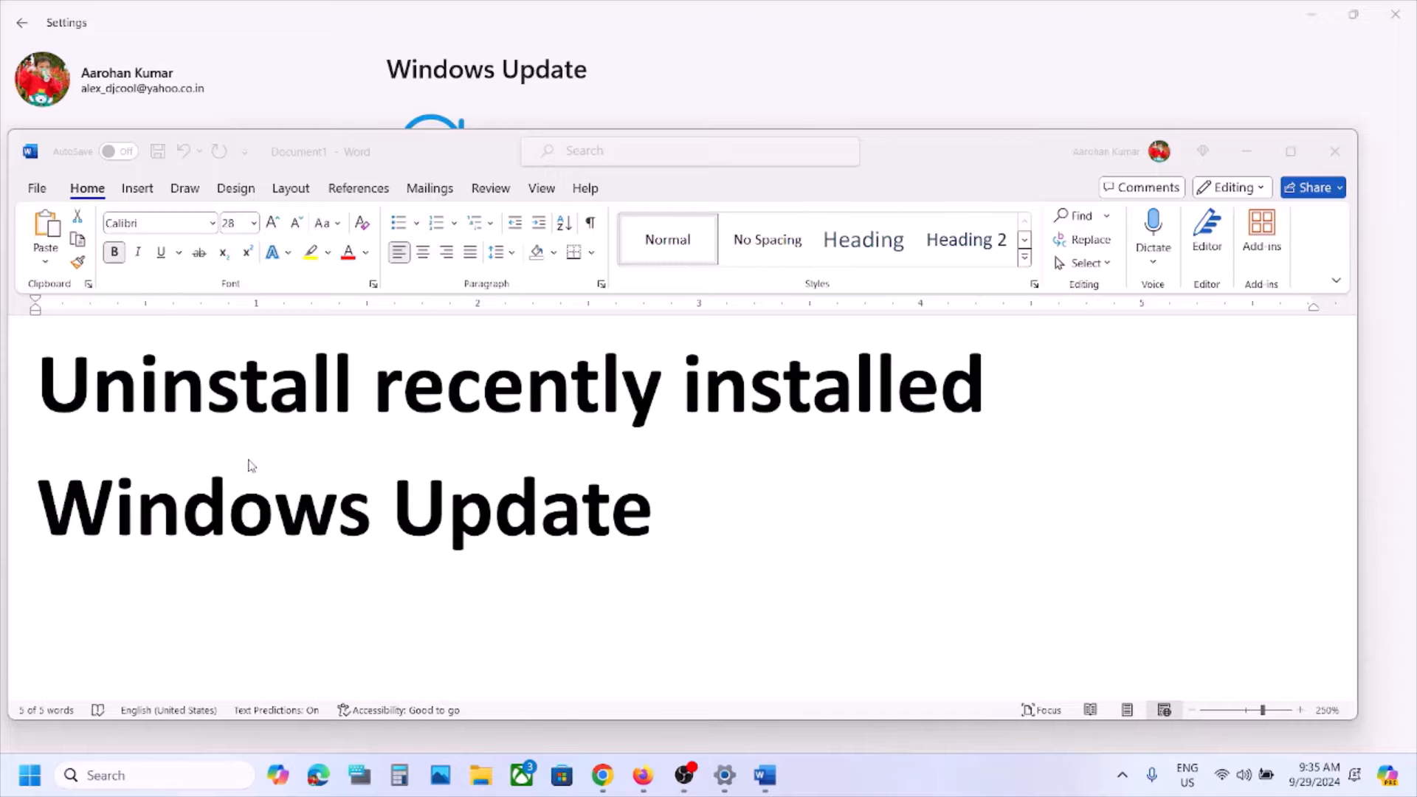
pyautogui.tripleClick(30, 404)
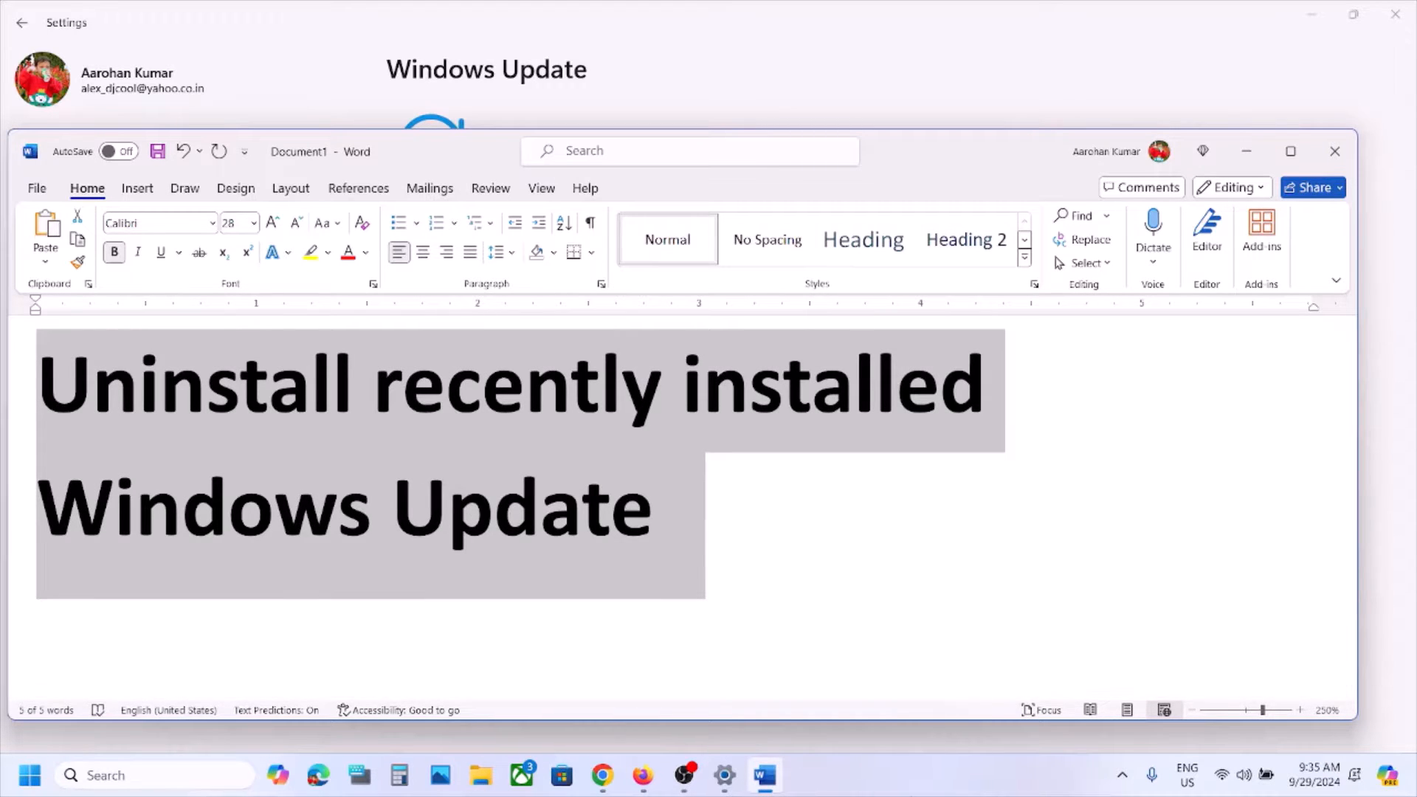
pyautogui.click(701, 497)
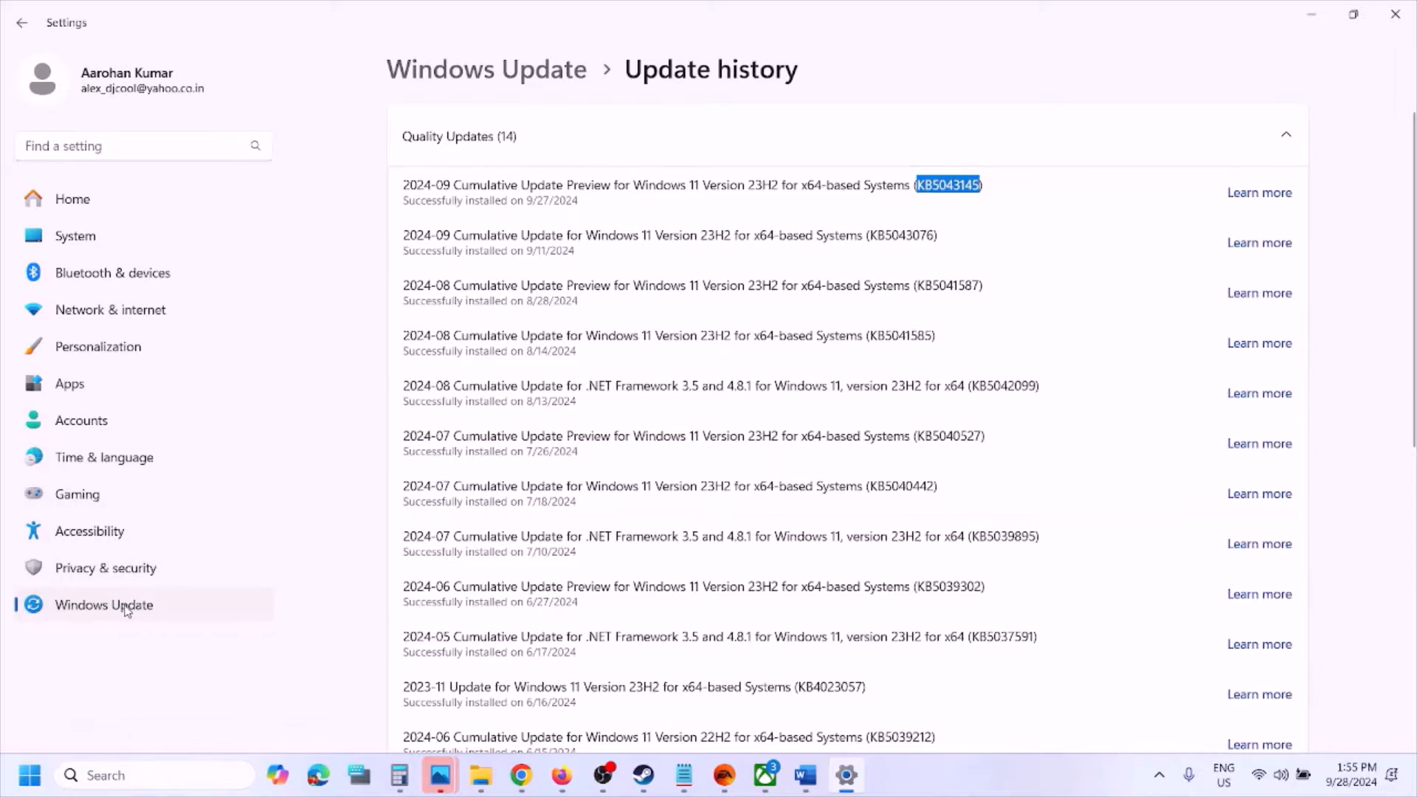
# Uninstall the Windows update KB5043145 from the Uninstall updates page under Windows Update's update history
pyautogui.click(127, 609)
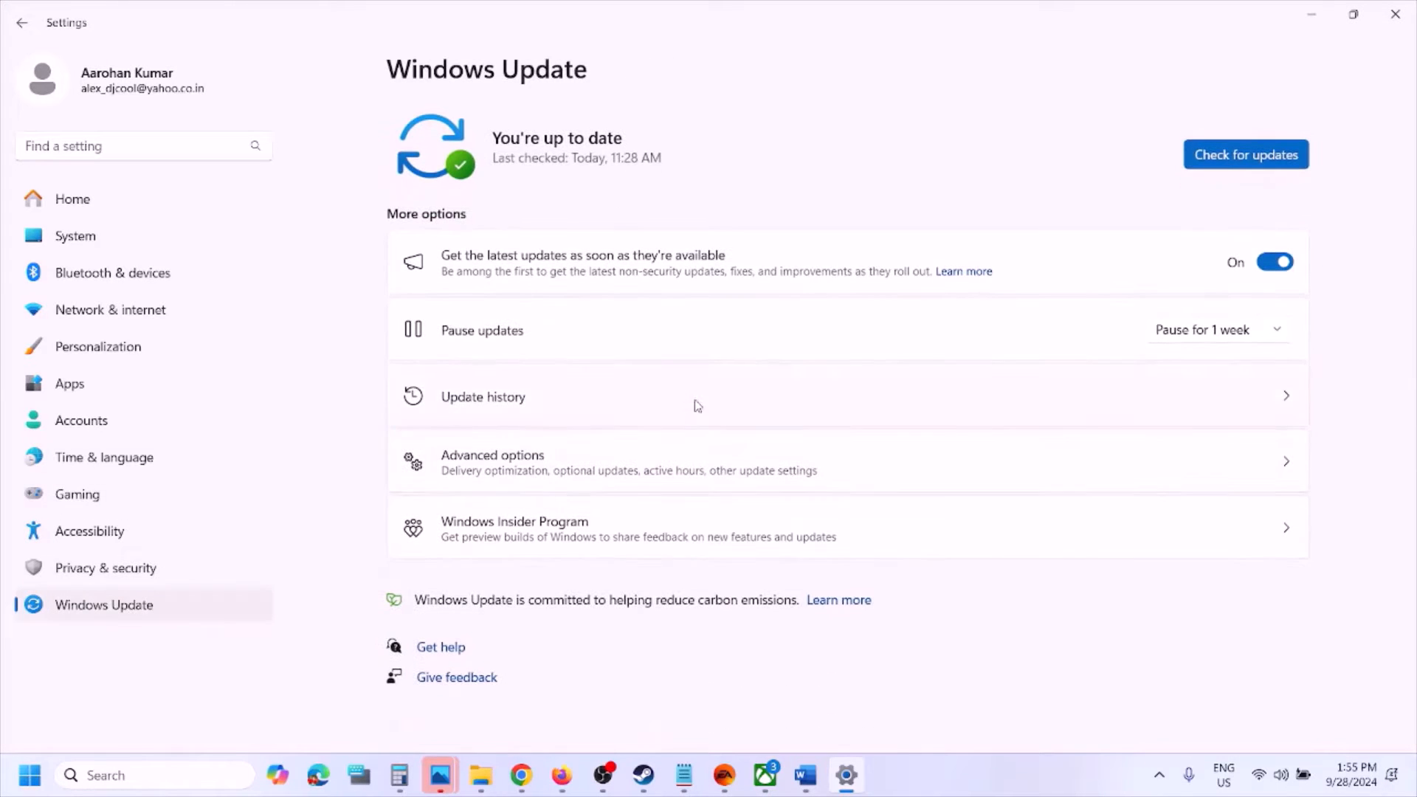
pyautogui.click(589, 398)
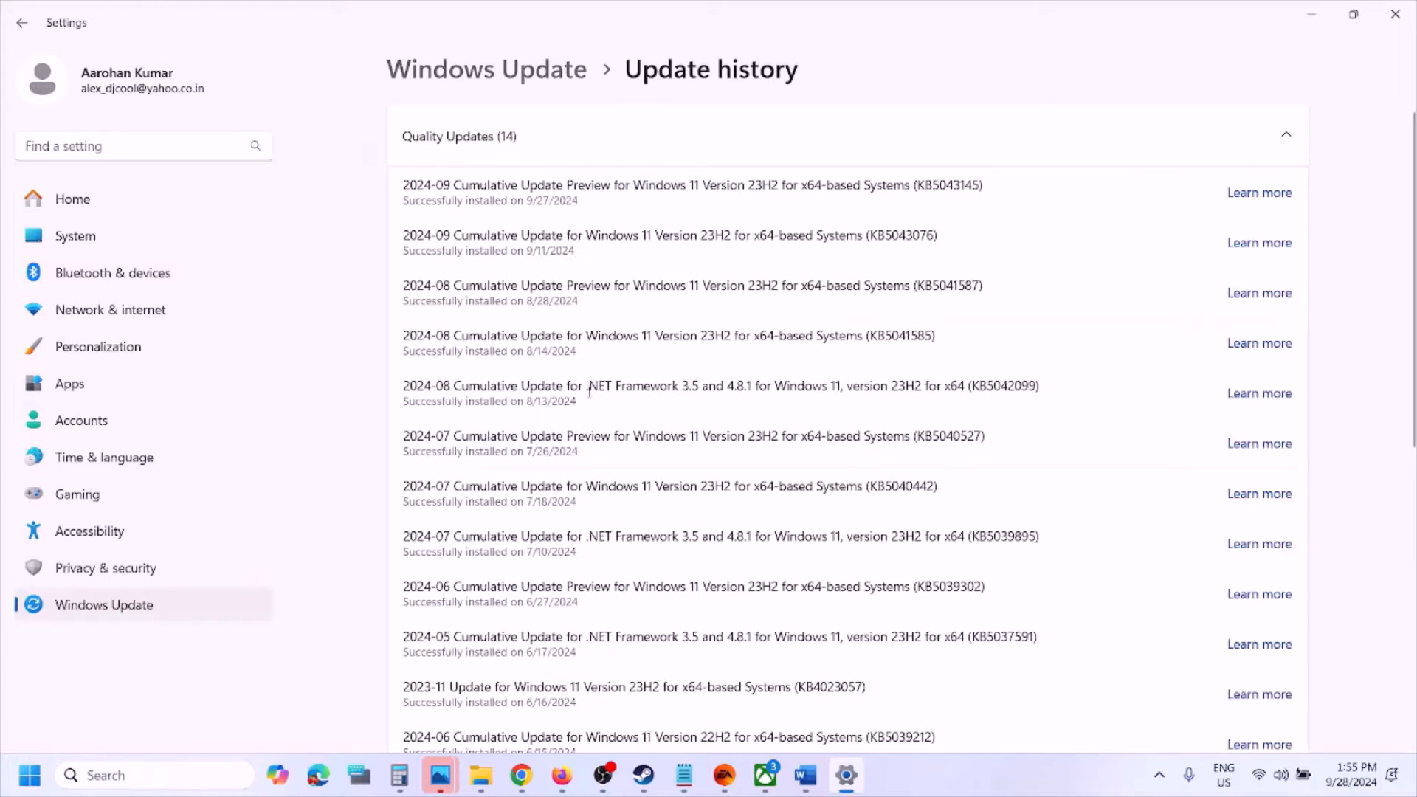
pyautogui.scroll(-8, 588, 391)
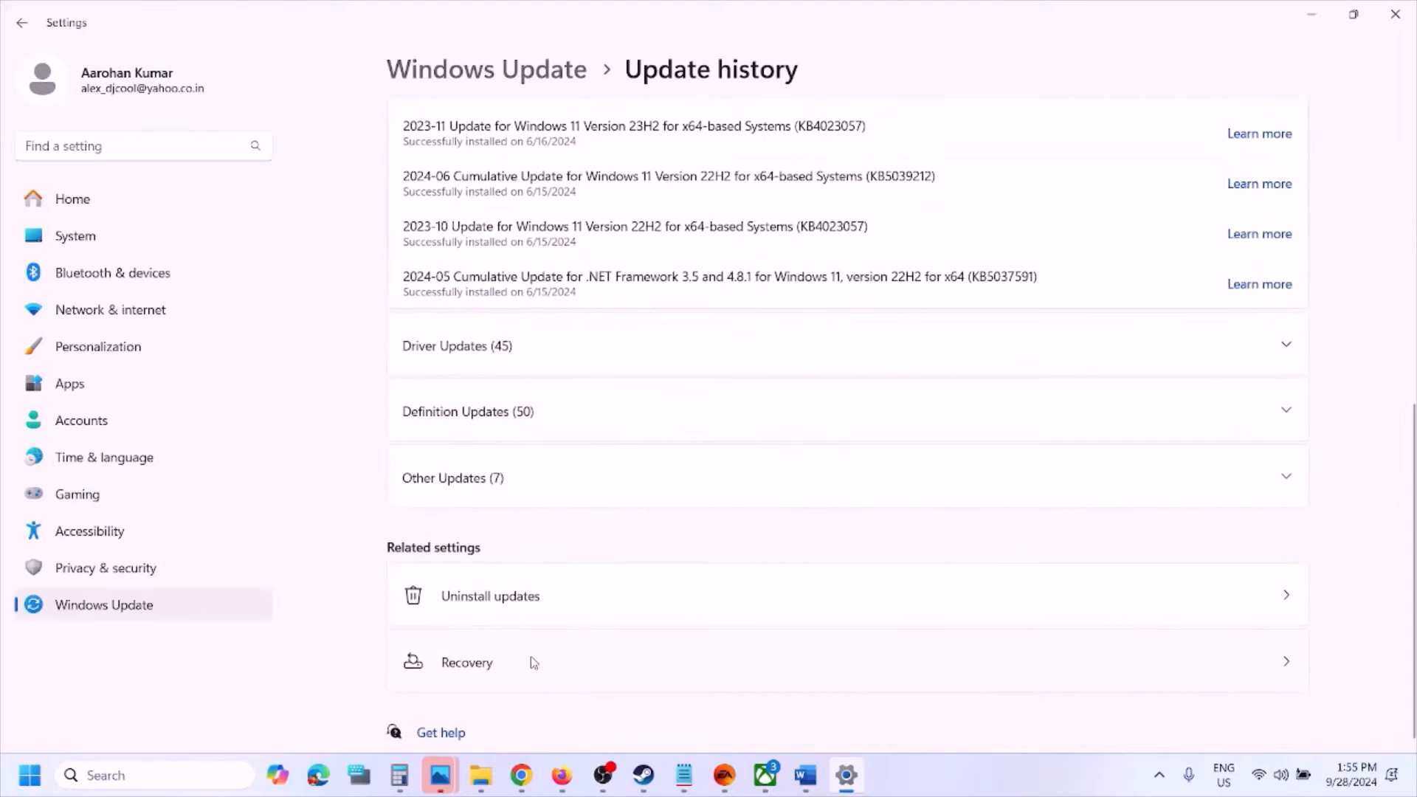
pyautogui.click(508, 599)
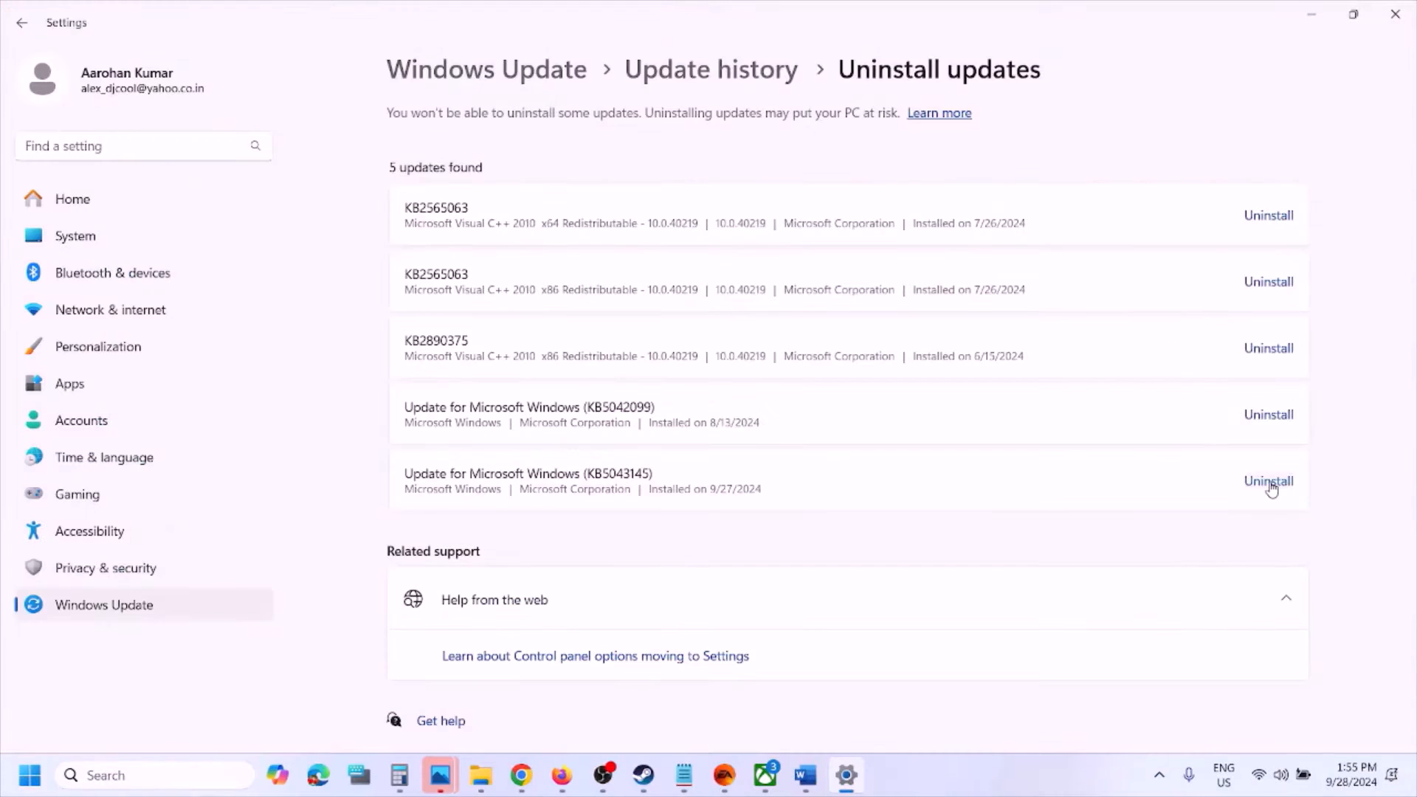
pyautogui.click(1270, 484)
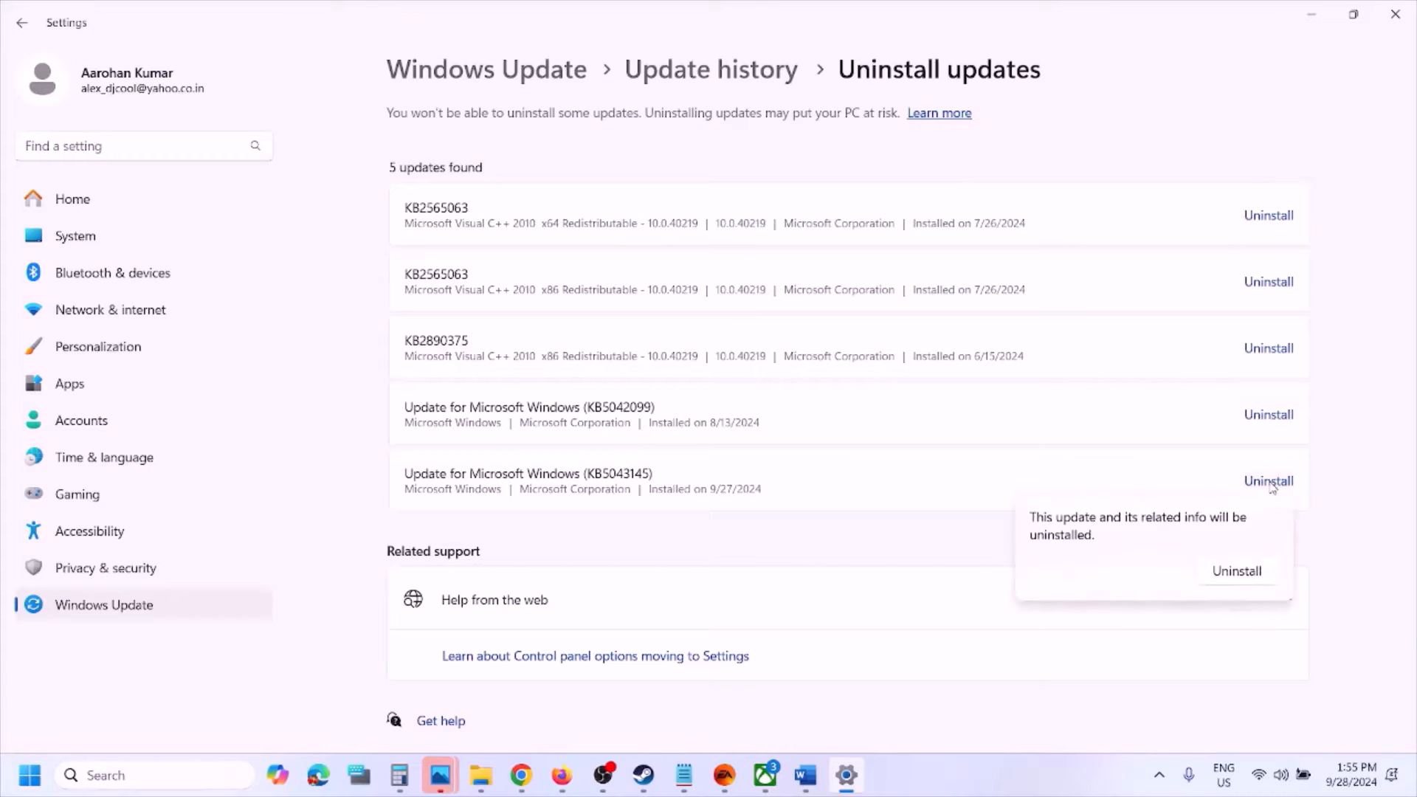
pyautogui.click(1257, 579)
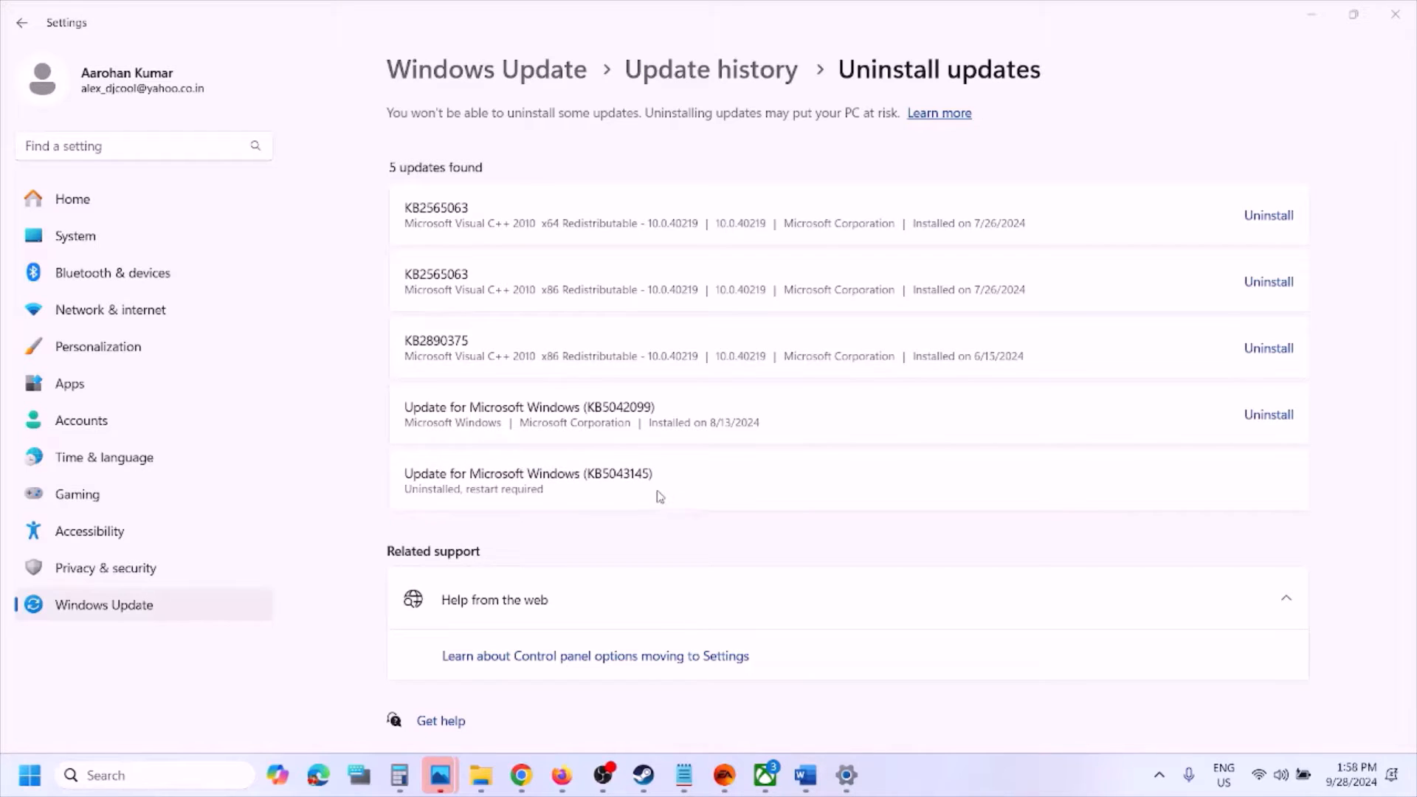
pyautogui.click(29, 775)
pyautogui.click(539, 716)
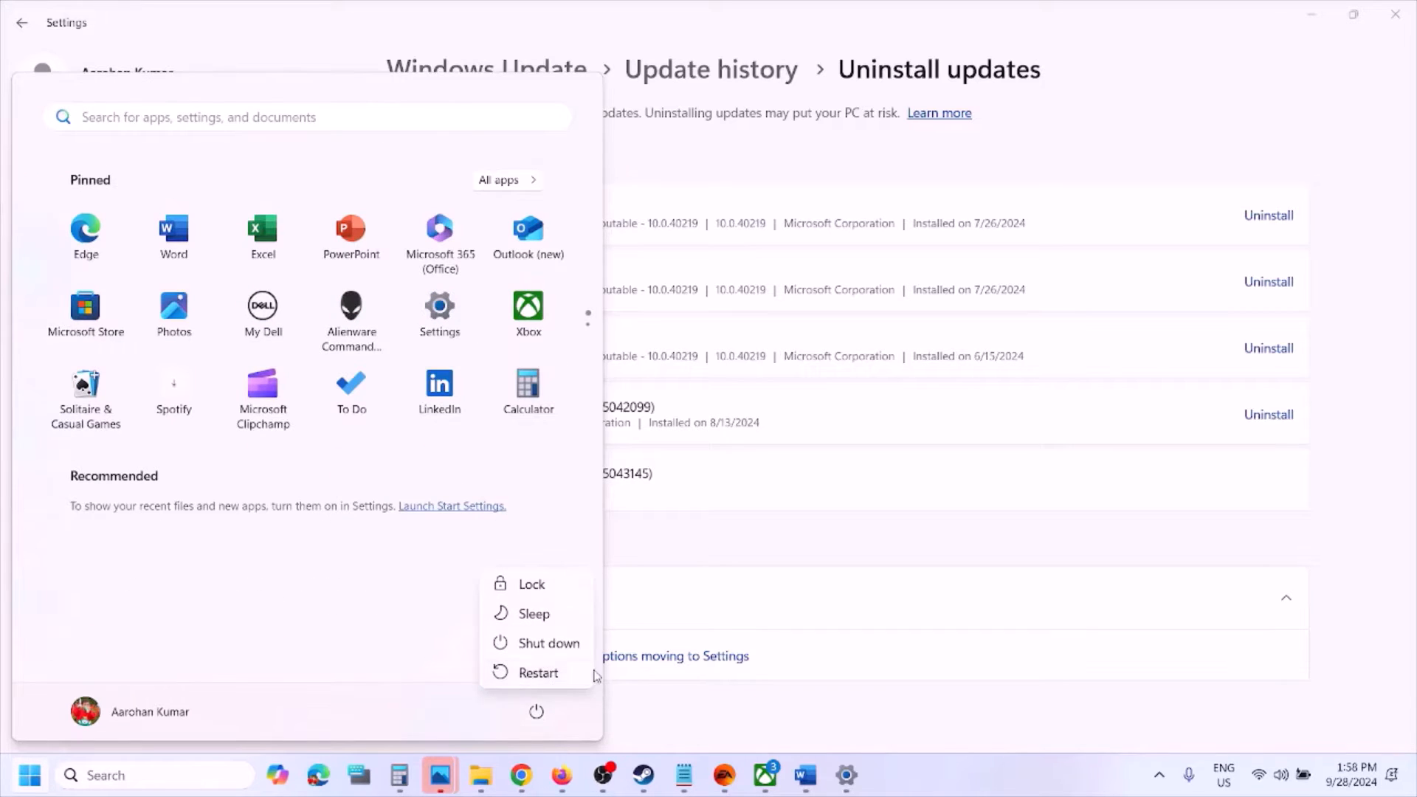
pyautogui.click(858, 732)
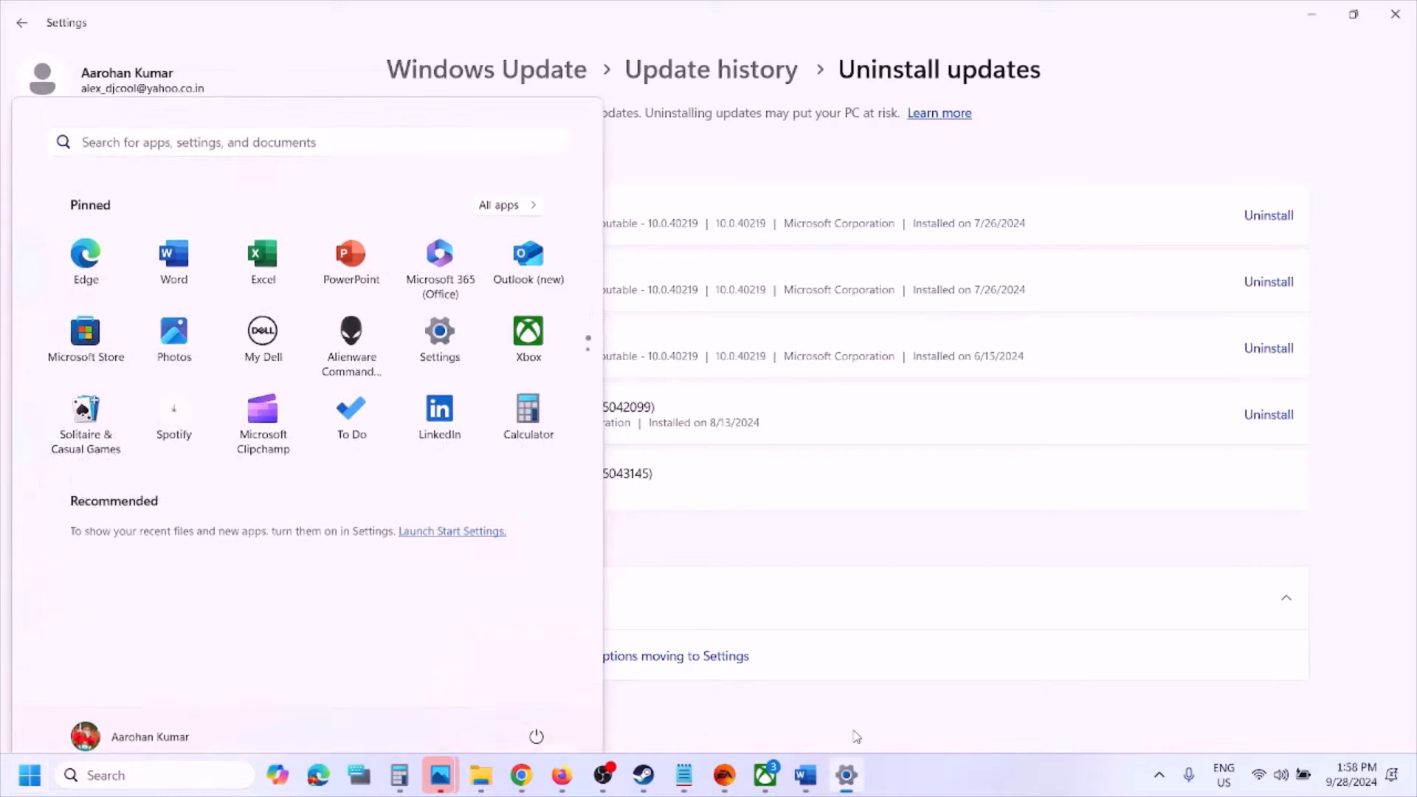
# Pause Windows updates for 1 week from the Windows Update page
pyautogui.click(154, 607)
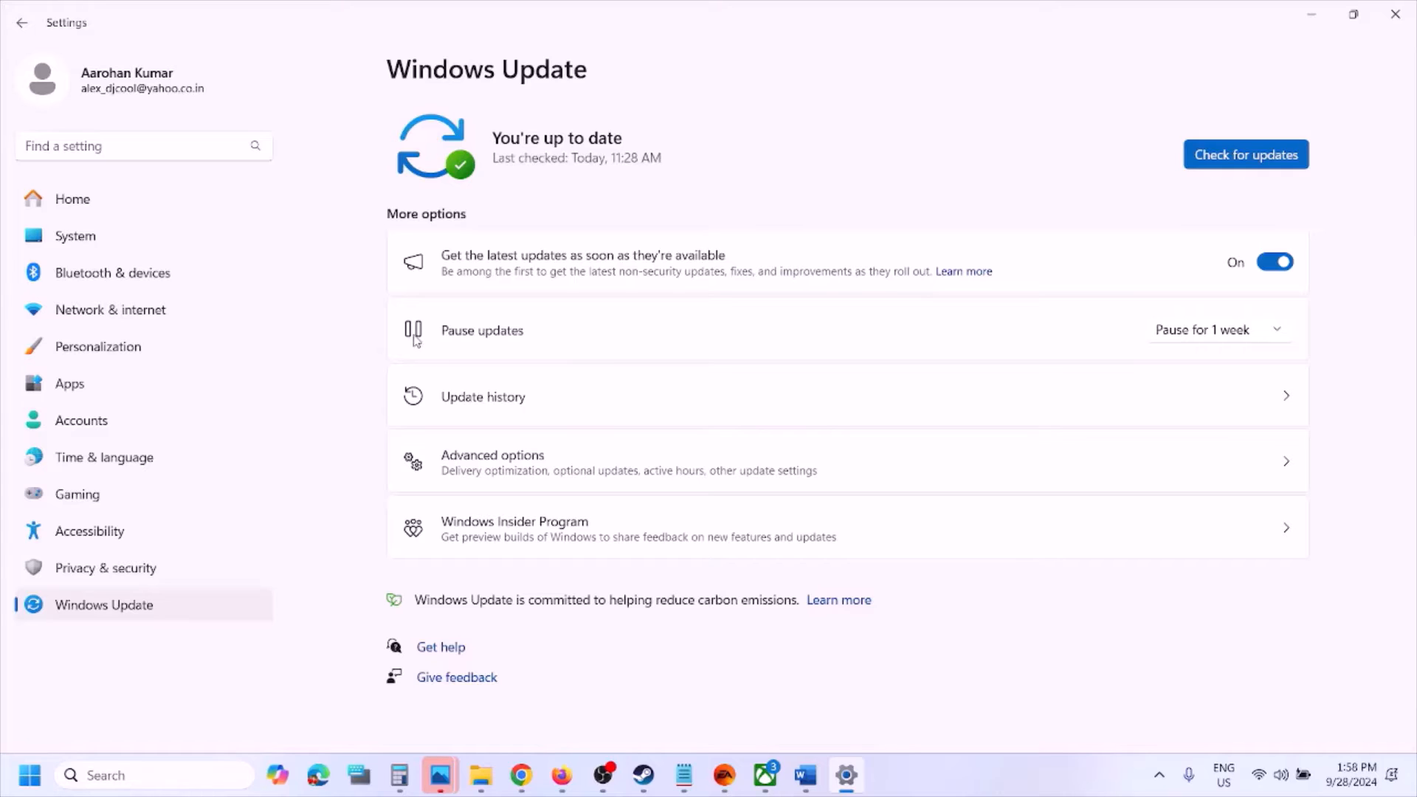
pyautogui.click(1227, 338)
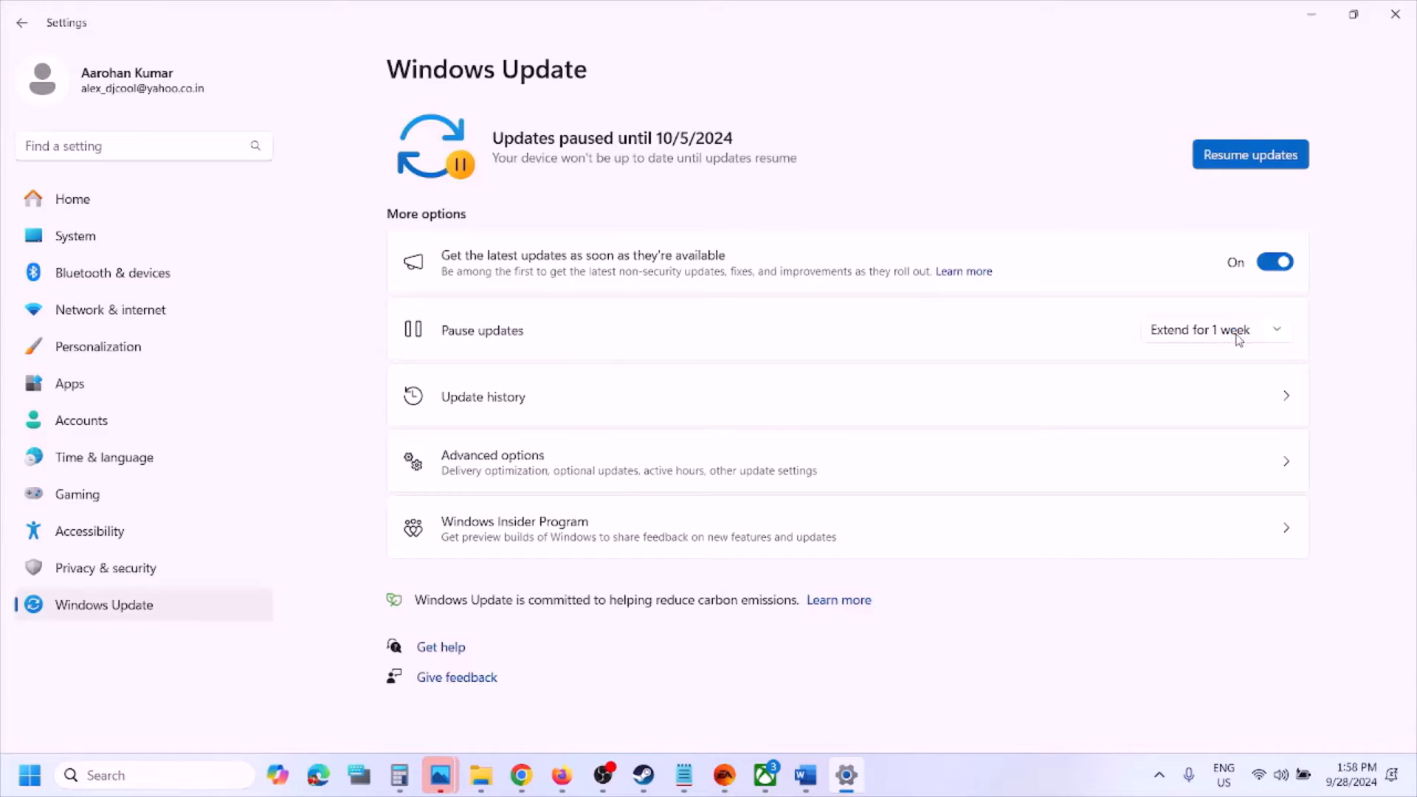
pyautogui.click(1277, 333)
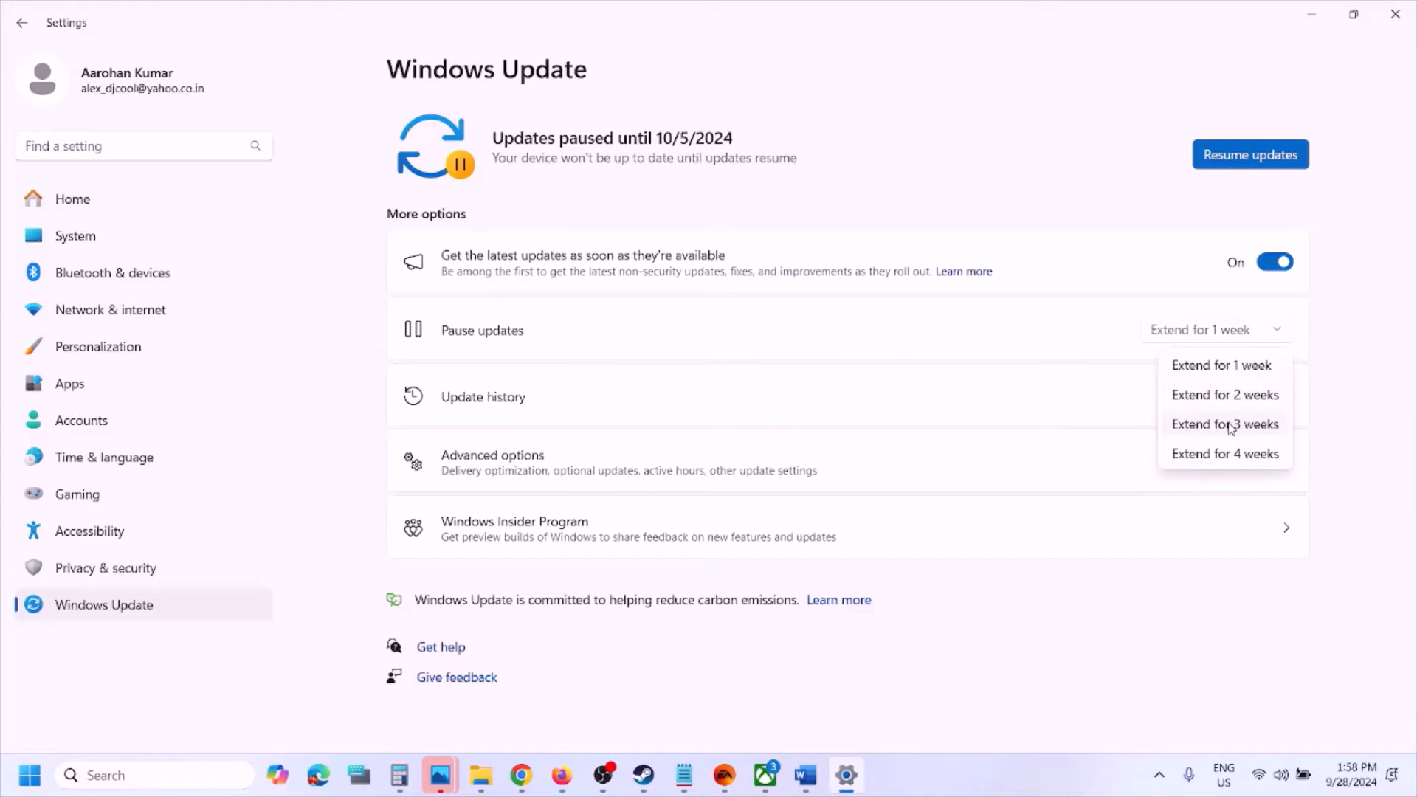
pyautogui.click(1084, 144)
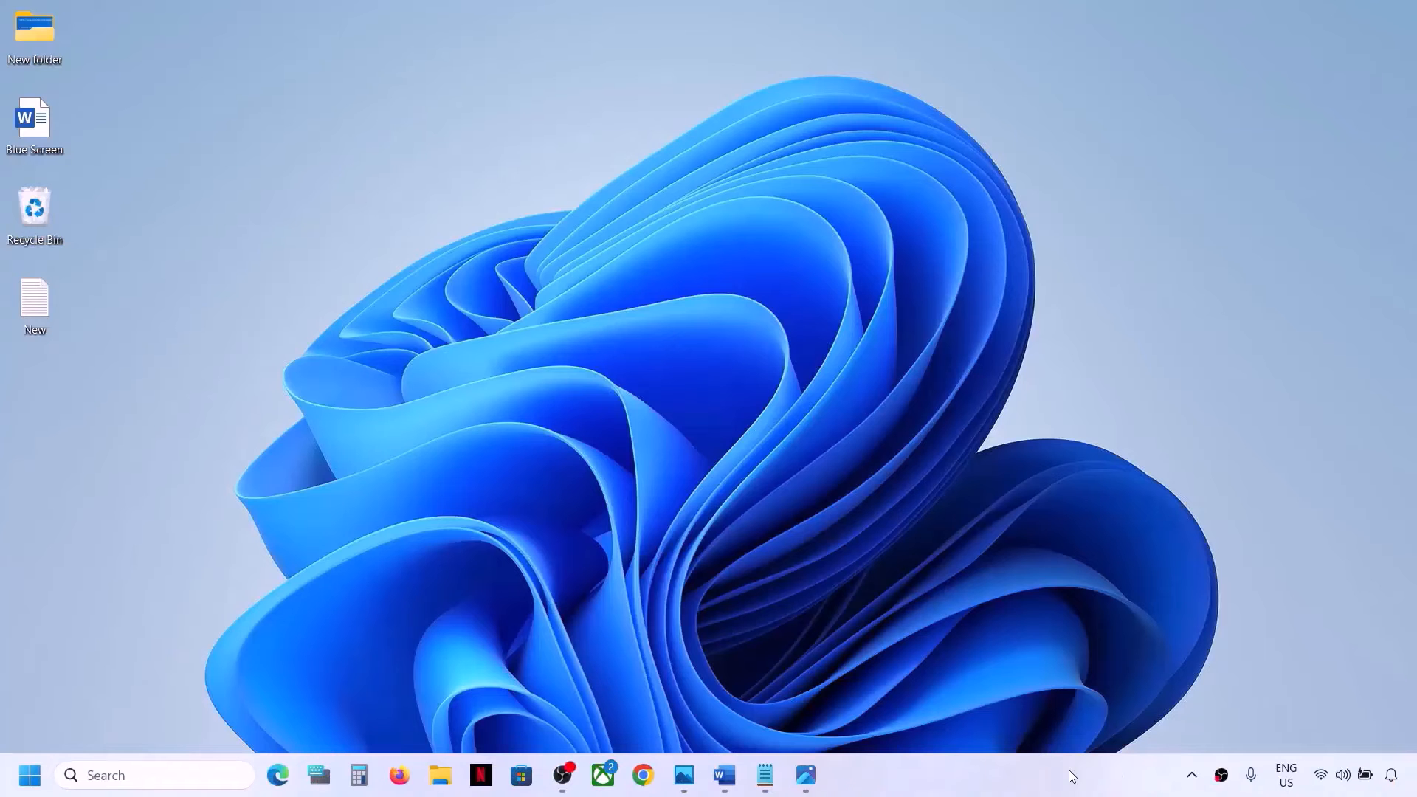
pyautogui.click(725, 775)
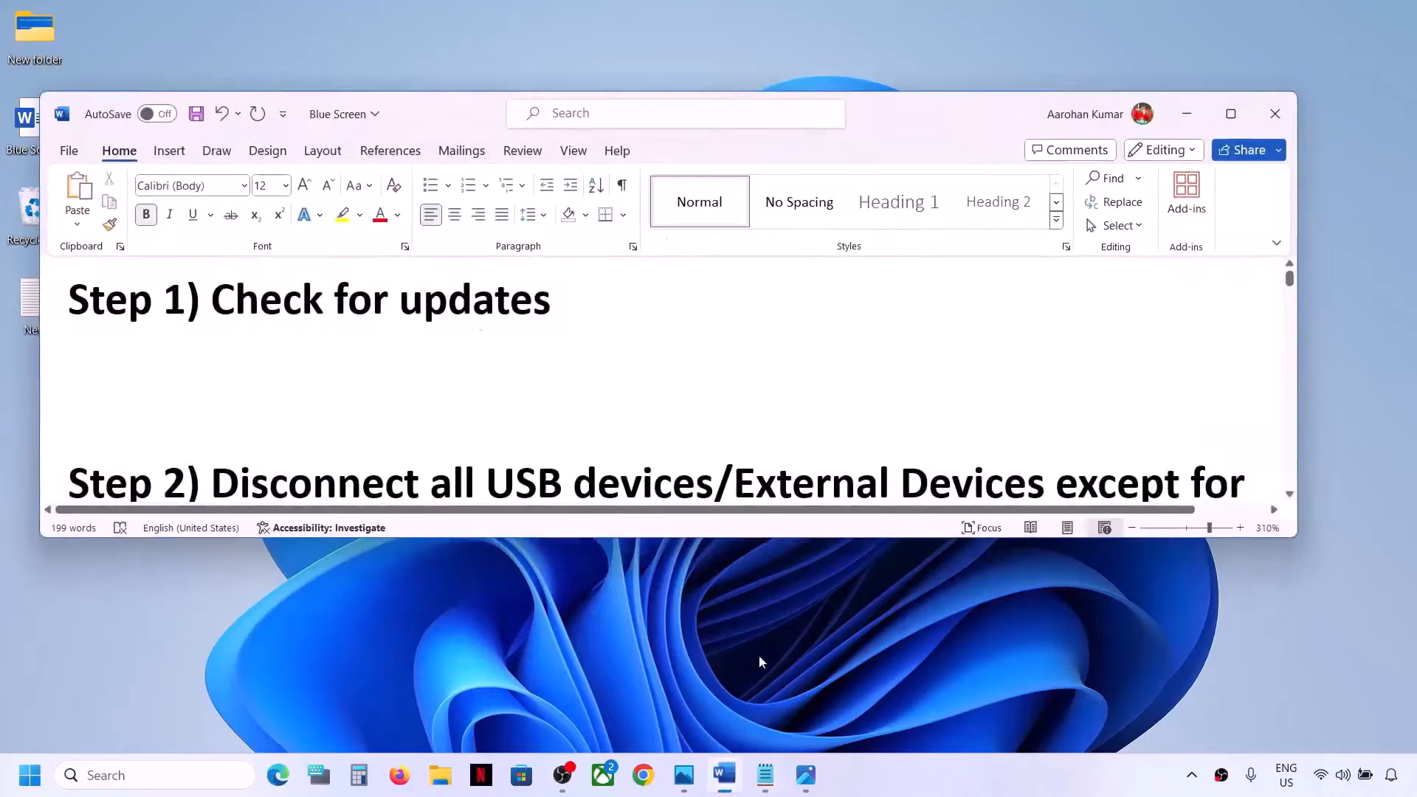
pyautogui.click(1188, 113)
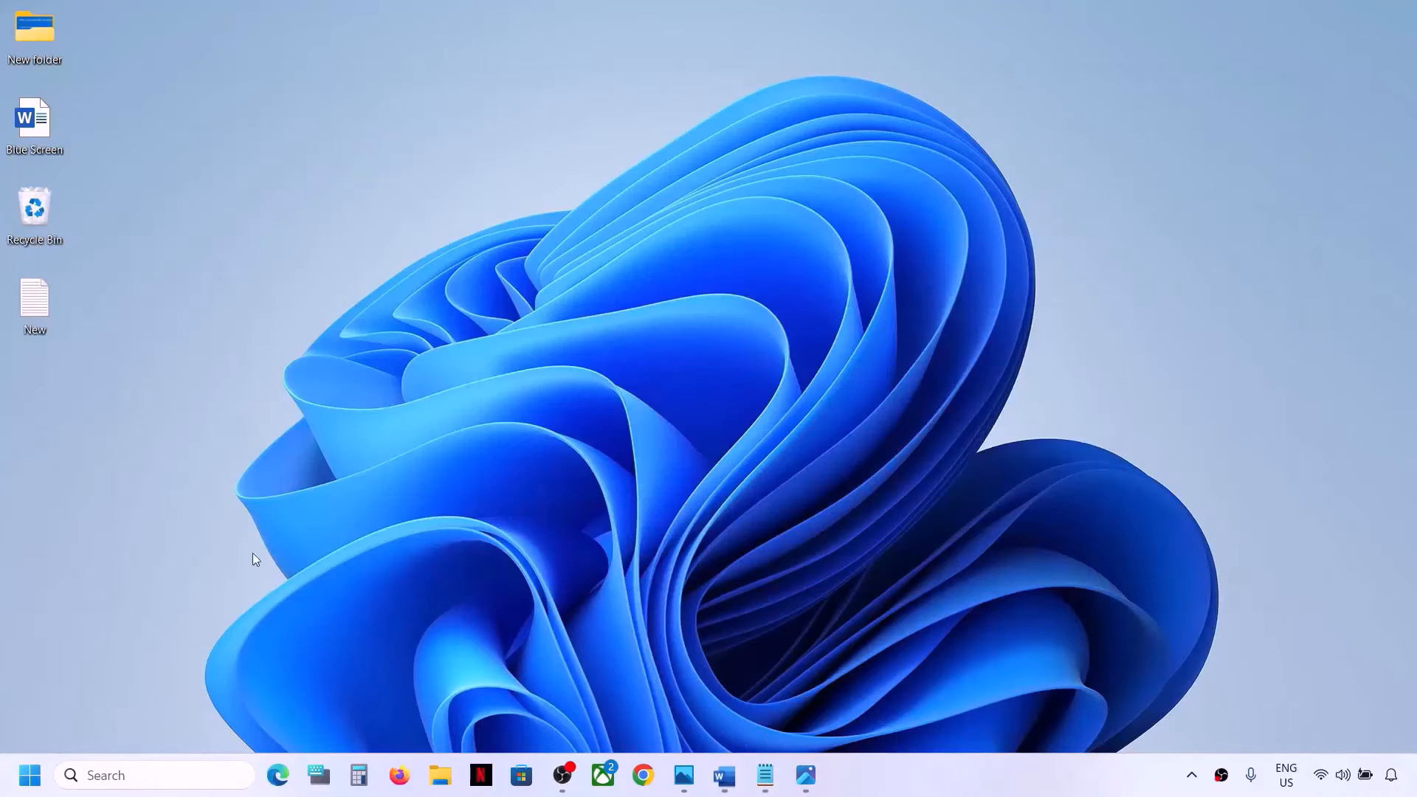
# Open Windows Update in Settings and check for updates
pyautogui.press('super')
pyautogui.click(357, 325)
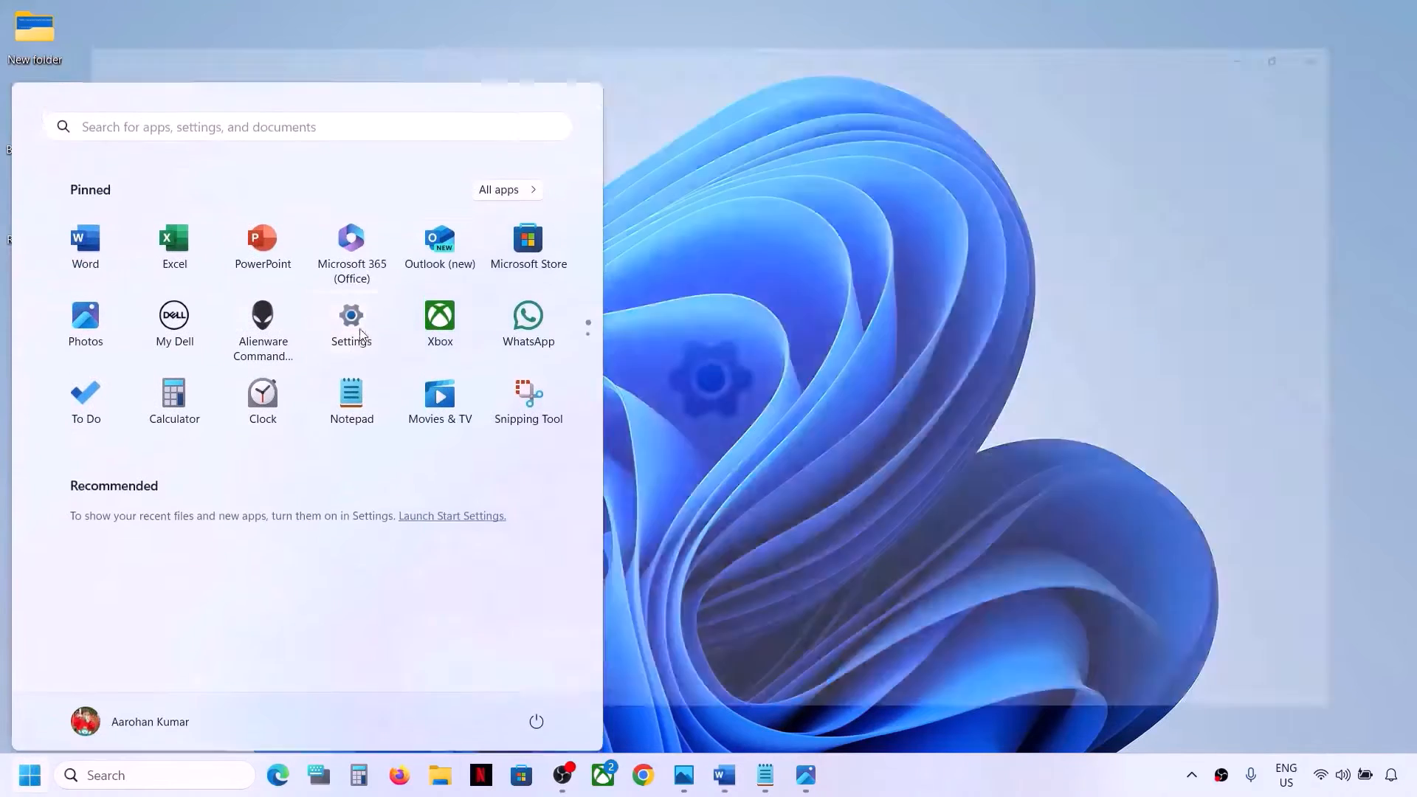
pyautogui.click(109, 606)
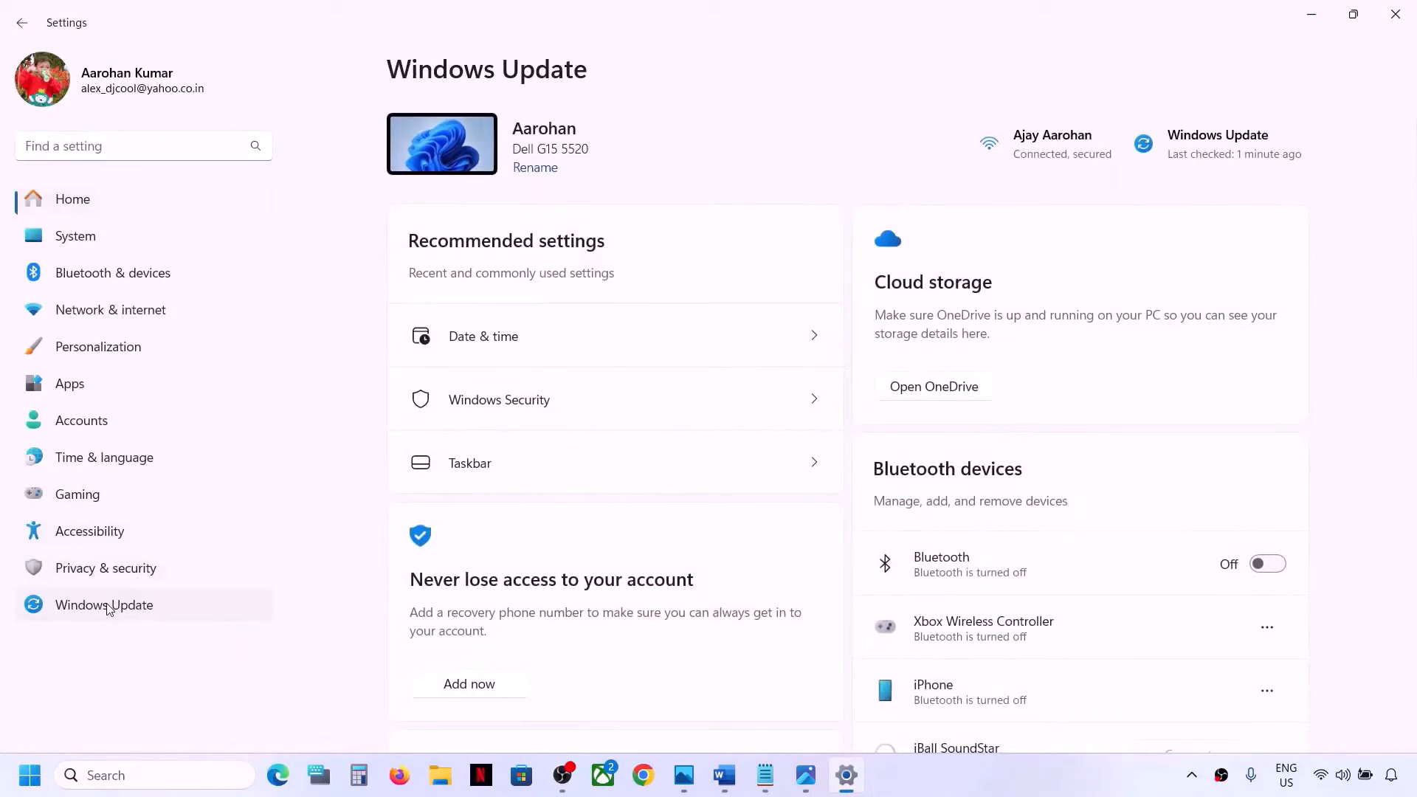
pyautogui.click(1255, 162)
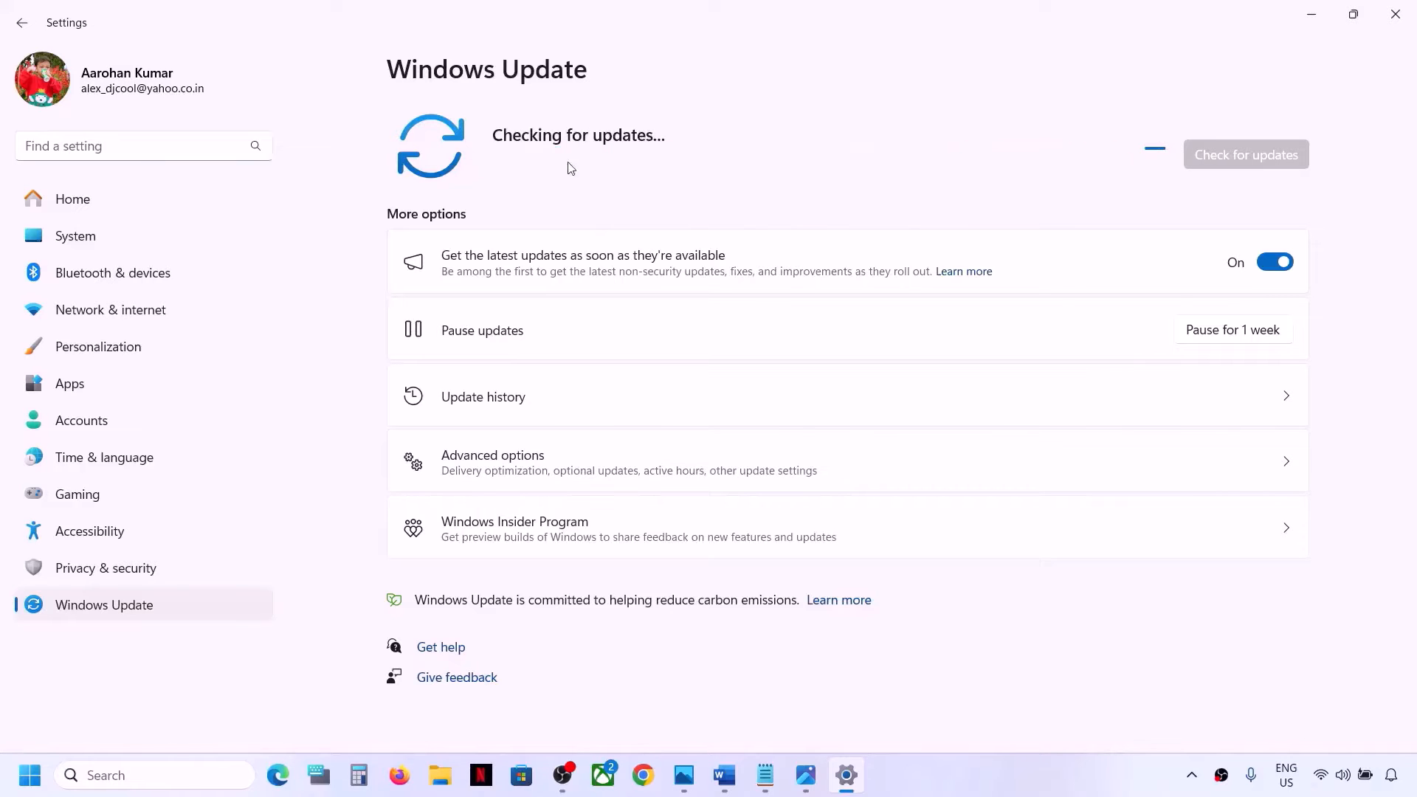
pyautogui.click(31, 776)
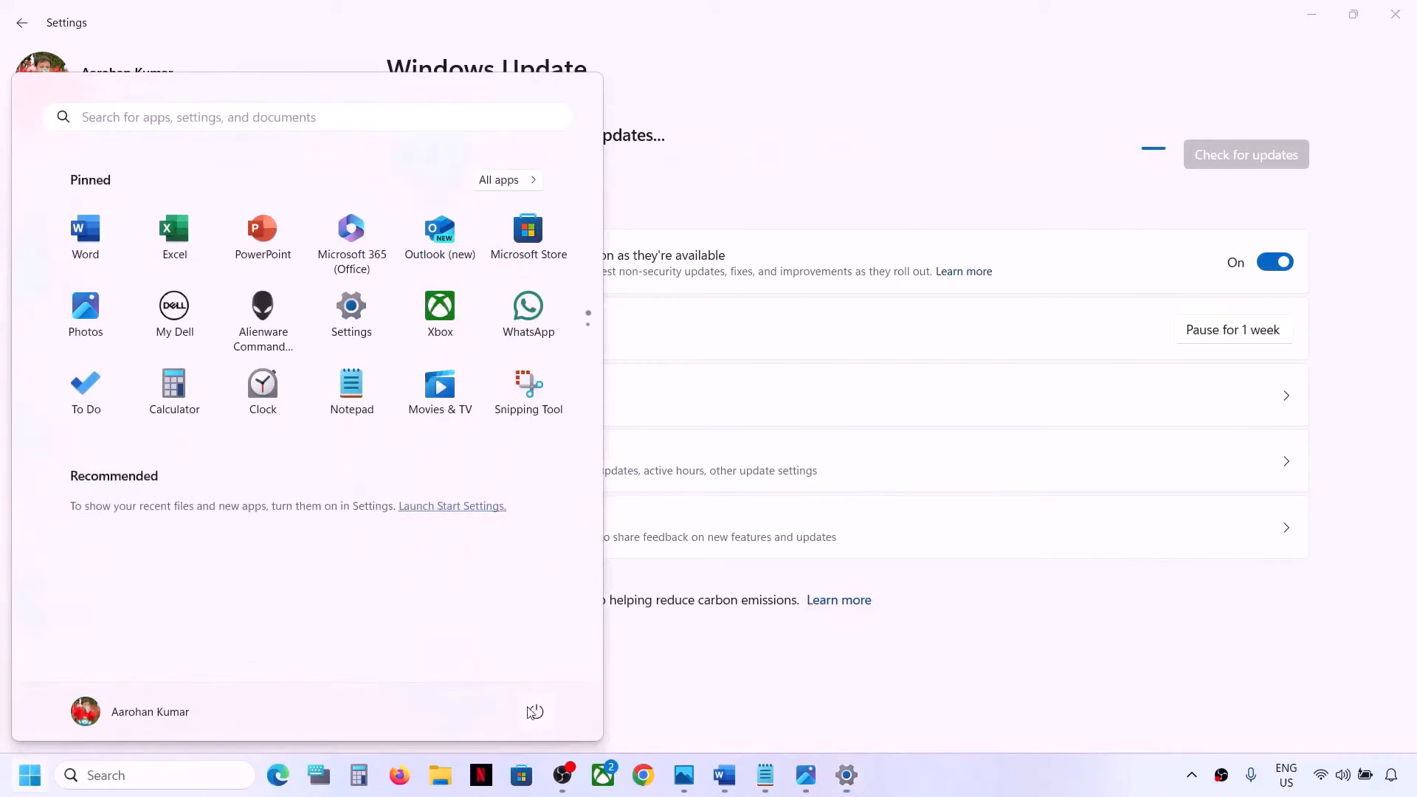
pyautogui.click(537, 712)
pyautogui.click(755, 678)
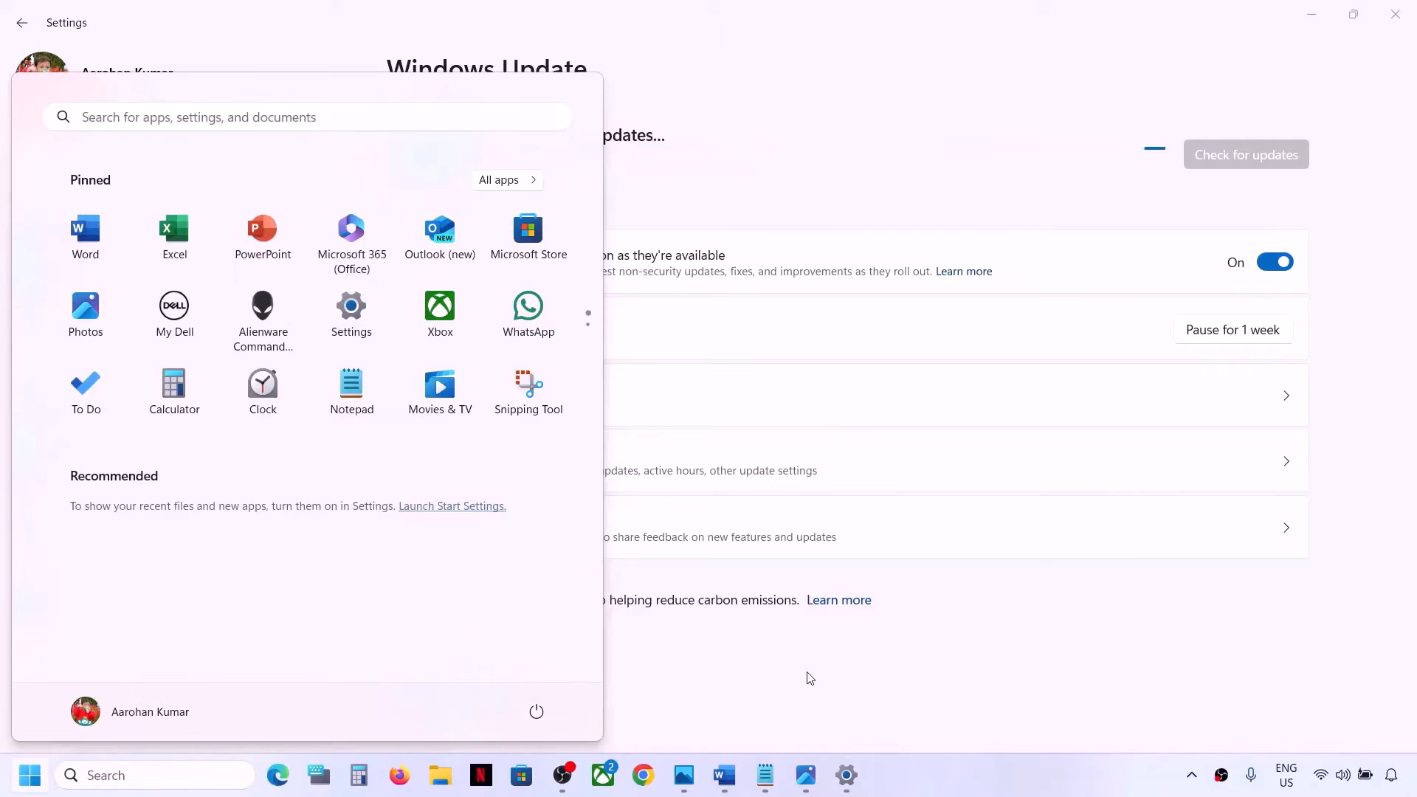
pyautogui.click(807, 674)
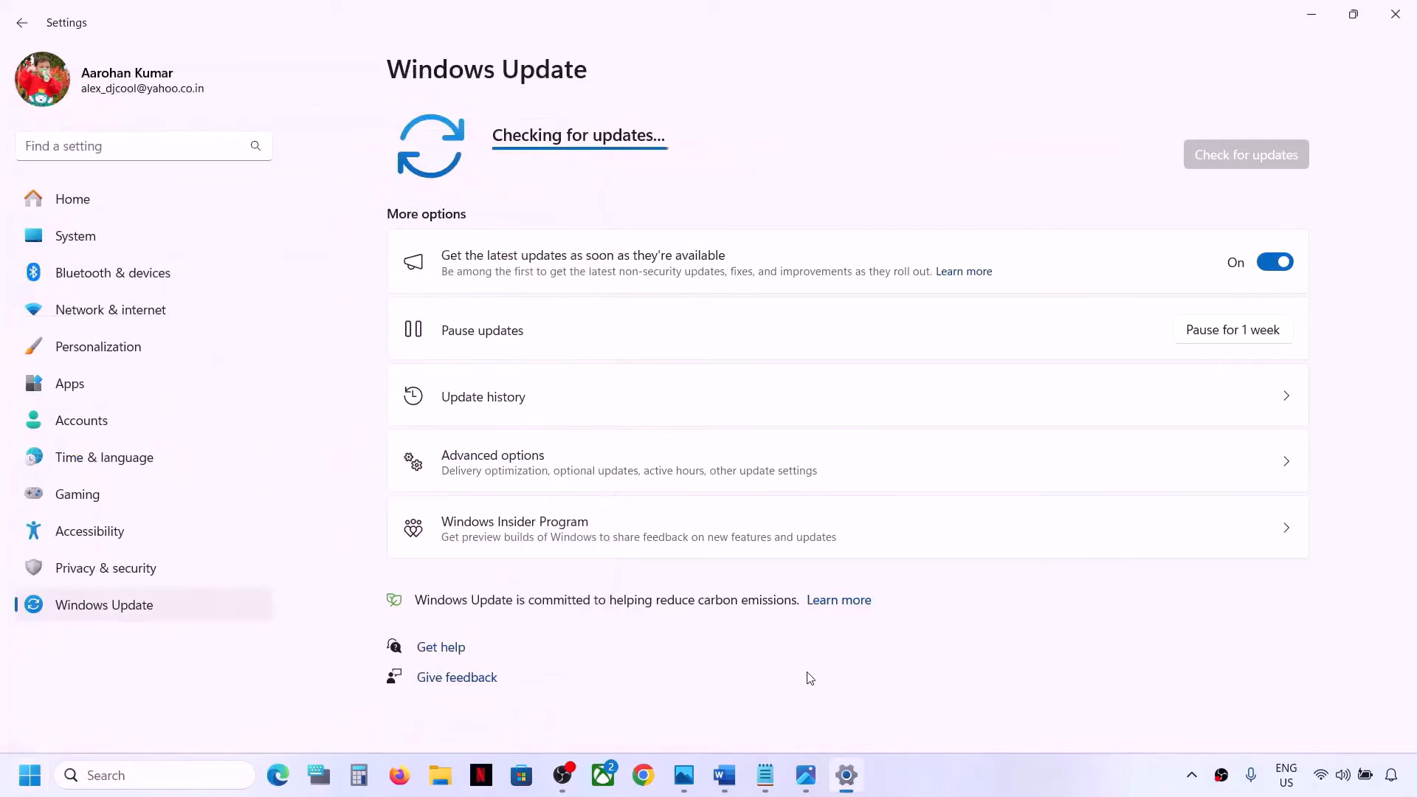
# Switch to the Blue Screen Word document and maximize its window
pyautogui.click(726, 777)
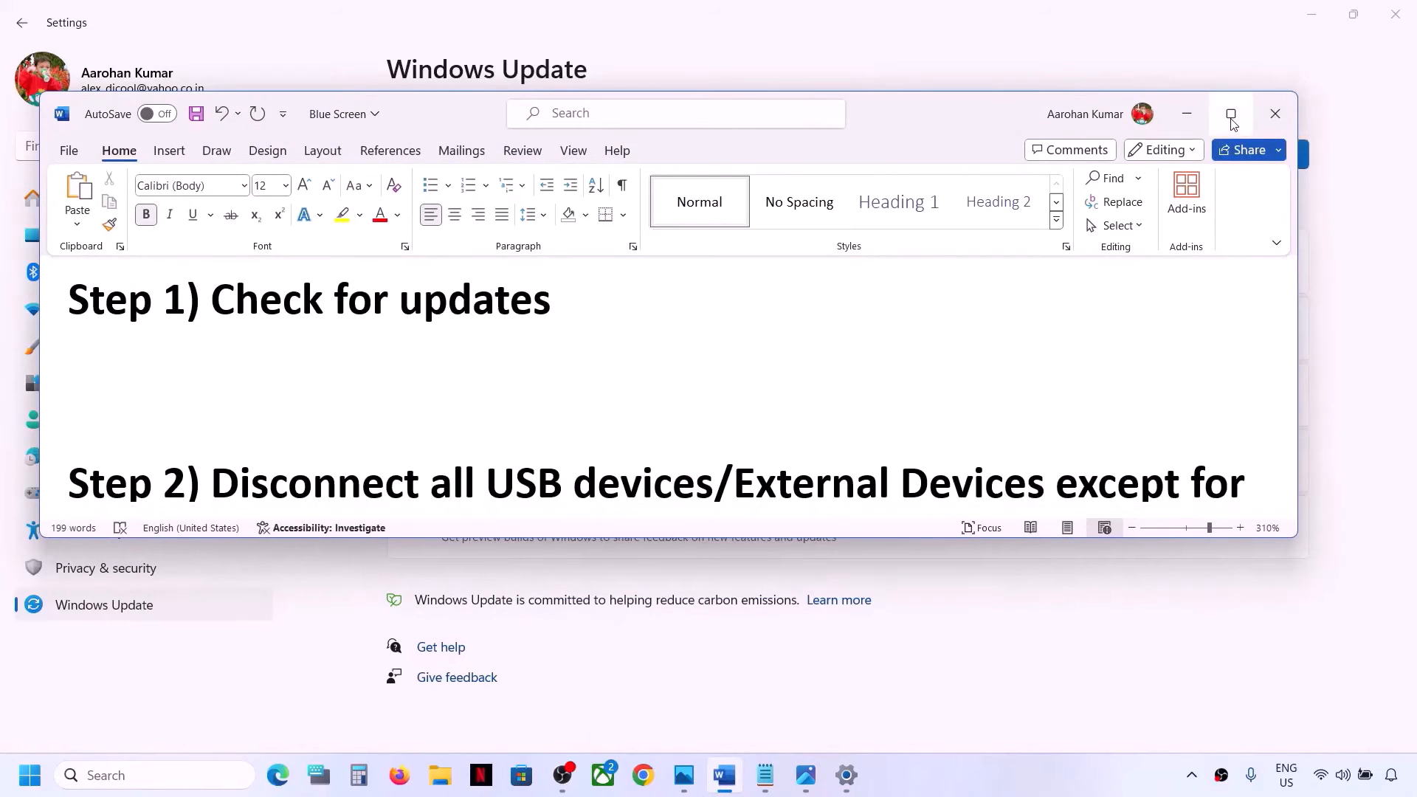
pyautogui.click(1231, 114)
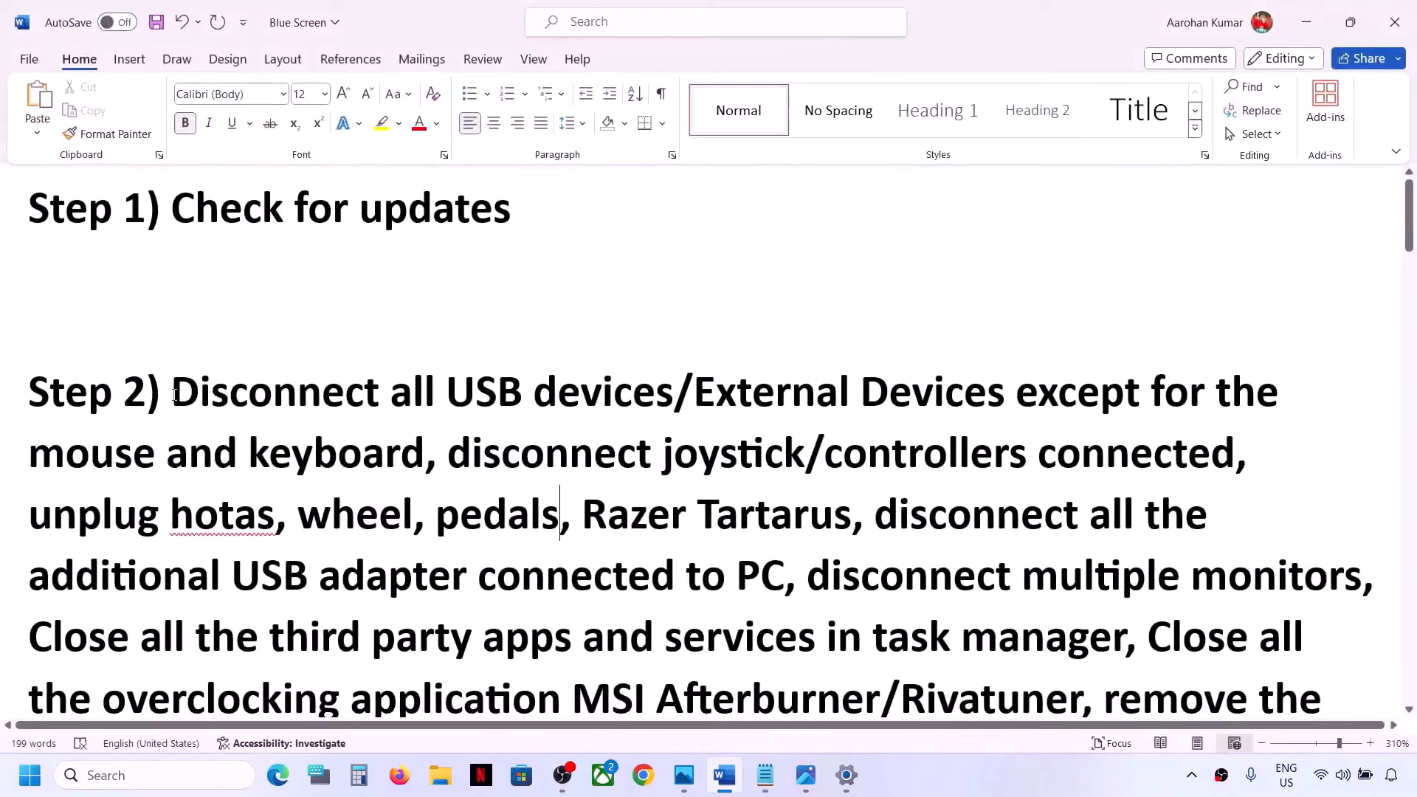
# Read through the Step 2 instructions in the document, highlighting each phrase in turn
pyautogui.moveTo(174, 395); pyautogui.dragTo(387, 459)
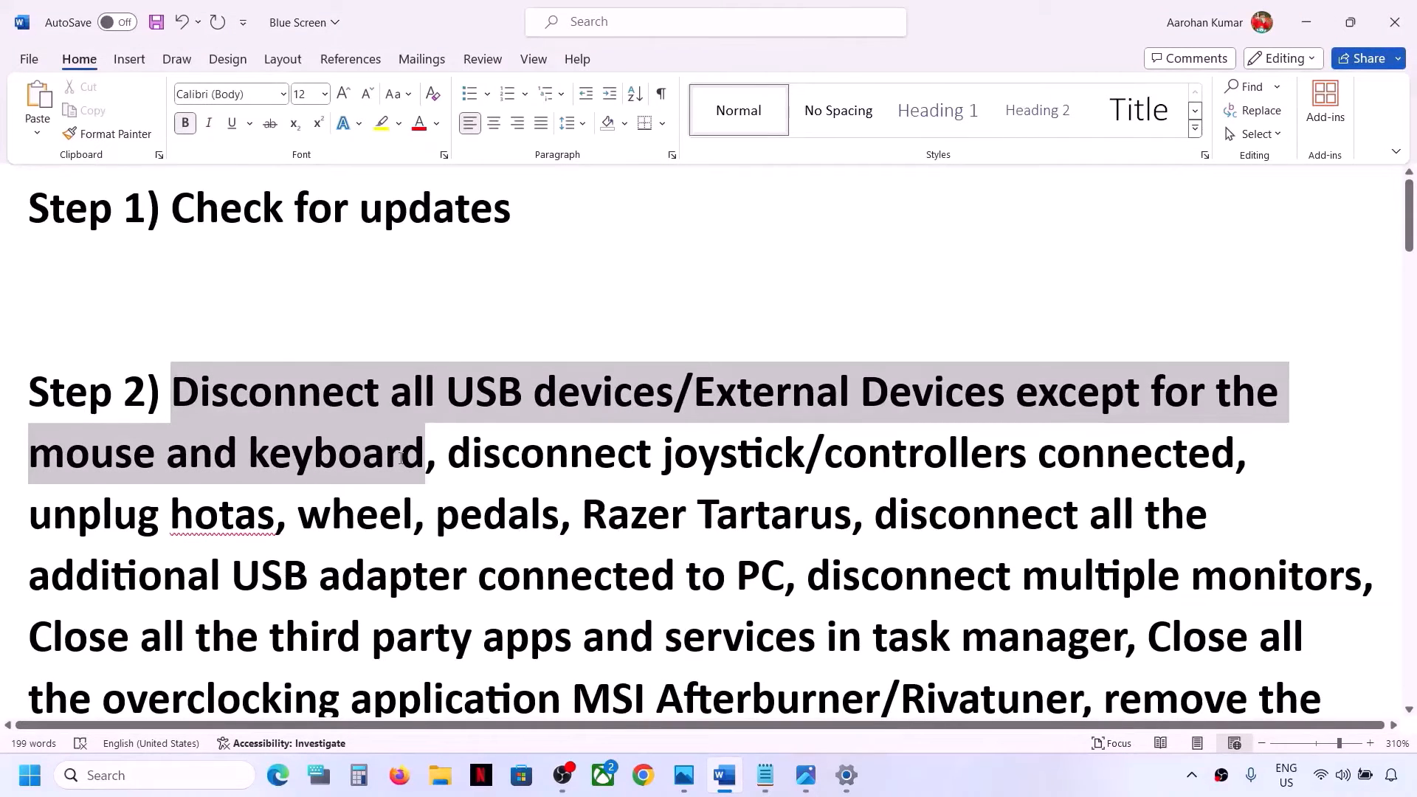
pyautogui.click(339, 461)
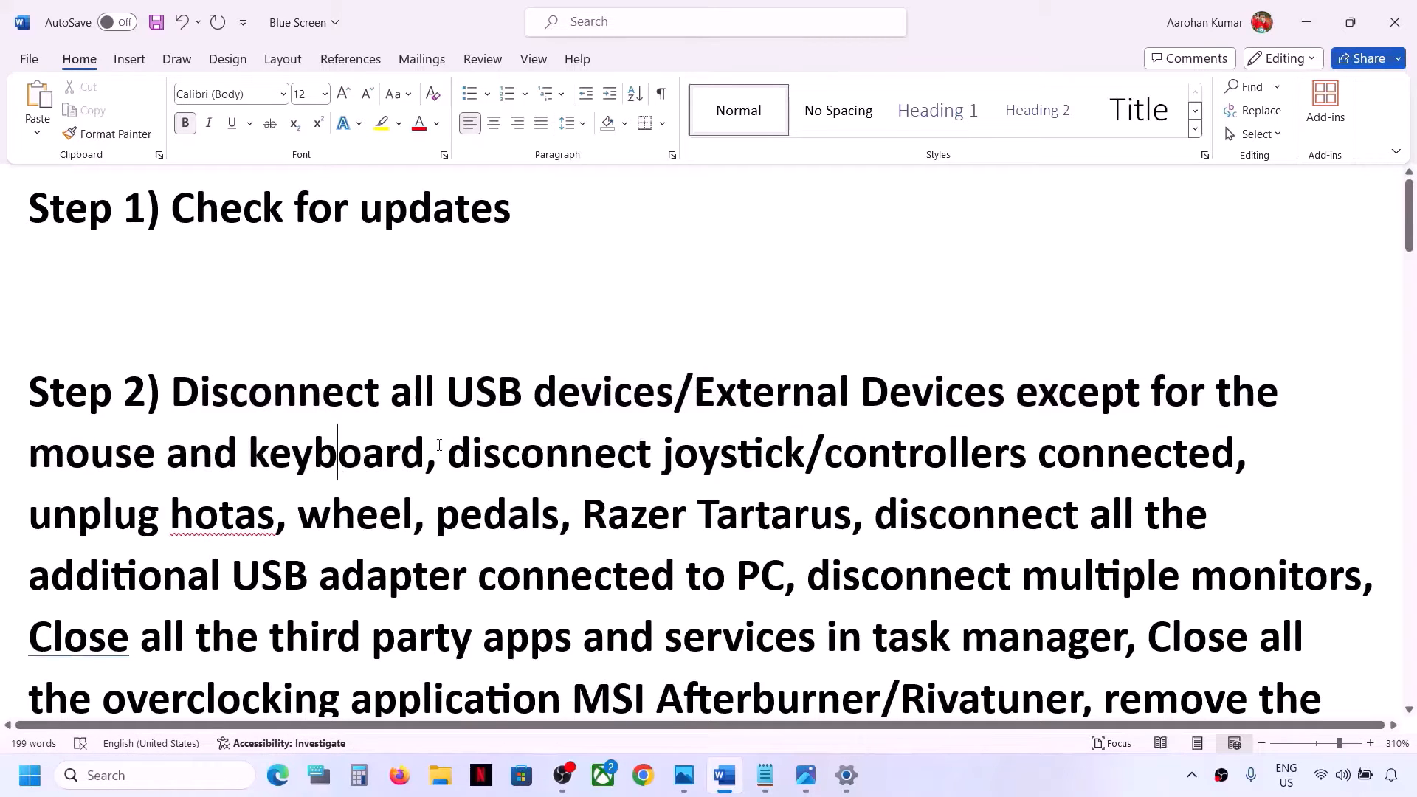
pyautogui.moveTo(447, 453); pyautogui.dragTo(1128, 463)
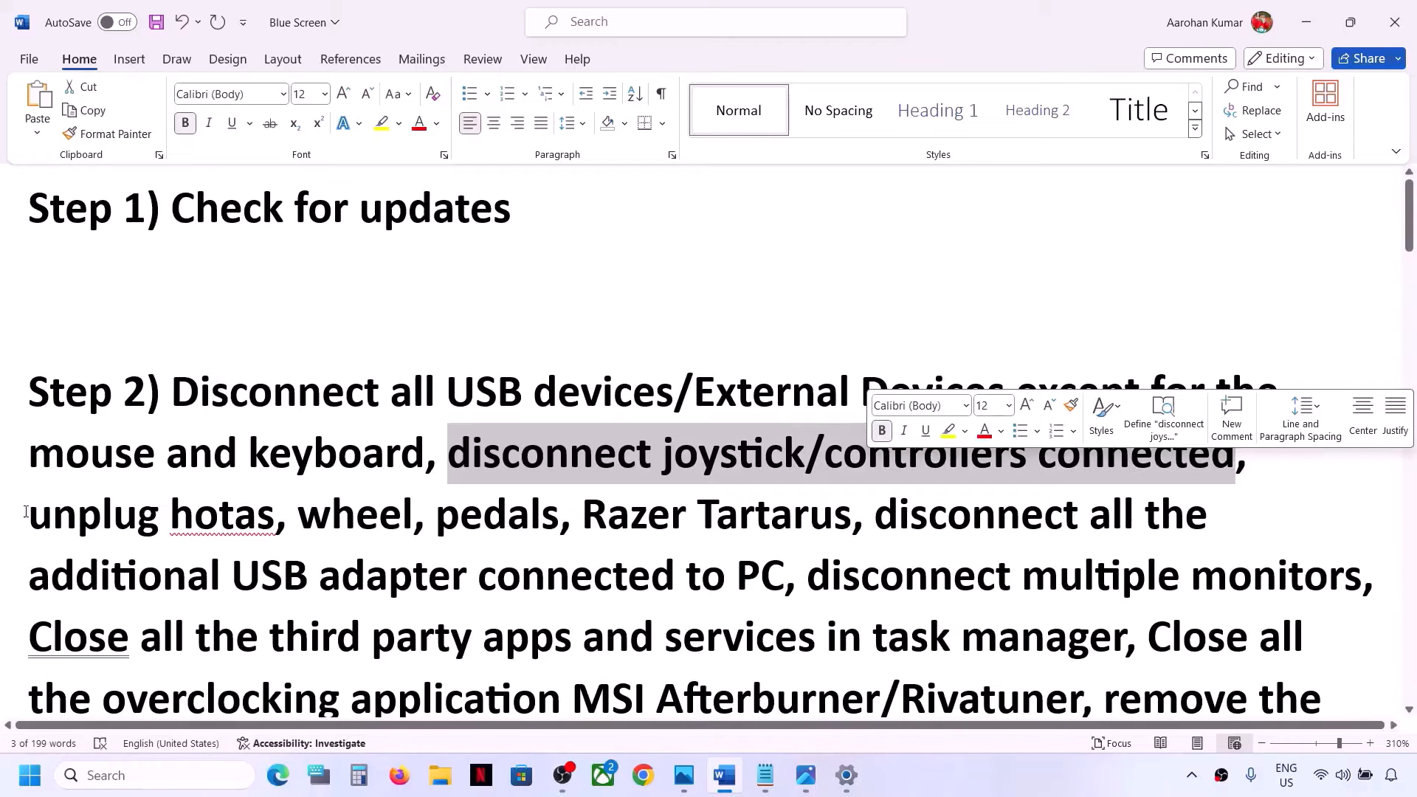
pyautogui.moveTo(26, 511); pyautogui.dragTo(777, 581)
pyautogui.scroll(-3, 777, 581)
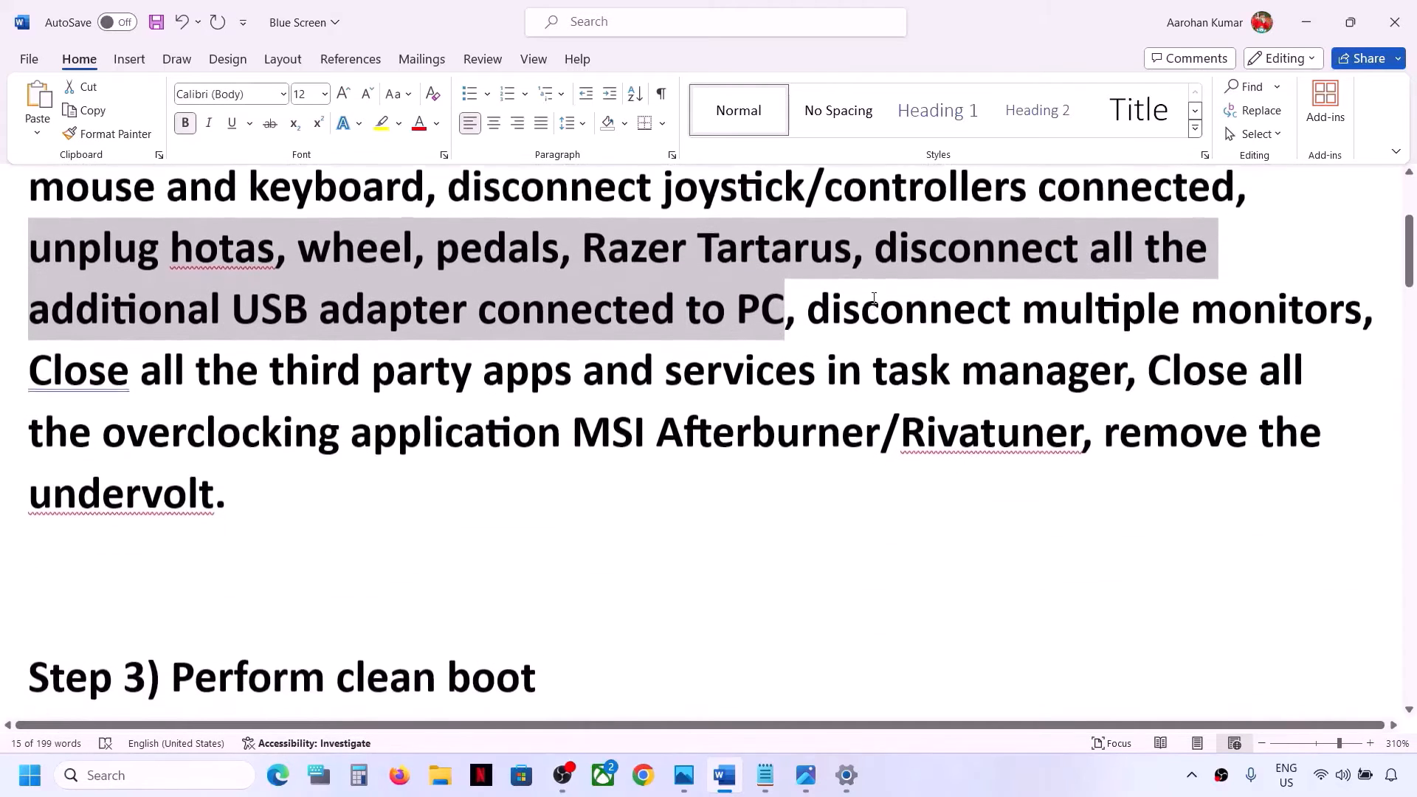
pyautogui.scroll(1, 835, 305)
pyautogui.moveTo(808, 403); pyautogui.dragTo(1294, 436)
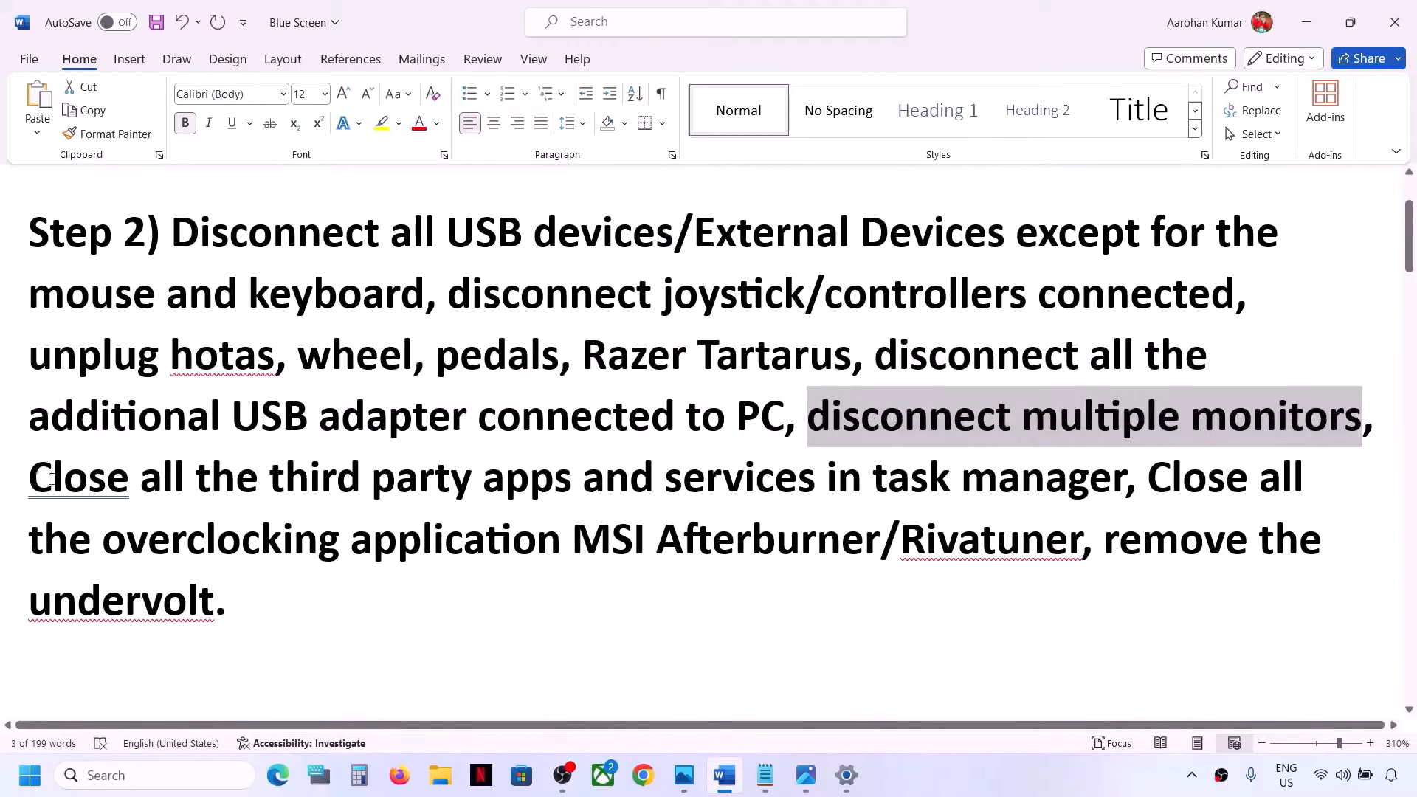
pyautogui.moveTo(34, 478); pyautogui.dragTo(1043, 471)
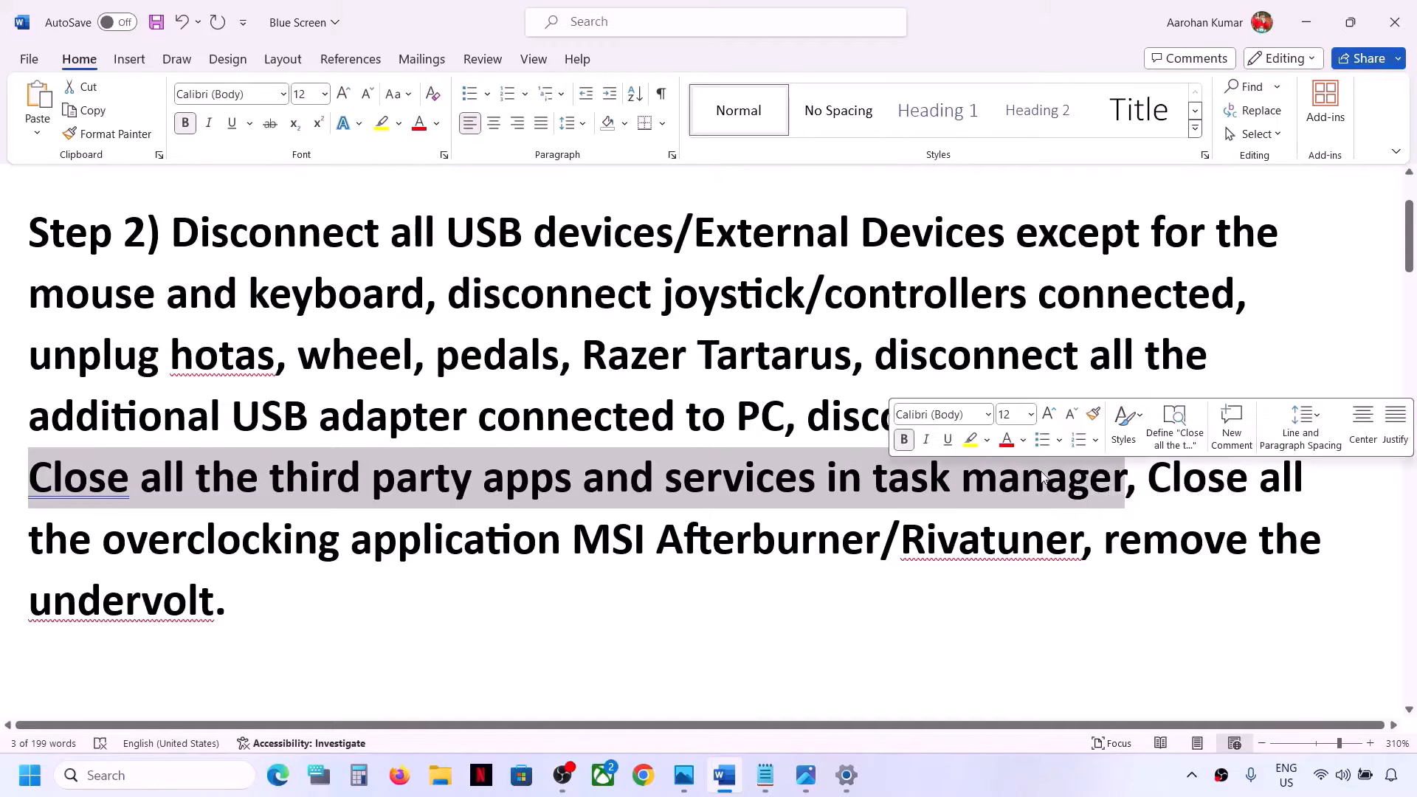
pyautogui.click(1192, 776)
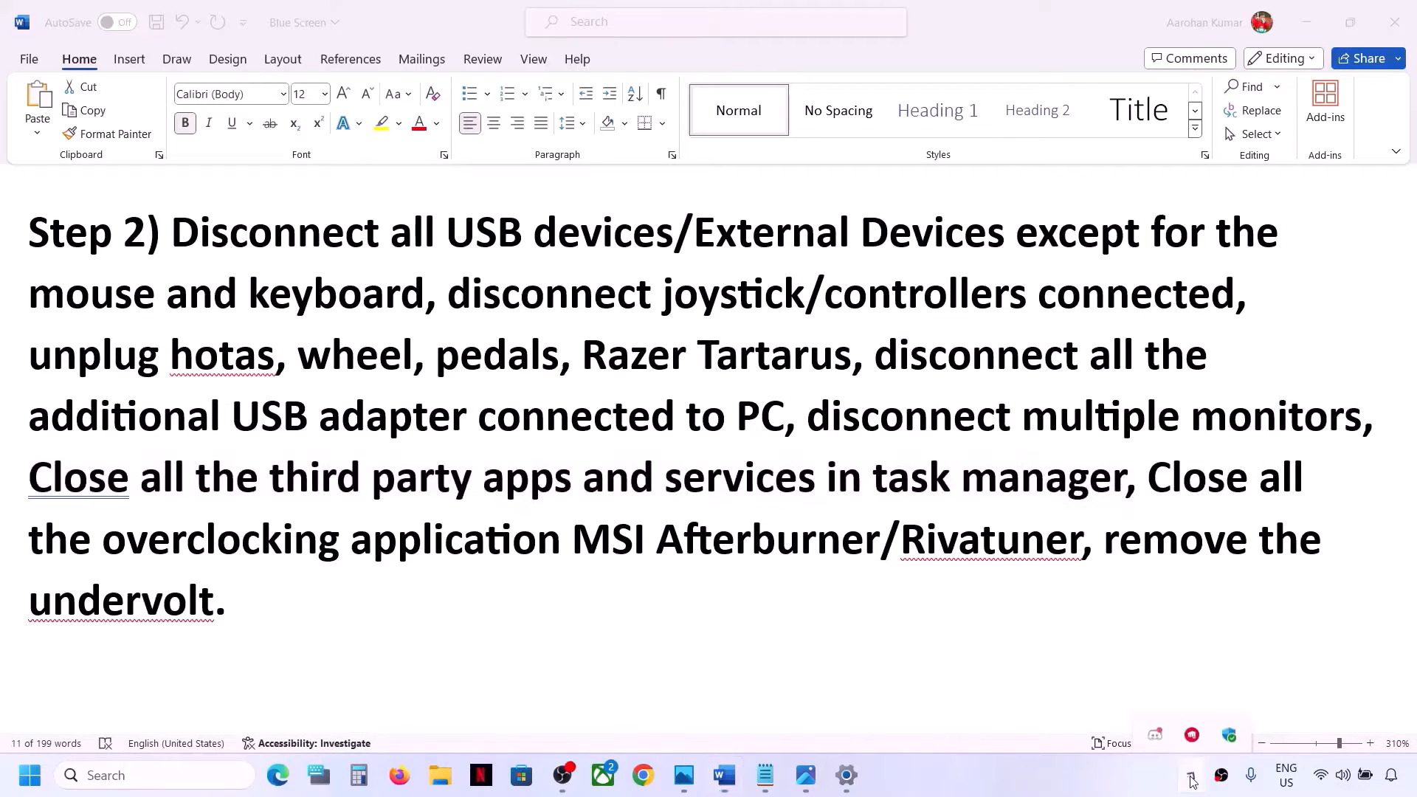
pyautogui.rightClick(1157, 722)
pyautogui.click(1197, 699)
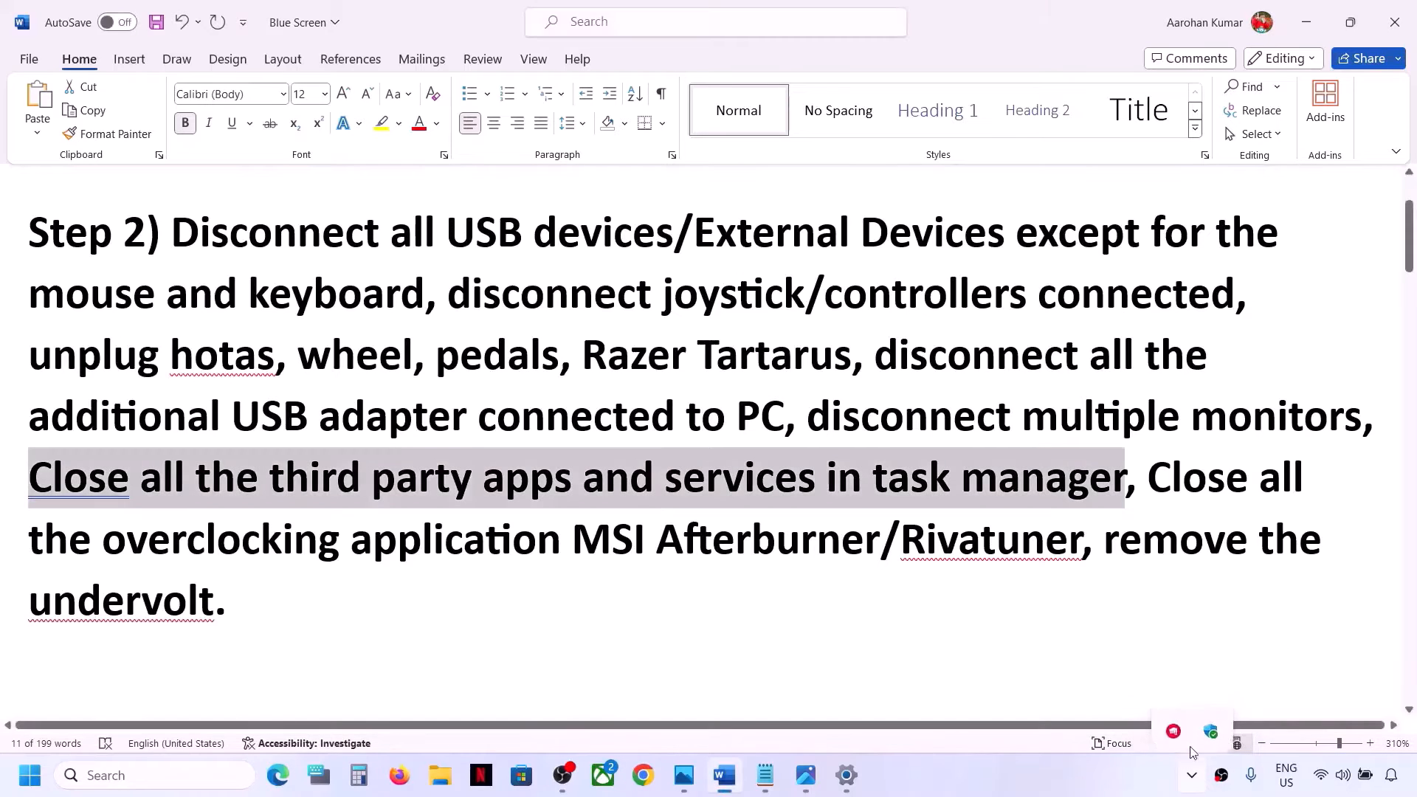
pyautogui.click(1192, 777)
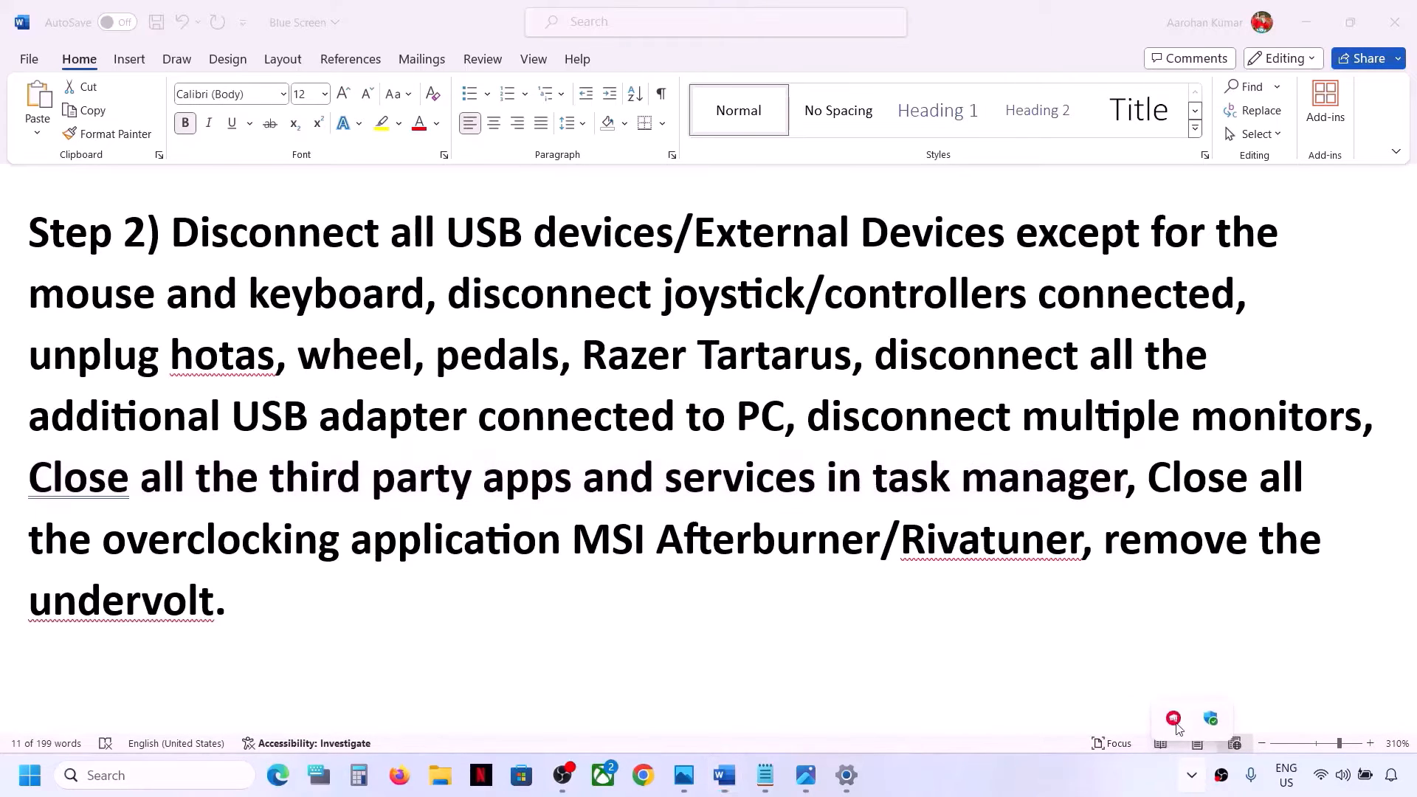
pyautogui.rightClick(1175, 721)
pyautogui.click(1225, 705)
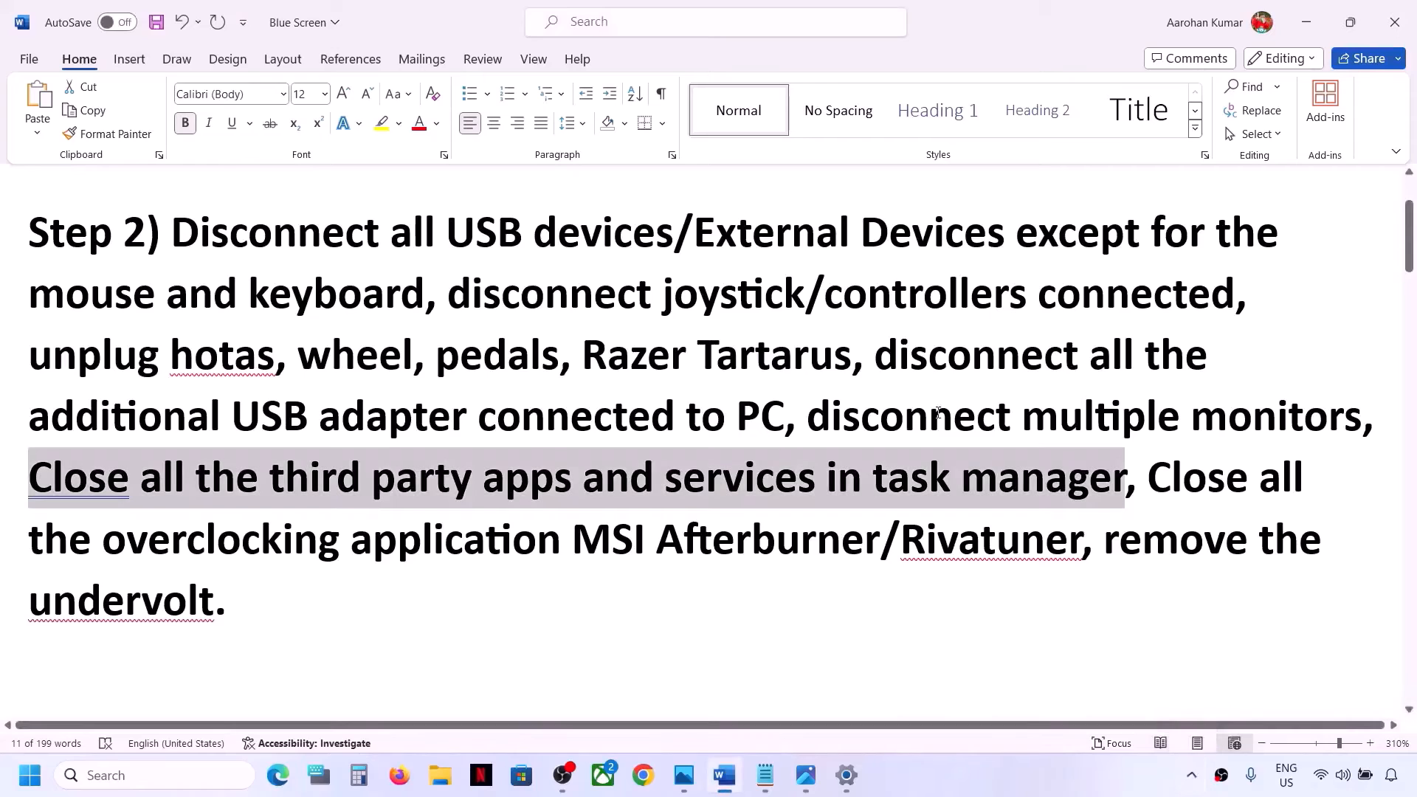
pyautogui.click(643, 450)
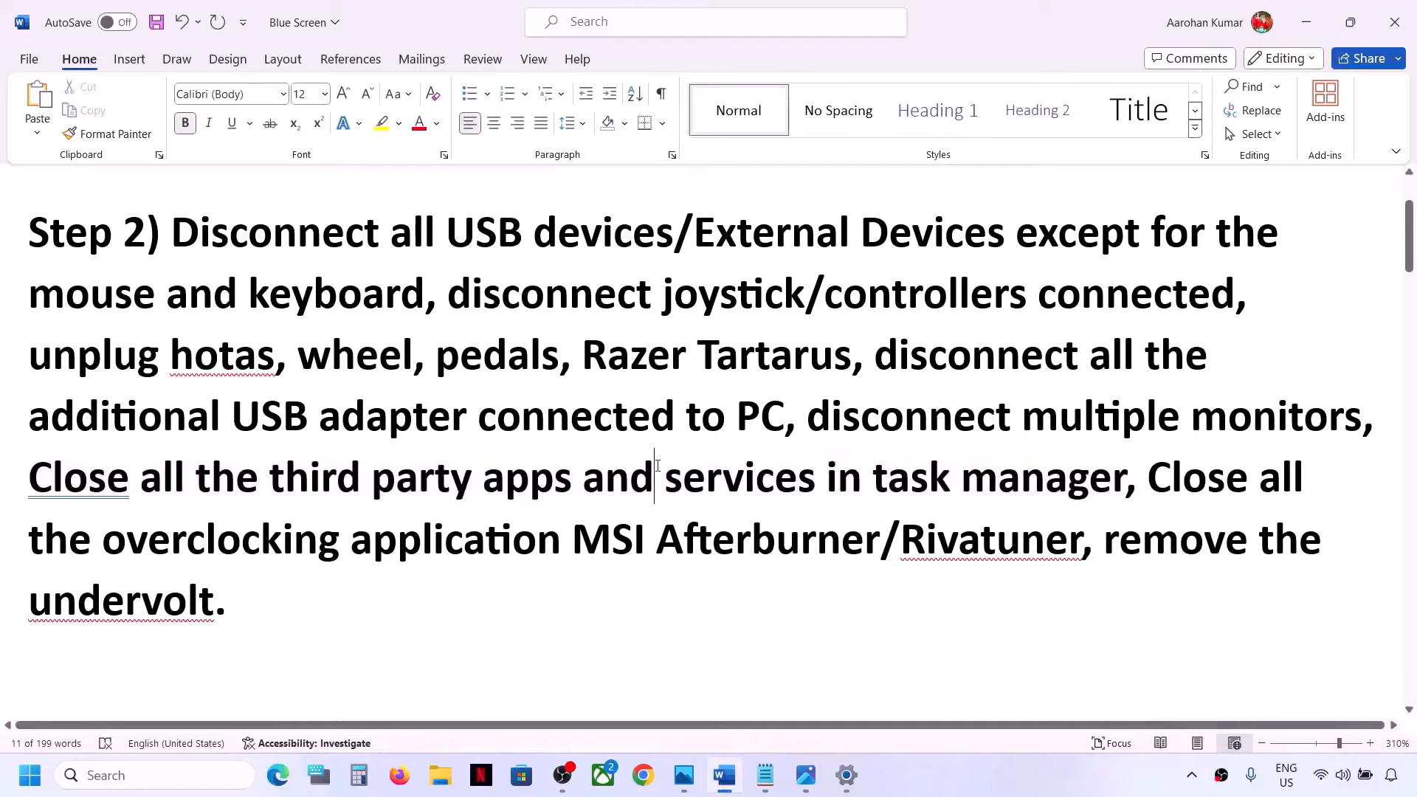
# Open Task Manager to show ending OBS Studio's task among the running apps, then close Task Manager
pyautogui.moveTo(664, 480); pyautogui.dragTo(815, 491)
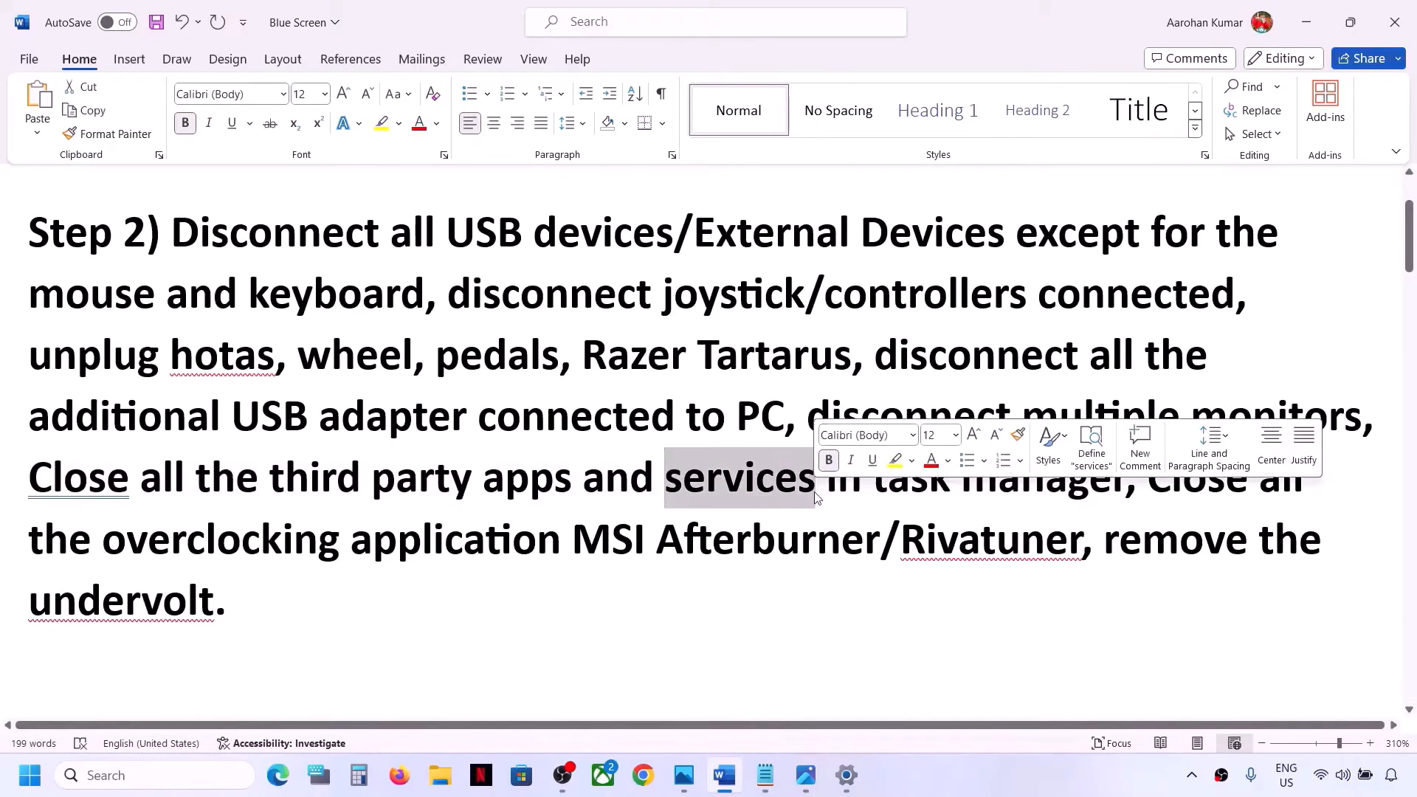
pyautogui.rightClick(28, 782)
pyautogui.click(65, 546)
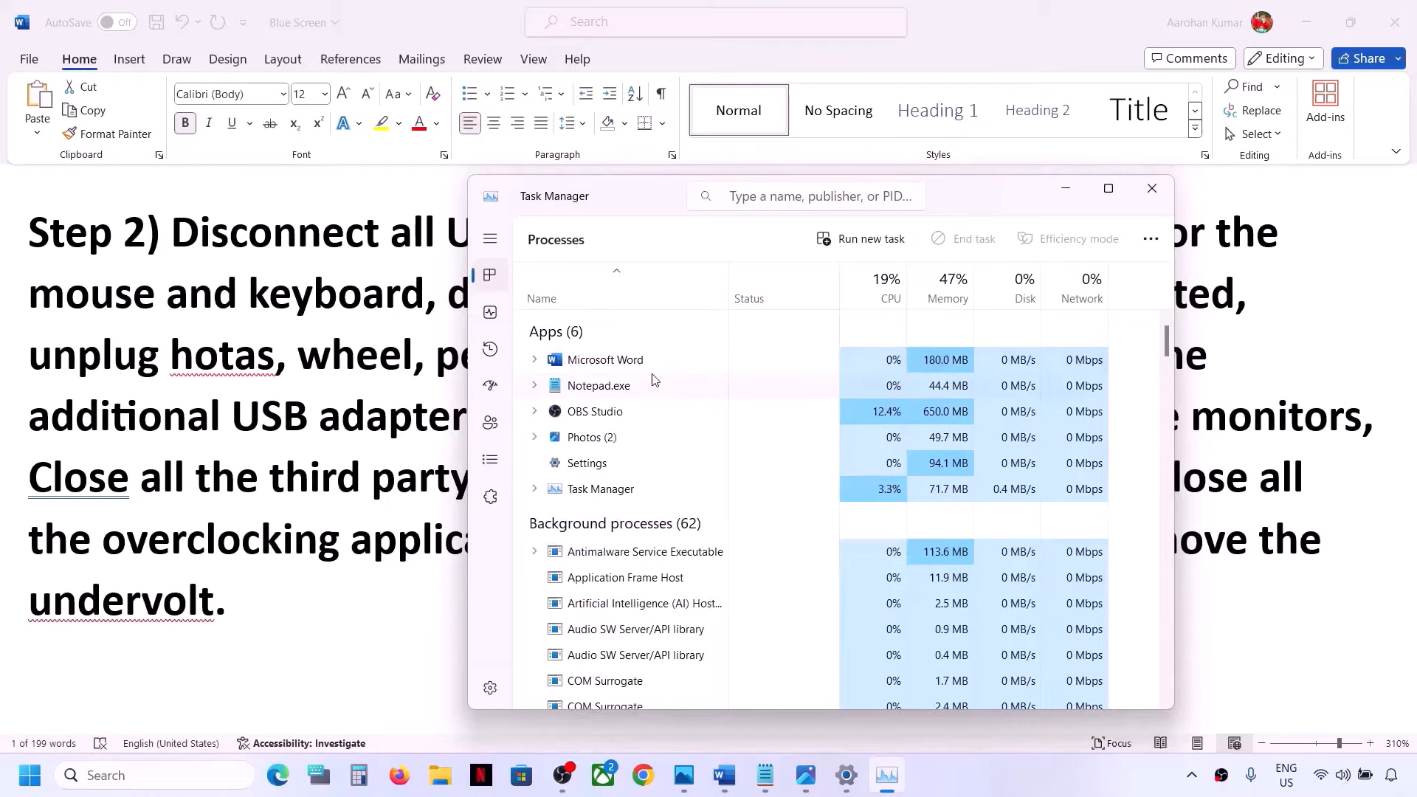
pyautogui.click(604, 419)
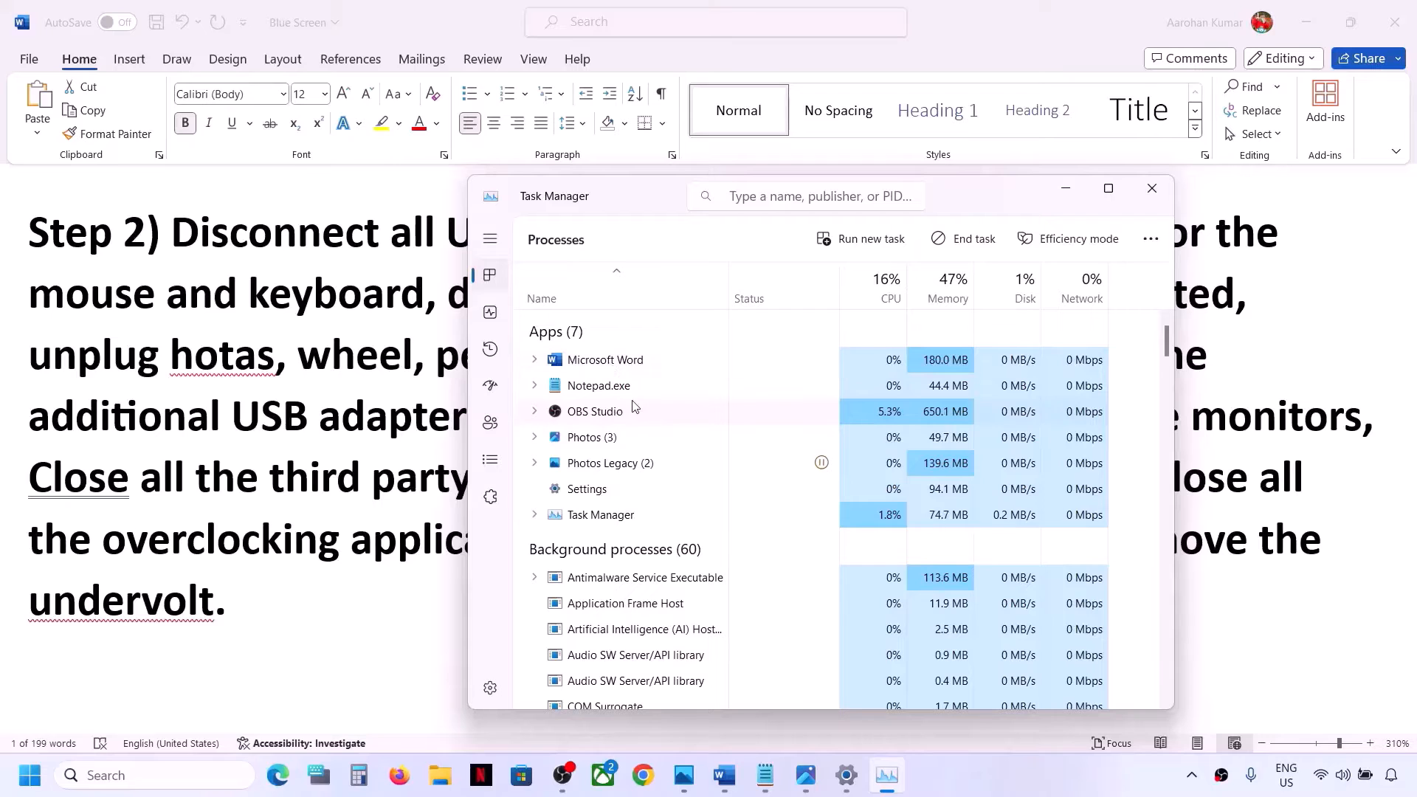
pyautogui.rightClick(622, 418)
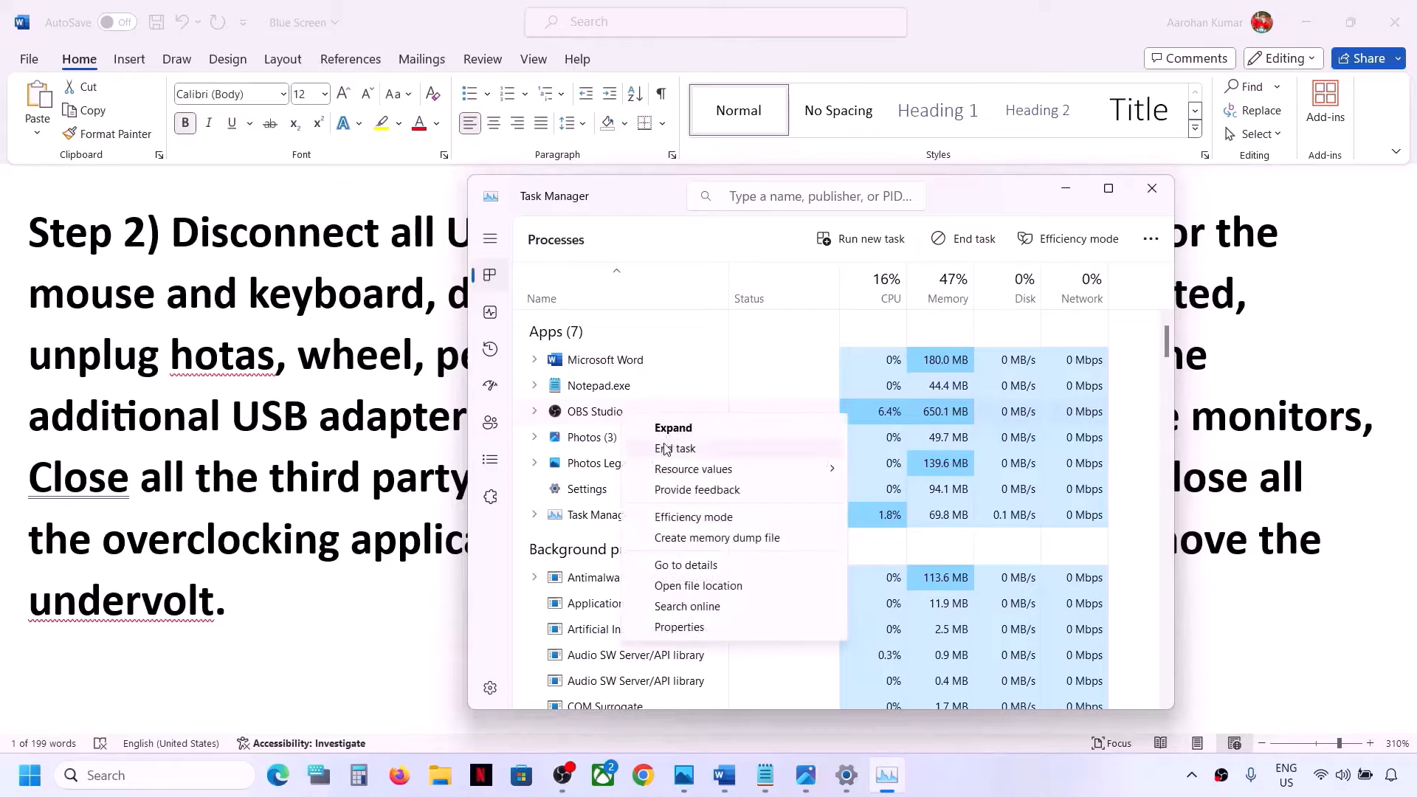
pyautogui.click(502, 614)
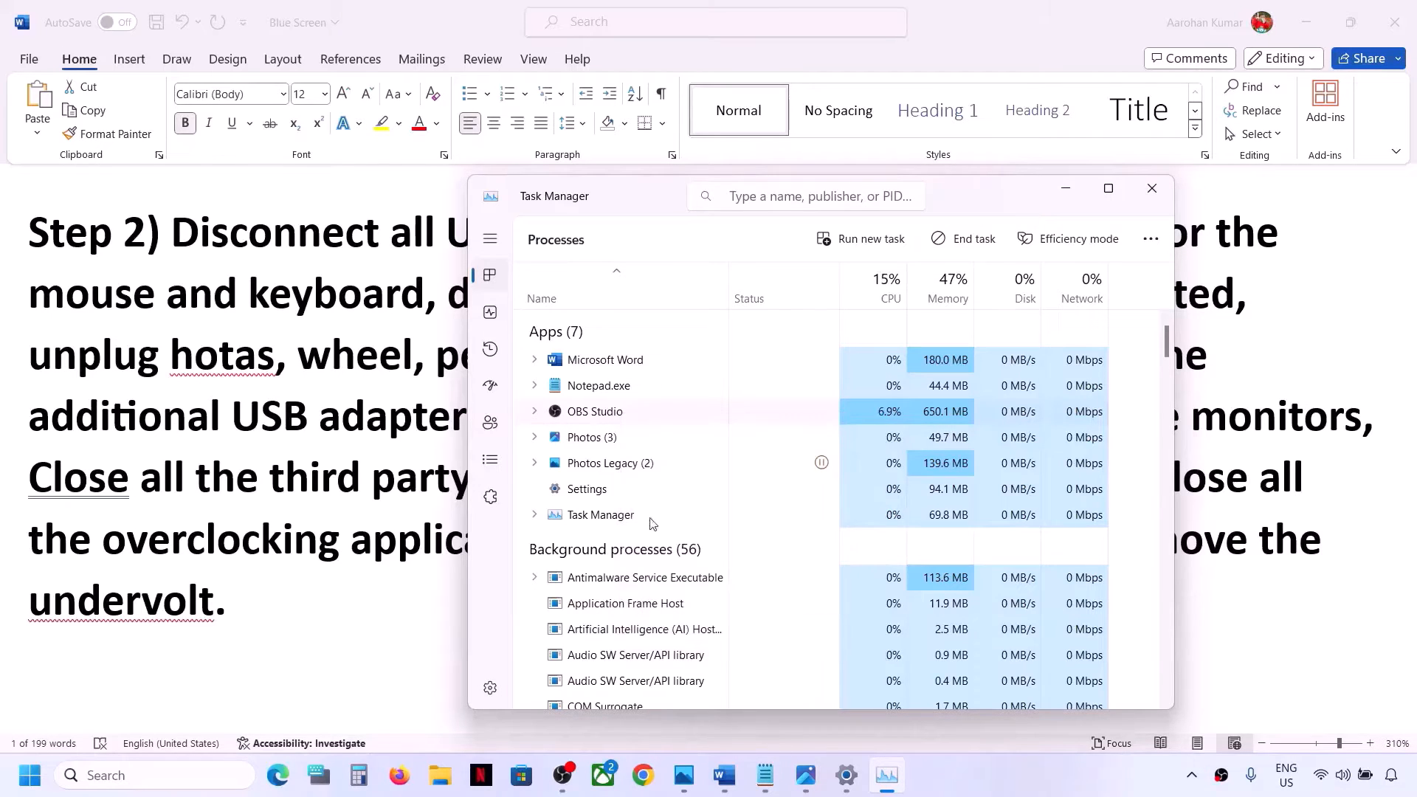
pyautogui.click(1168, 198)
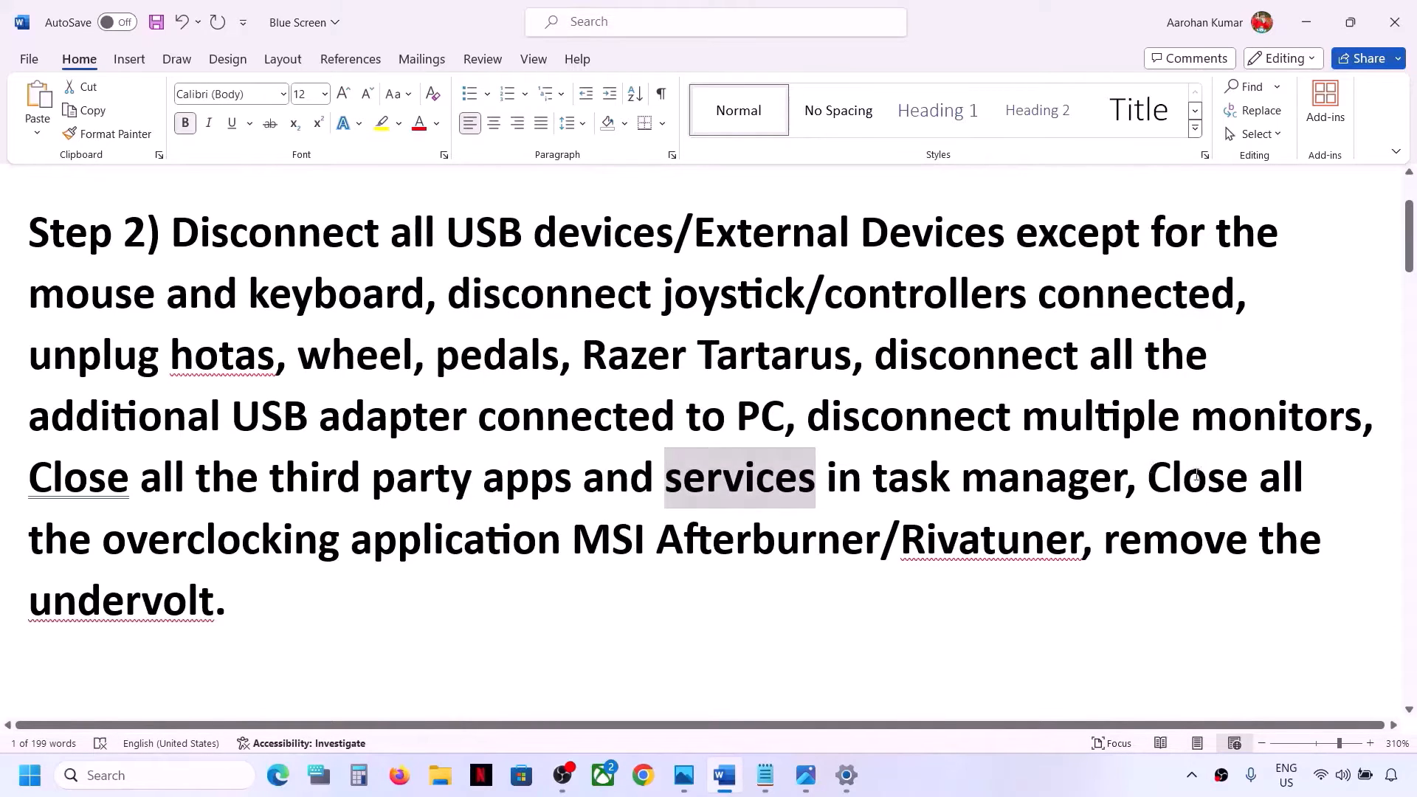
# Read the rest of Step 2 and the Step 3 clean boot heading in the document
pyautogui.moveTo(1149, 476)
pyautogui.mouseDown()
pyautogui.moveTo(397, 539)
pyautogui.moveTo(639, 539)
pyautogui.moveTo(341, 539)
pyautogui.moveTo(1015, 535)
pyautogui.moveTo(1218, 569)
pyautogui.moveTo(1230, 588)
pyautogui.mouseUp()
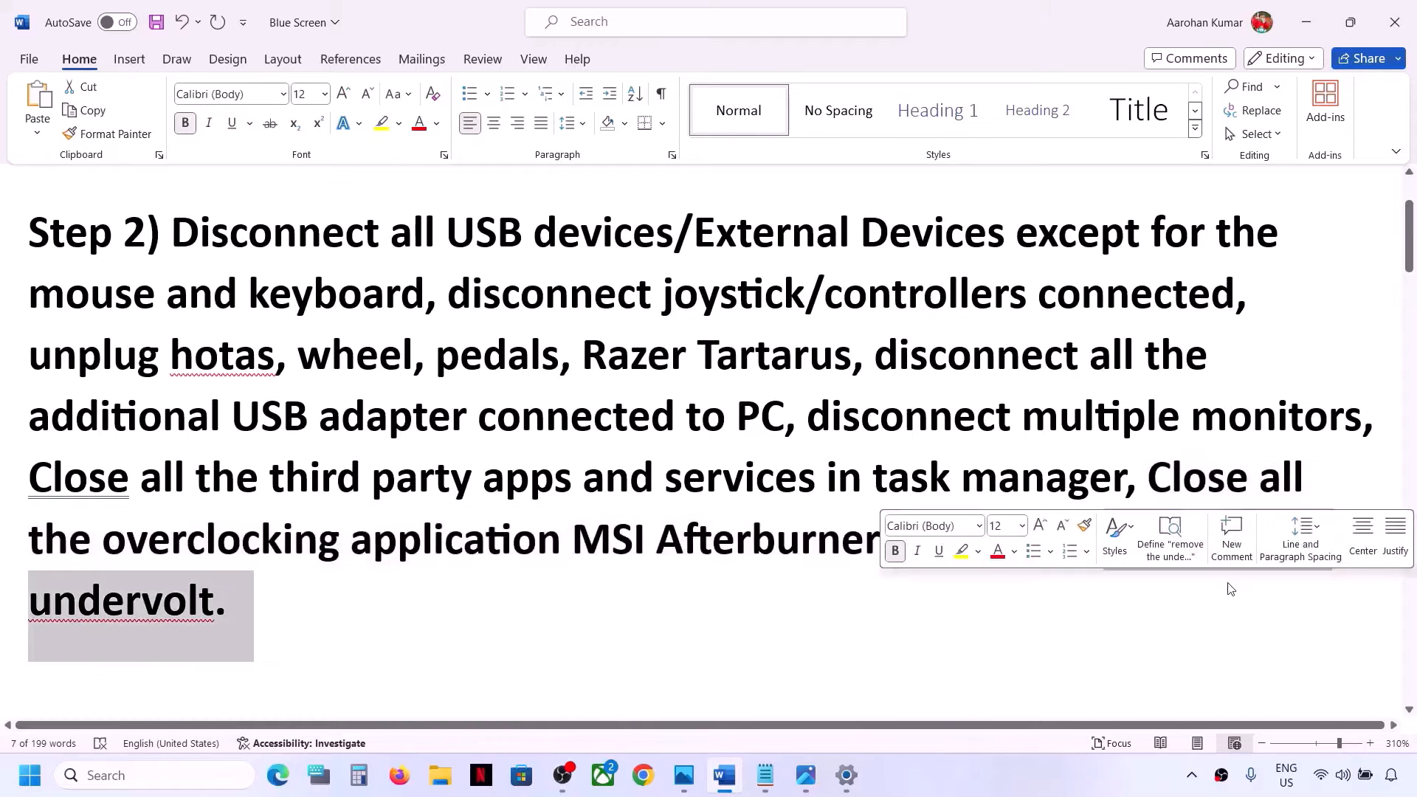
pyautogui.click(523, 547)
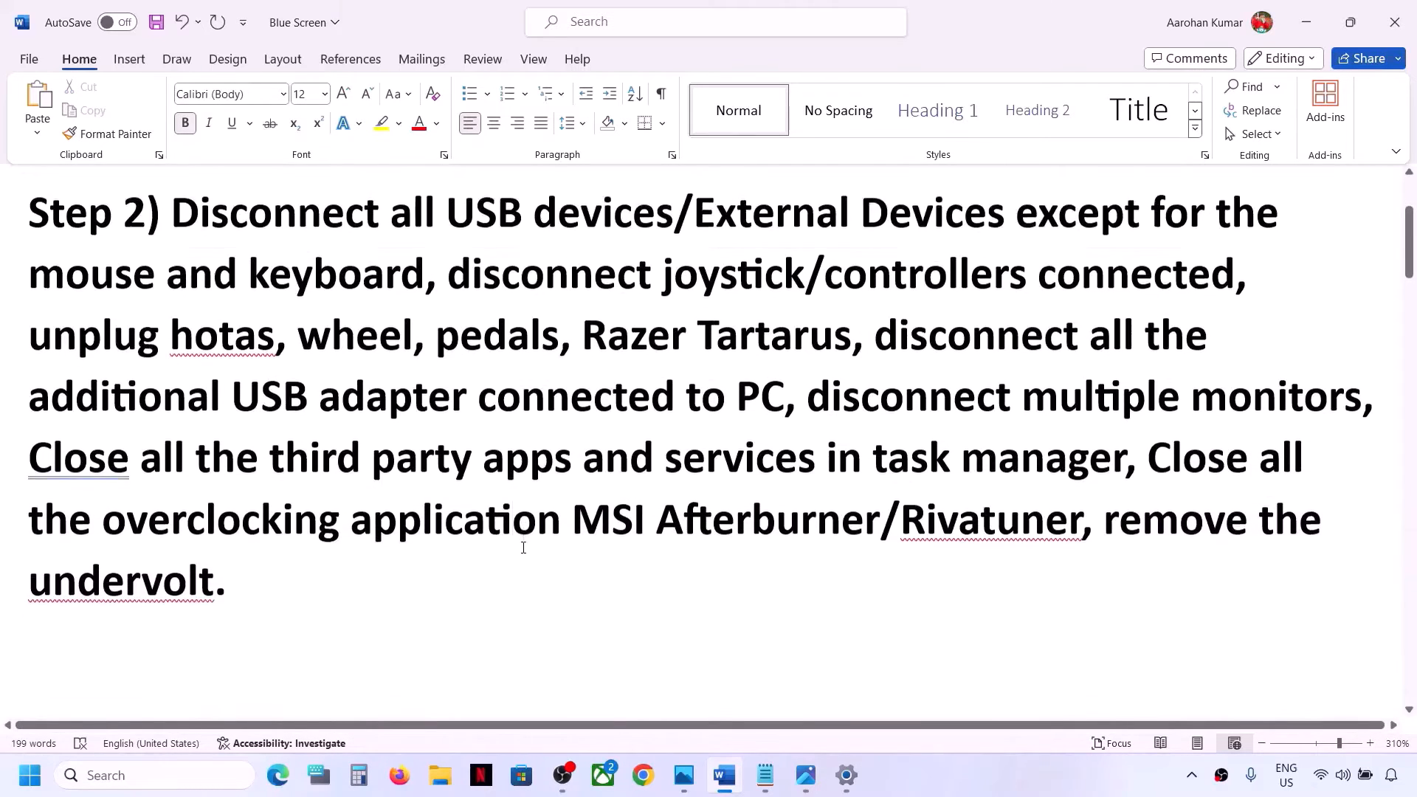
pyautogui.scroll(-2, 524, 547)
pyautogui.scroll(2, 421, 532)
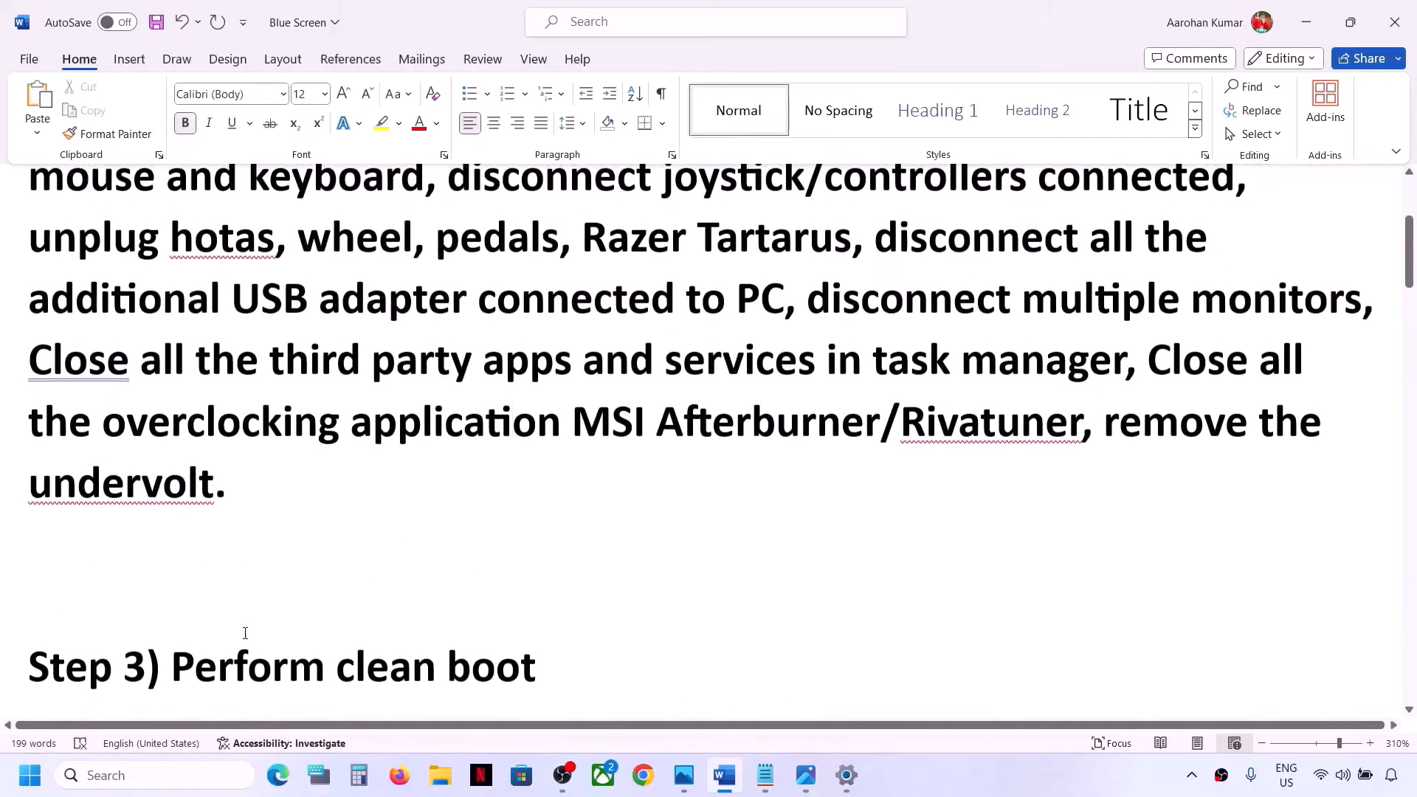
pyautogui.moveTo(211, 651); pyautogui.dragTo(632, 651)
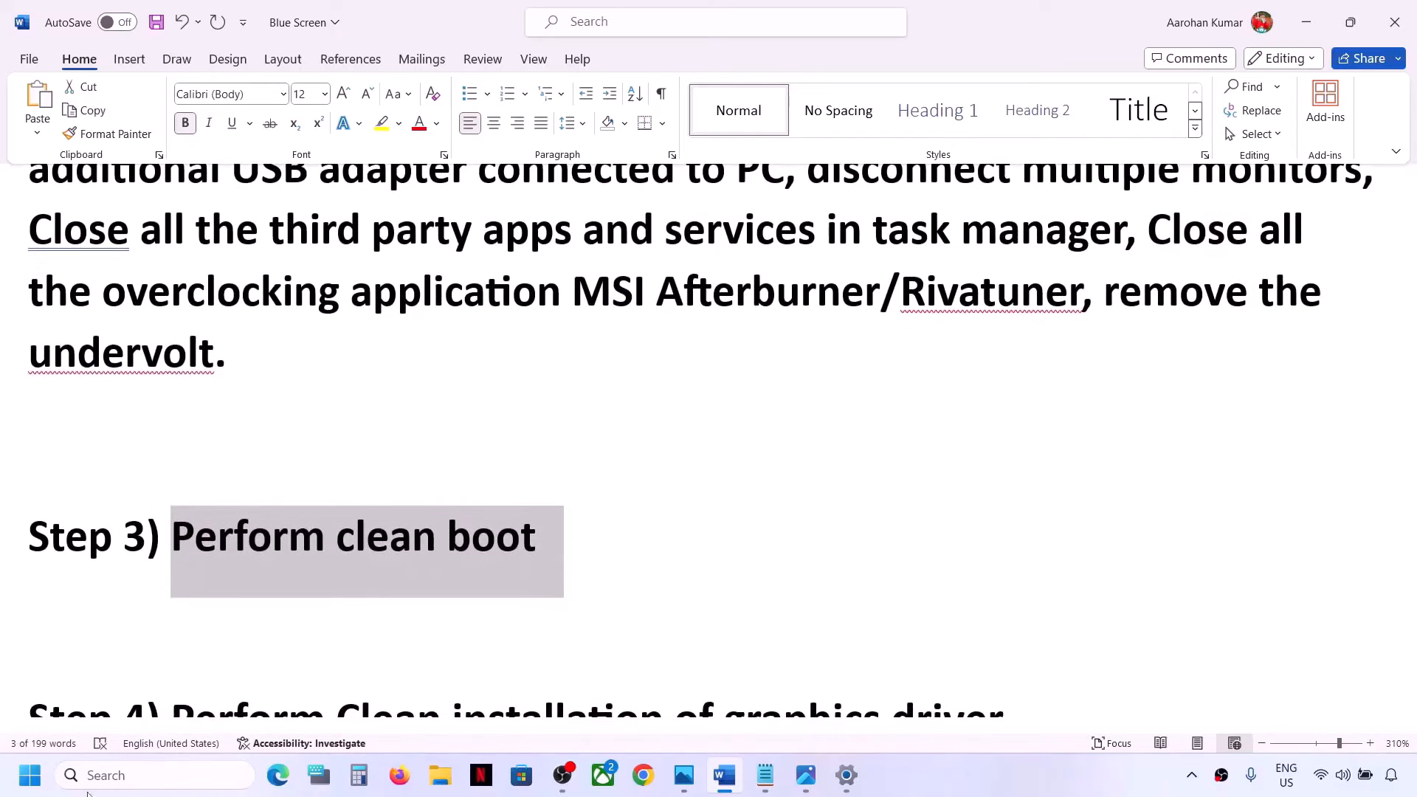
# Open System Configuration and hide all Microsoft services on its Services tab, then confirm
pyautogui.click(122, 775)
pyautogui.write('system Configuration')
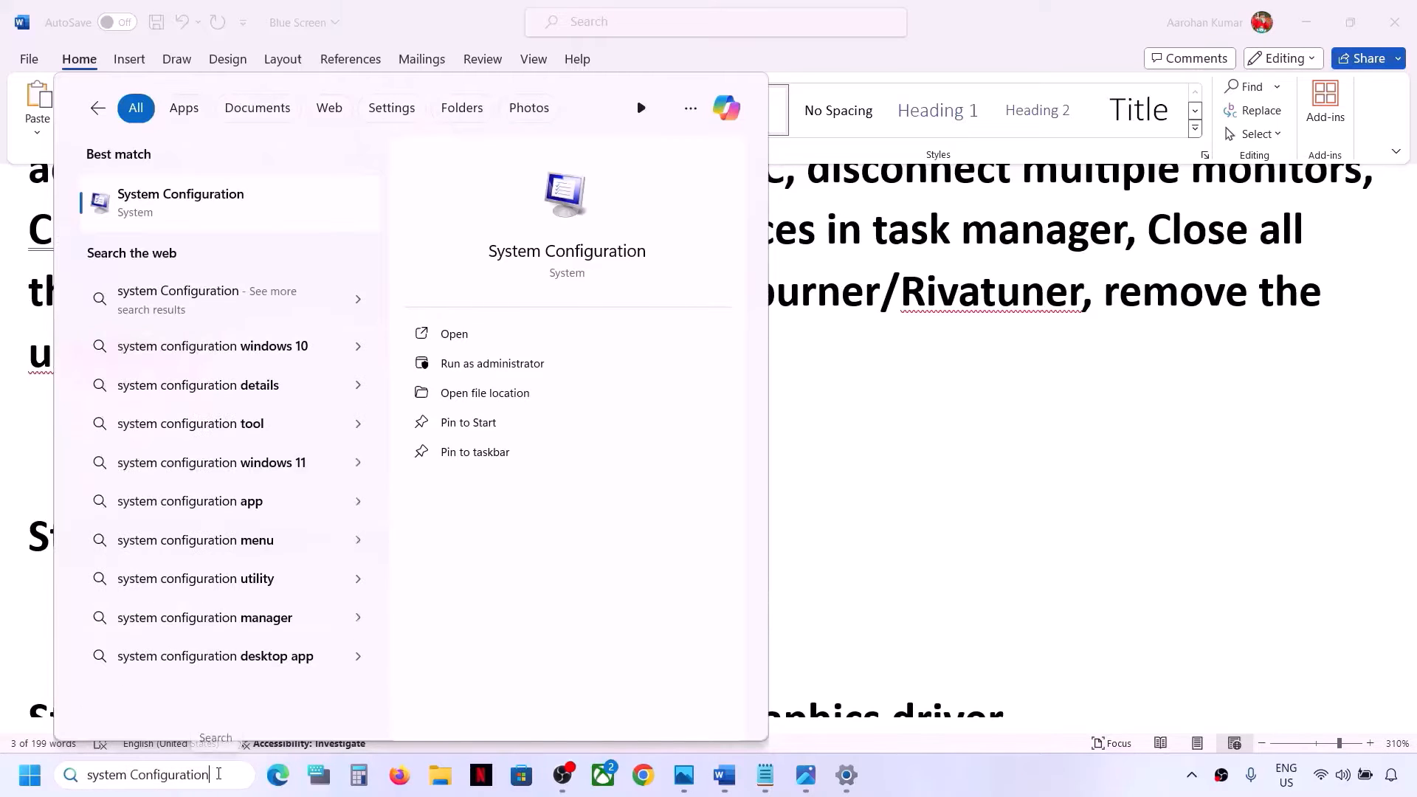
pyautogui.click(228, 206)
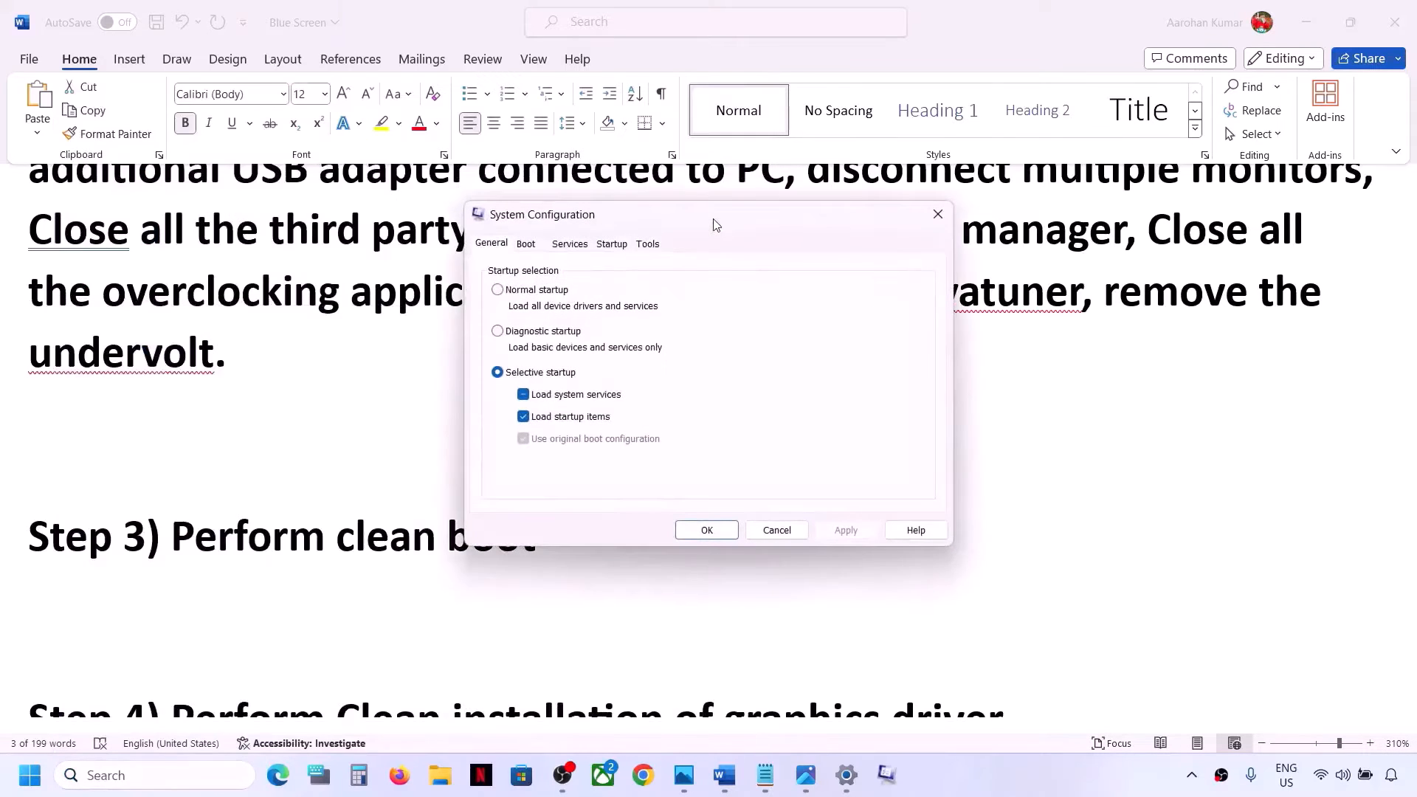
pyautogui.click(576, 252)
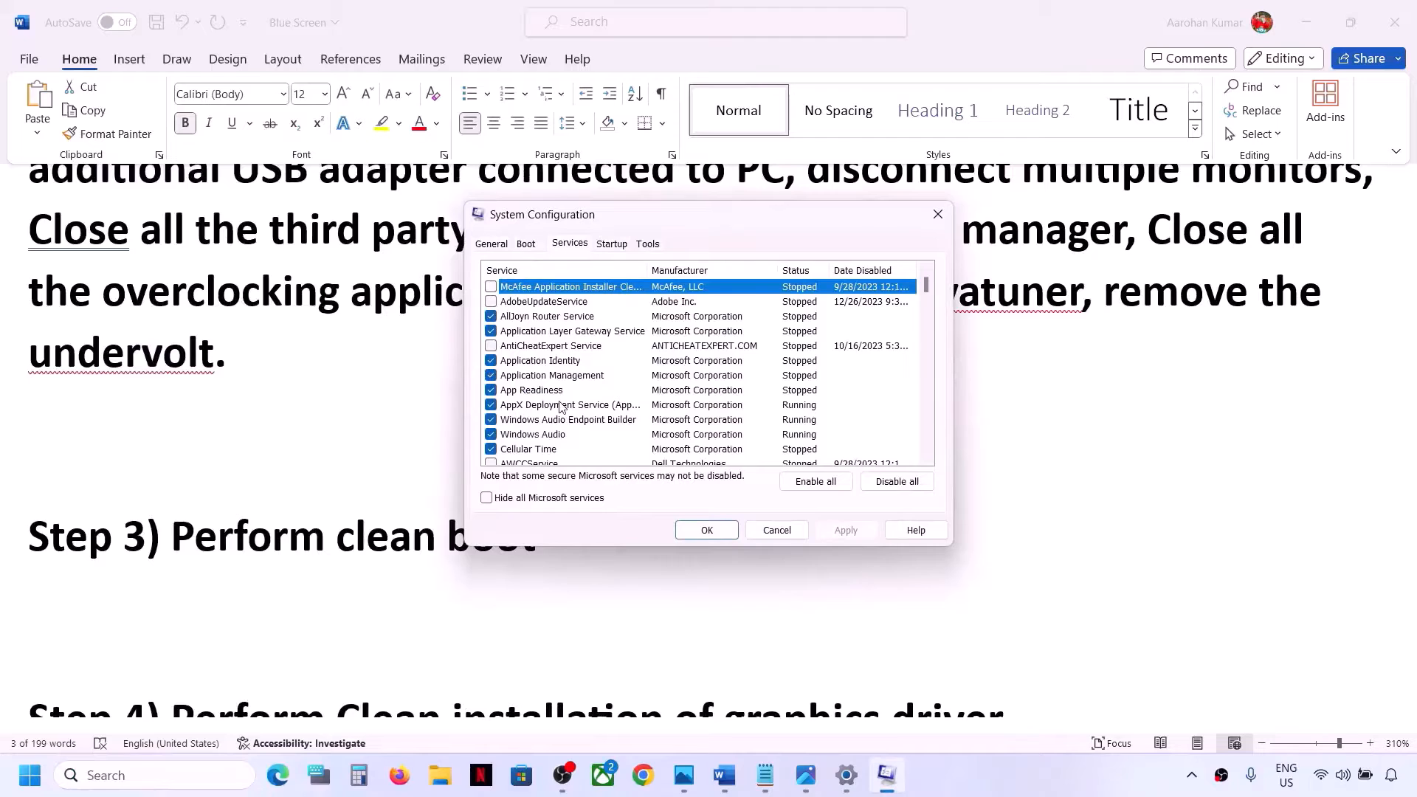
pyautogui.click(489, 499)
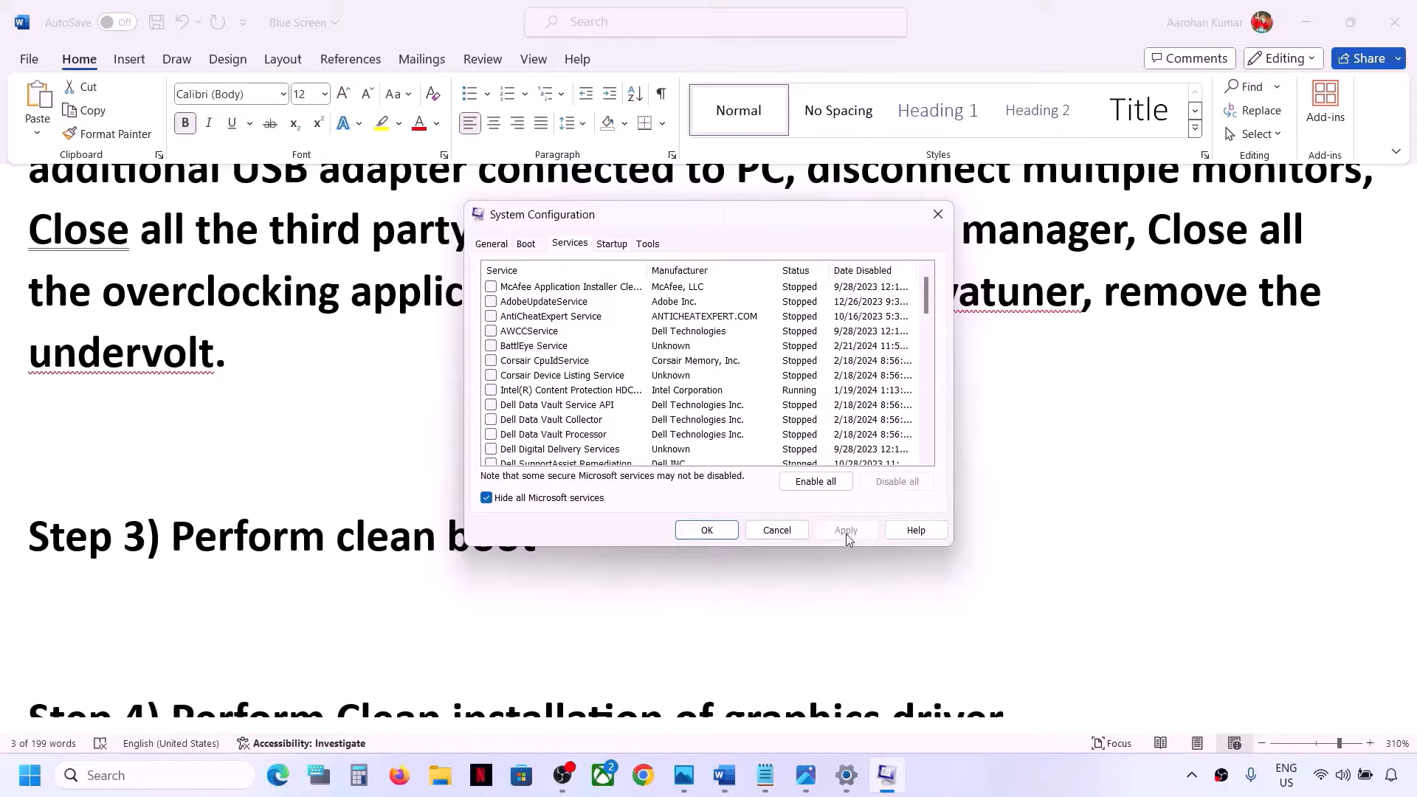
pyautogui.click(707, 532)
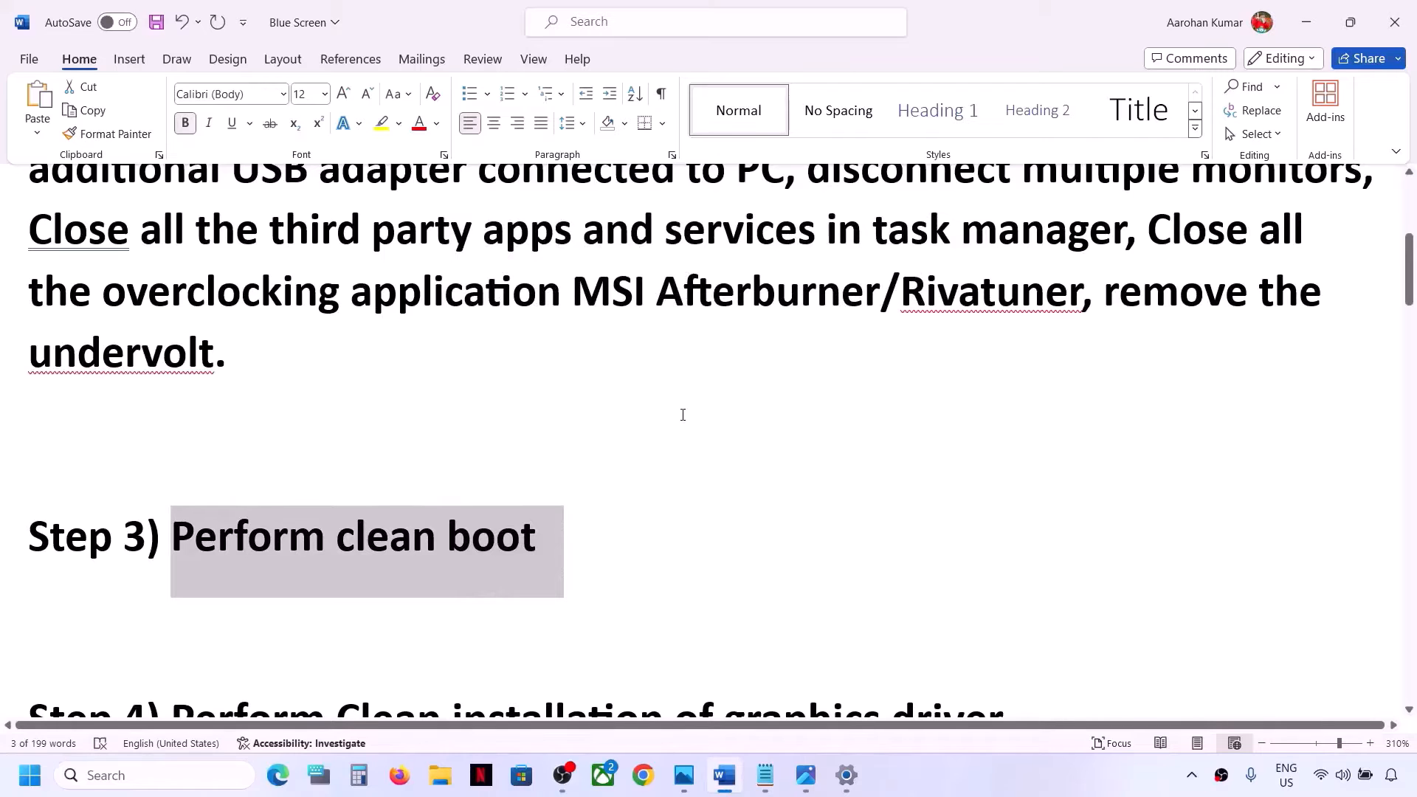
# Copy the NVIDIA driver link from Step 4 of the document and open it in the browser
pyautogui.scroll(-5, 560, 449)
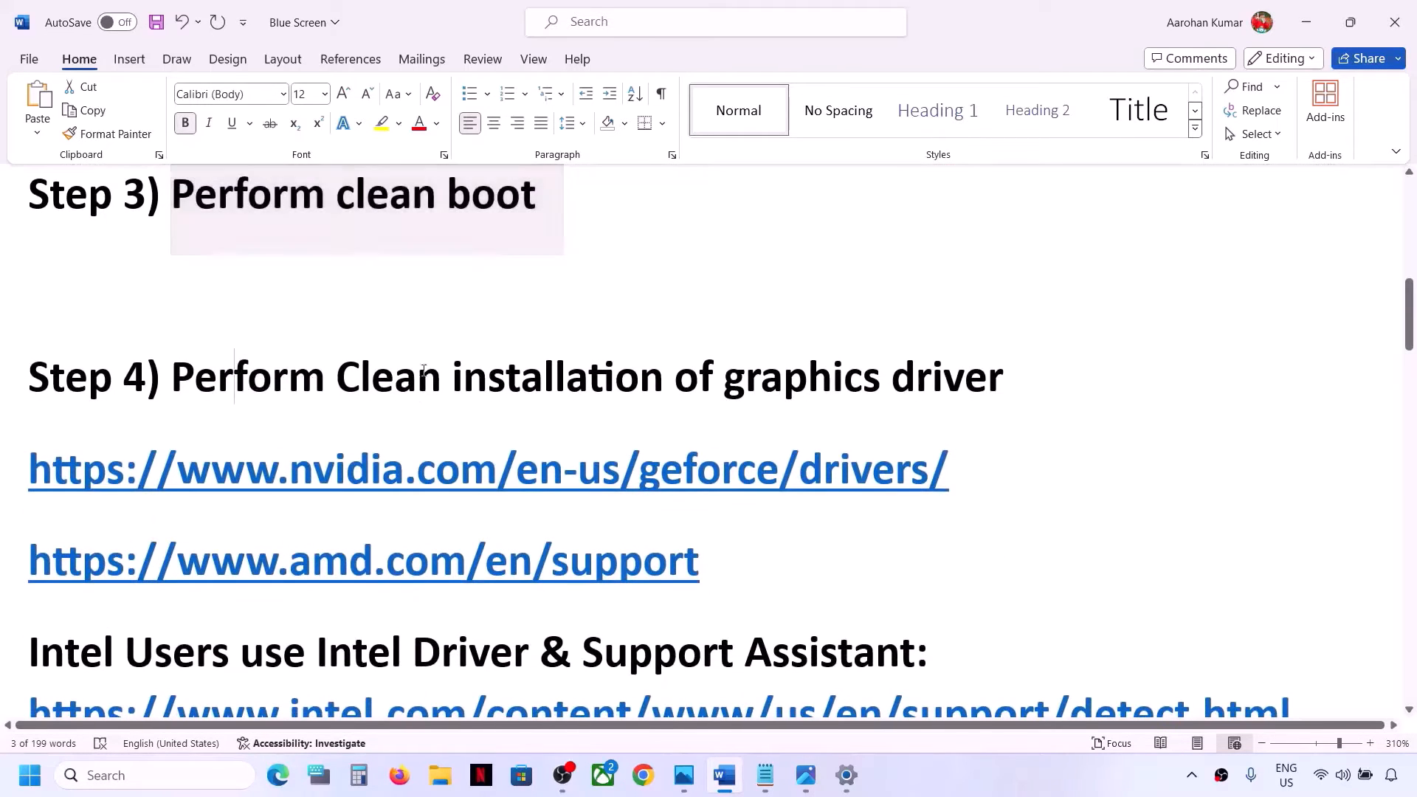
pyautogui.moveTo(236, 384); pyautogui.dragTo(993, 380)
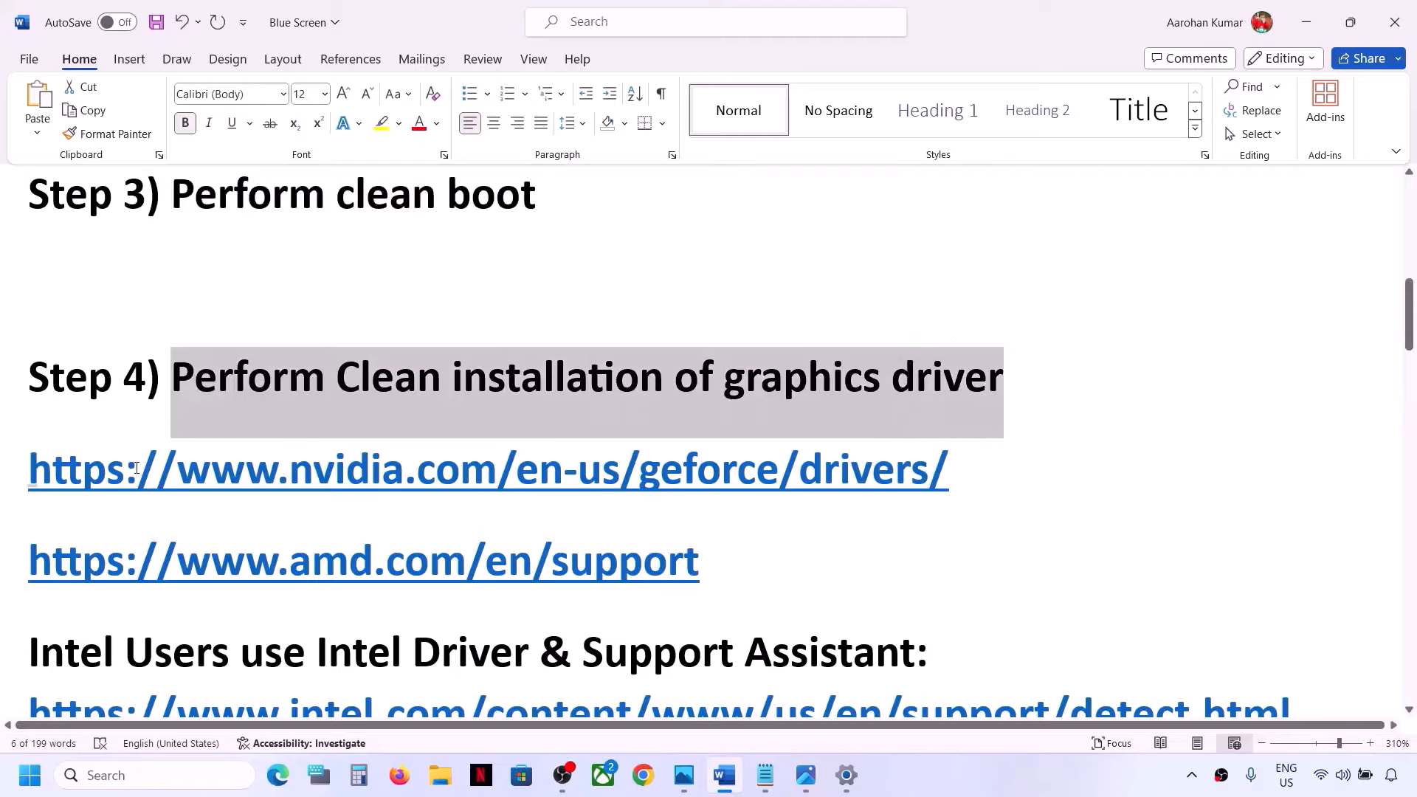
pyautogui.moveTo(127, 473); pyautogui.dragTo(707, 473)
pyautogui.click(780, 499)
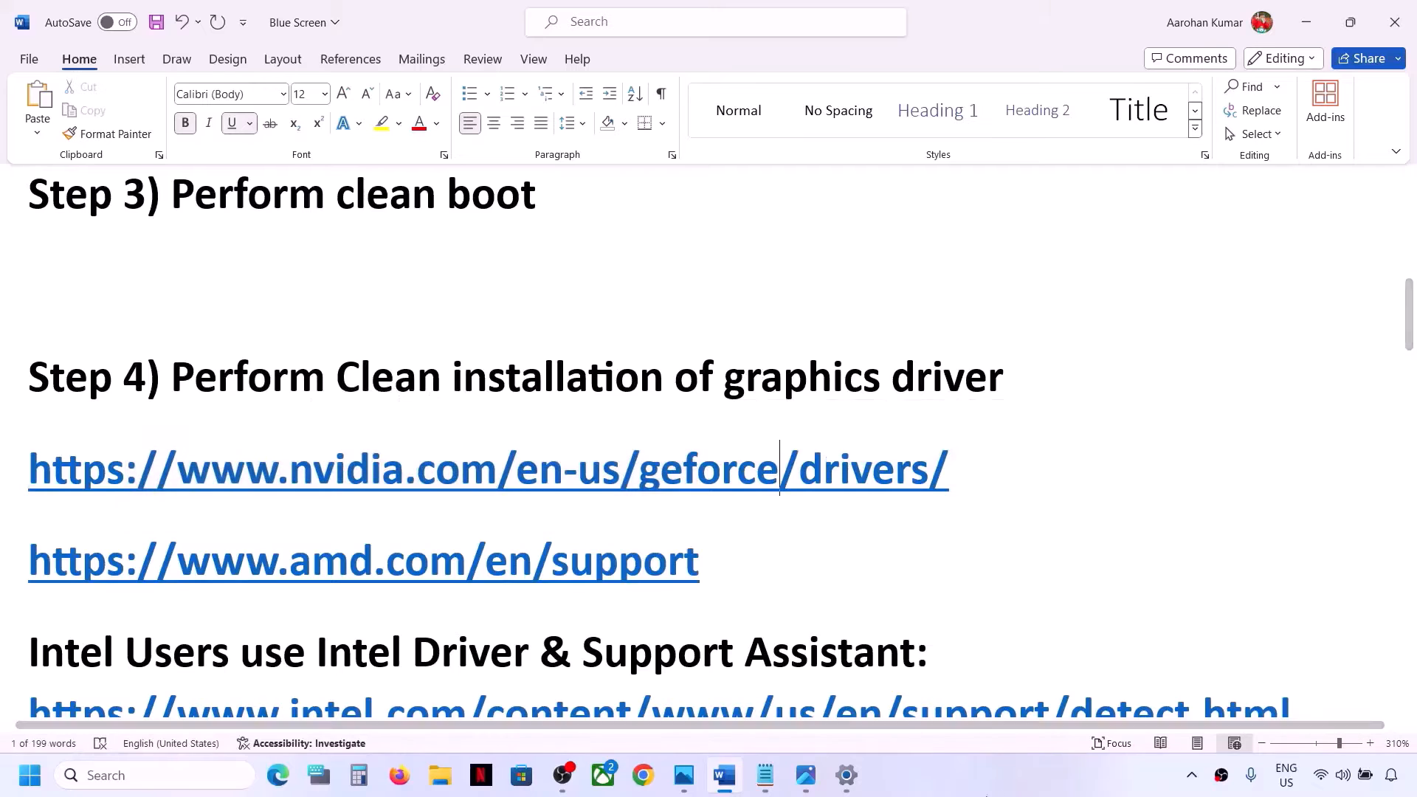
pyautogui.click(967, 787)
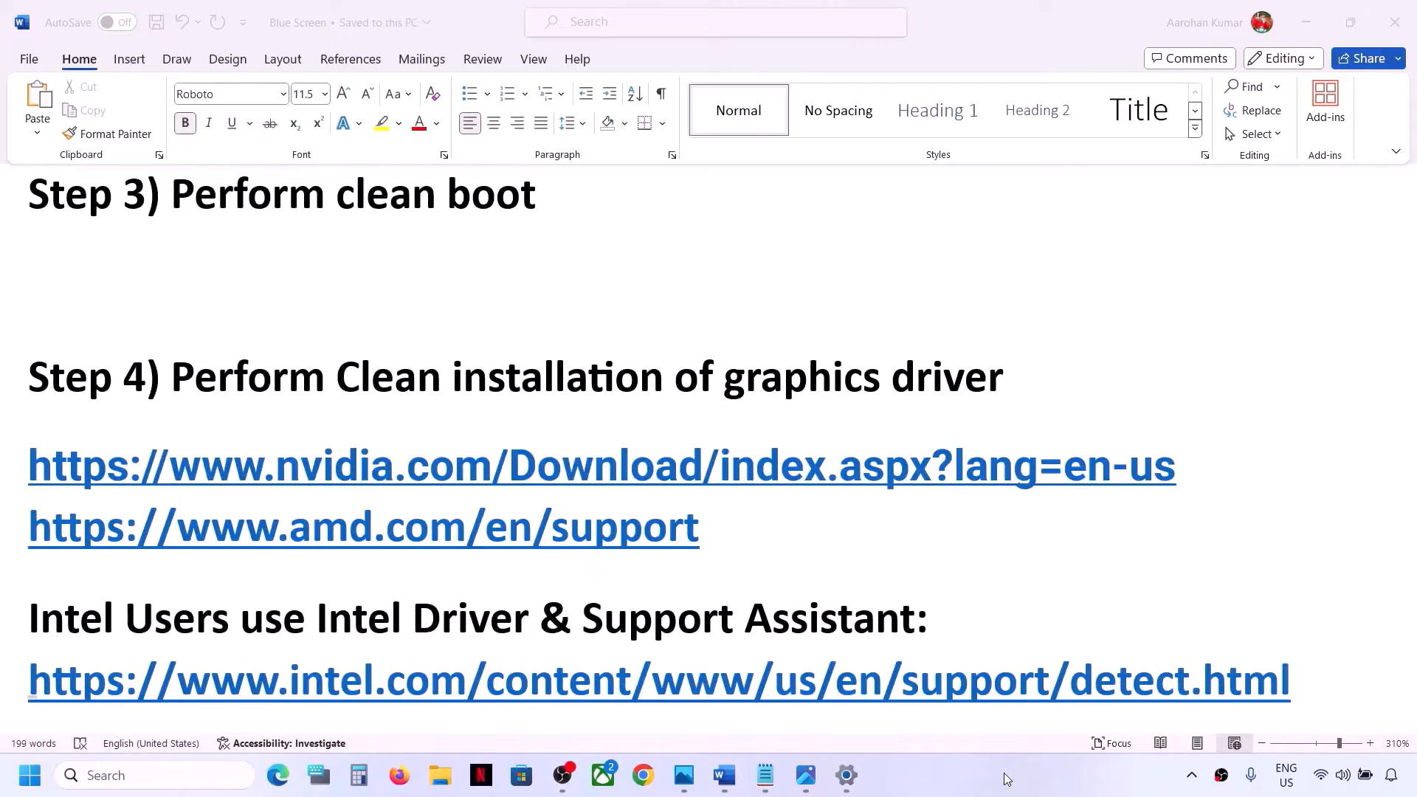
pyautogui.click(1186, 473)
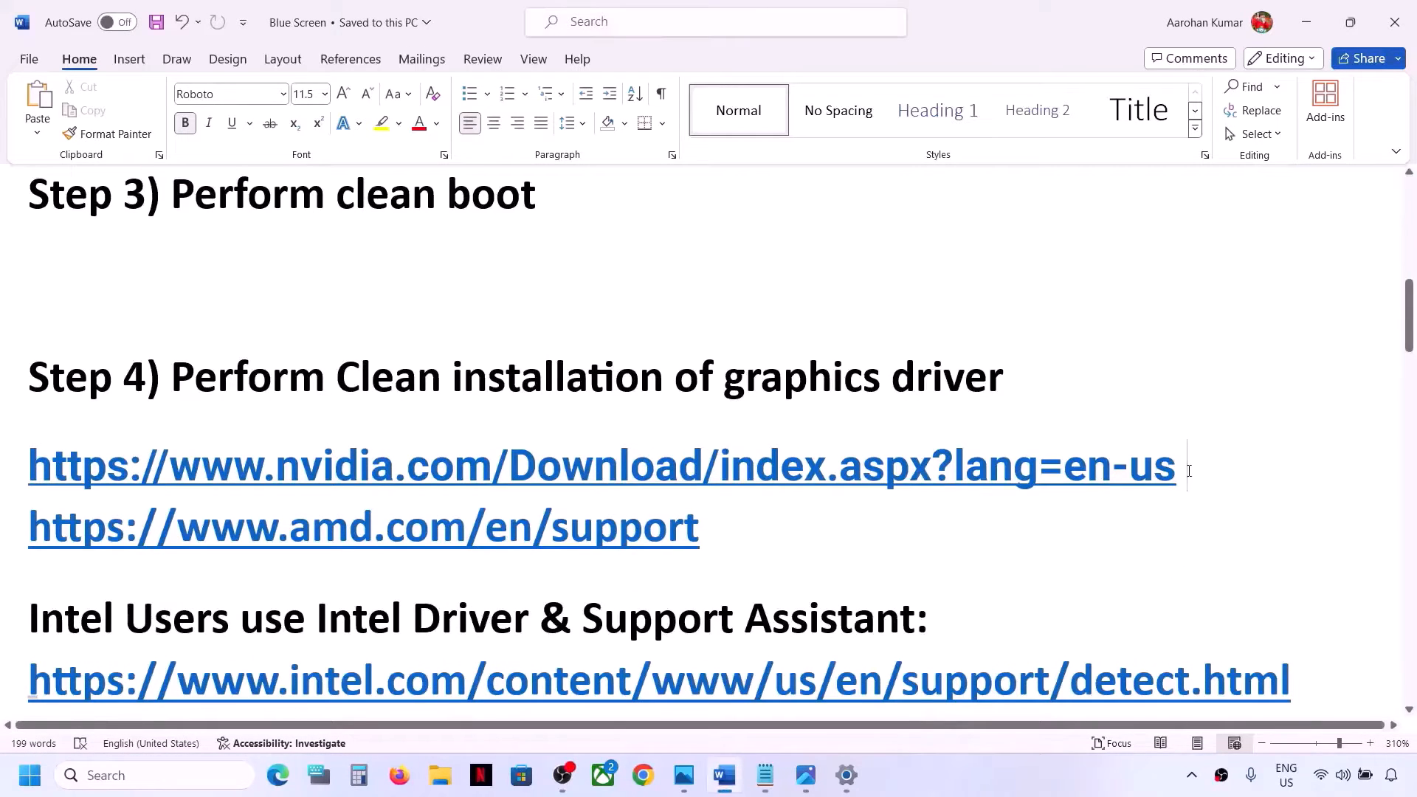
pyautogui.moveTo(30, 528); pyautogui.dragTo(108, 480)
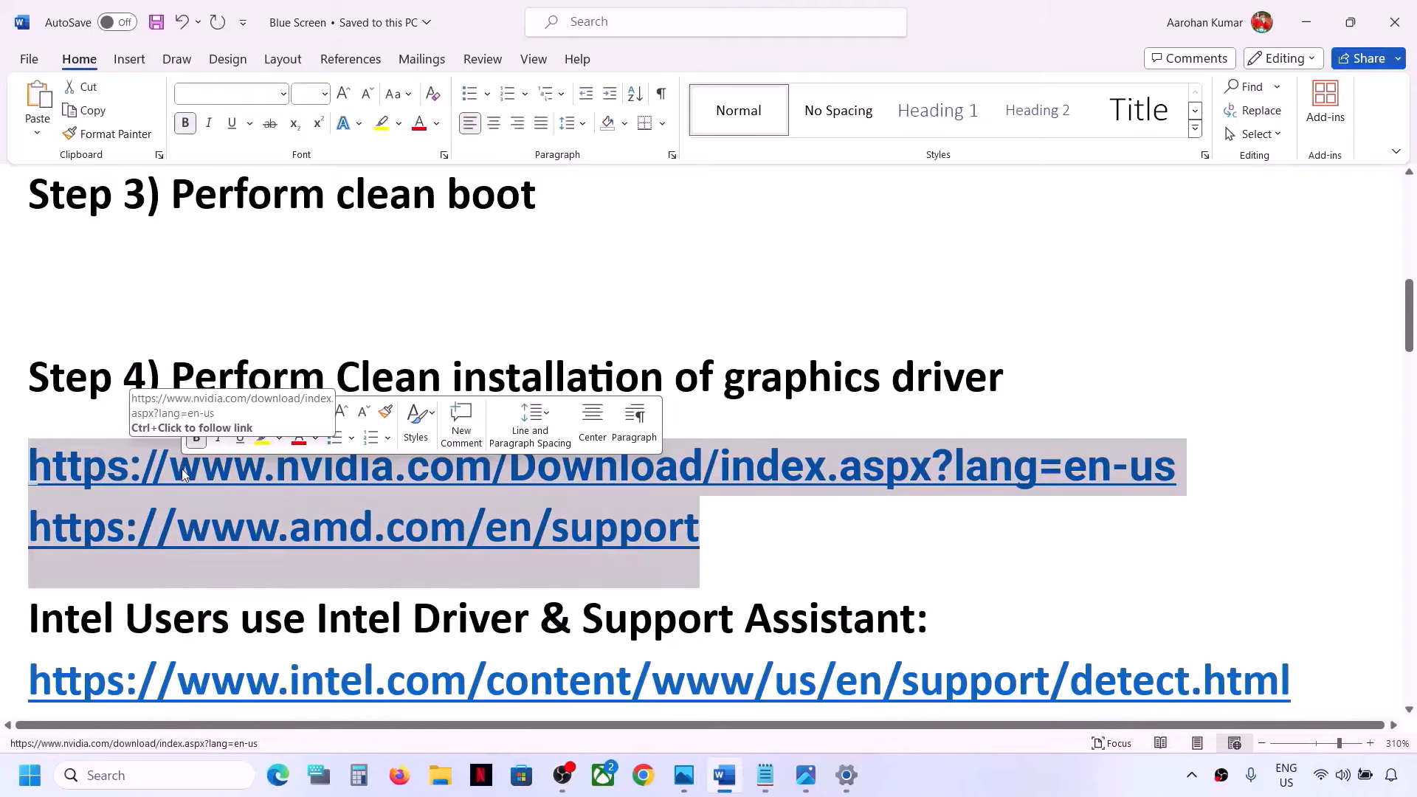
pyautogui.click(619, 527)
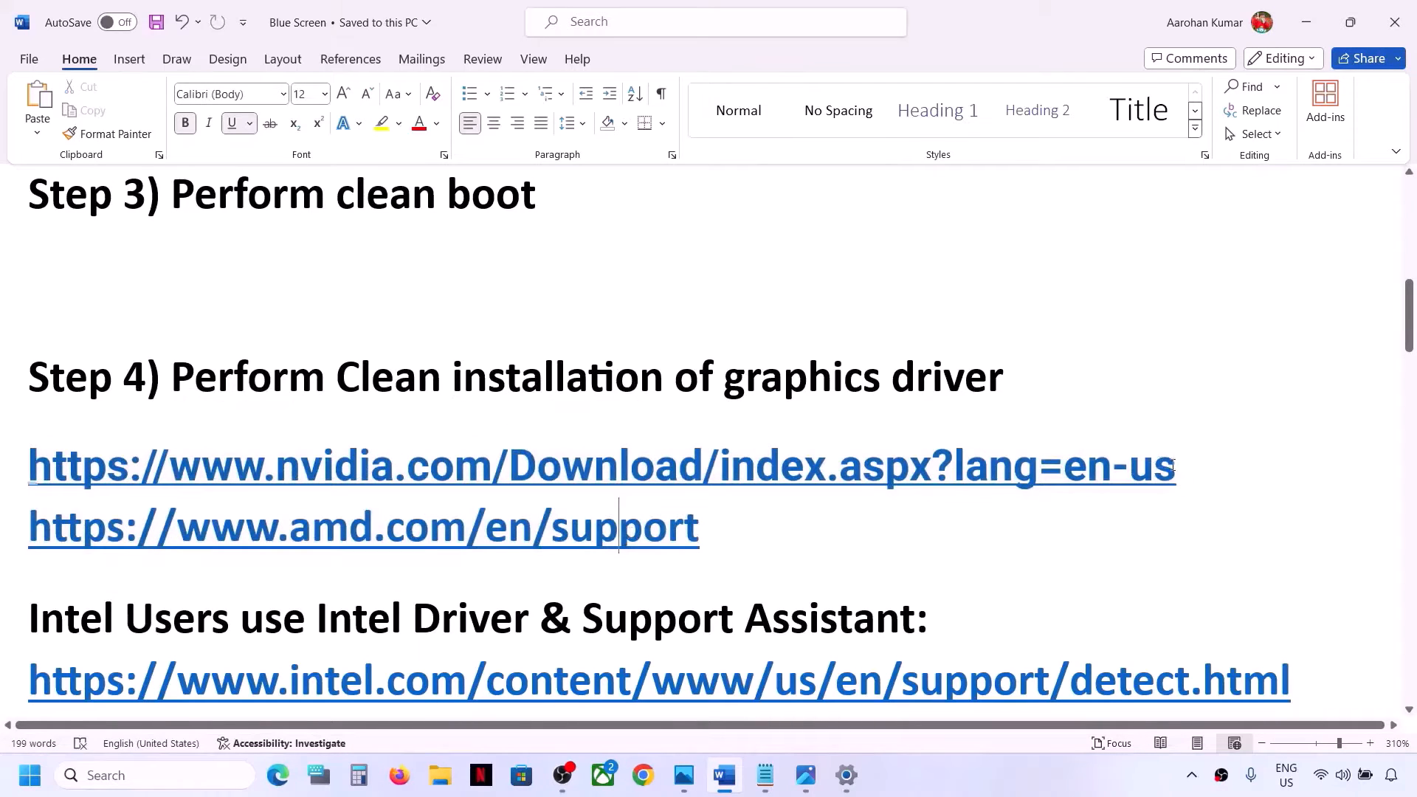
pyautogui.moveTo(1179, 465); pyautogui.dragTo(1, 463)
pyautogui.hotkey('ctrl', 'c')
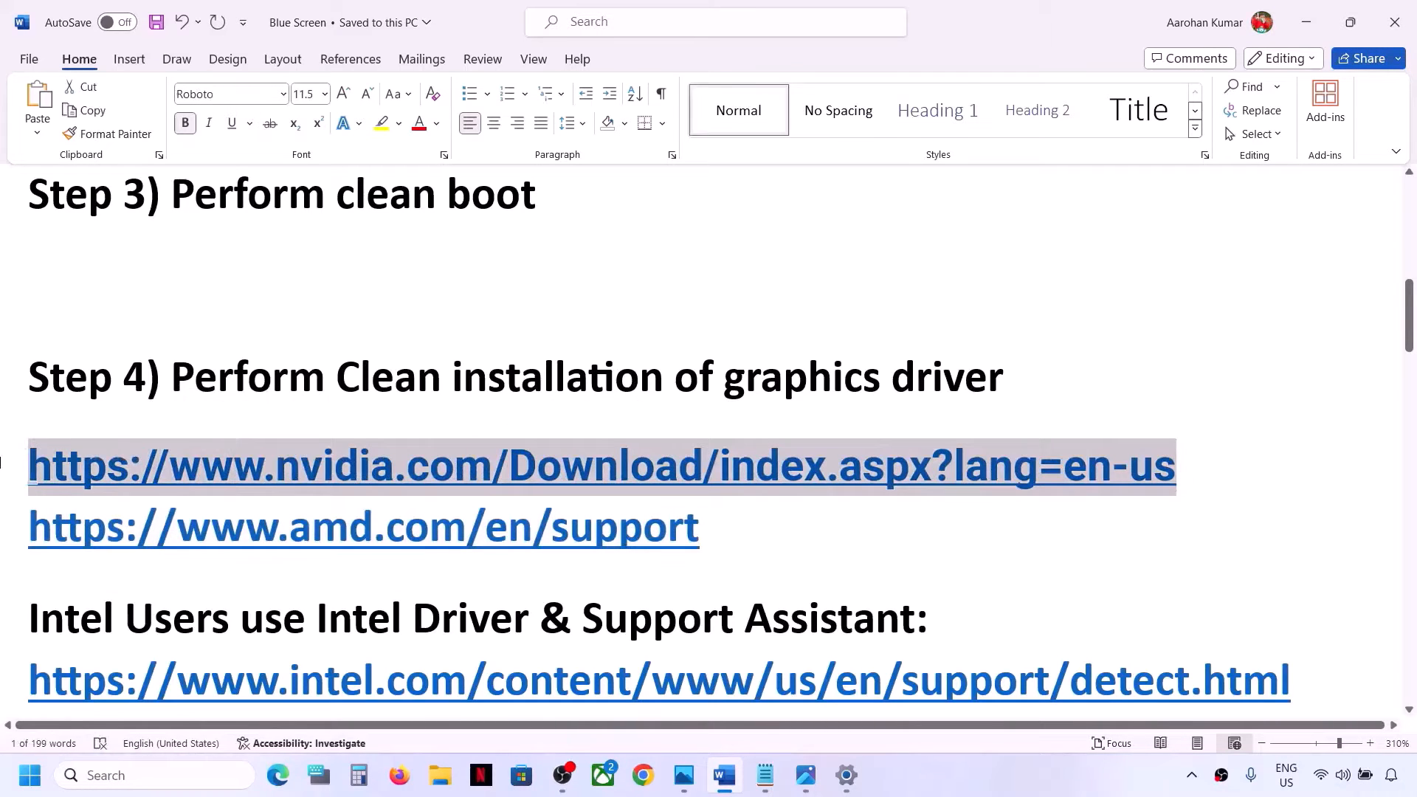
pyautogui.click(642, 775)
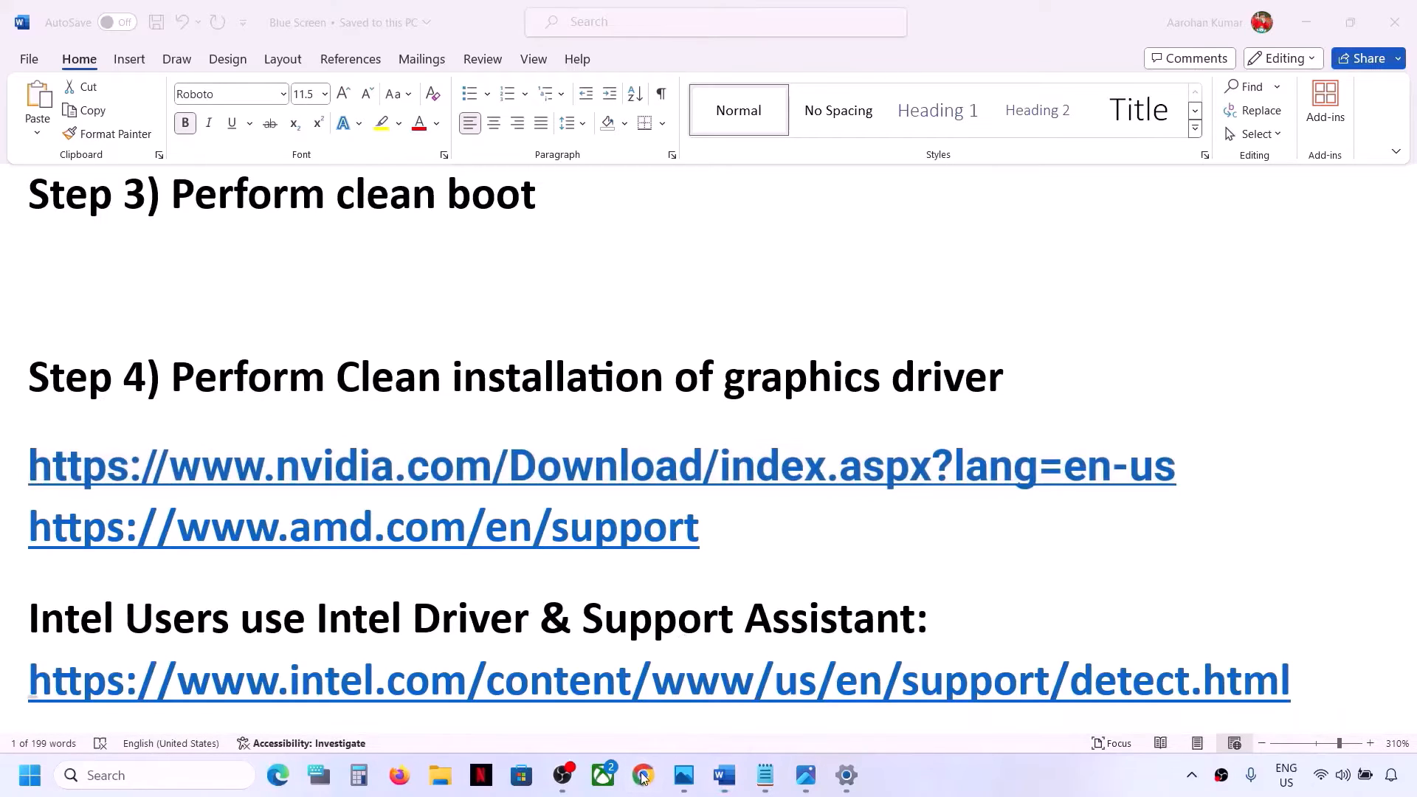
pyautogui.hotkey('ctrl', 'v')
pyautogui.press('Return')
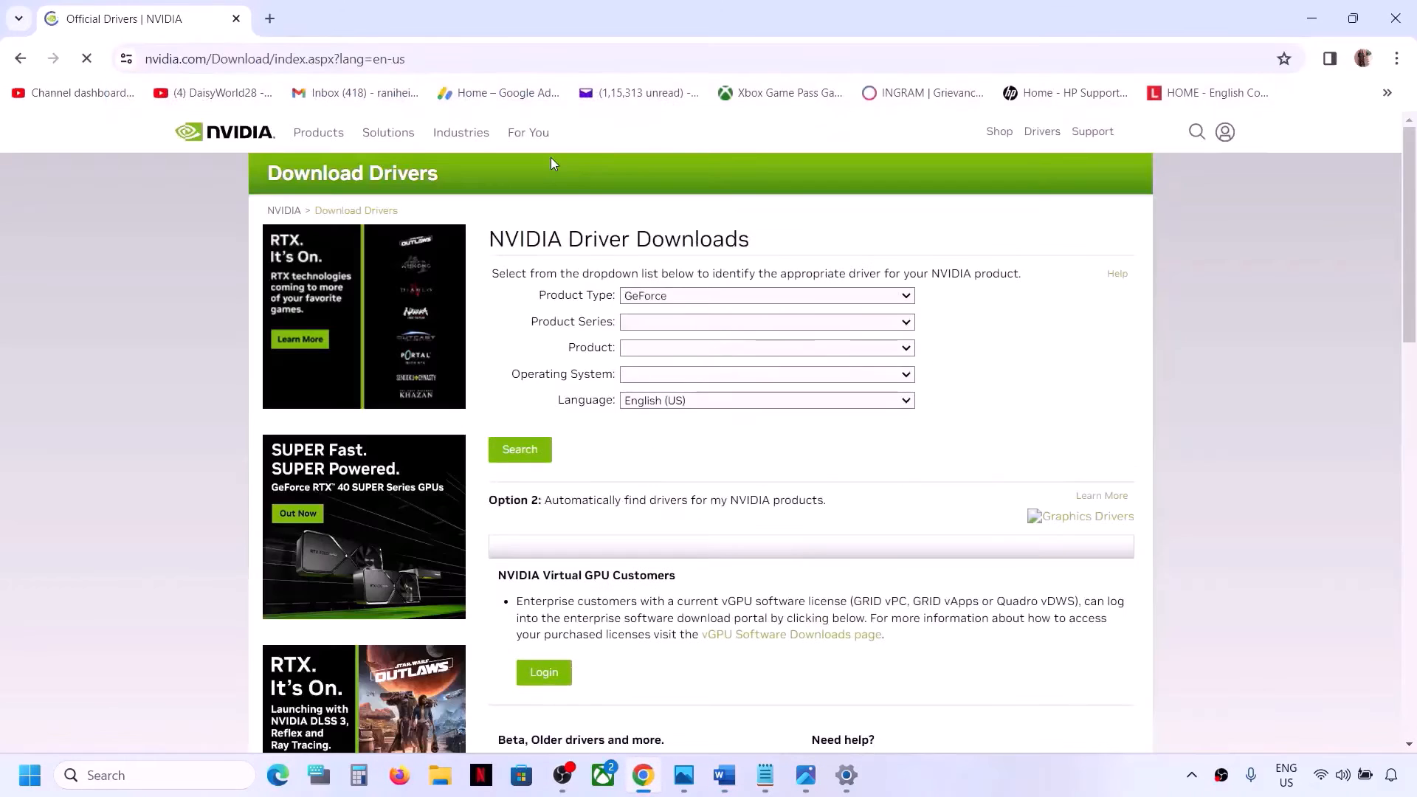
# Search for drivers for GeForce, GeForce RTX 30 Series (Notebooks), GeForce RTX 3050 Laptop GPU on Windows 11
pyautogui.click(735, 296)
pyautogui.click(659, 315)
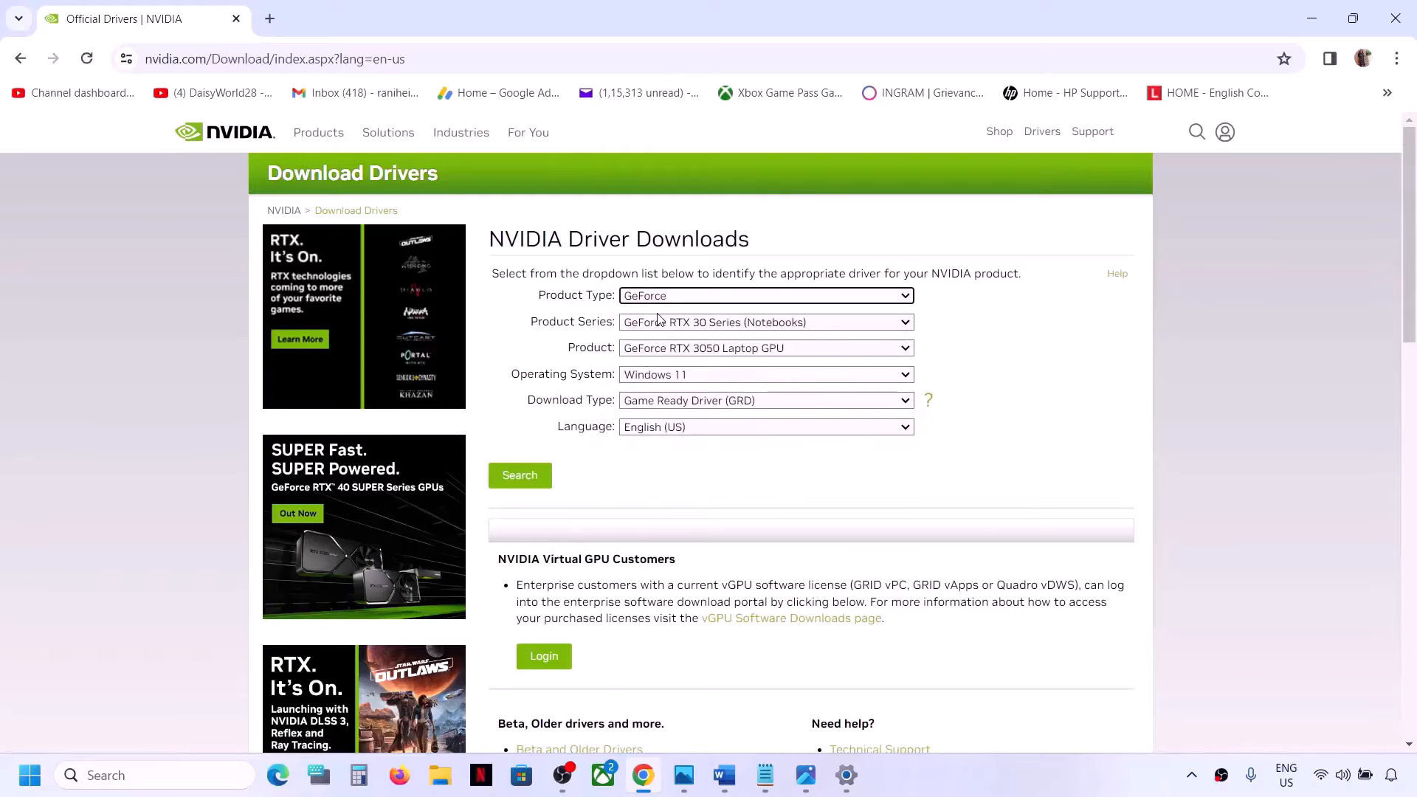
pyautogui.click(719, 327)
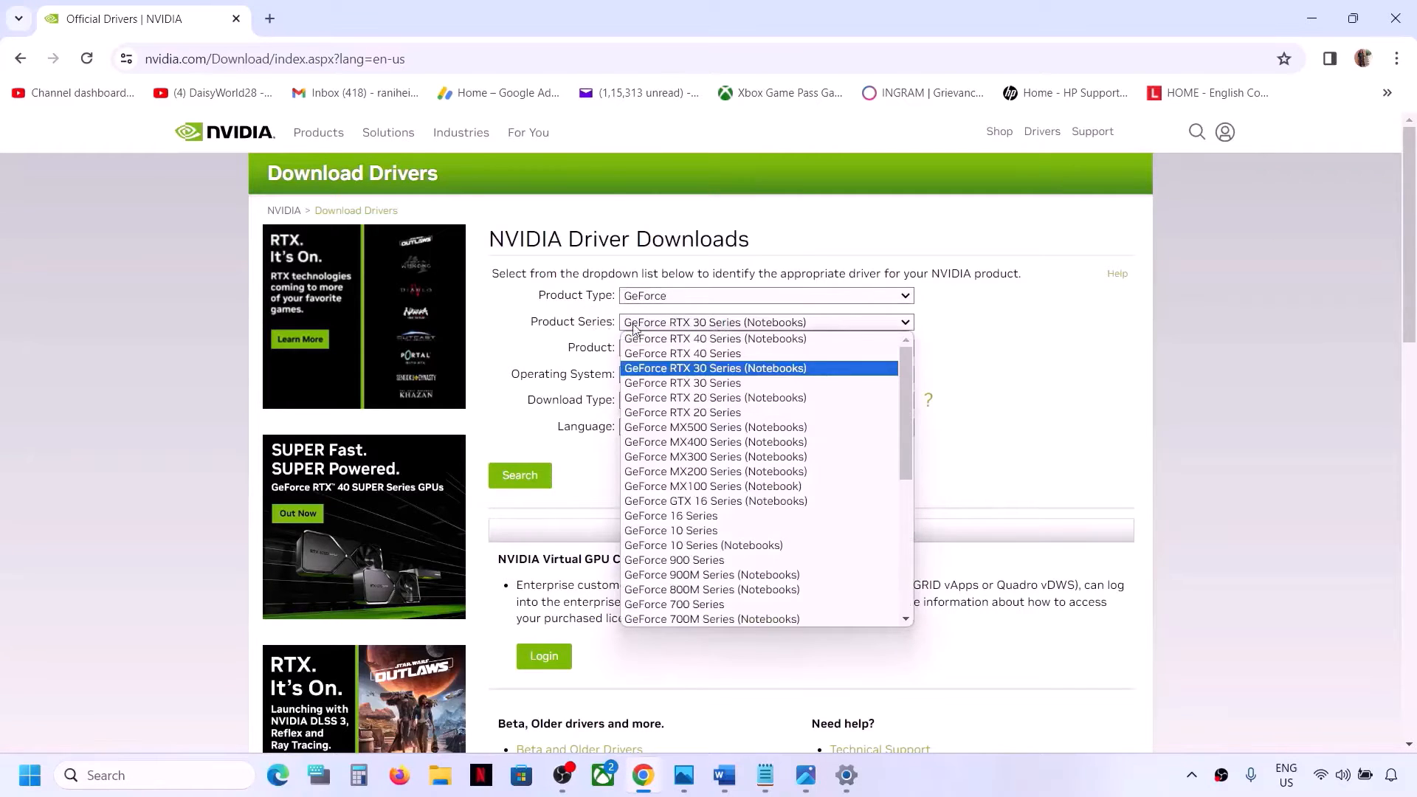
pyautogui.click(774, 368)
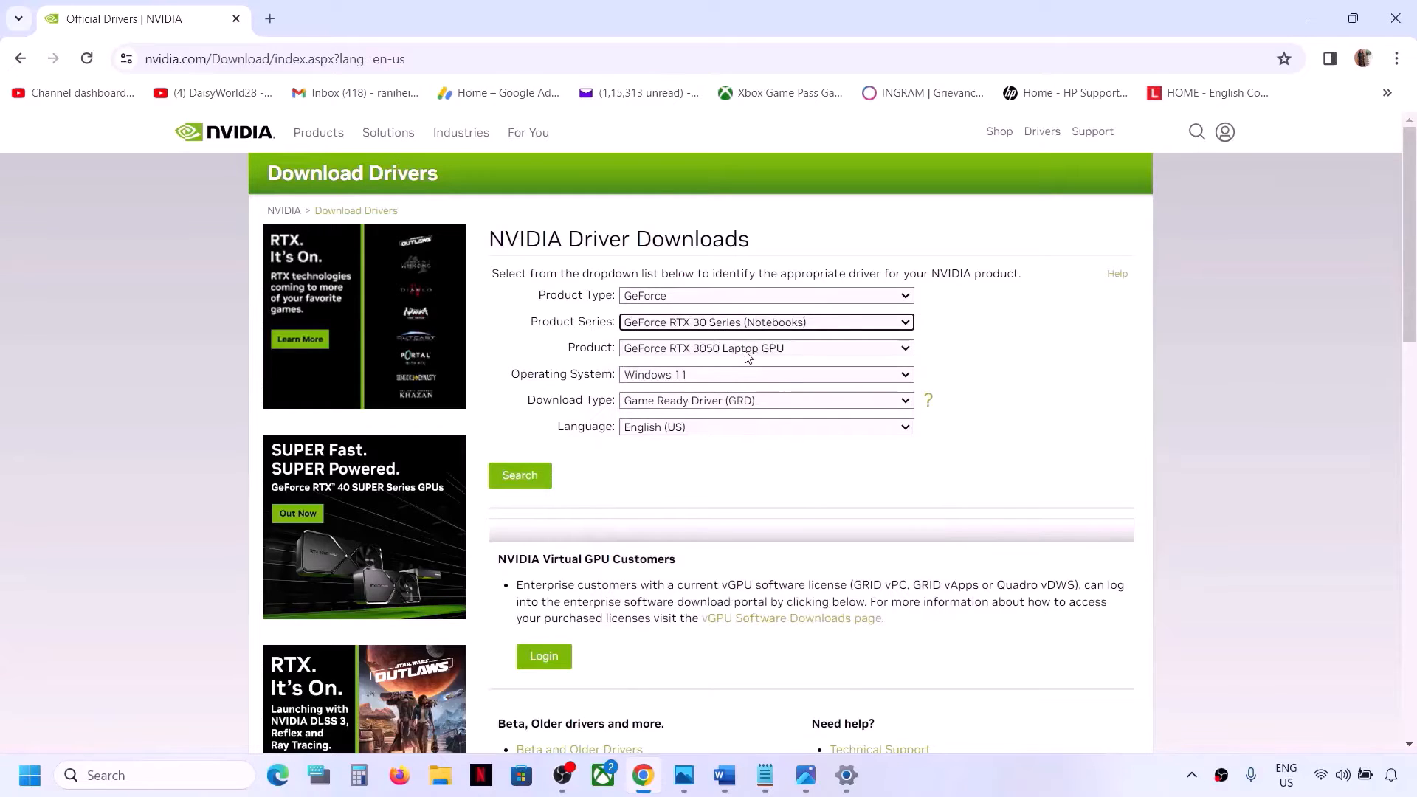
pyautogui.click(747, 353)
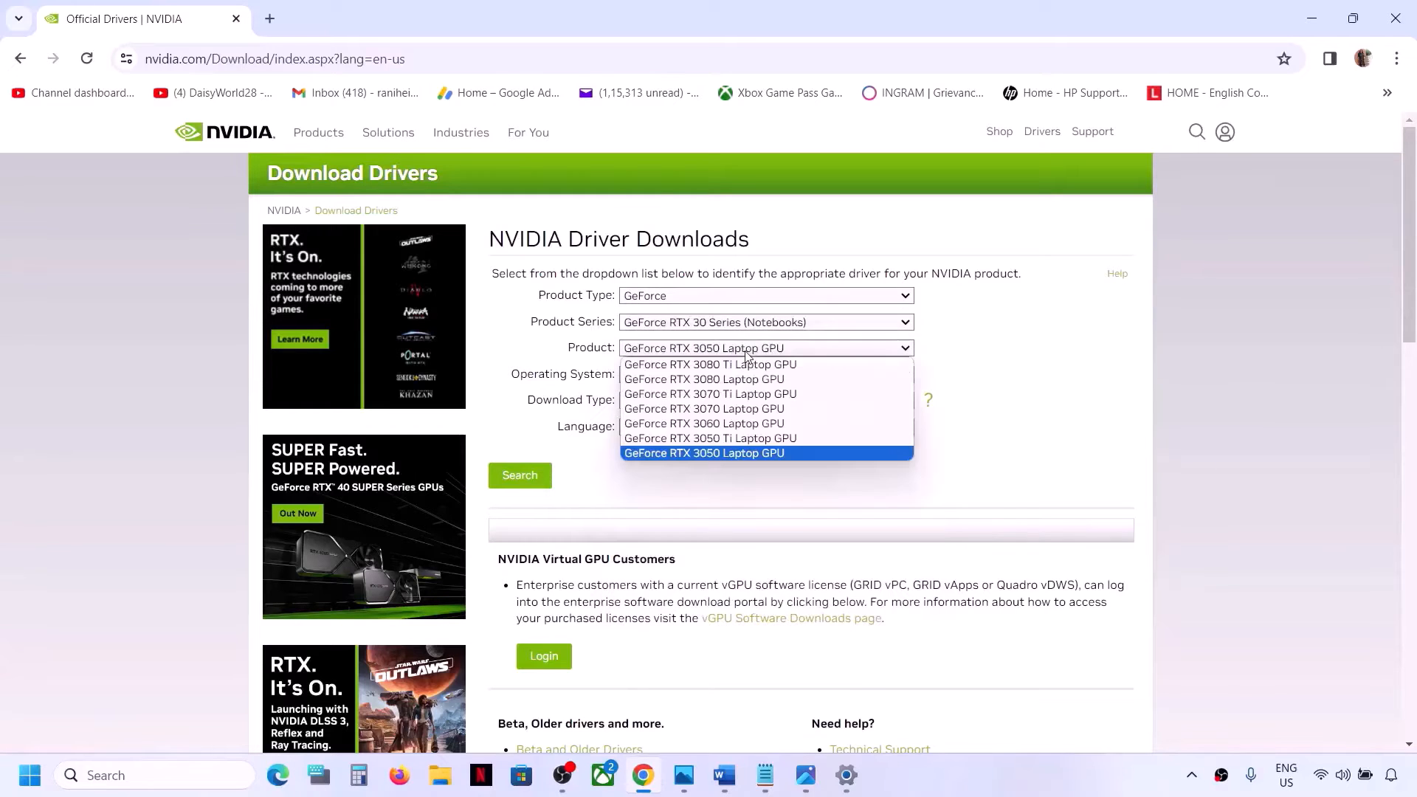
pyautogui.click(725, 452)
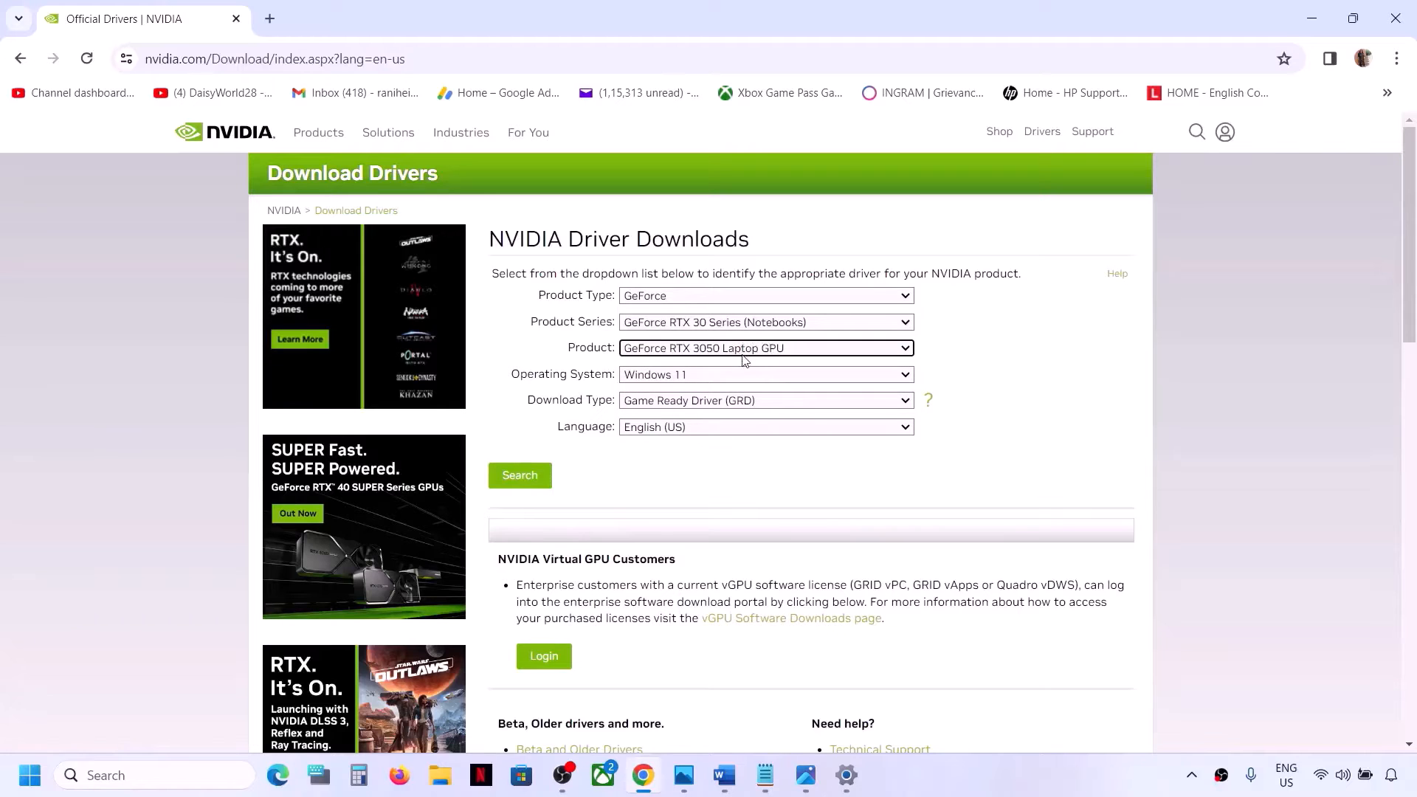
pyautogui.click(720, 376)
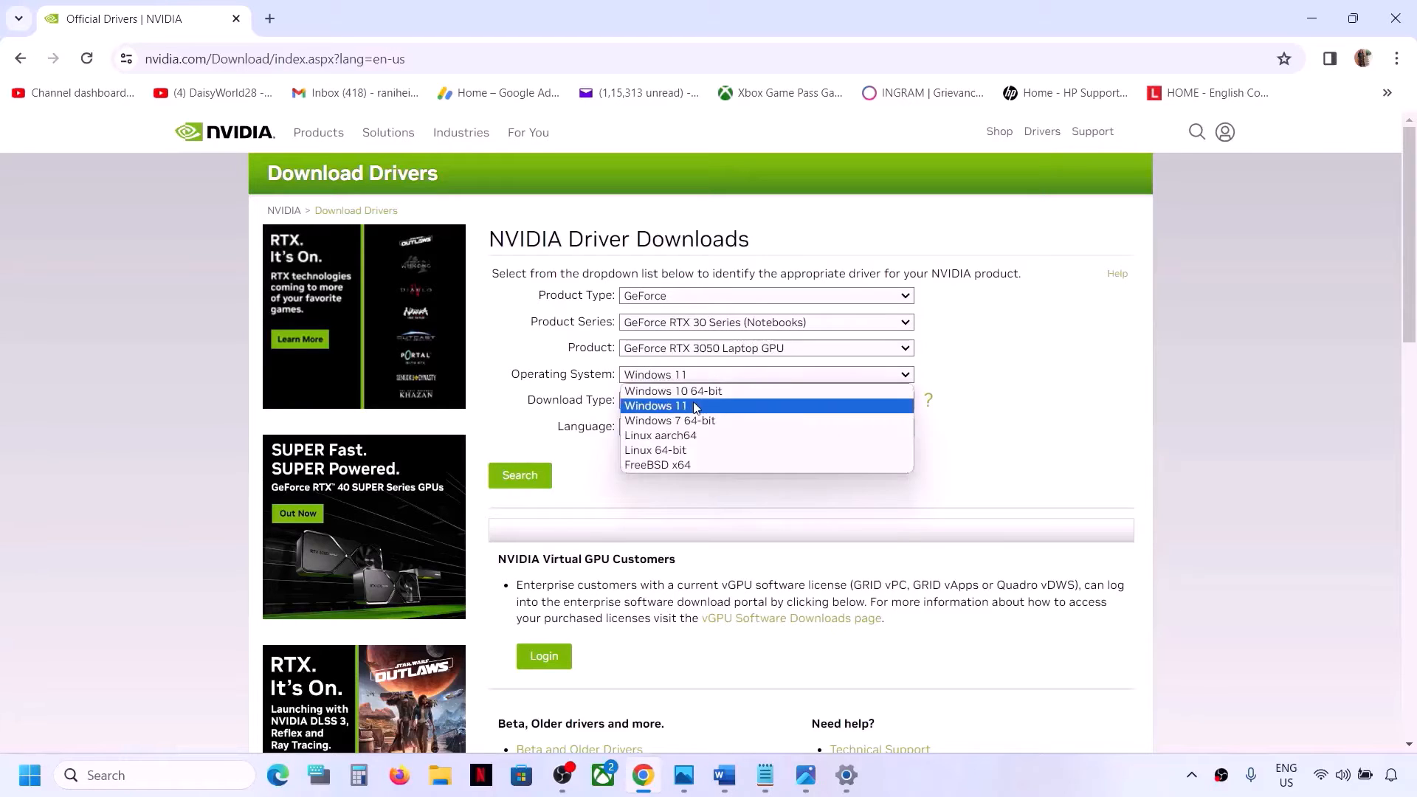
pyautogui.click(698, 405)
pyautogui.click(521, 476)
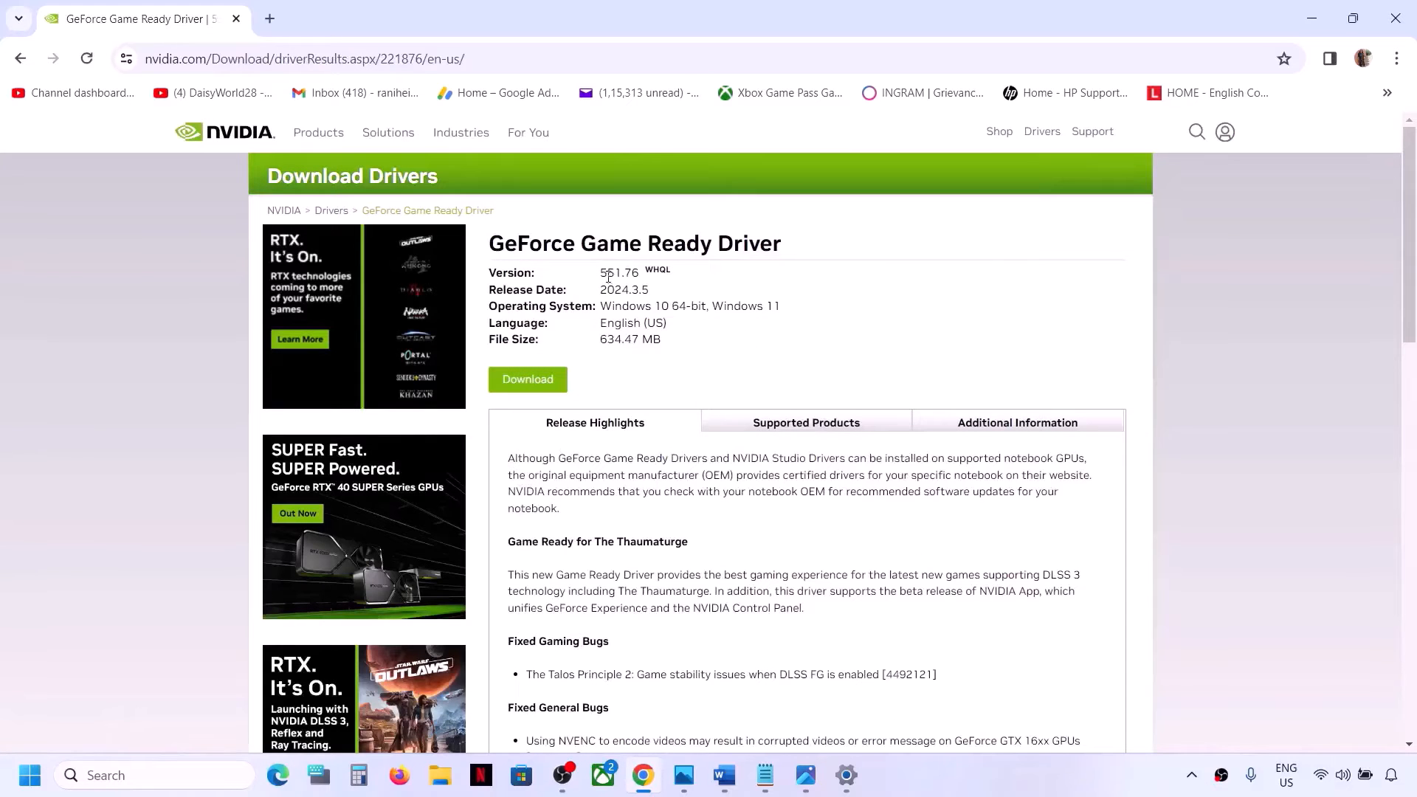
# Download the GeForce Game Ready Driver from the results and confirmation pages
pyautogui.moveTo(602, 273); pyautogui.dragTo(649, 269)
pyautogui.click(773, 303)
pyautogui.click(522, 385)
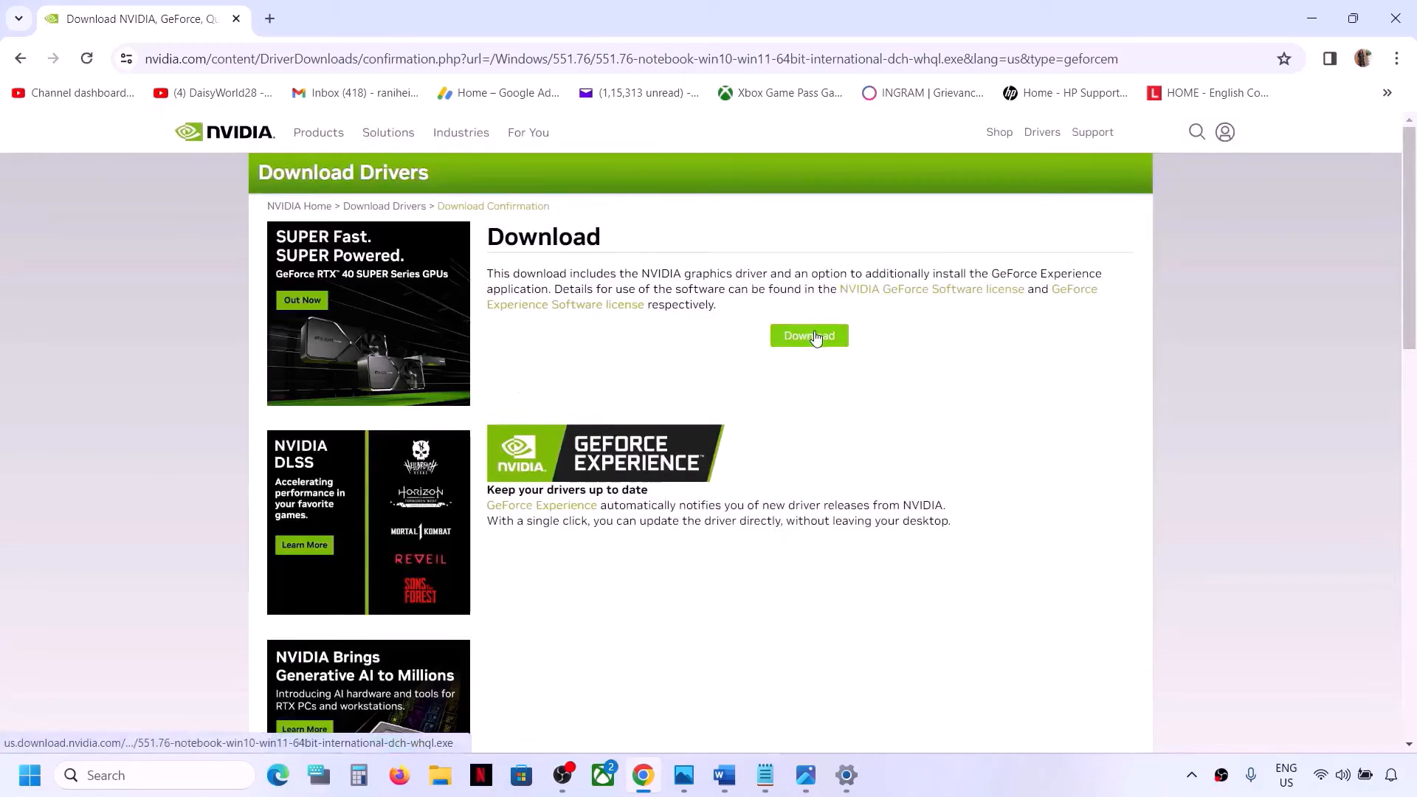
pyautogui.click(812, 336)
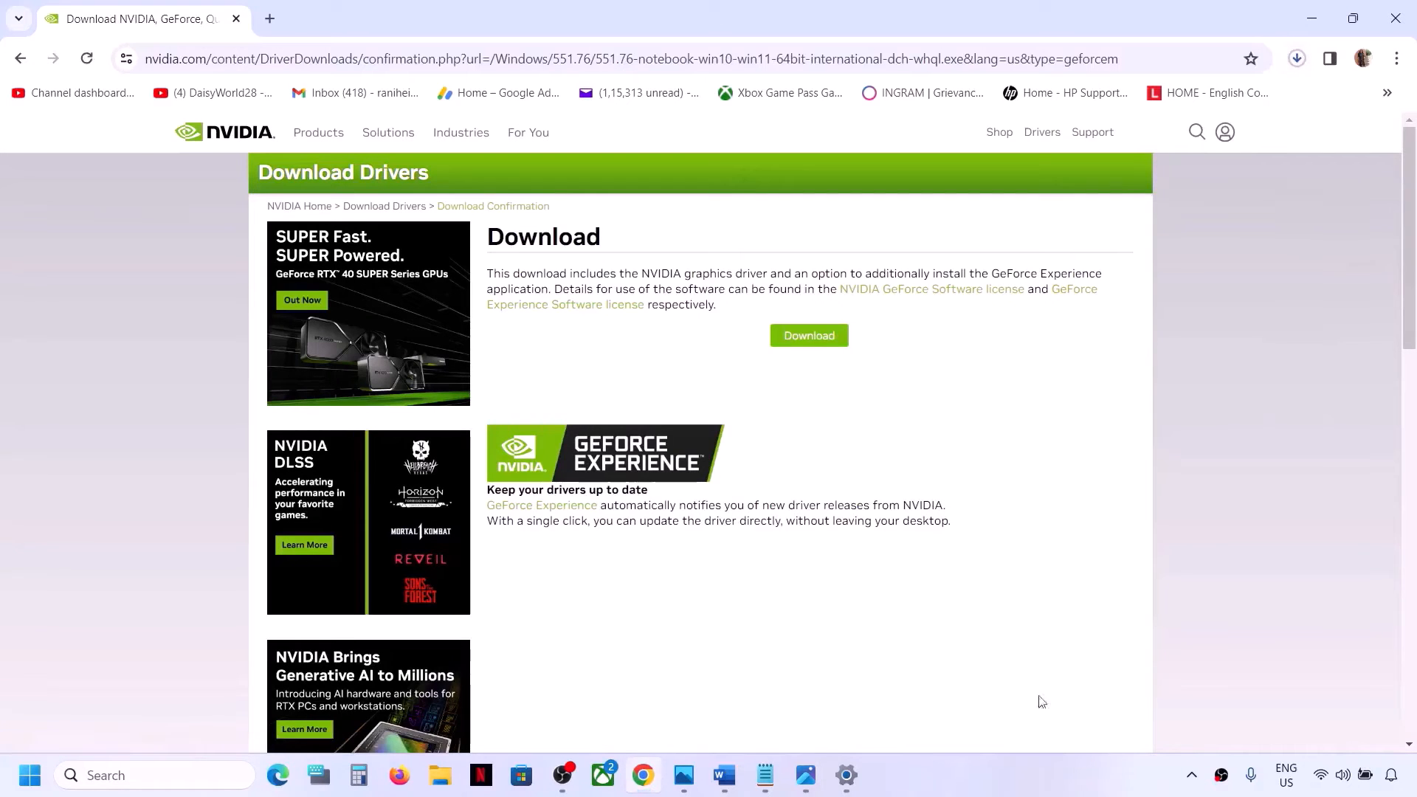
pyautogui.click(1016, 755)
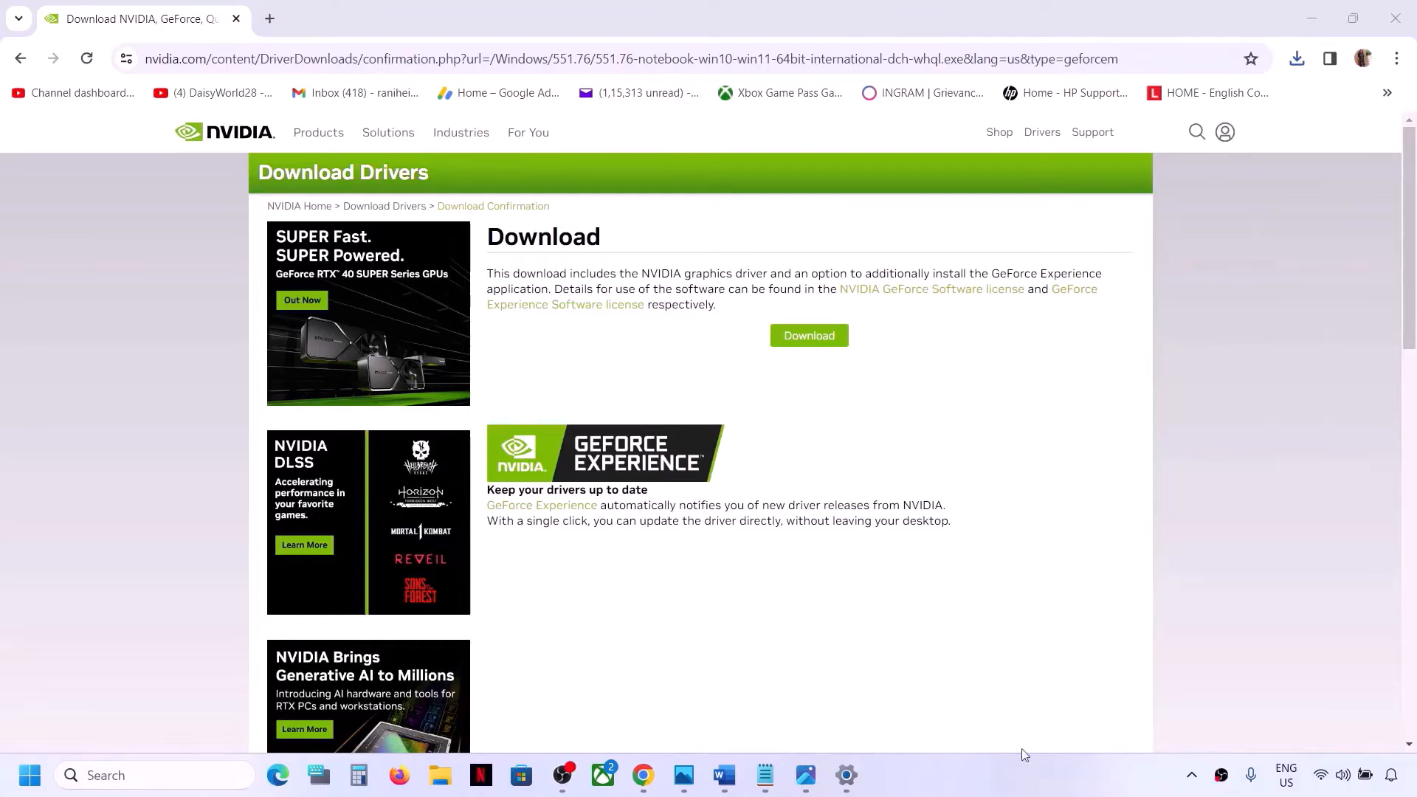
# Open the downloaded NVIDIA driver file and extract it to the default extraction path
pyautogui.click(1297, 58)
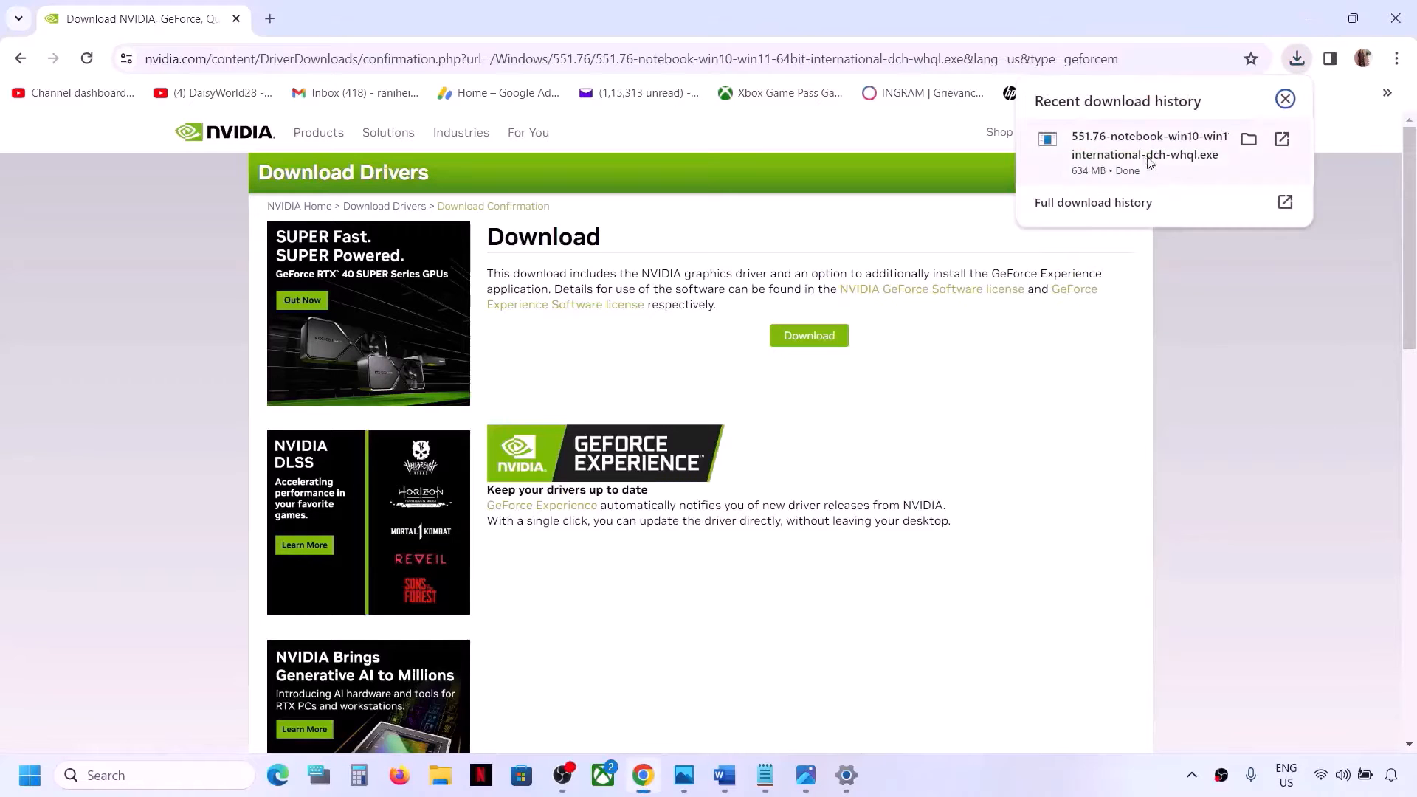
pyautogui.click(1138, 155)
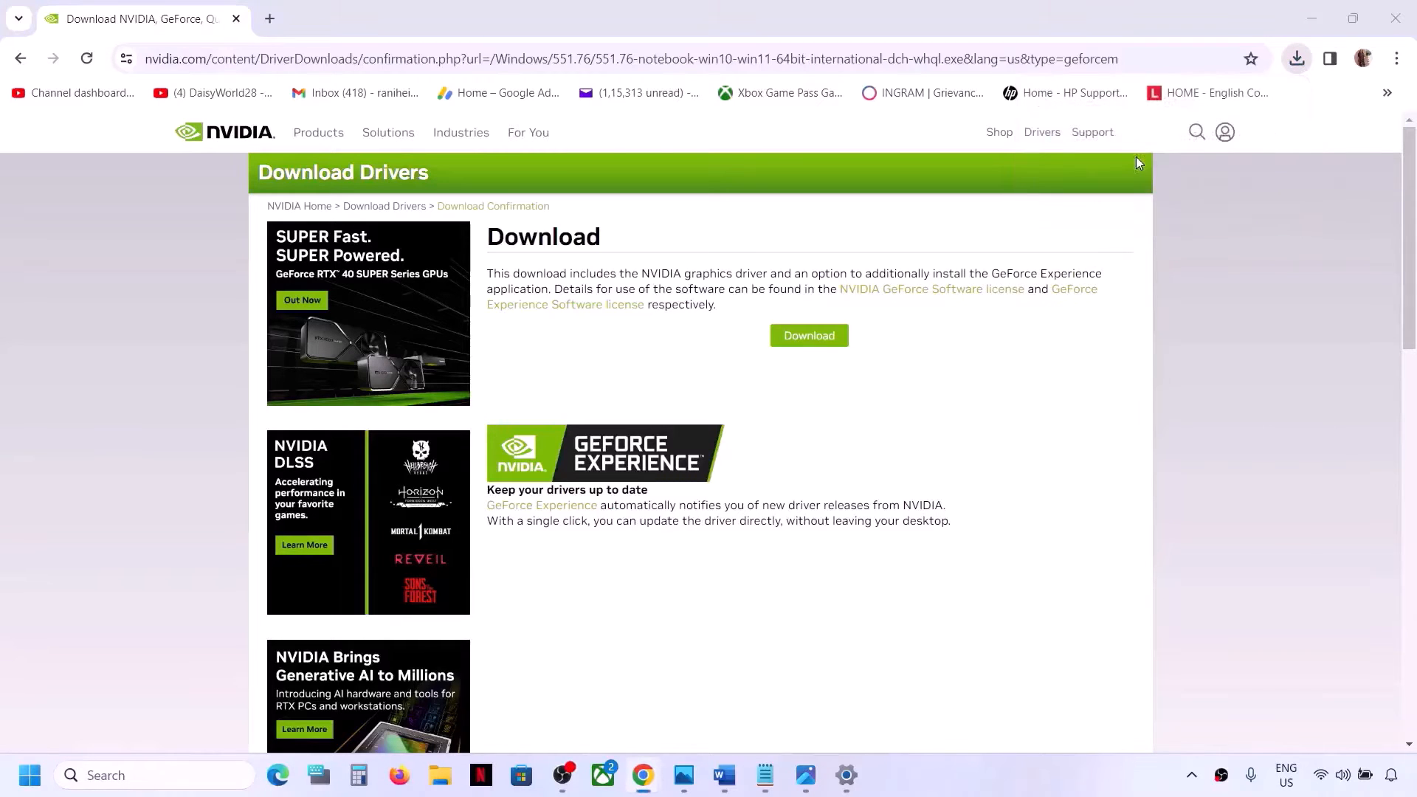
pyautogui.click(1019, 781)
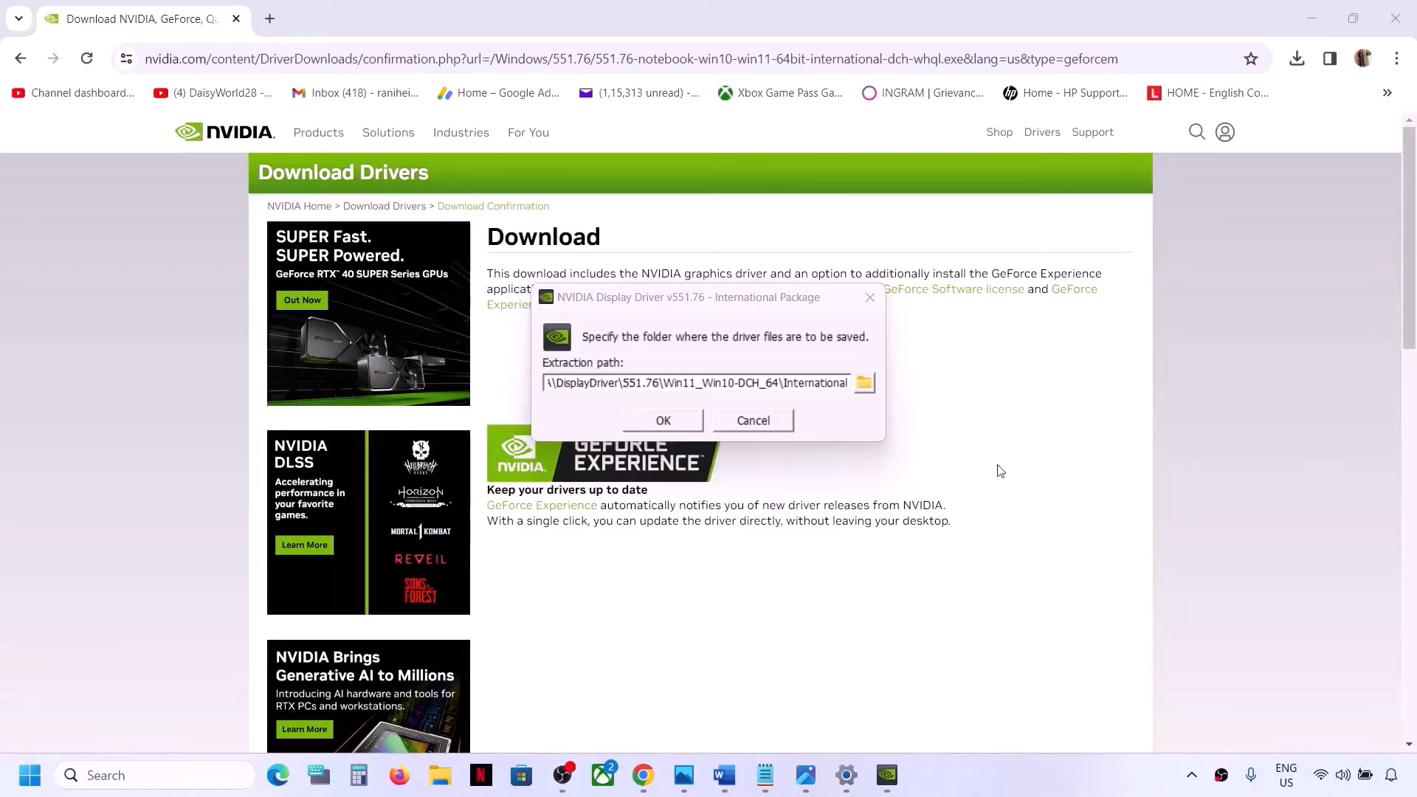
pyautogui.click(661, 421)
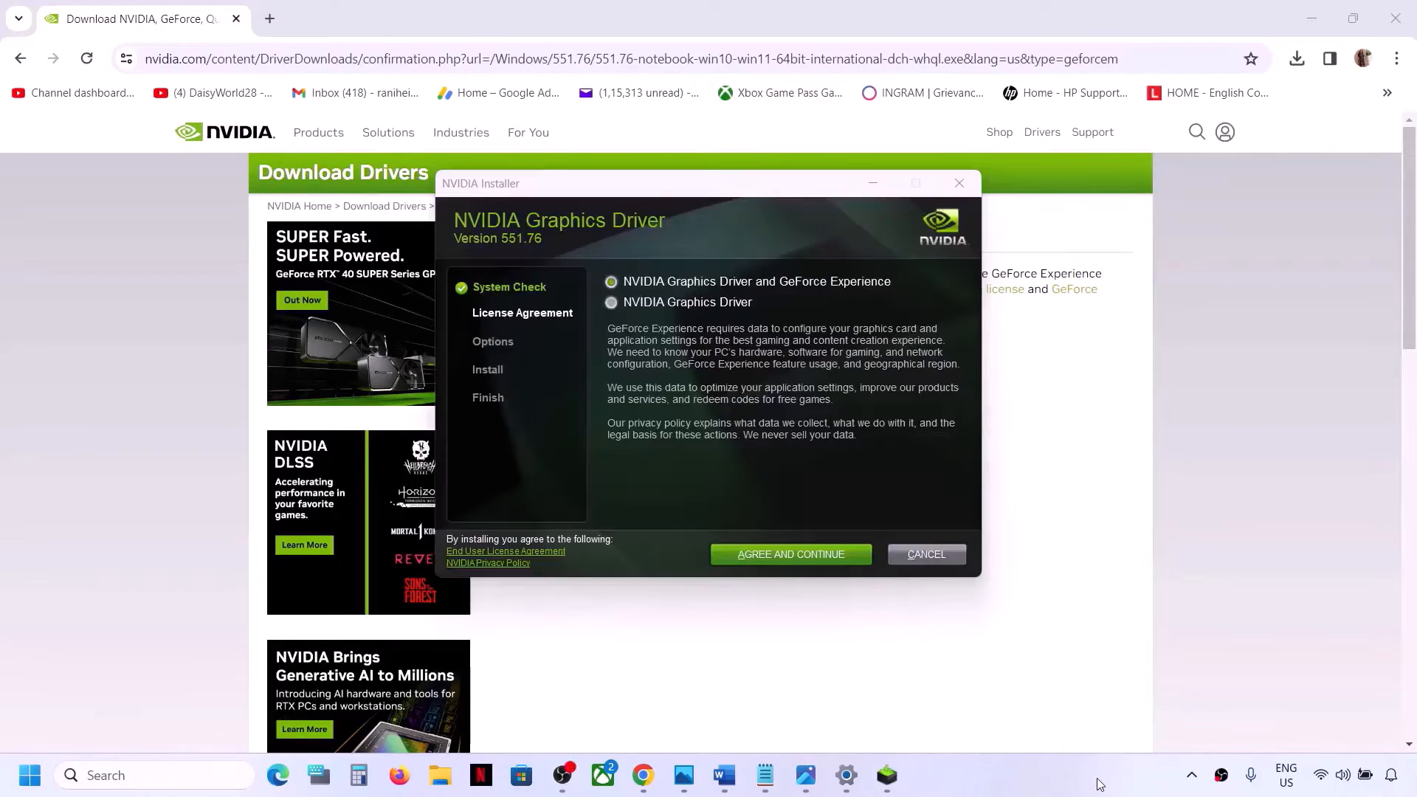
# Agree to the license, choose Custom (Advanced) installation, tick Perform a clean installation, and start installing
pyautogui.click(797, 563)
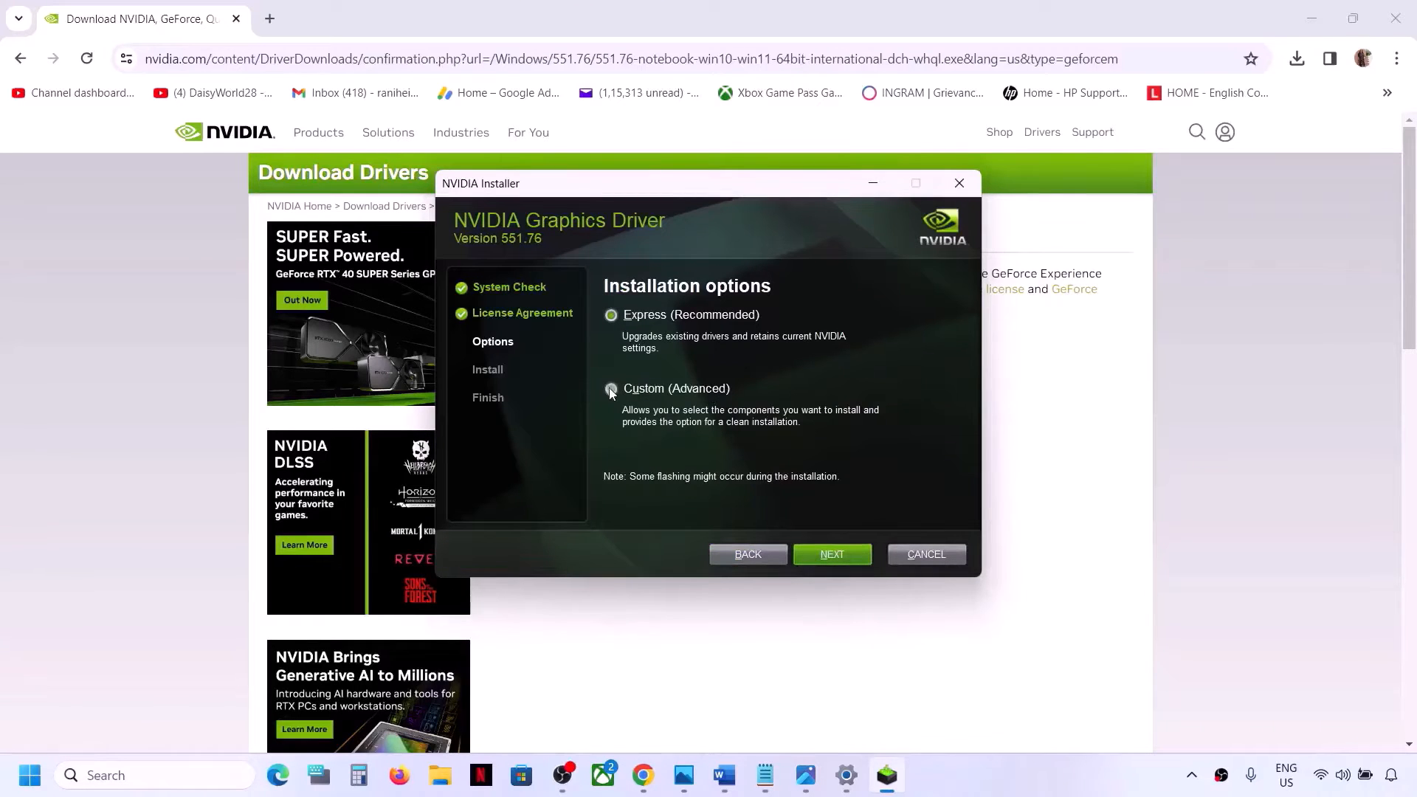
pyautogui.click(611, 389)
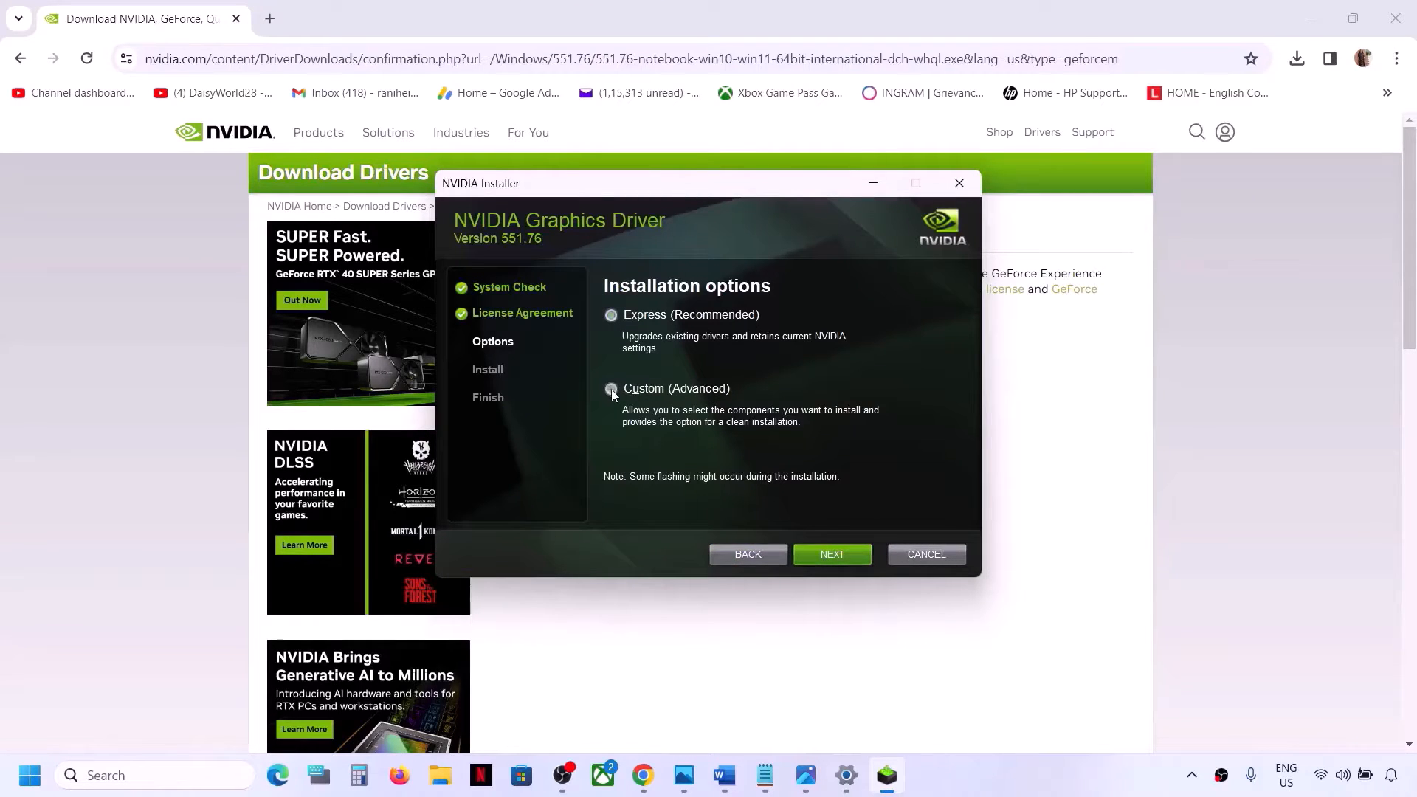
pyautogui.click(823, 550)
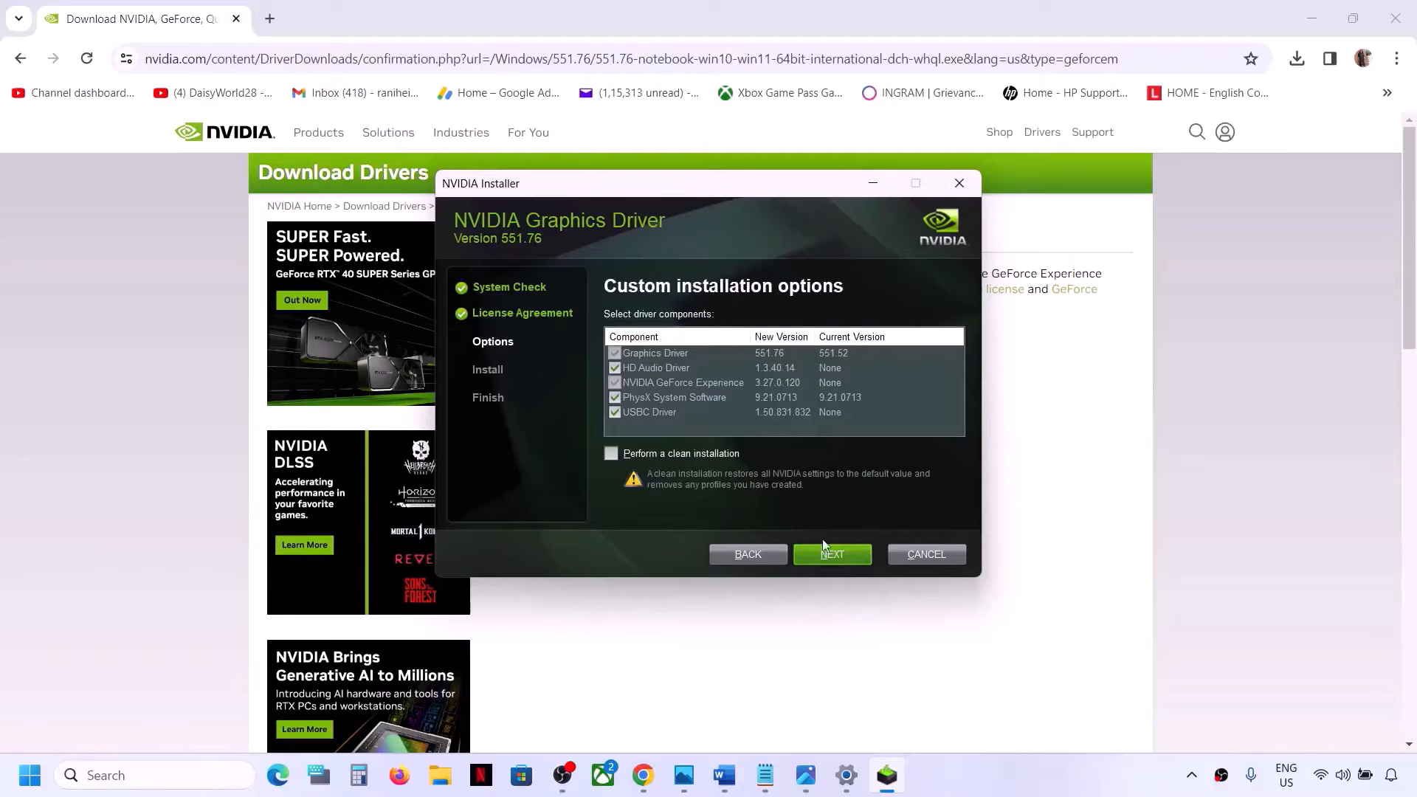
pyautogui.click(612, 454)
pyautogui.click(828, 556)
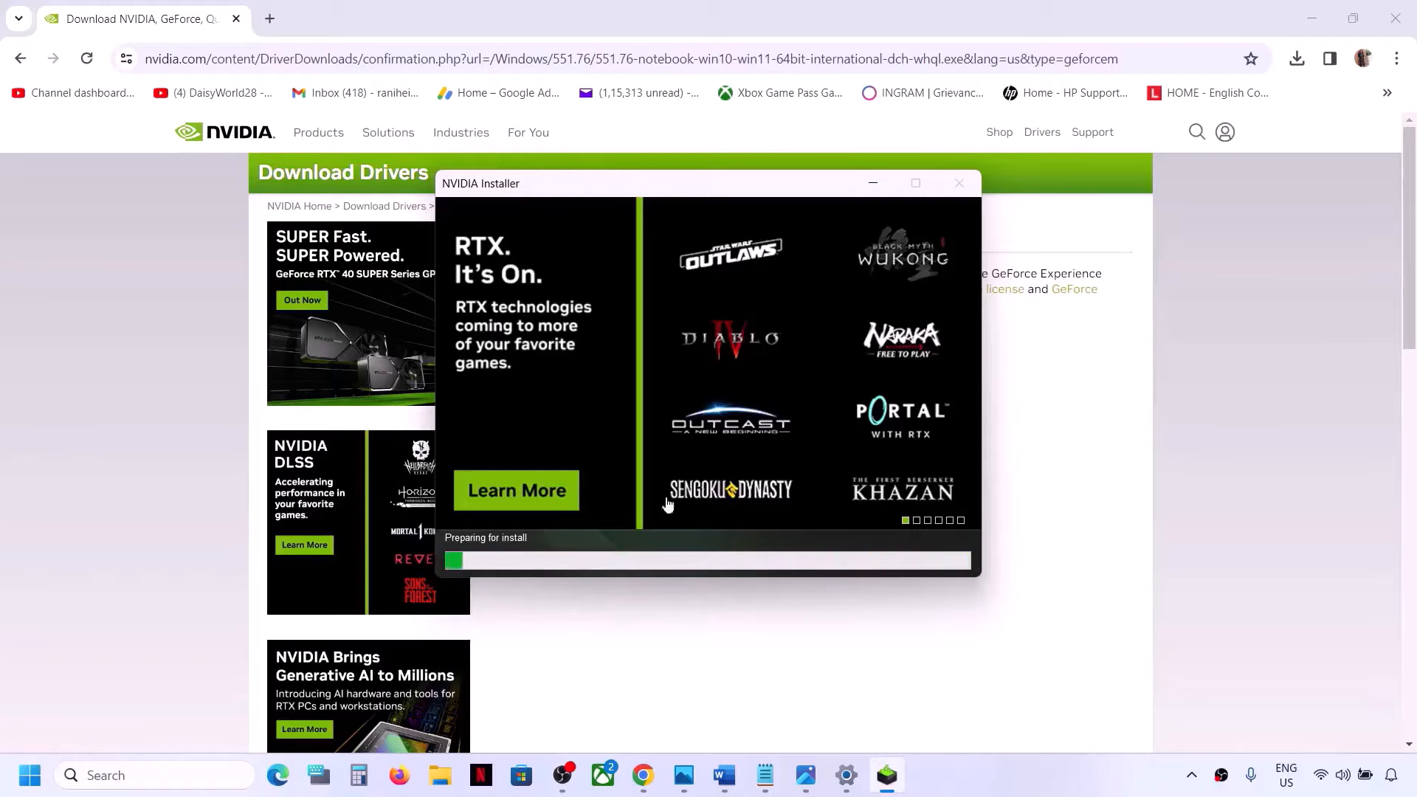
pyautogui.press('super')
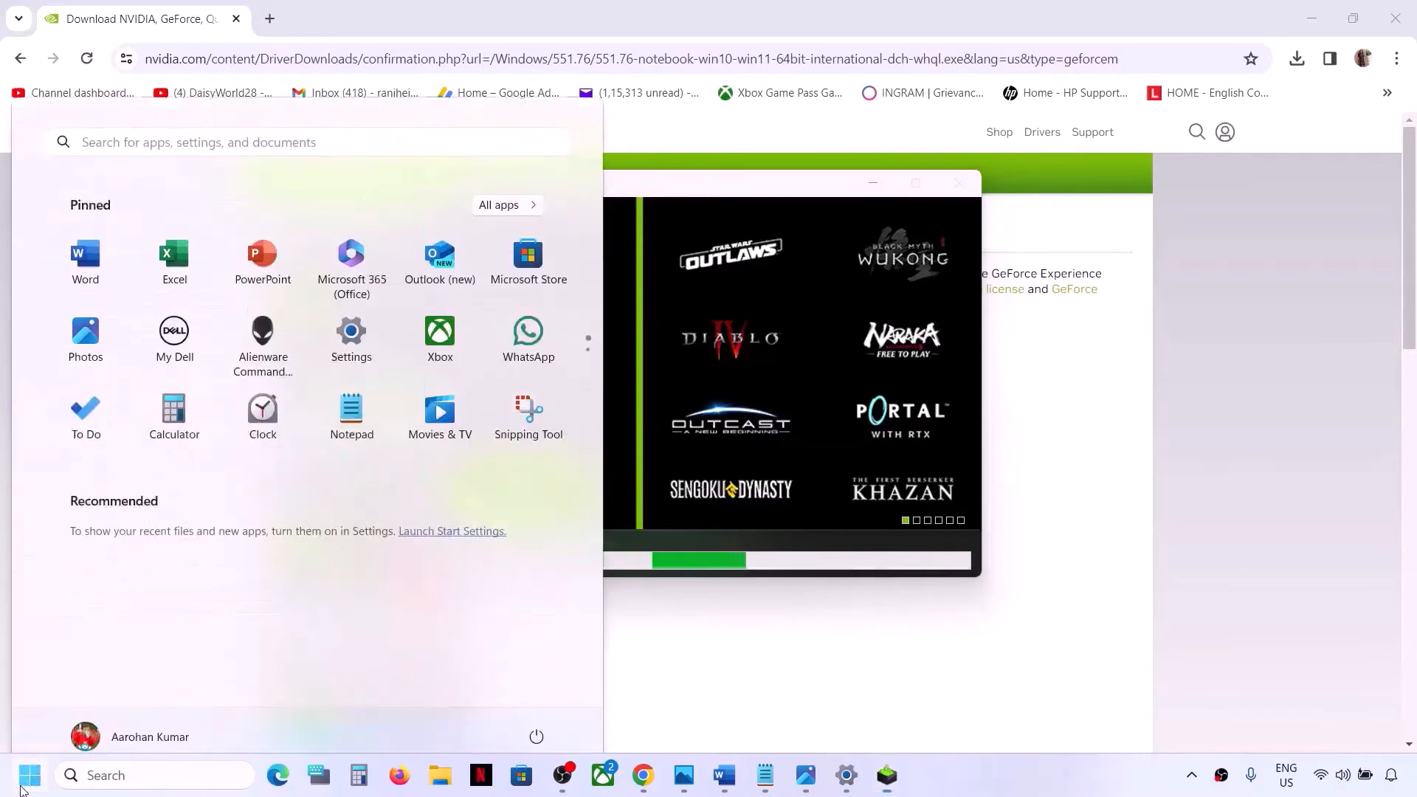
pyautogui.click(535, 716)
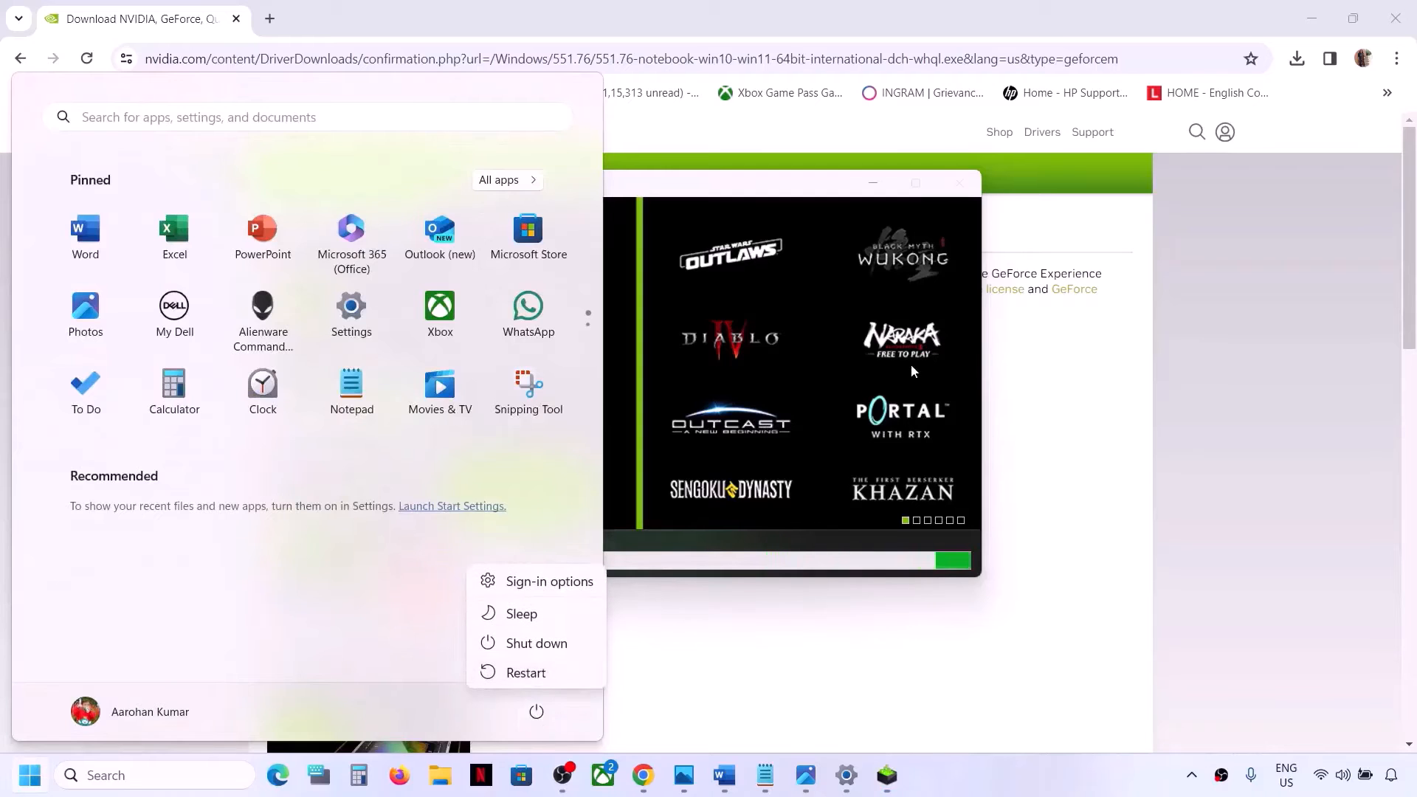
pyautogui.press('Escape')
pyautogui.click(833, 190)
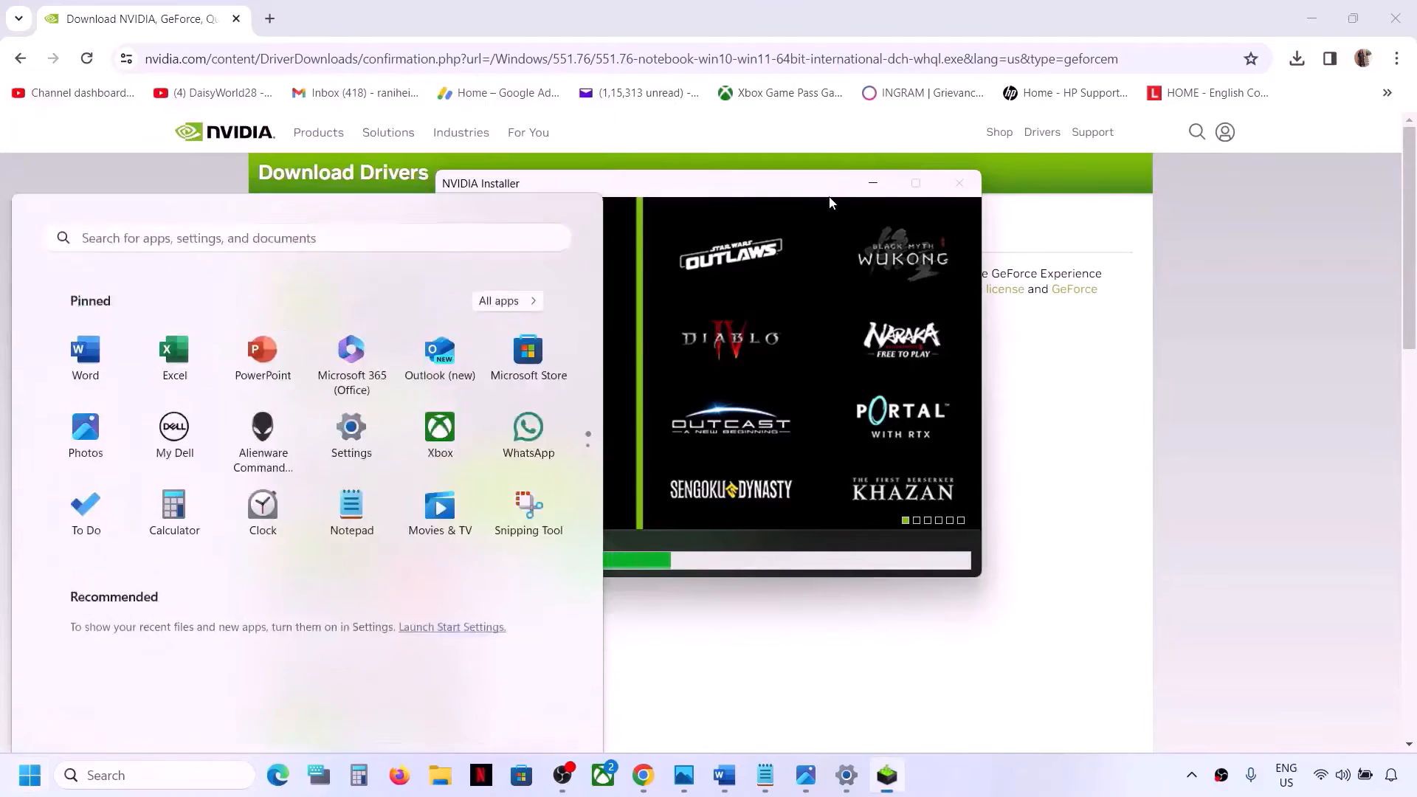
# Copy the Intel Driver & Support Assistant link from the document and open it in a new browser tab
pyautogui.click(1001, 771)
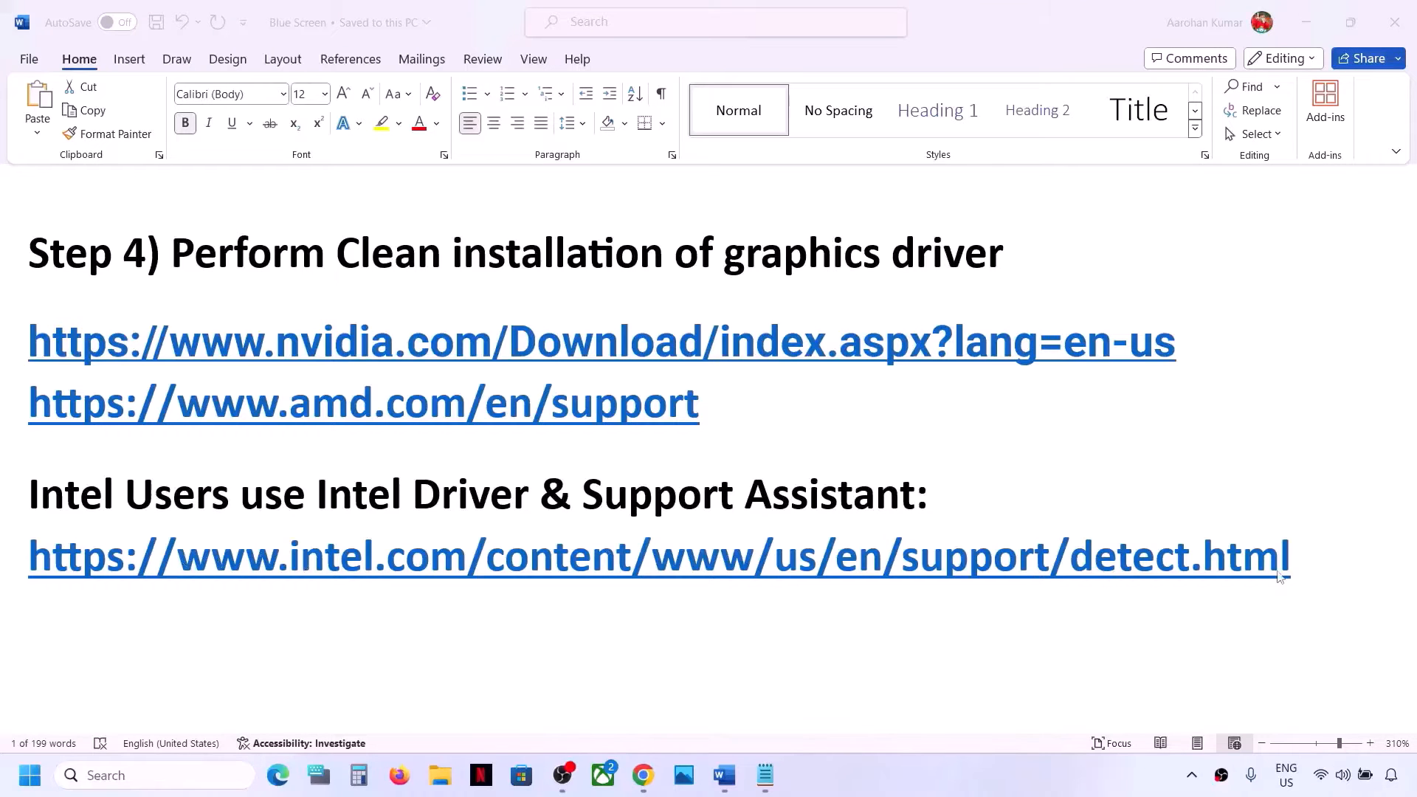
pyautogui.tripleClick(1313, 567)
pyautogui.hotkey('ctrl', 'c')
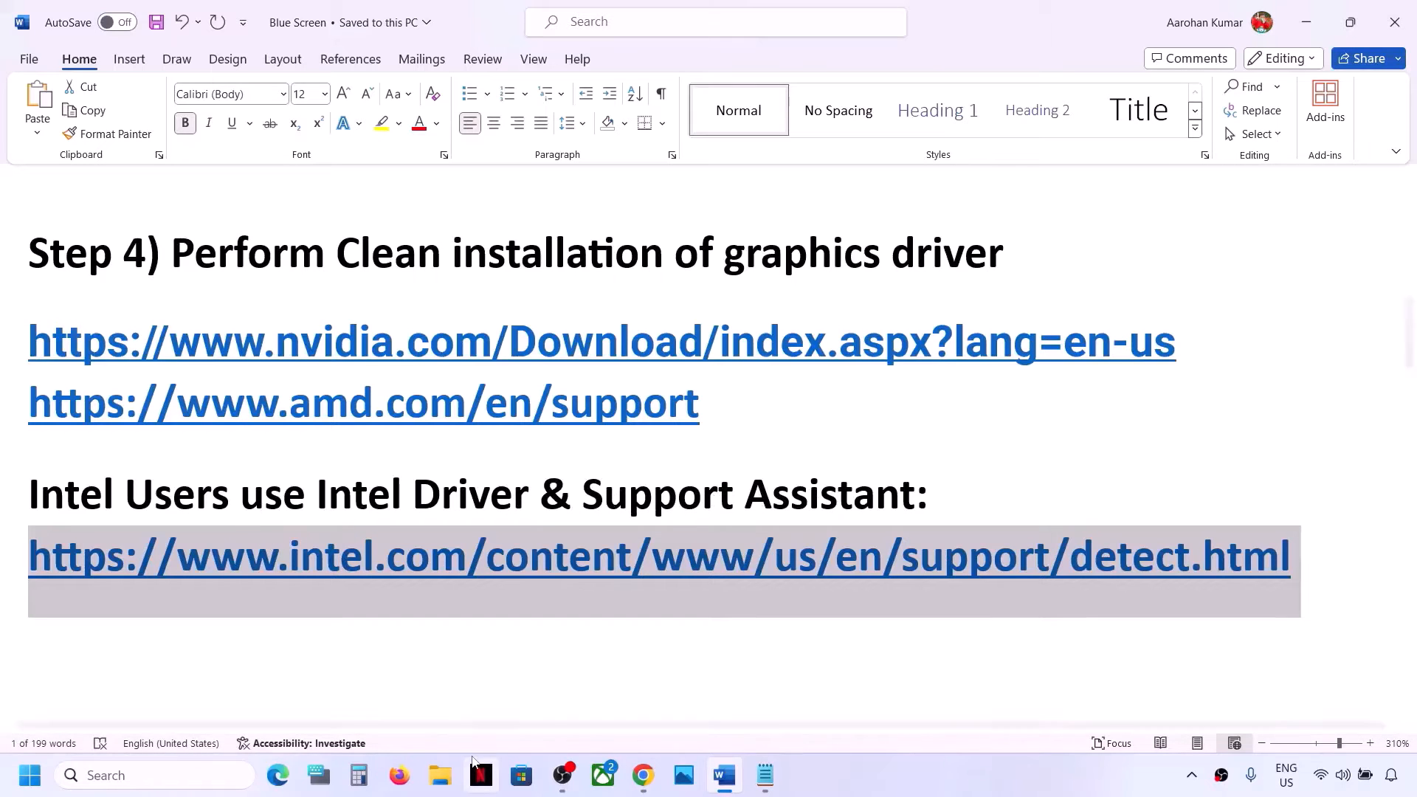
pyautogui.click(649, 784)
pyautogui.click(277, 20)
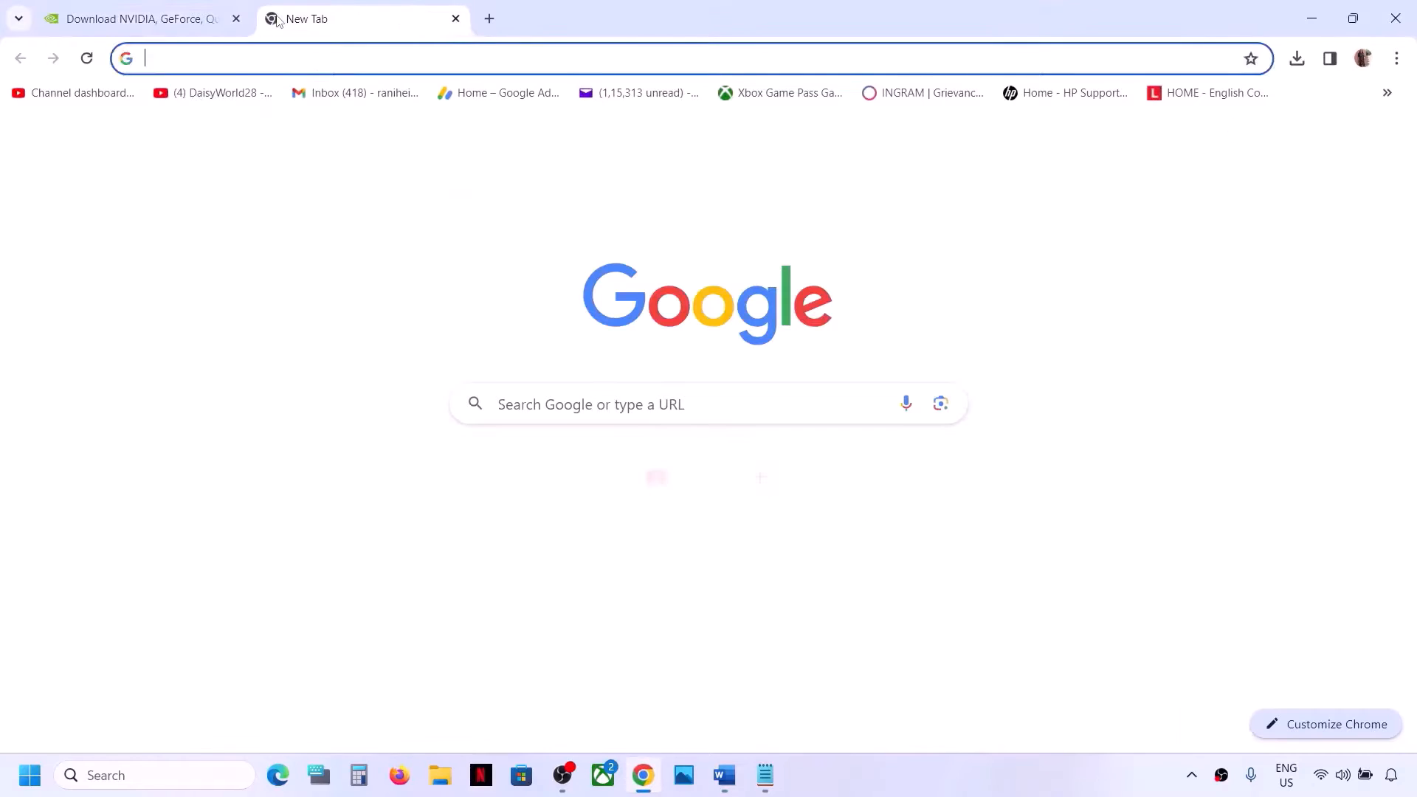
pyautogui.hotkey('ctrl', 'v')
pyautogui.press('Return')
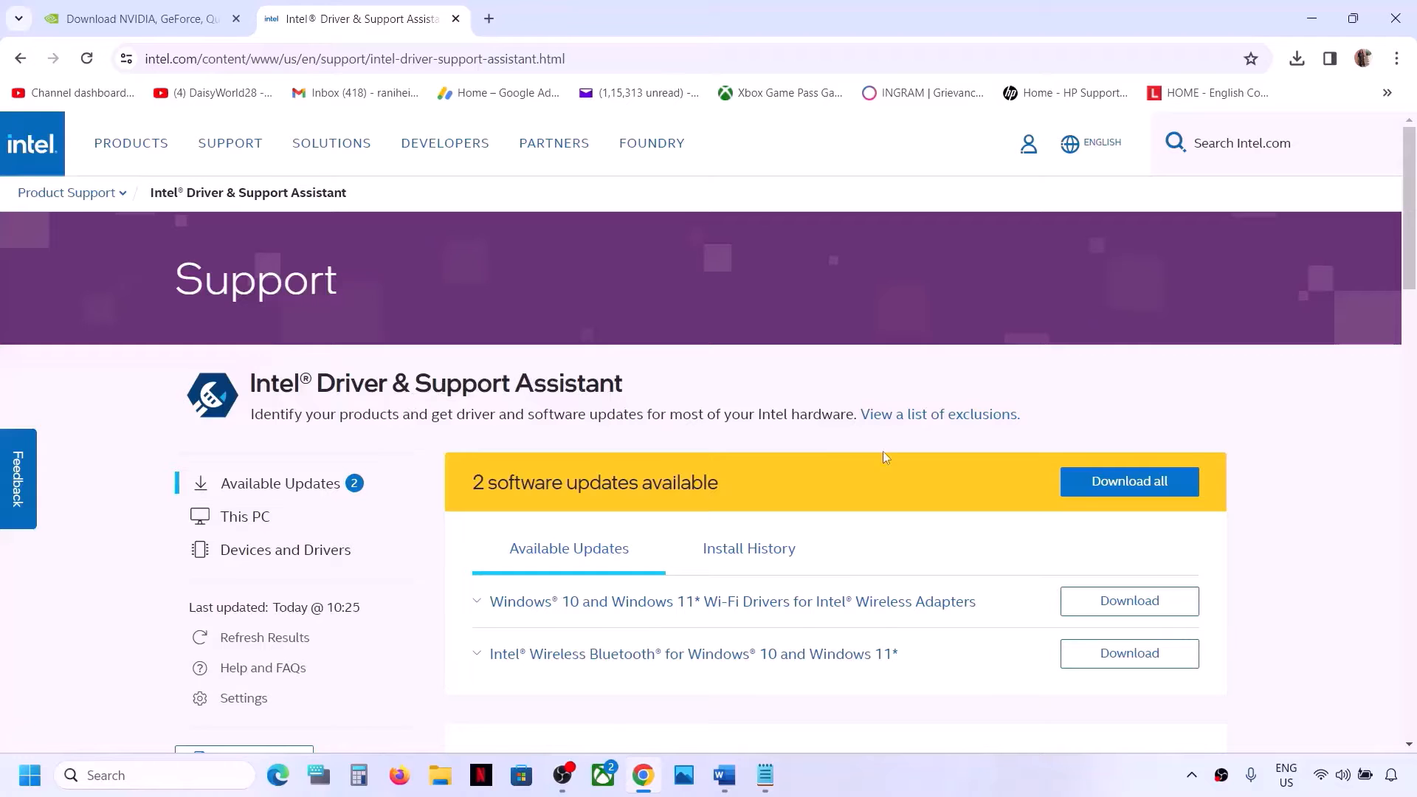
# Download all Intel updates and install the Wi-Fi driver, accepting the license terms
pyautogui.scroll(-2, 883, 450)
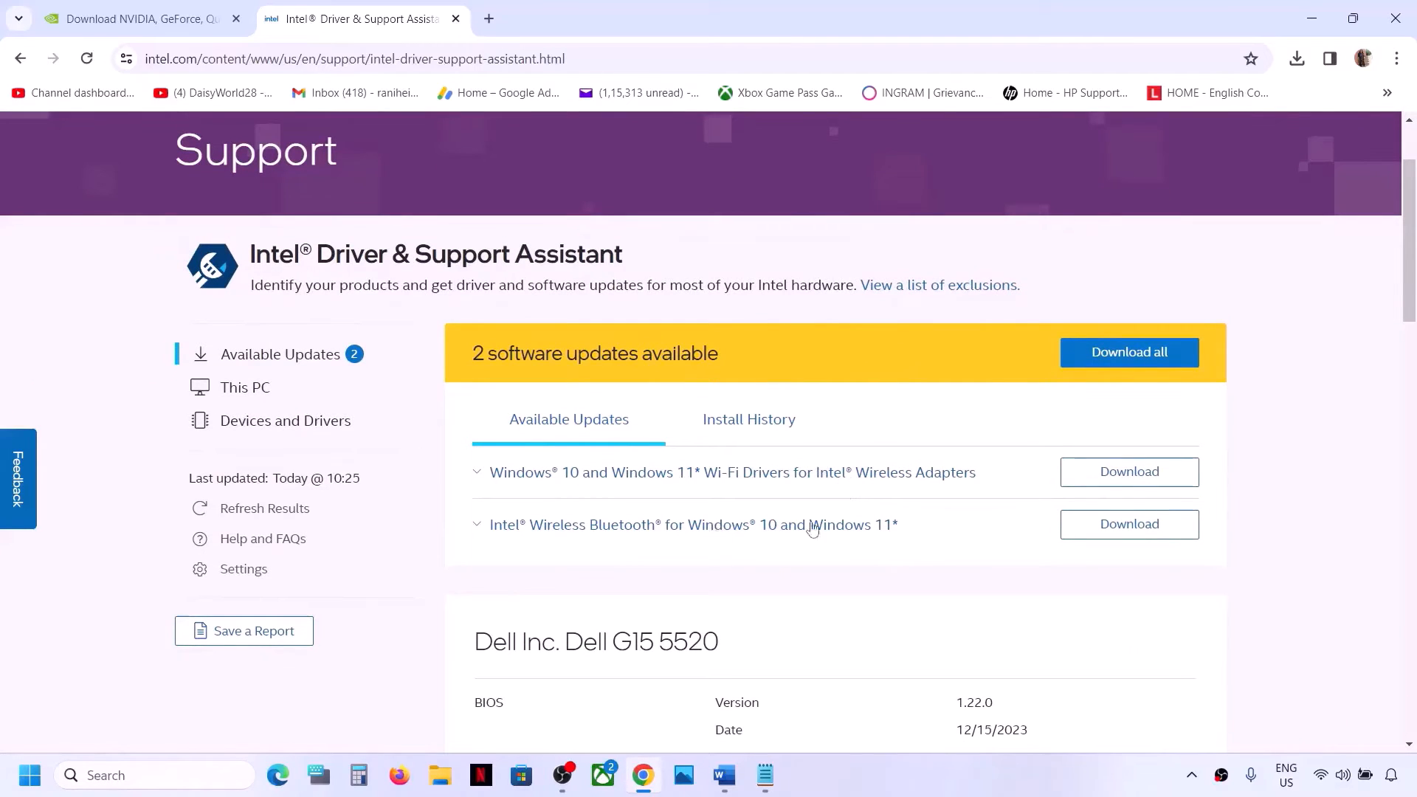
pyautogui.click(1143, 362)
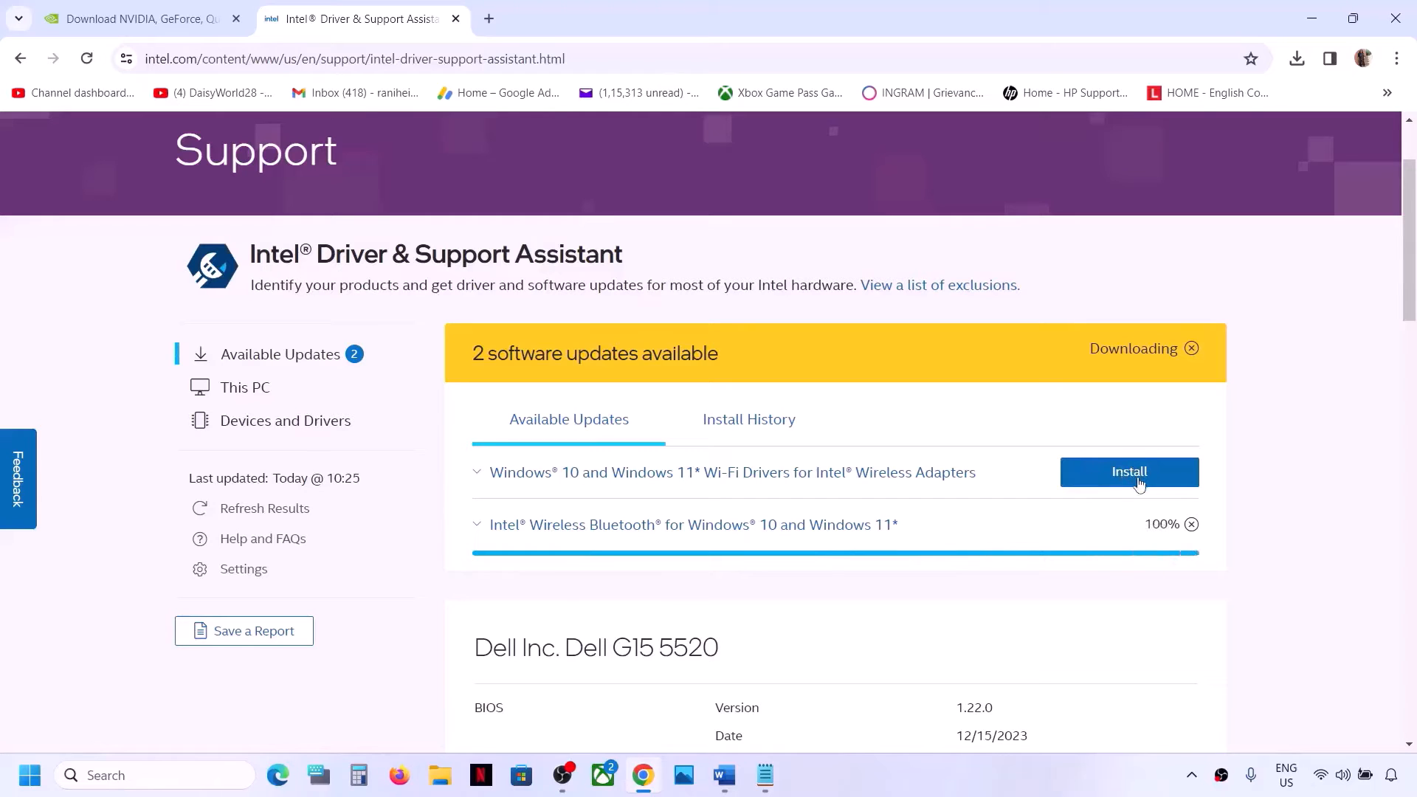
pyautogui.click(1156, 362)
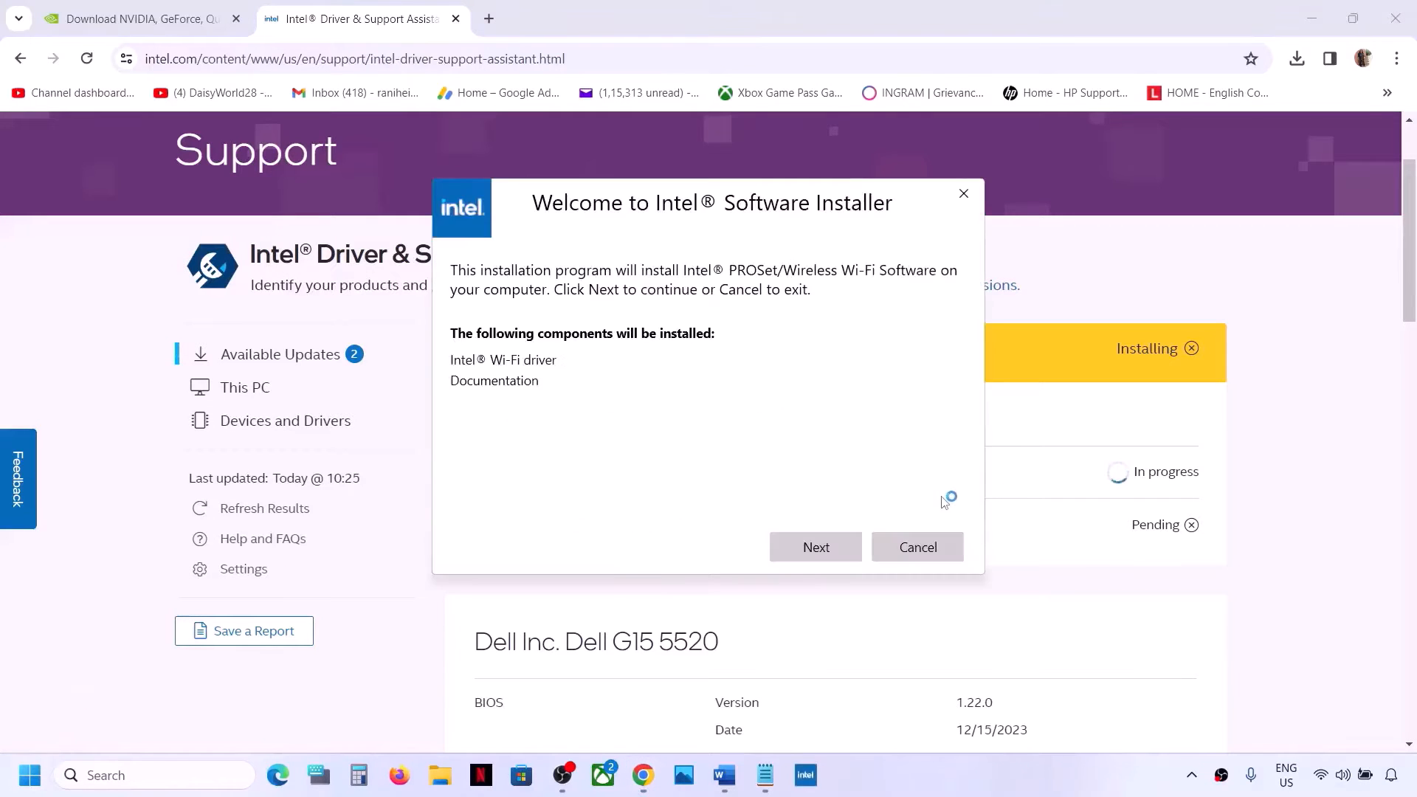
pyautogui.click(826, 555)
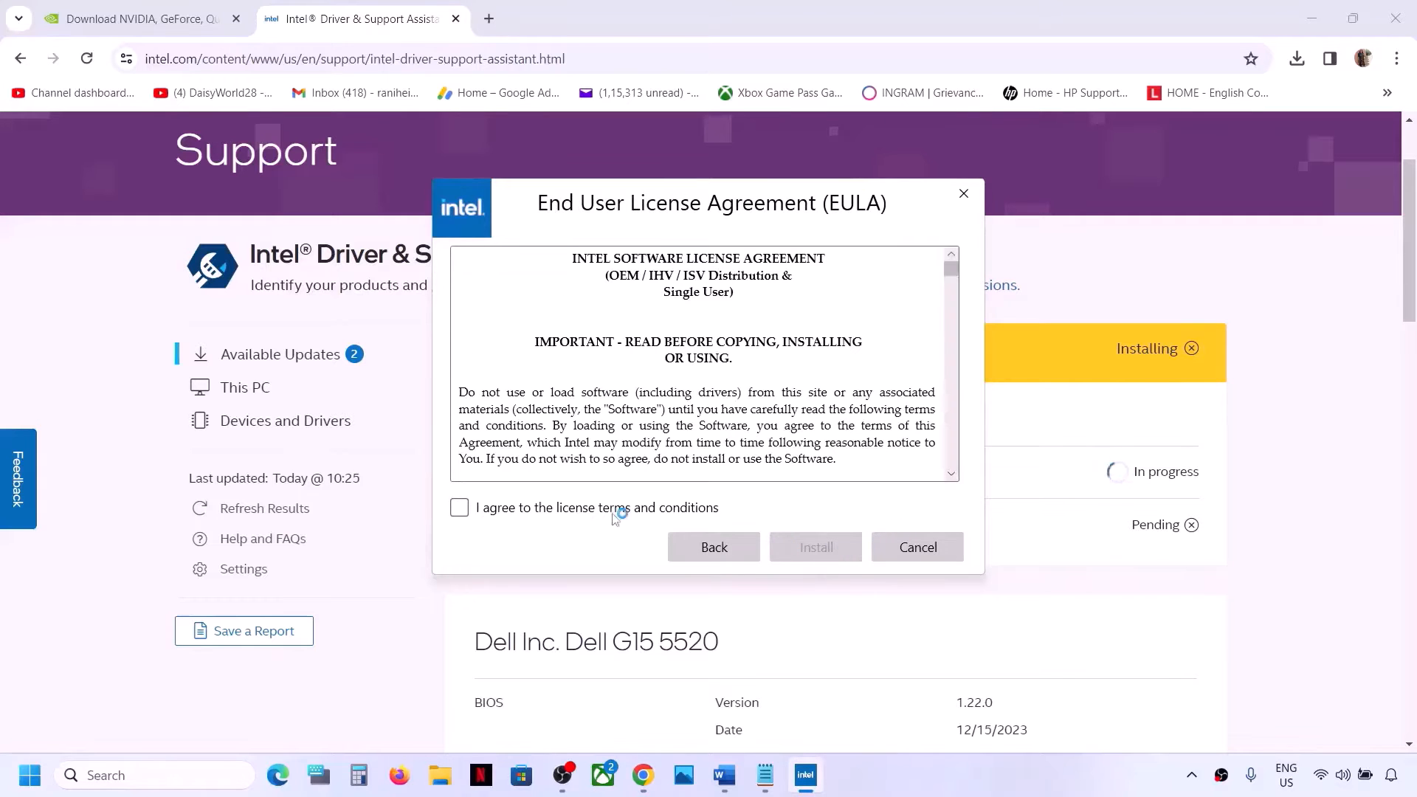
pyautogui.click(577, 509)
pyautogui.click(811, 546)
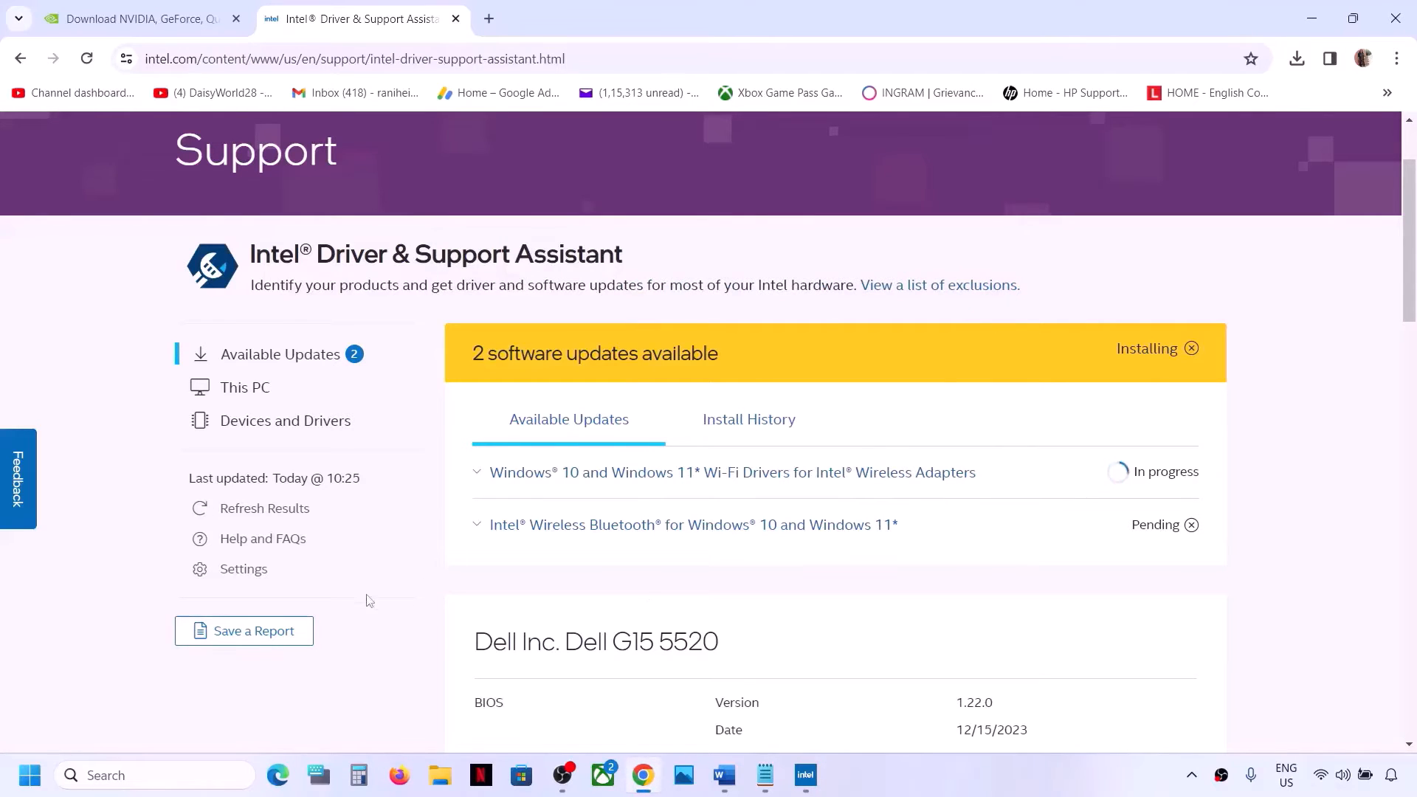
pyautogui.click(30, 775)
pyautogui.click(536, 712)
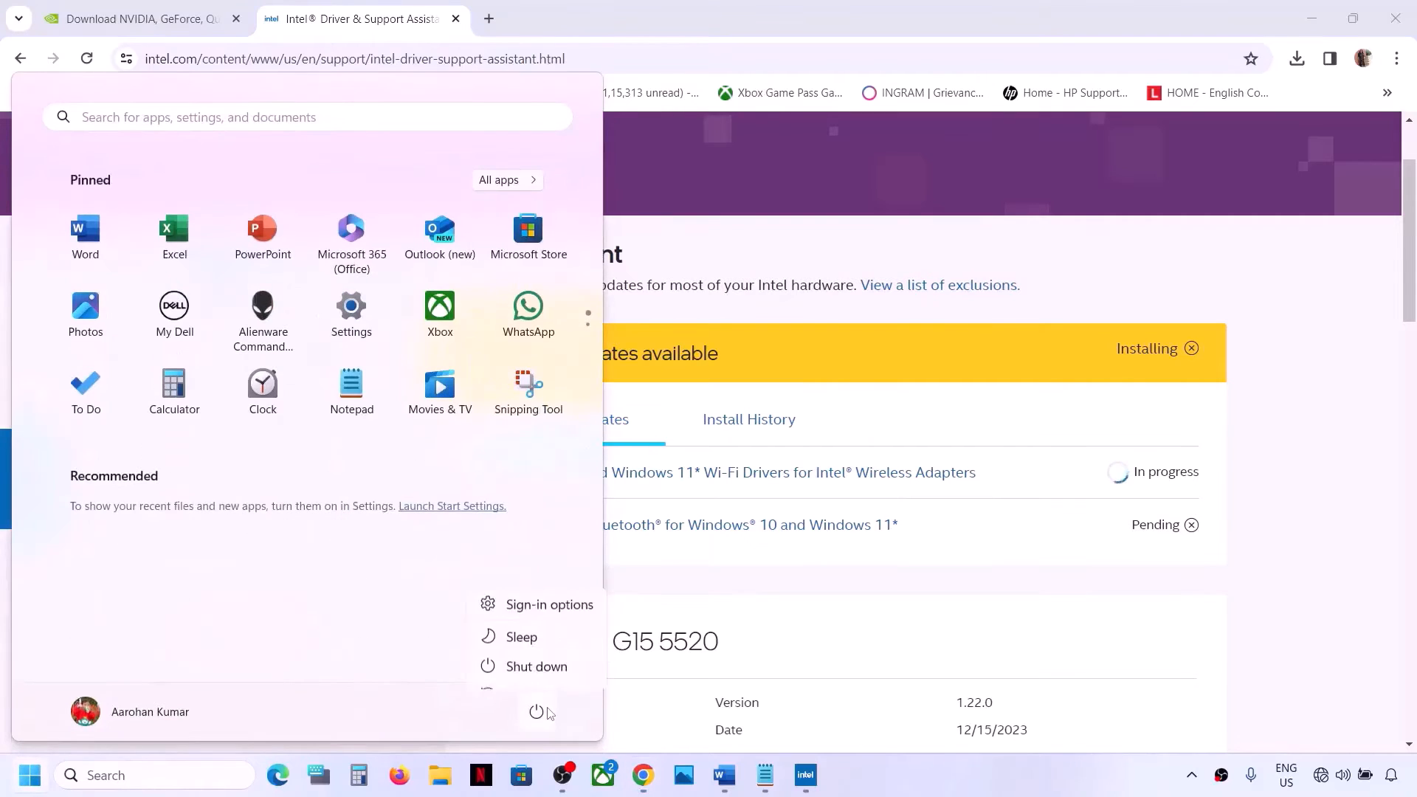
pyautogui.press('Escape')
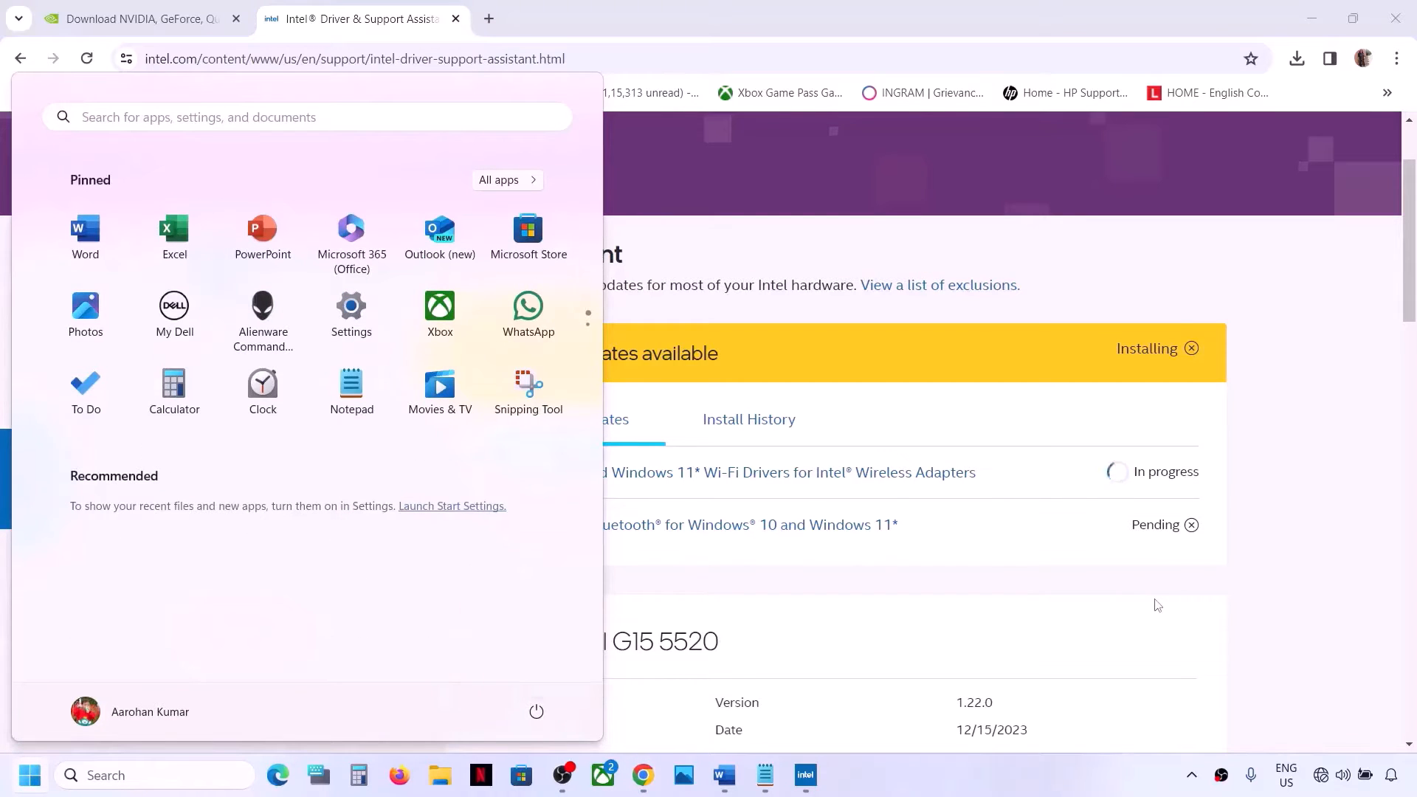
# Open Command Prompt as administrator for Step 5 of the document
pyautogui.click(731, 784)
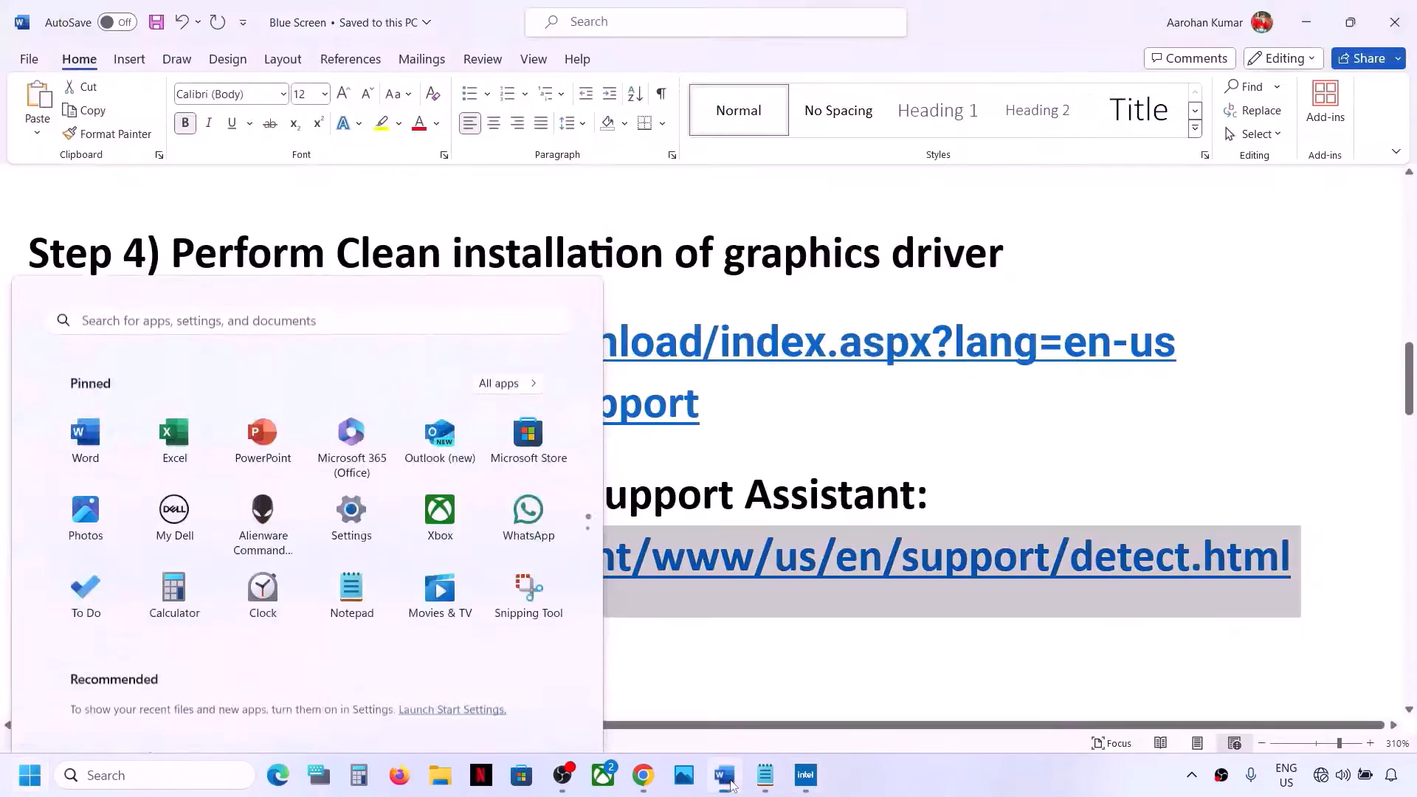
pyautogui.scroll(-4, 483, 492)
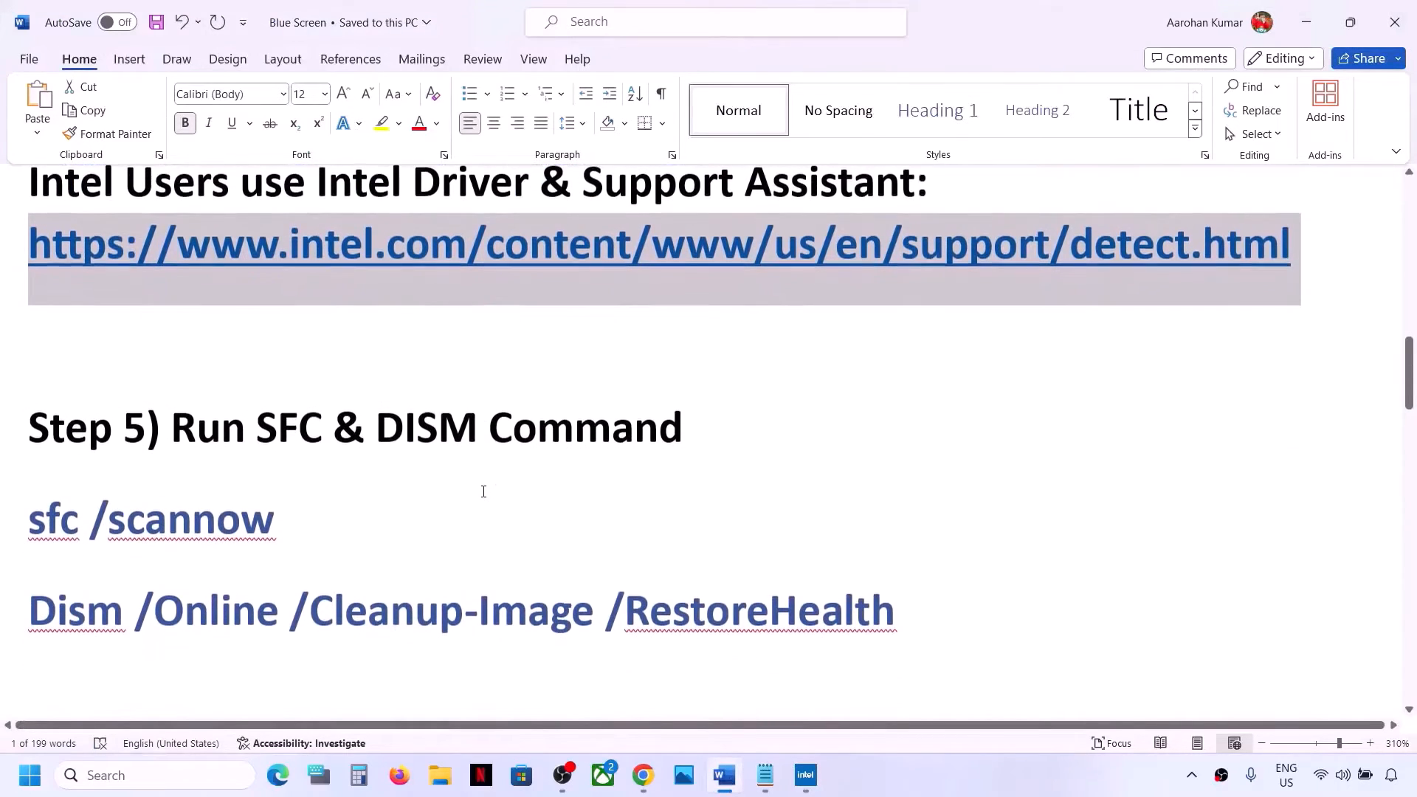
pyautogui.moveTo(172, 424); pyautogui.dragTo(683, 425)
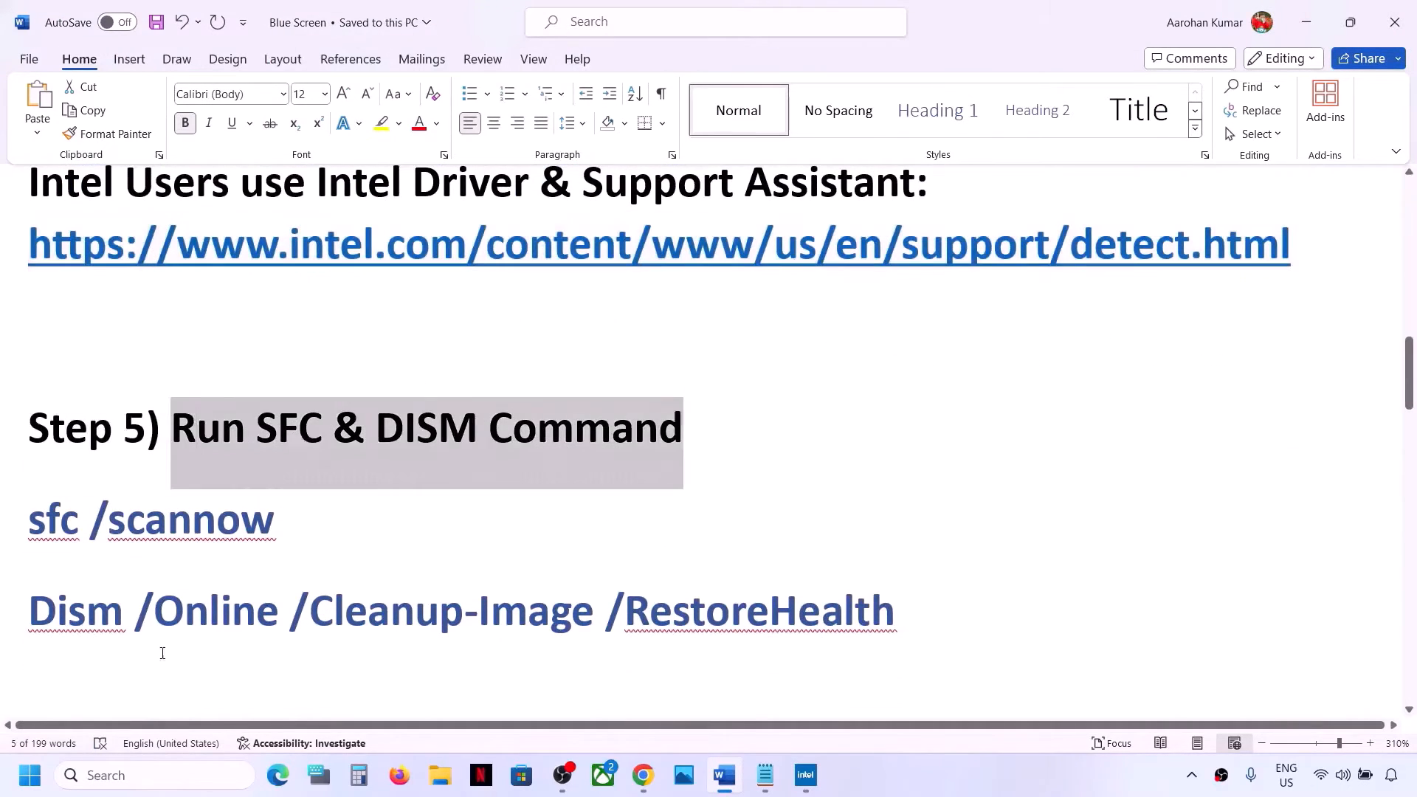
pyautogui.click(110, 773)
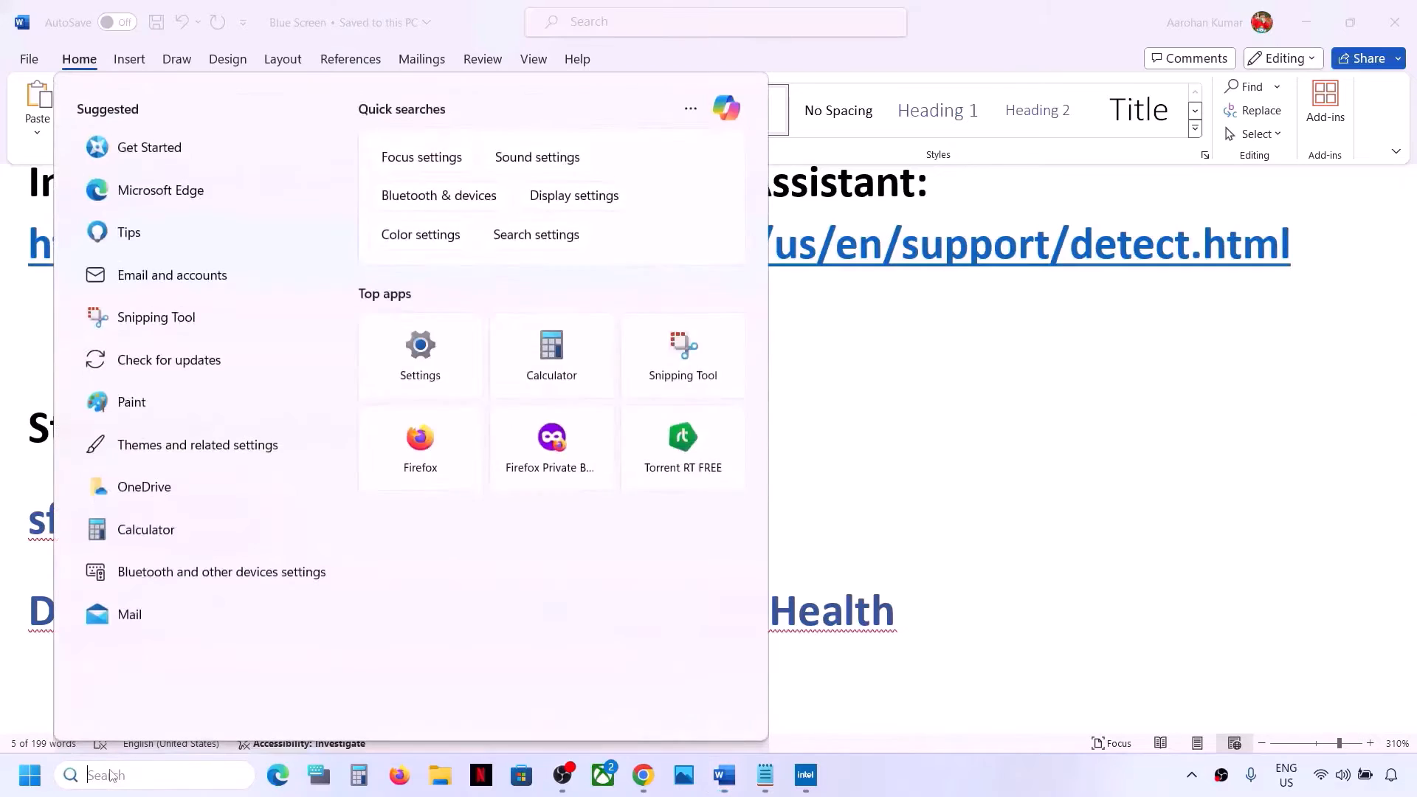
pyautogui.write('cmd')
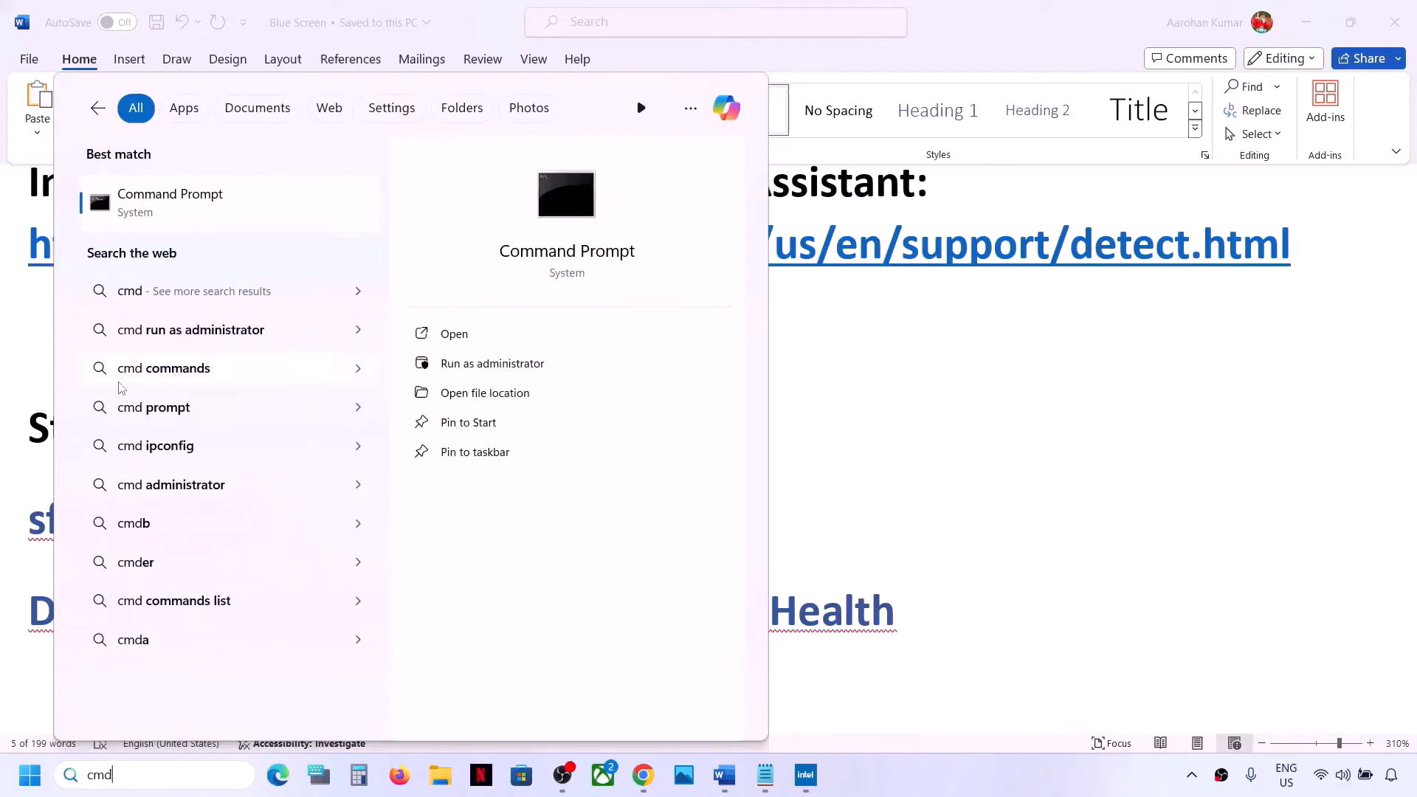
pyautogui.rightClick(184, 218)
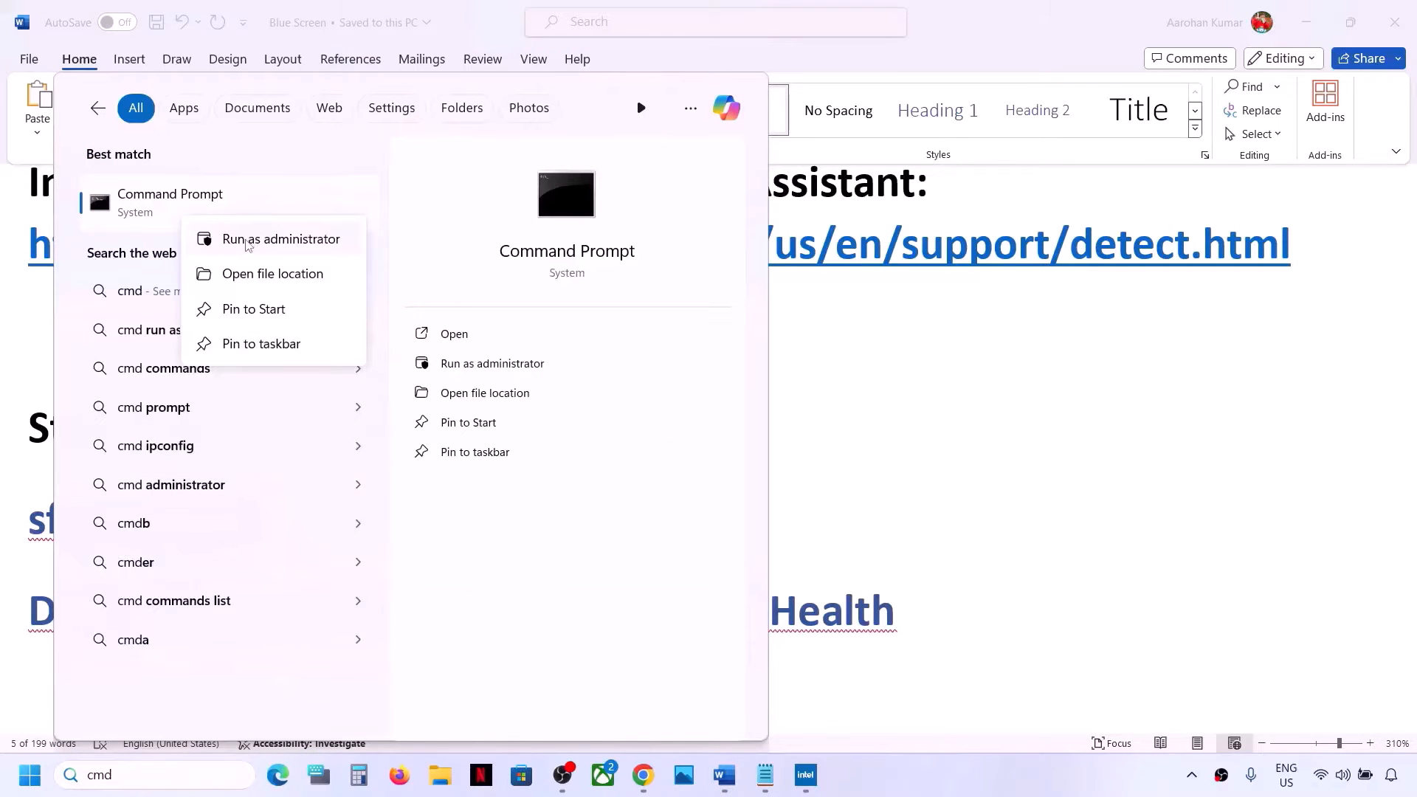
pyautogui.click(248, 244)
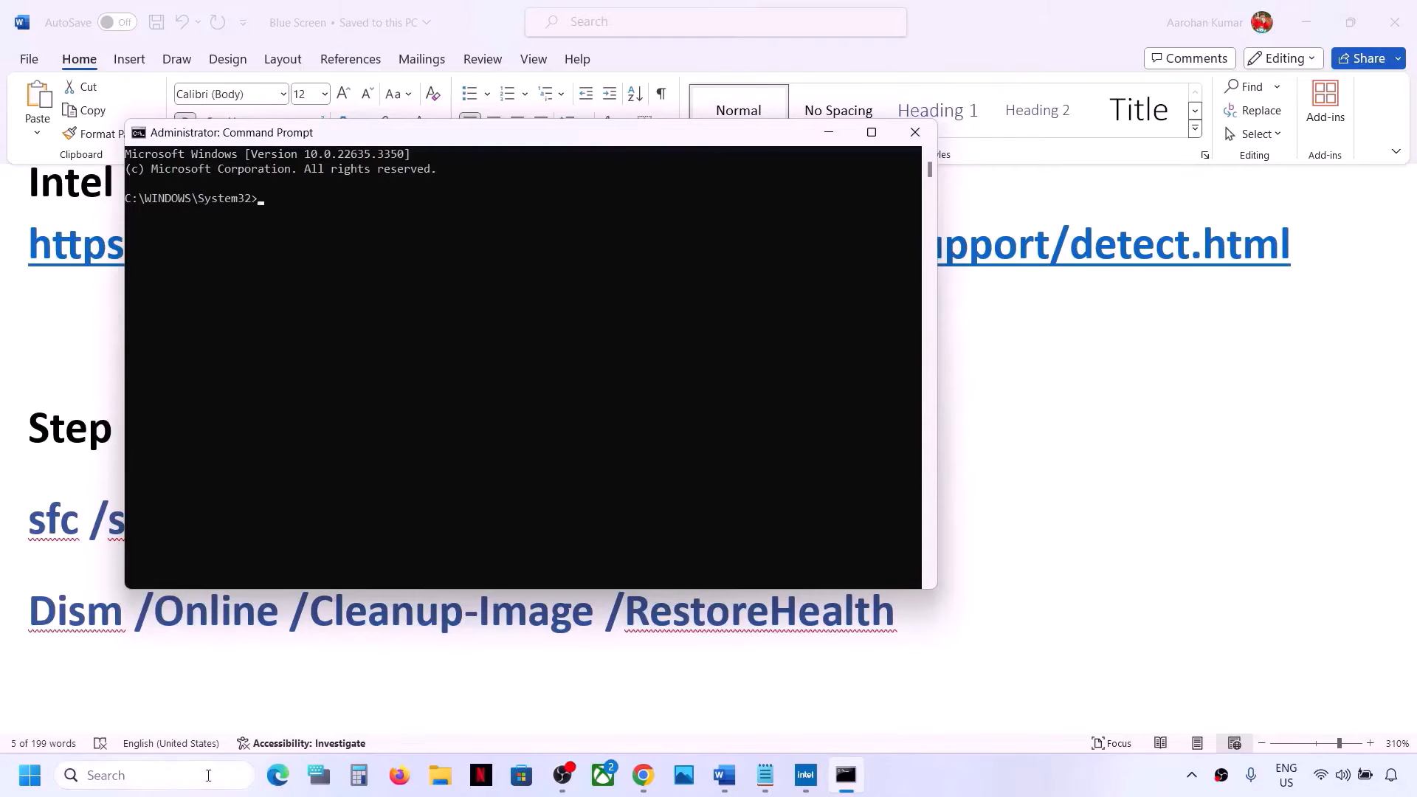
pyautogui.click(208, 776)
pyautogui.write('cmd')
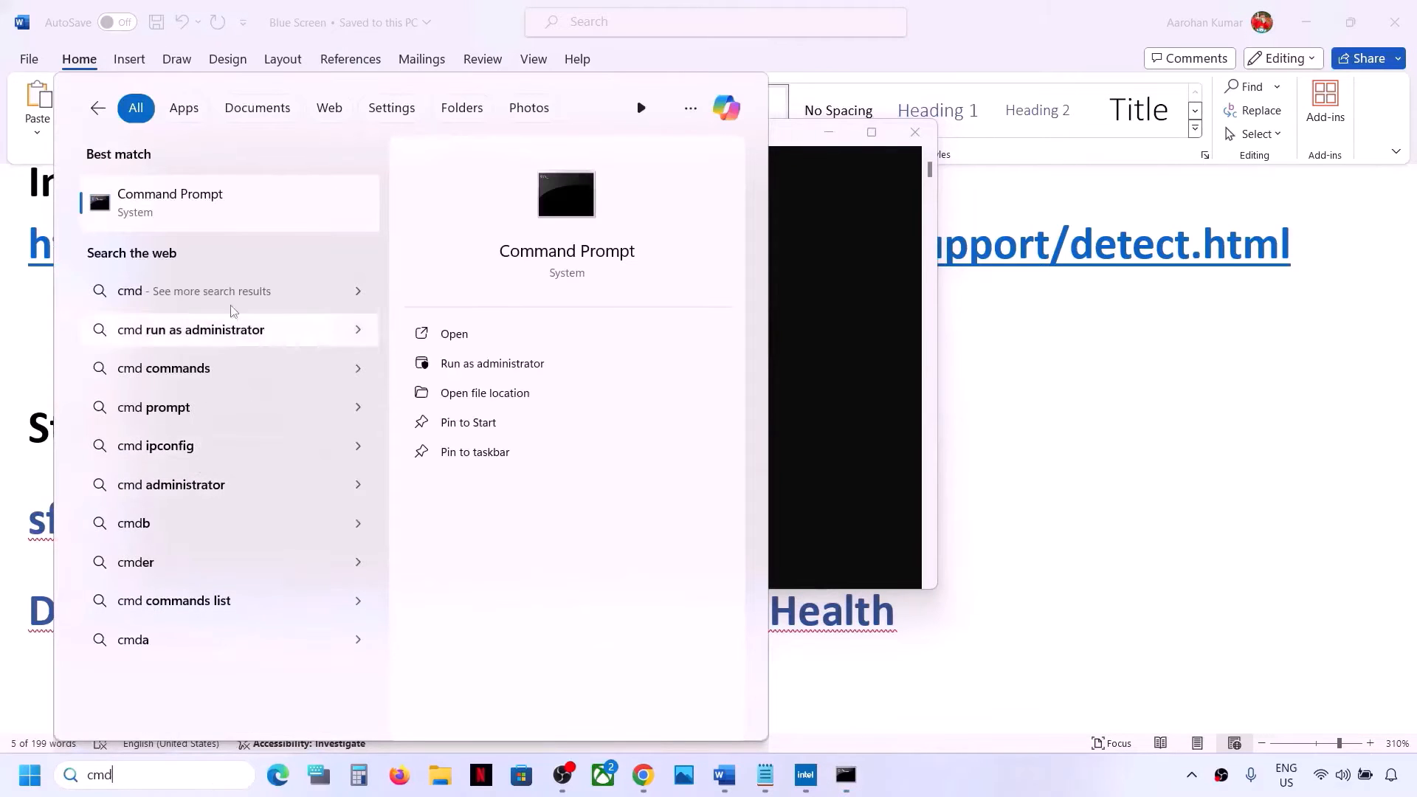
pyautogui.rightClick(221, 219)
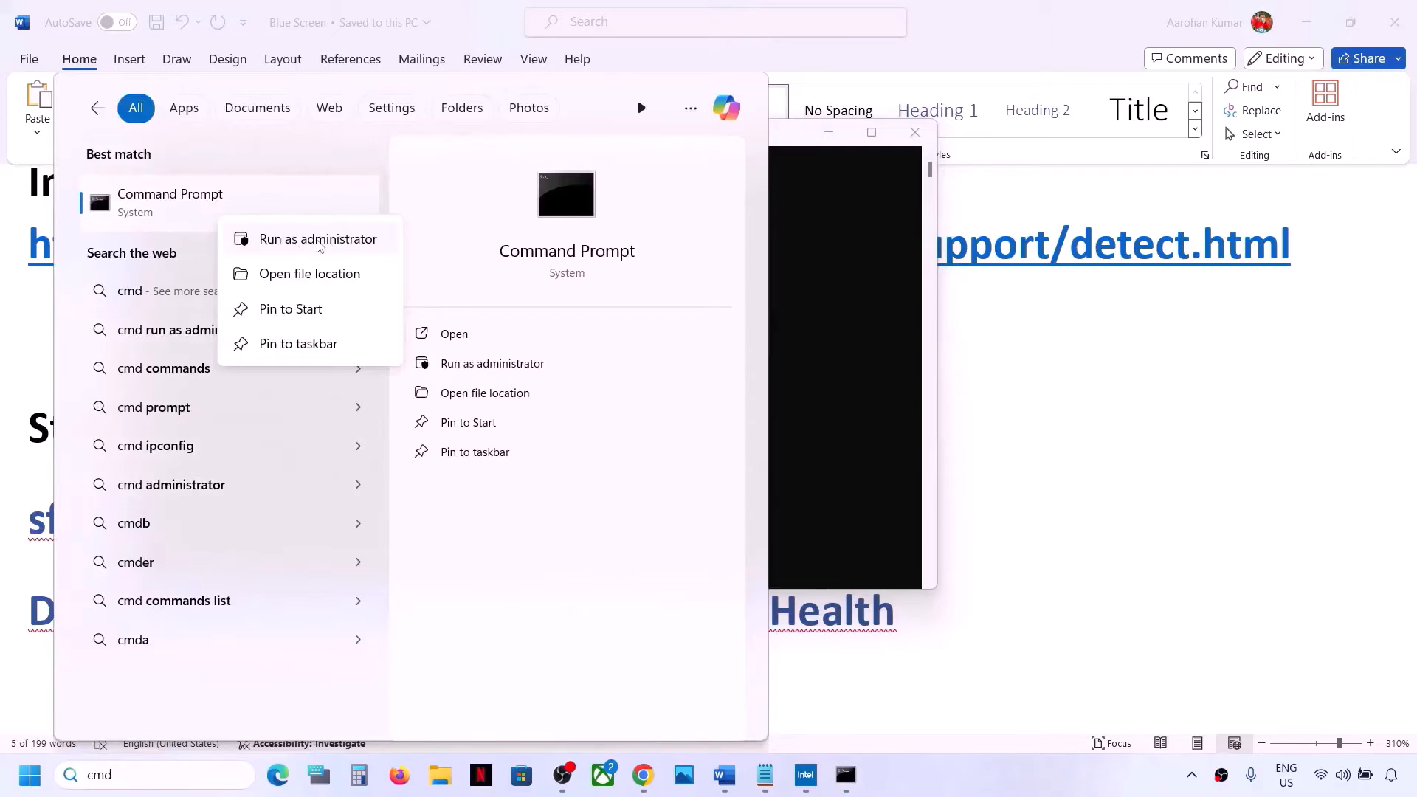
pyautogui.click(857, 330)
pyautogui.click(633, 346)
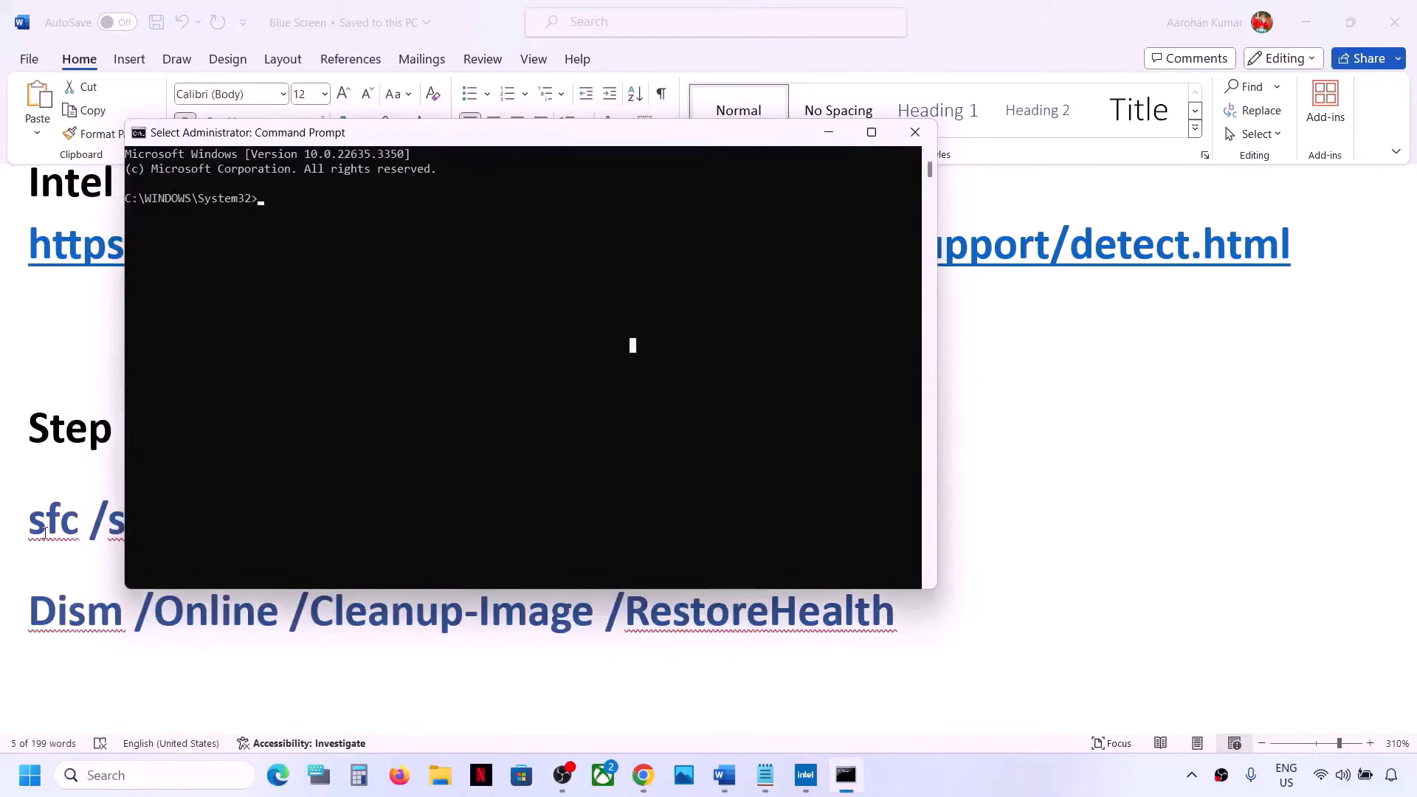
# Copy the sfc /scannow command from the document and run it in the administrator Command Prompt
pyautogui.click(94, 601)
pyautogui.doubleClick(162, 524)
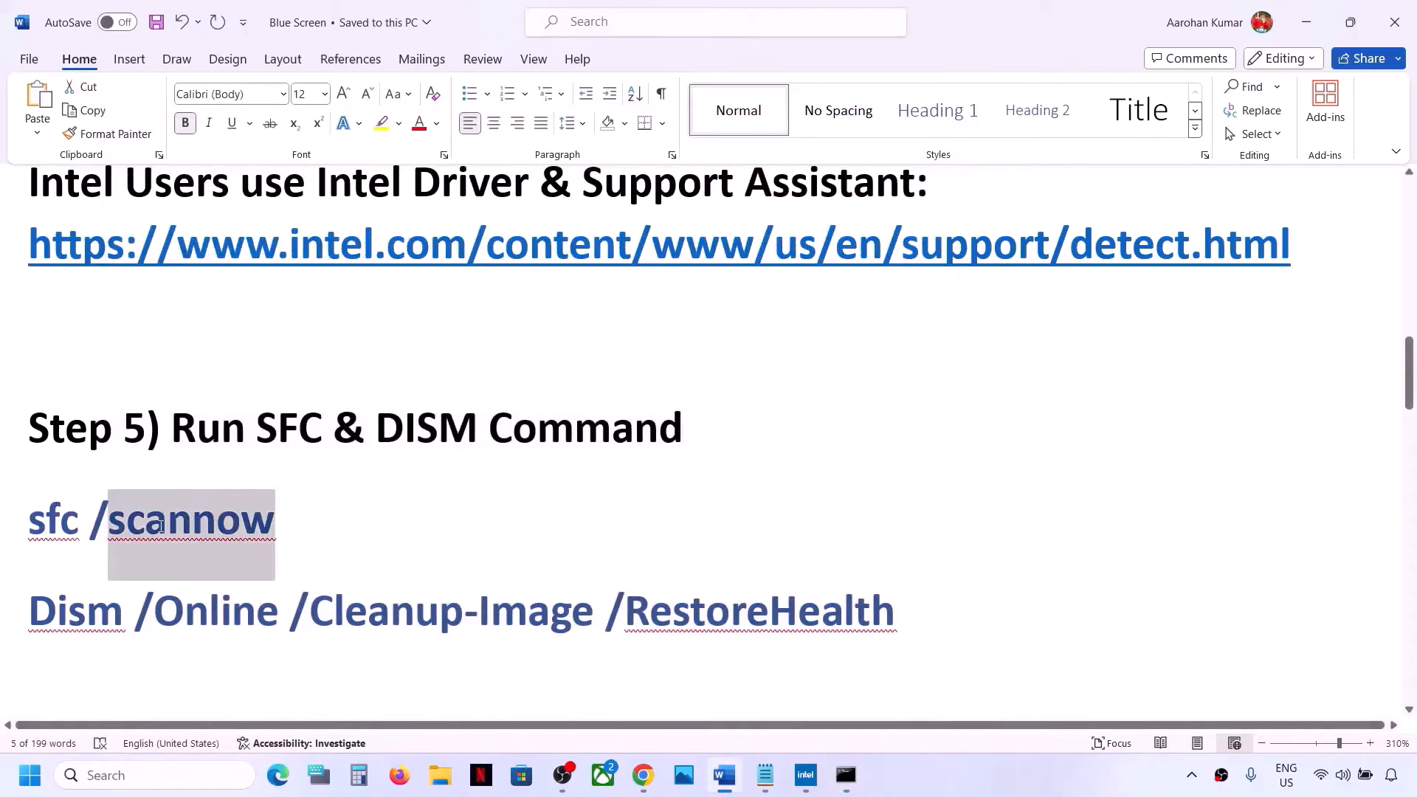
pyautogui.click(291, 513)
pyautogui.tripleClick(290, 513)
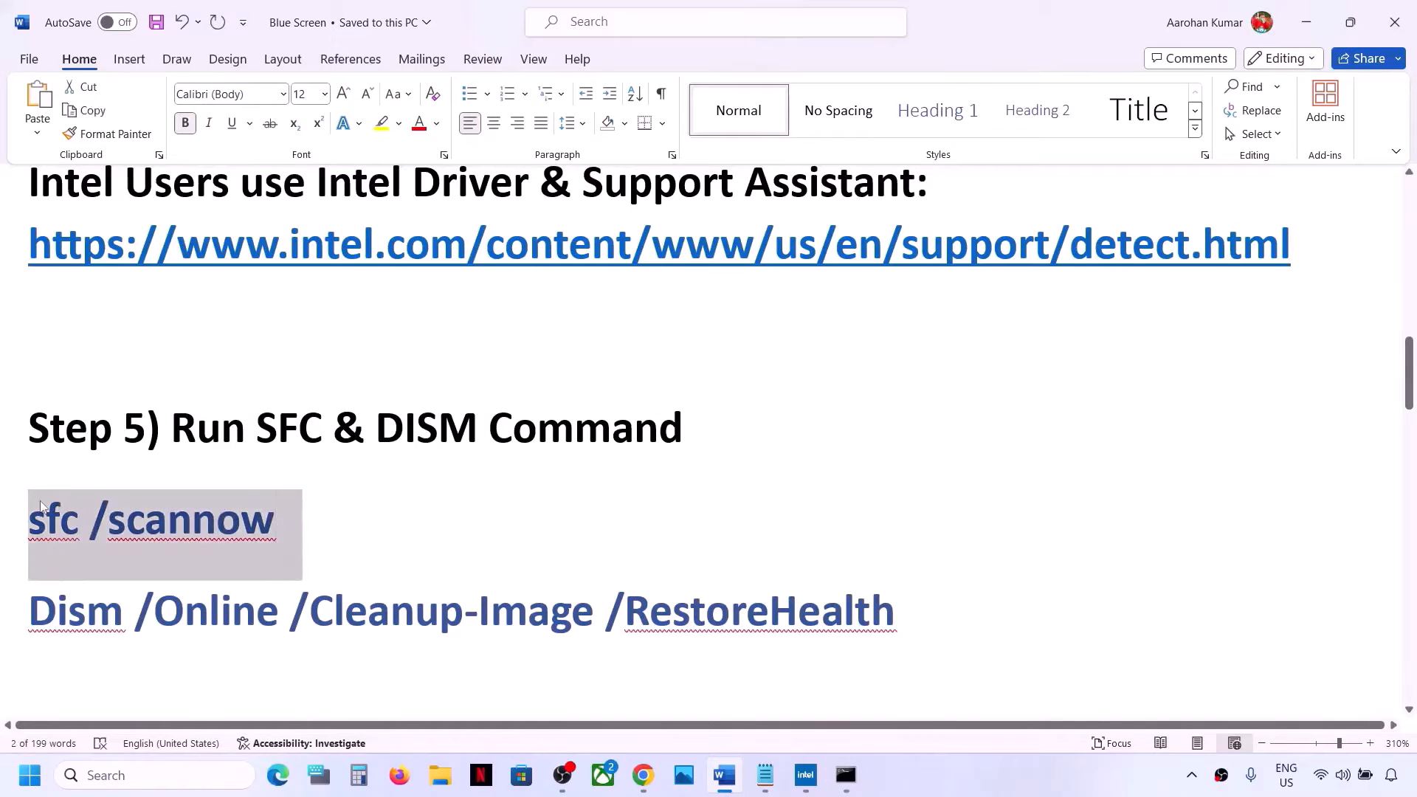
pyautogui.hotkey('ctrl', 'c')
pyautogui.hotkey('alt', 'Tab')
pyautogui.hotkey('ctrl', 'v')
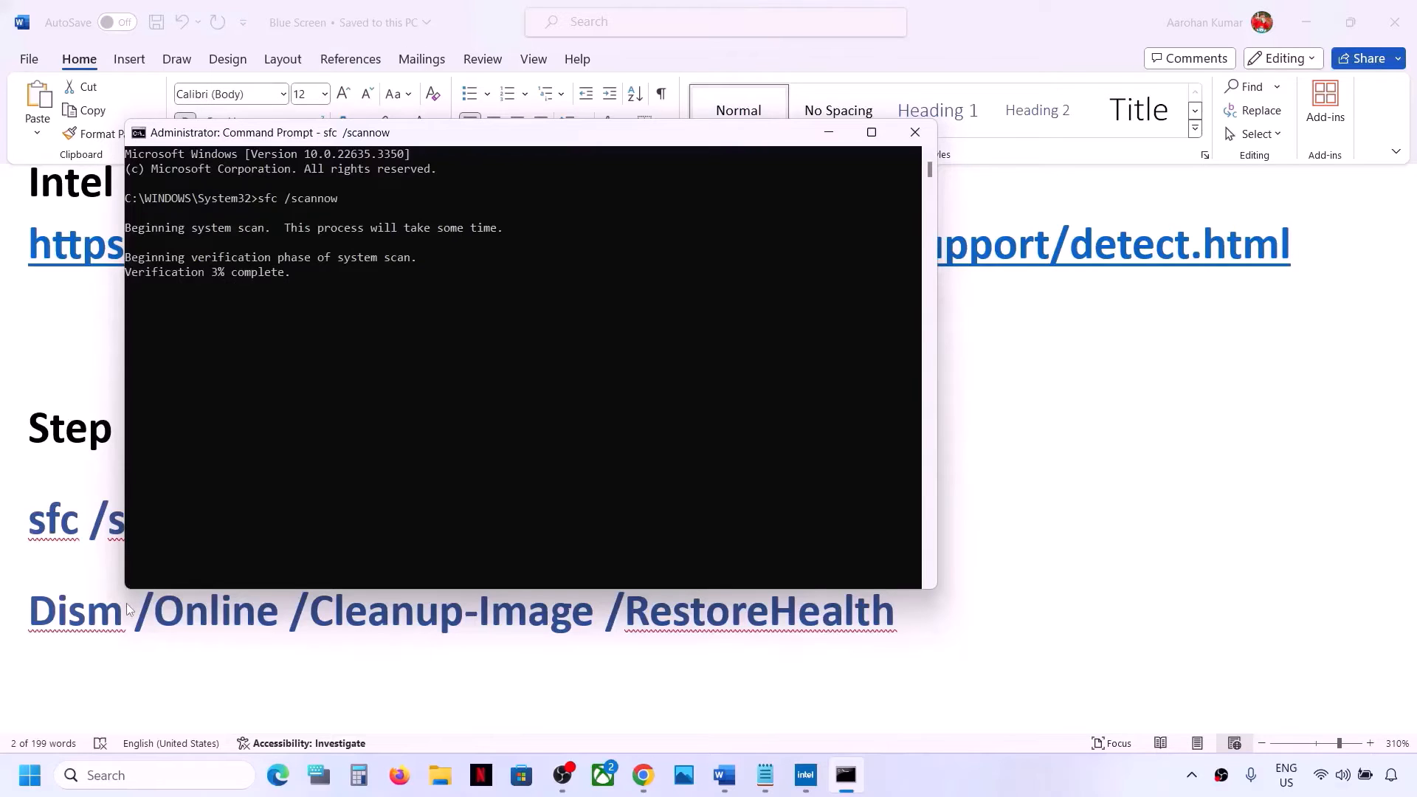
# Select and copy the Dism /Online /Cleanup-Image /RestoreHealth command from the document
pyautogui.hotkey('alt', 'Tab')
pyautogui.doubleClick(313, 607)
pyautogui.click(313, 606)
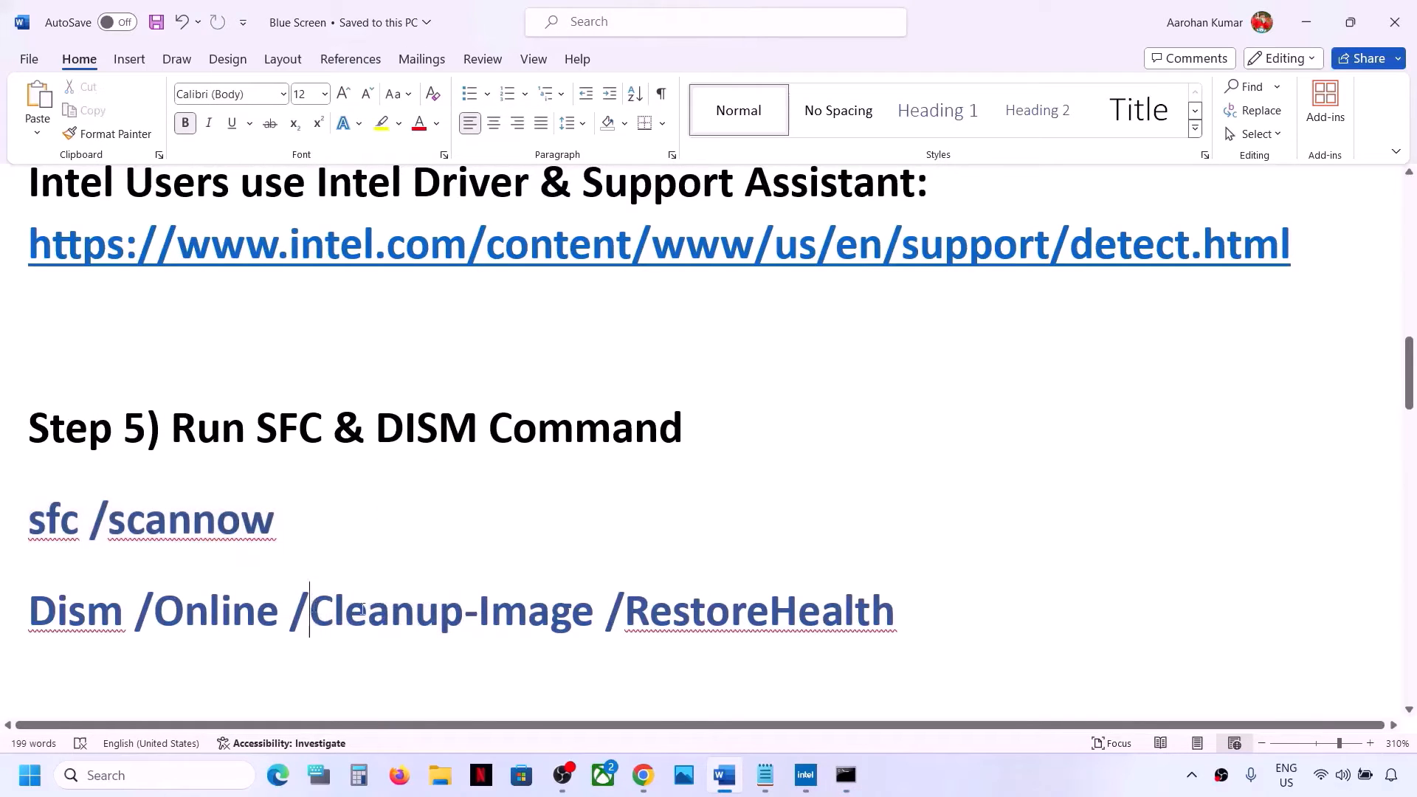
pyautogui.moveTo(923, 601); pyautogui.dragTo(26, 607)
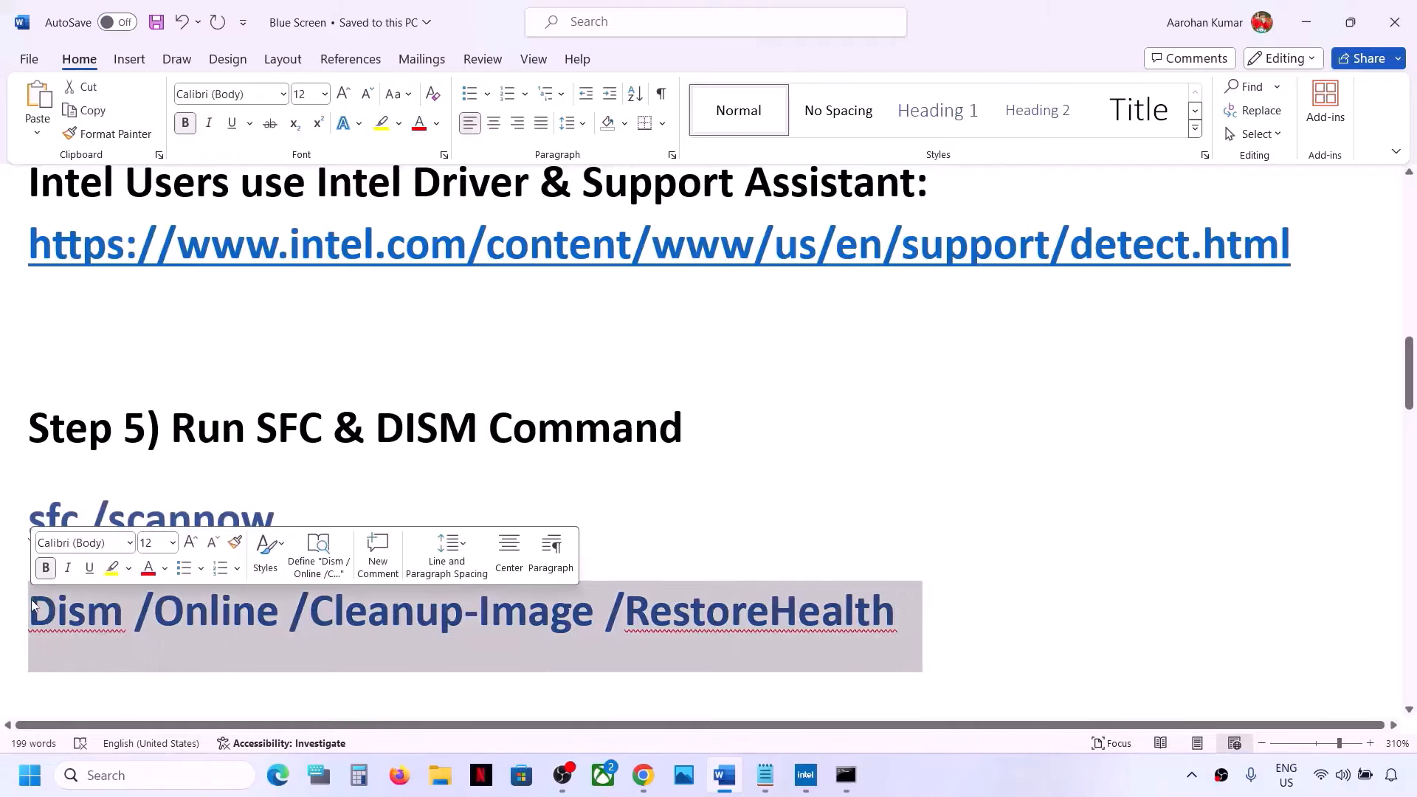
pyautogui.rightClick(60, 611)
pyautogui.click(119, 312)
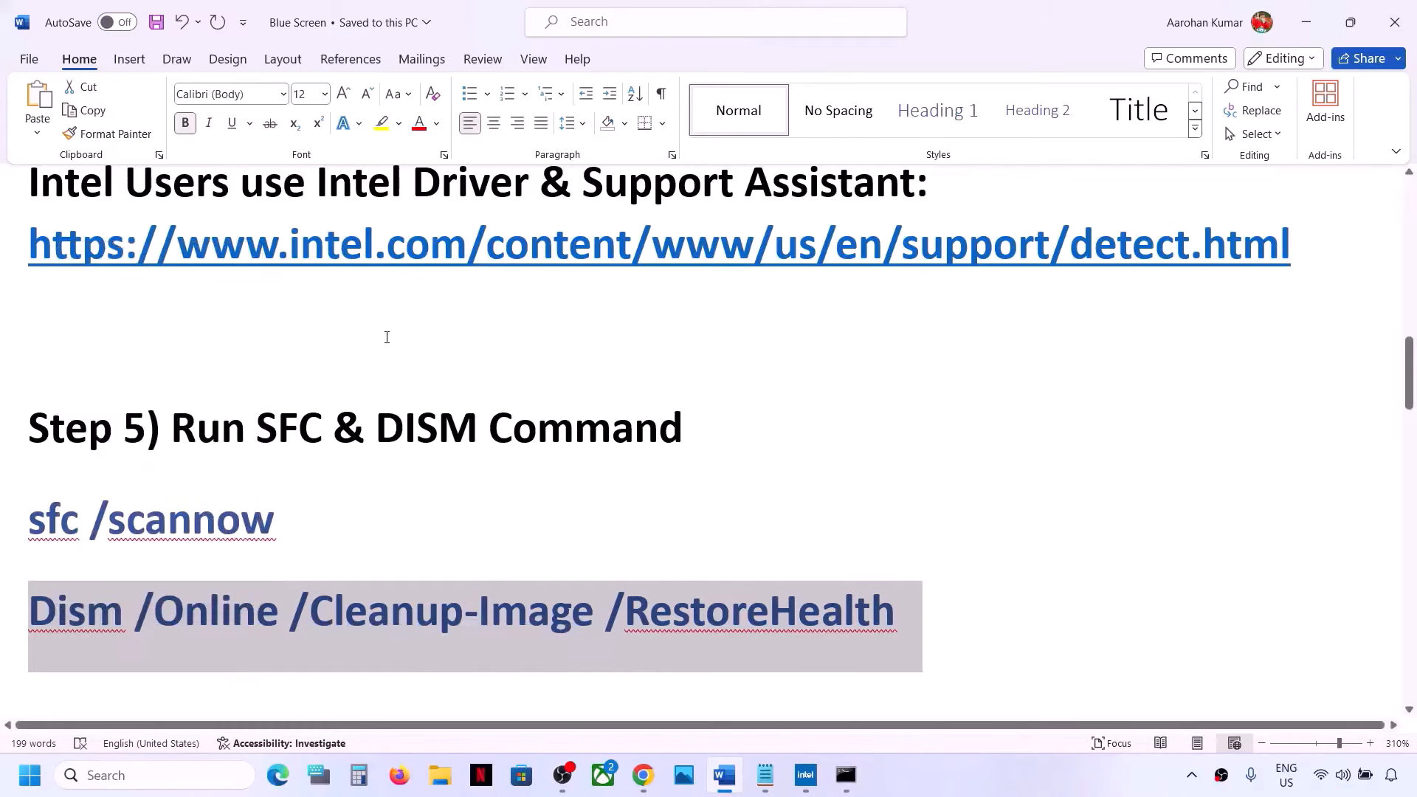
pyautogui.hotkey('alt', 'Tab')
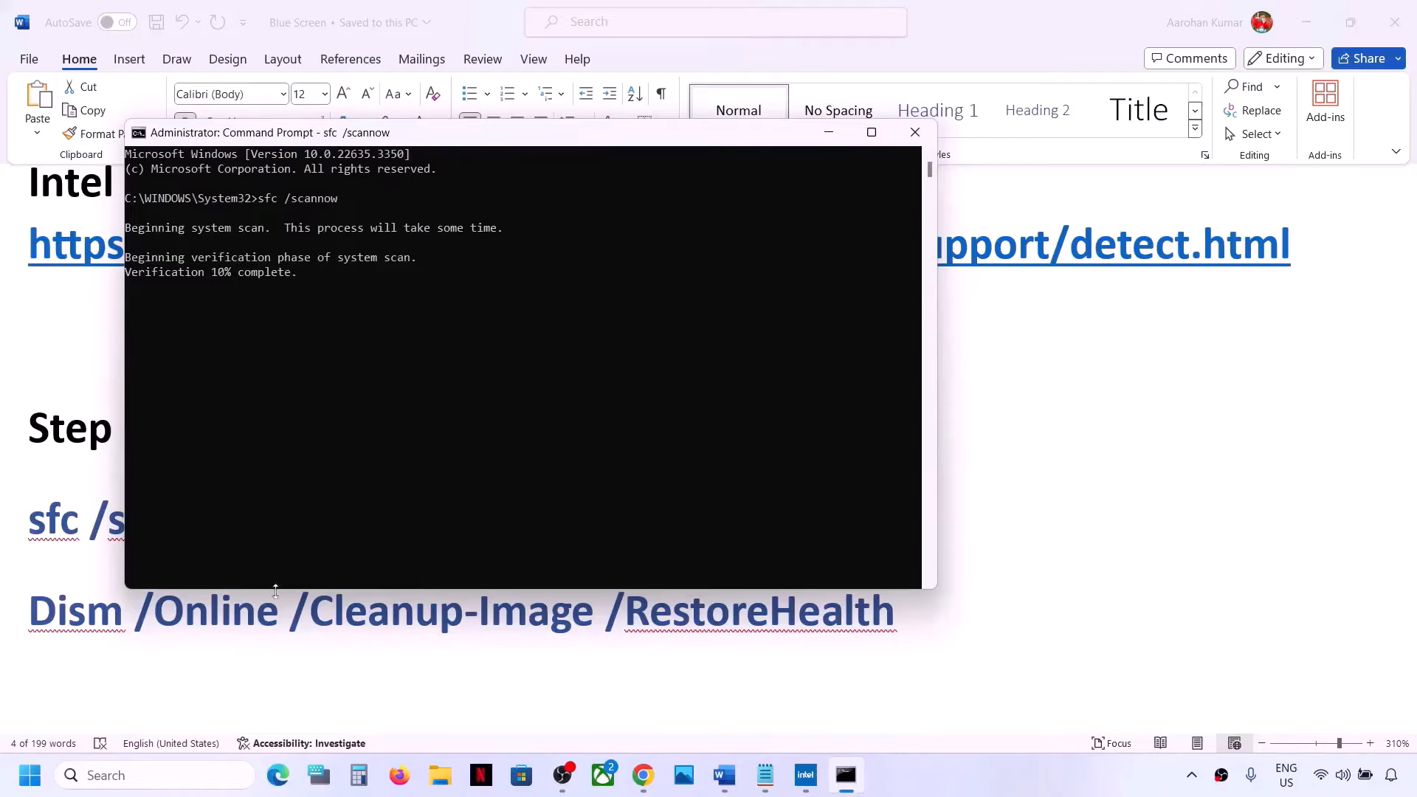
pyautogui.hotkey('alt', 'Tab')
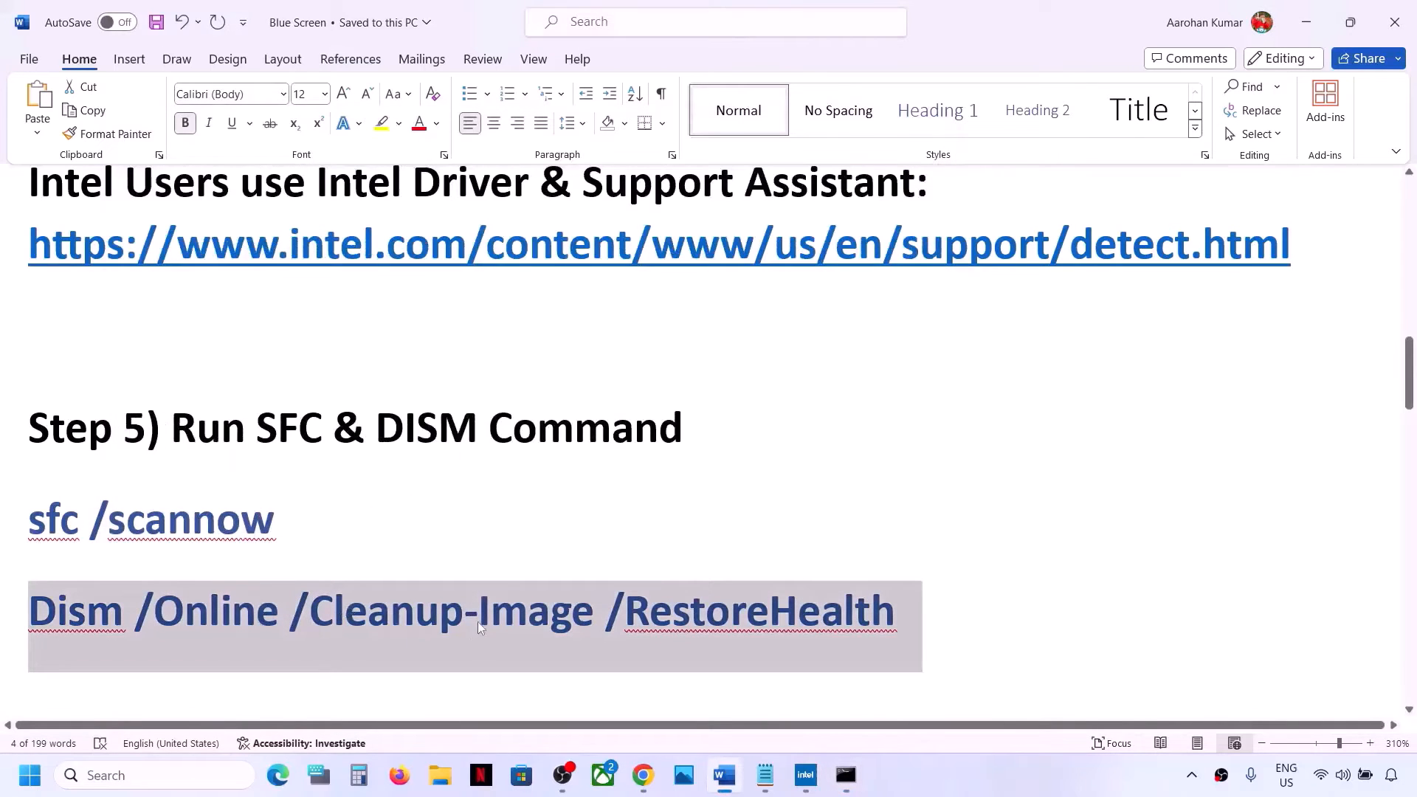
pyautogui.press('super')
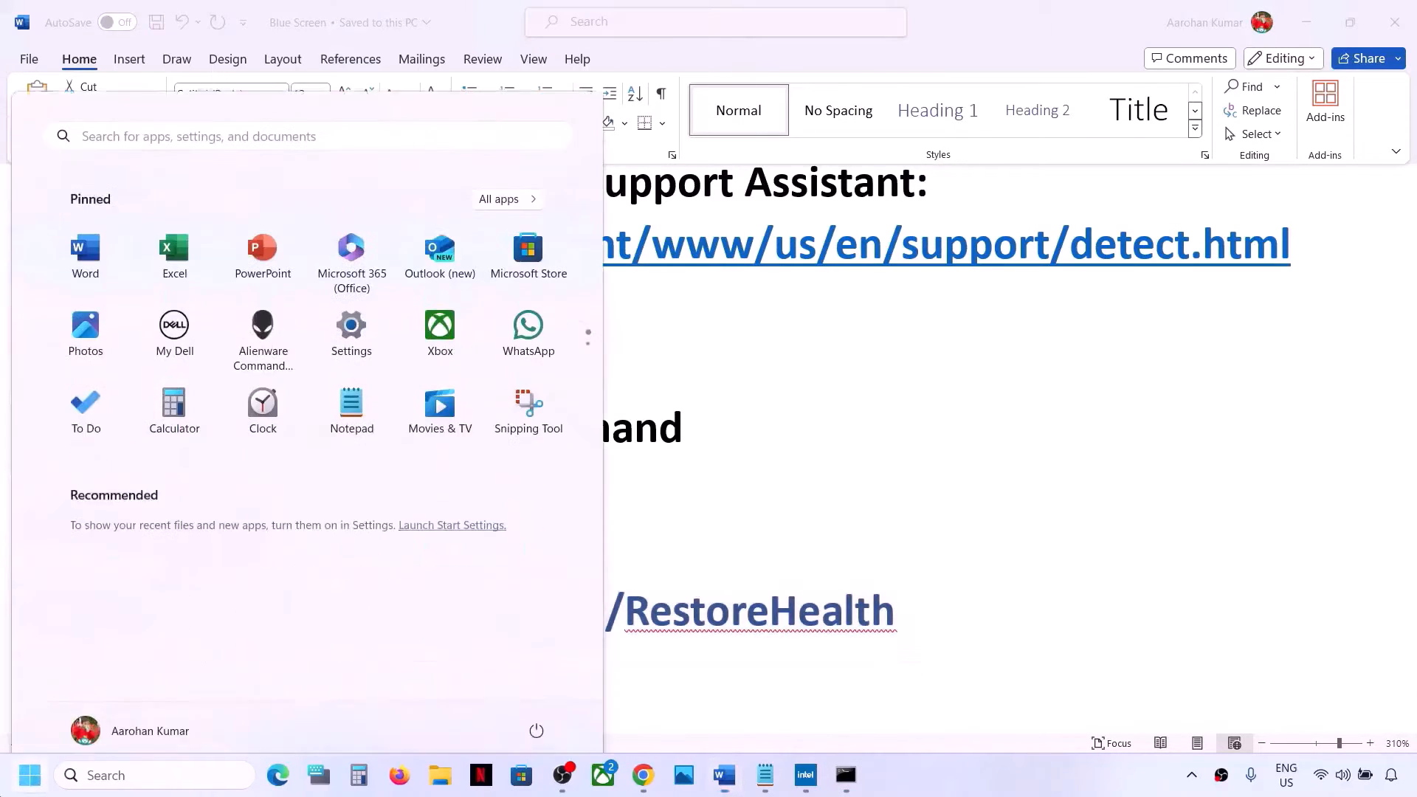
pyautogui.click(537, 711)
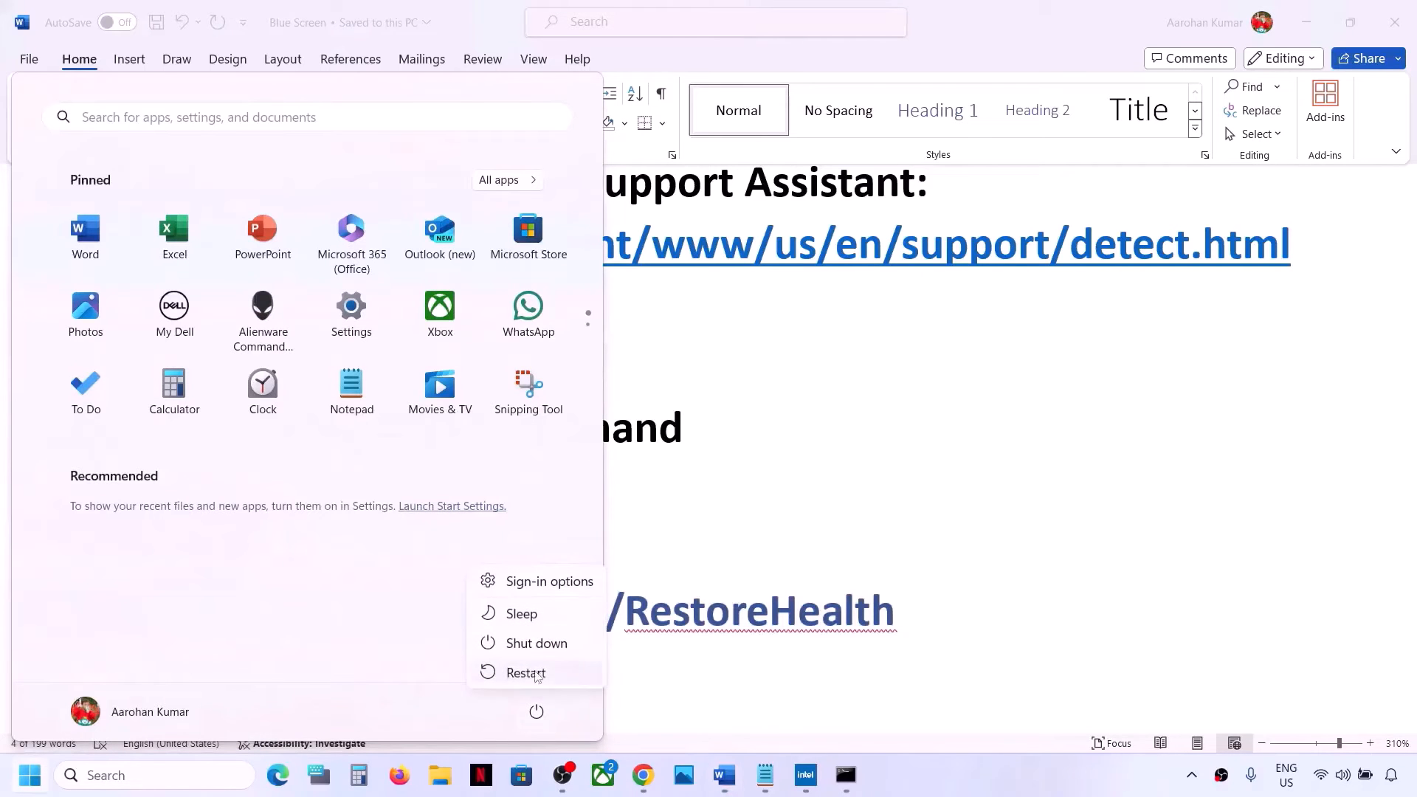
pyautogui.click(827, 572)
pyautogui.click(781, 555)
# Scroll to Step 6 on increasing virtual memory and select its heading in the document
pyautogui.scroll(-3, 781, 553)
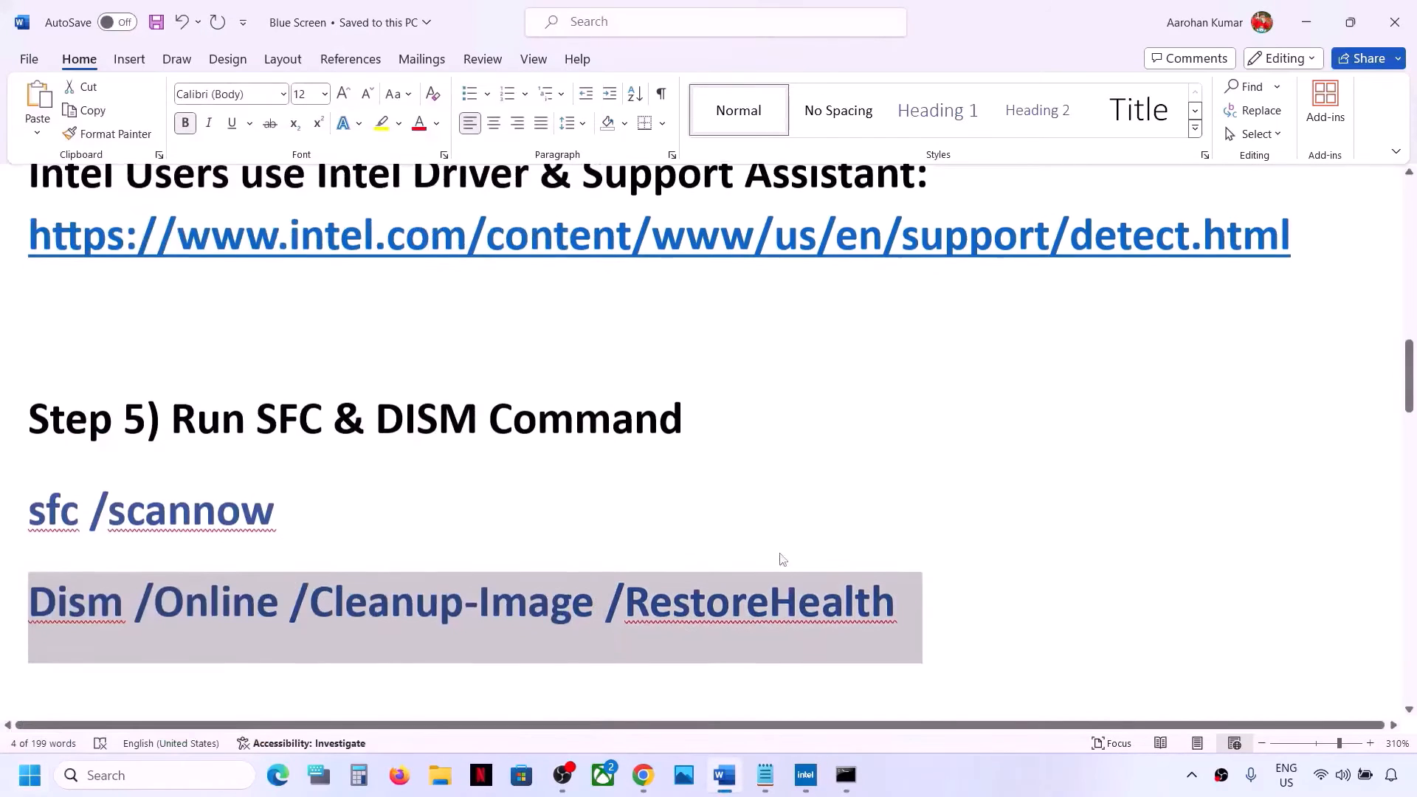
pyautogui.scroll(-2, 781, 554)
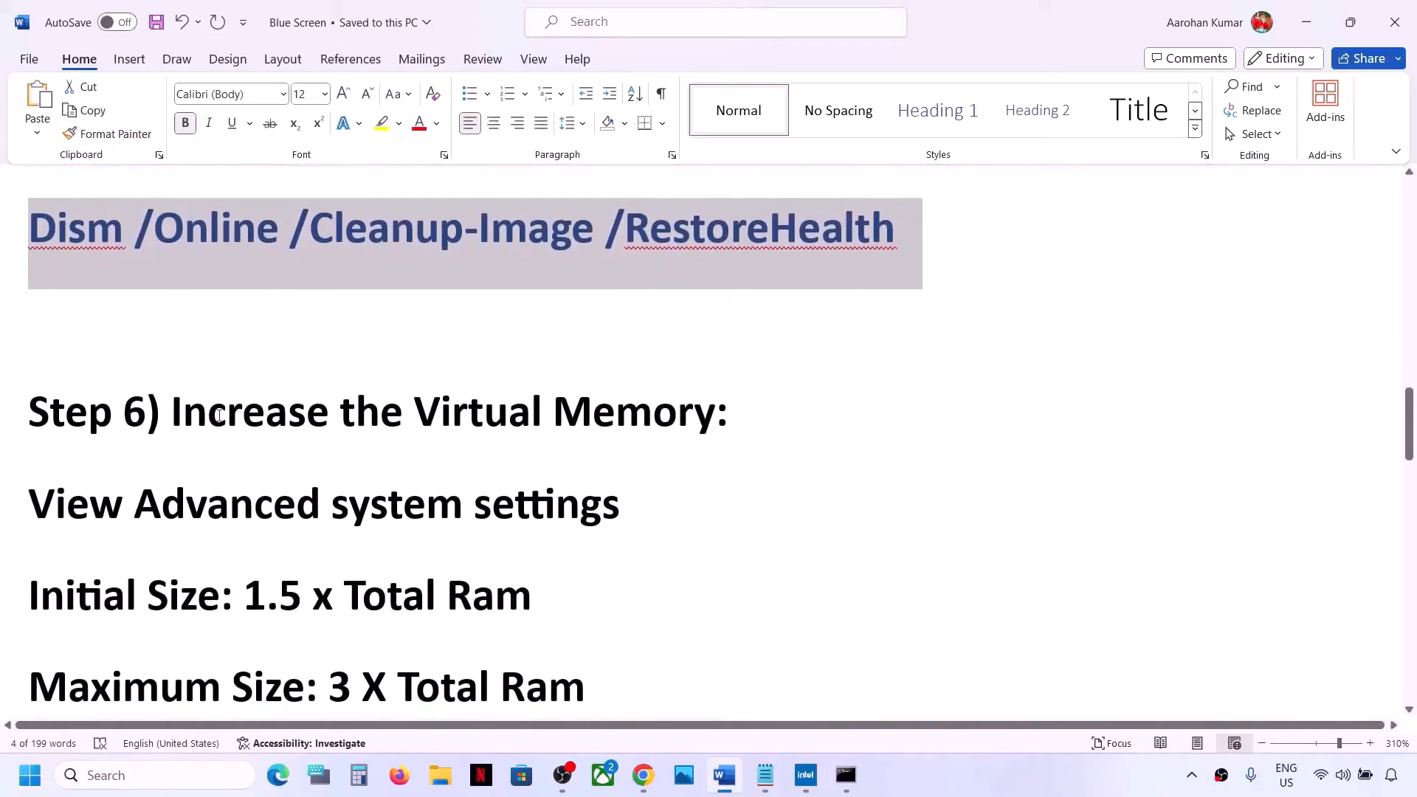
pyautogui.moveTo(210, 416); pyautogui.dragTo(729, 413)
pyautogui.click(1052, 782)
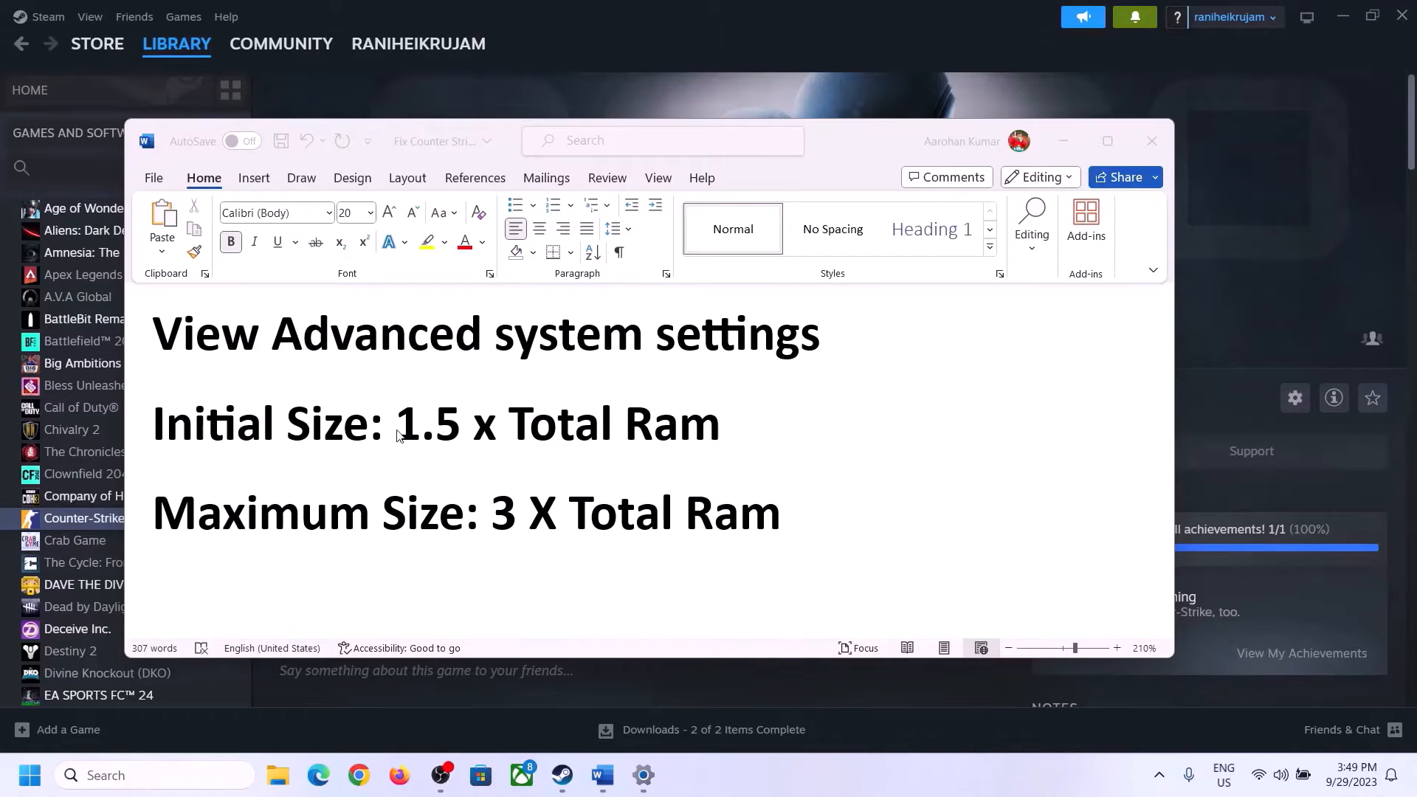
# Copy 'View Advanced system settings' from the document, paste it into Windows search and open the result
pyautogui.click(205, 344)
pyautogui.moveTo(168, 341); pyautogui.dragTo(763, 371)
pyautogui.hotkey('ctrl', 'c')
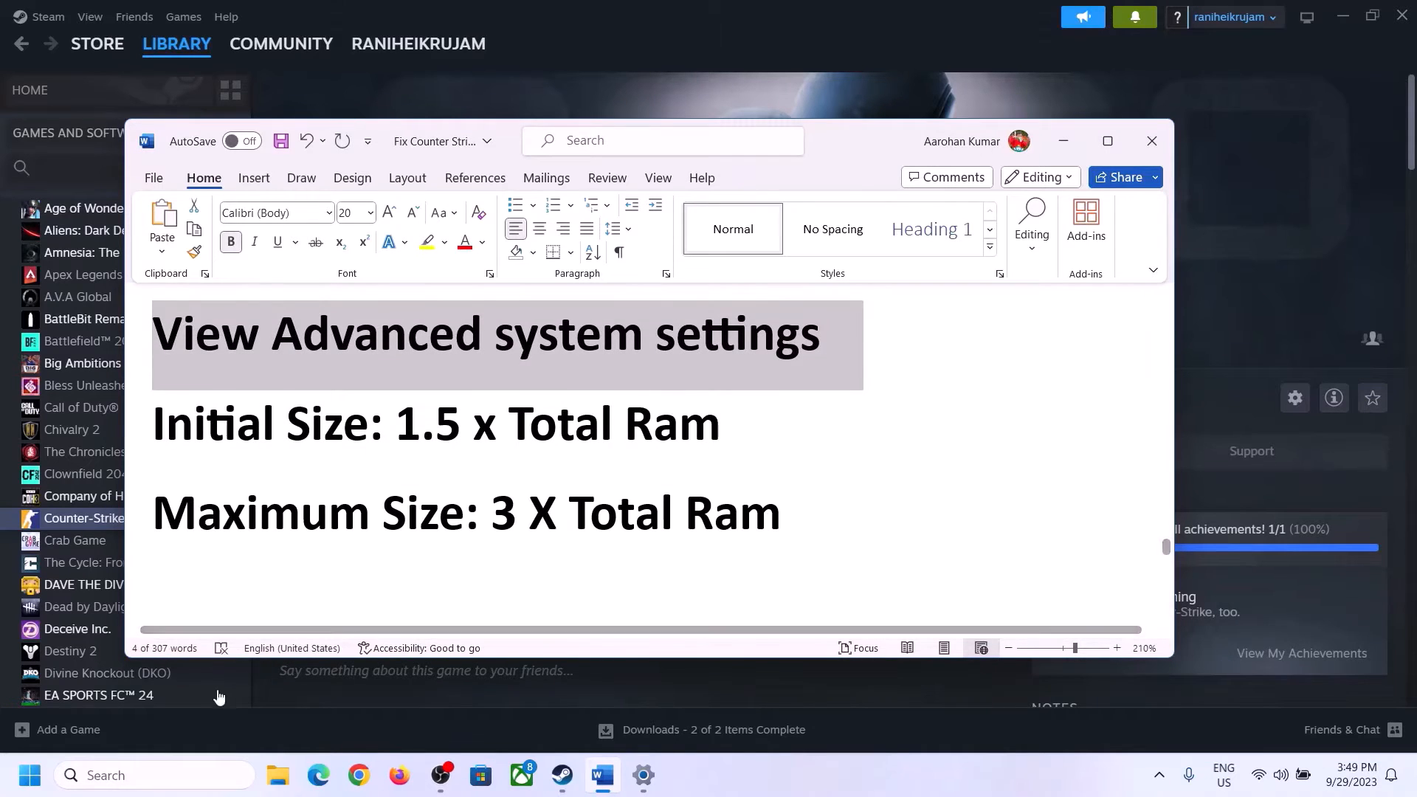
pyautogui.click(168, 775)
pyautogui.hotkey('ctrl', 'v')
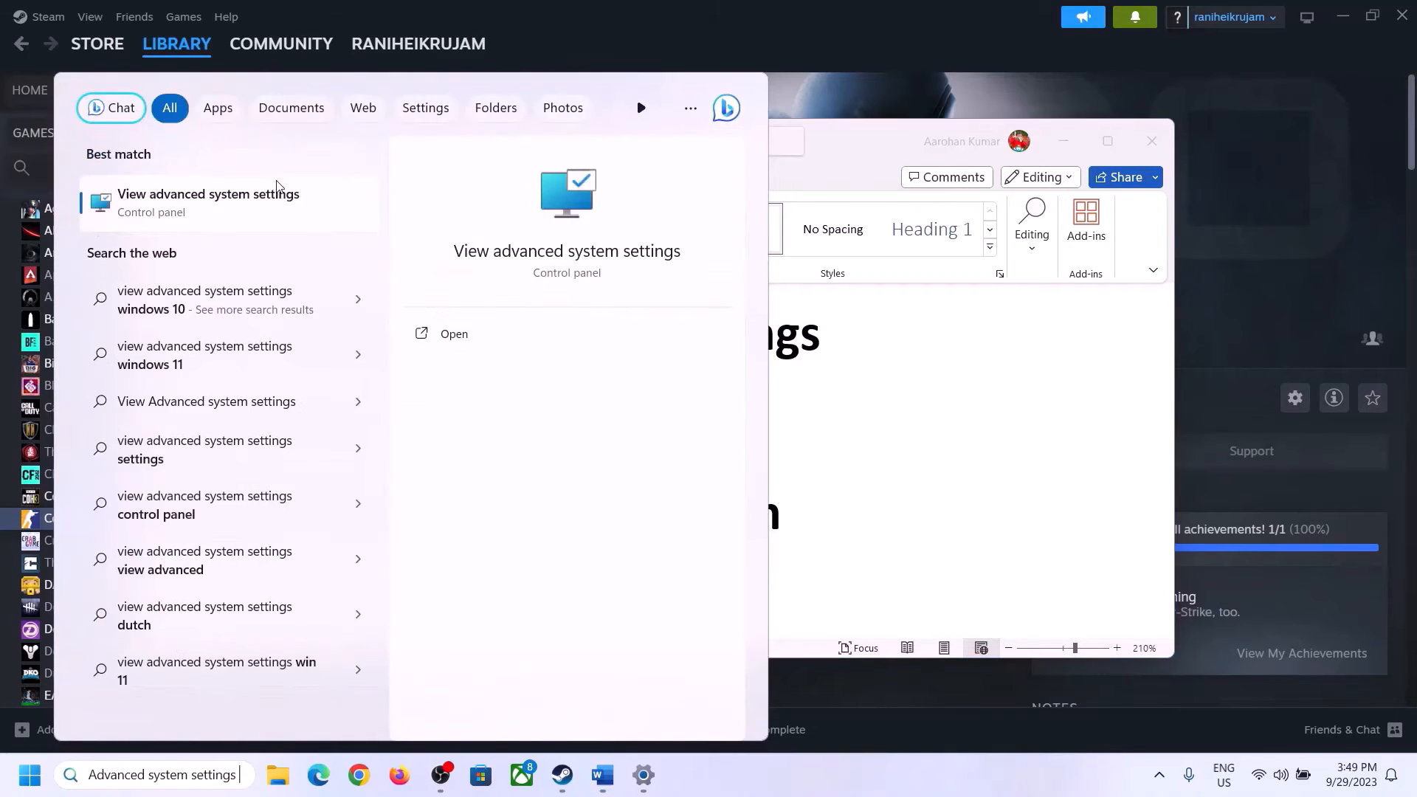
pyautogui.click(199, 214)
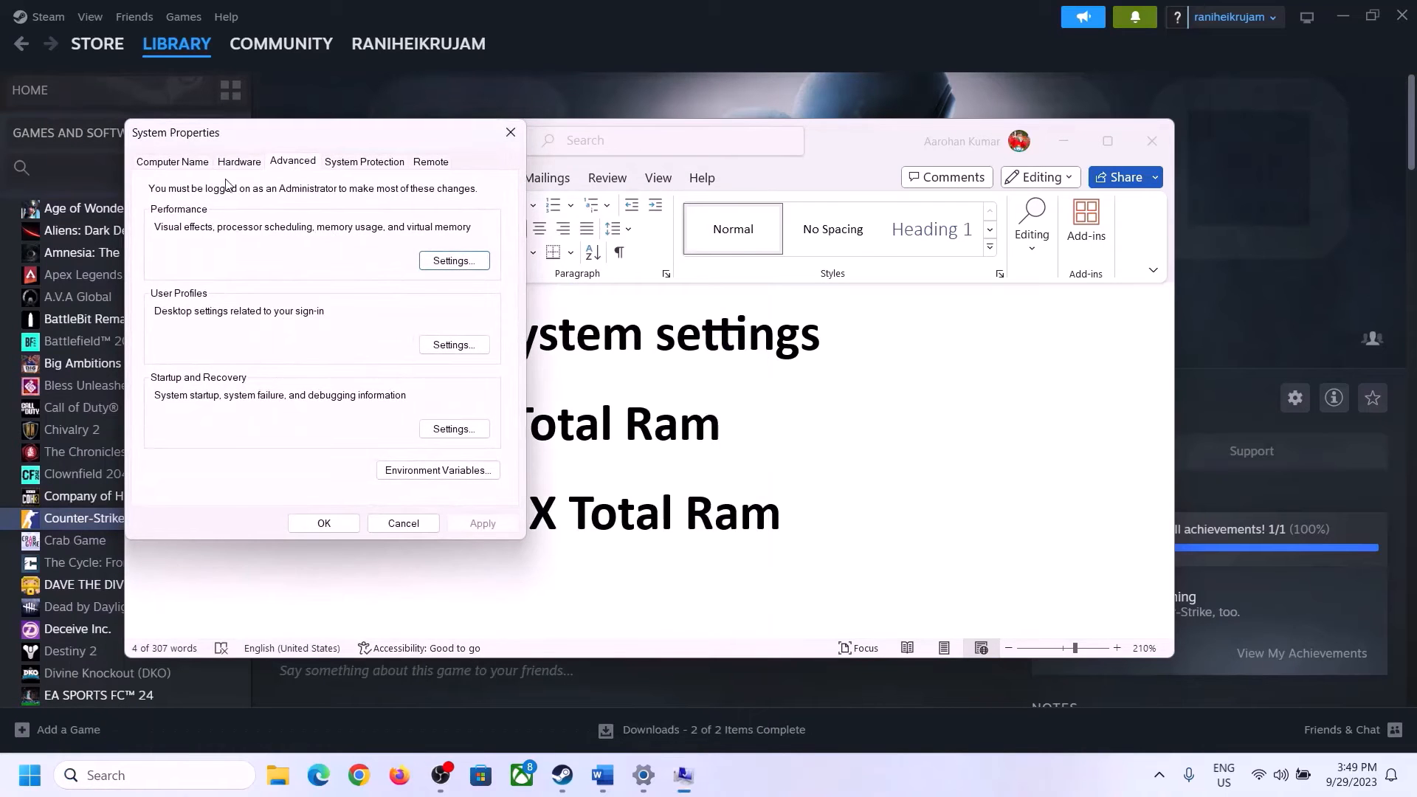
# Open Virtual Memory from Performance Options, turn off automatic paging file management and choose a custom size for drive C:
pyautogui.moveTo(294, 142); pyautogui.dragTo(633, 253)
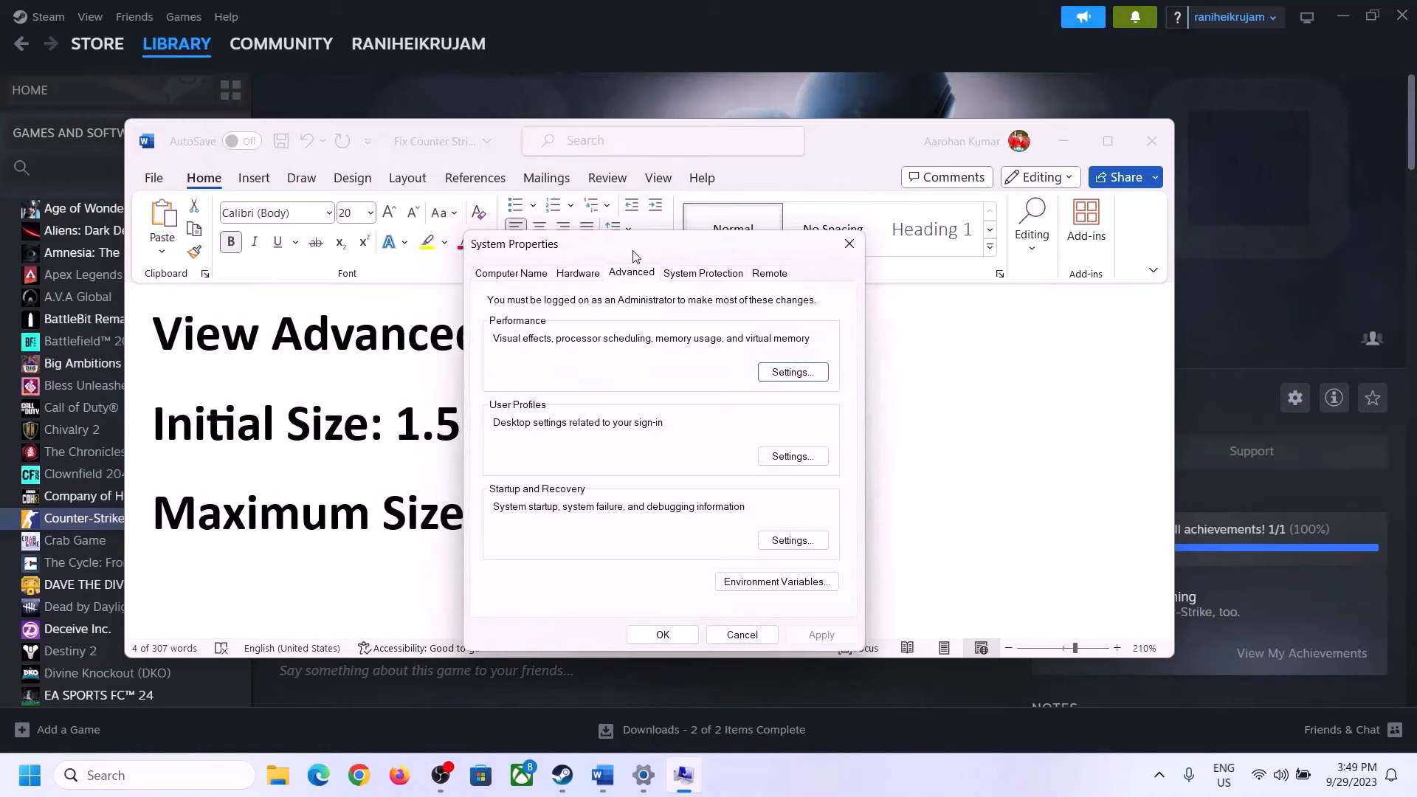
pyautogui.click(793, 373)
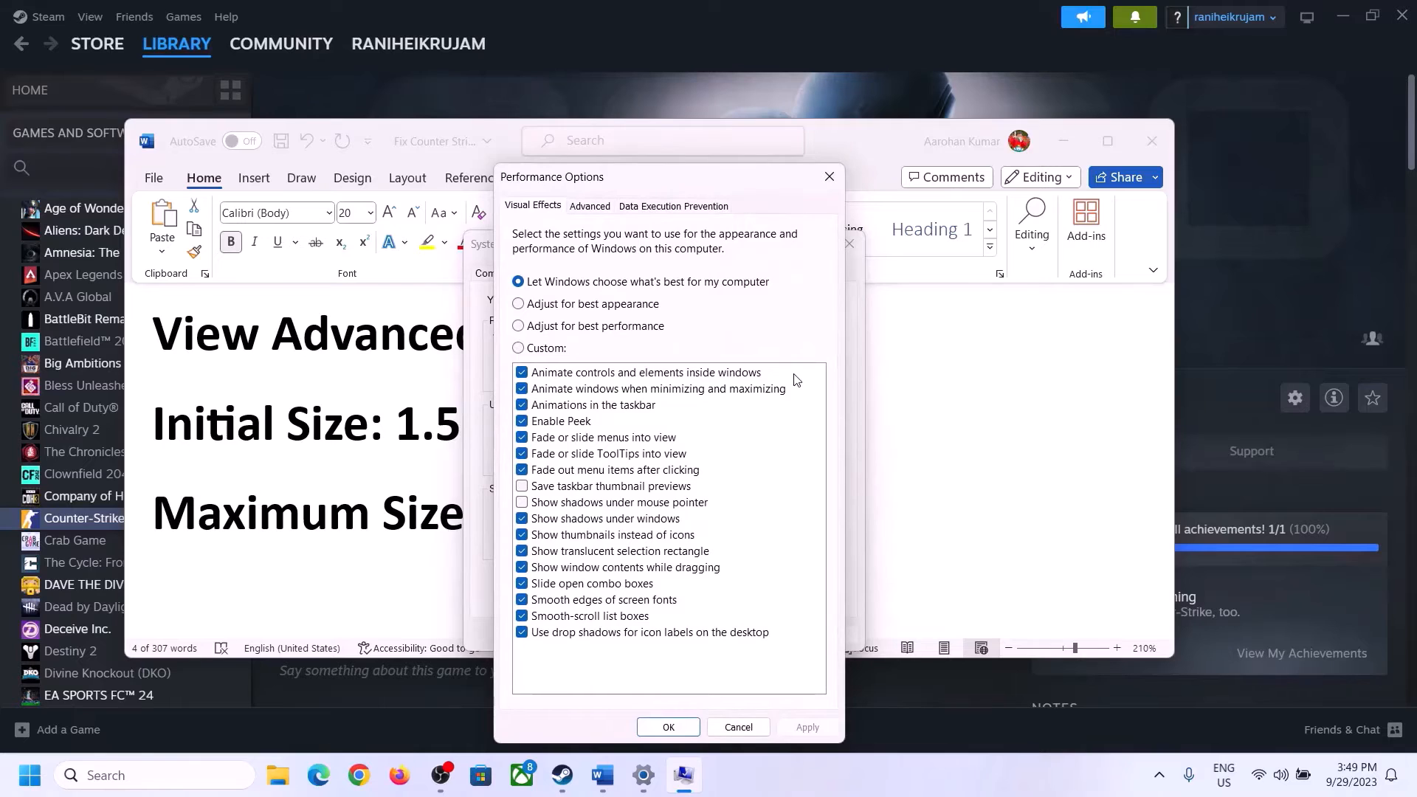
pyautogui.click(595, 209)
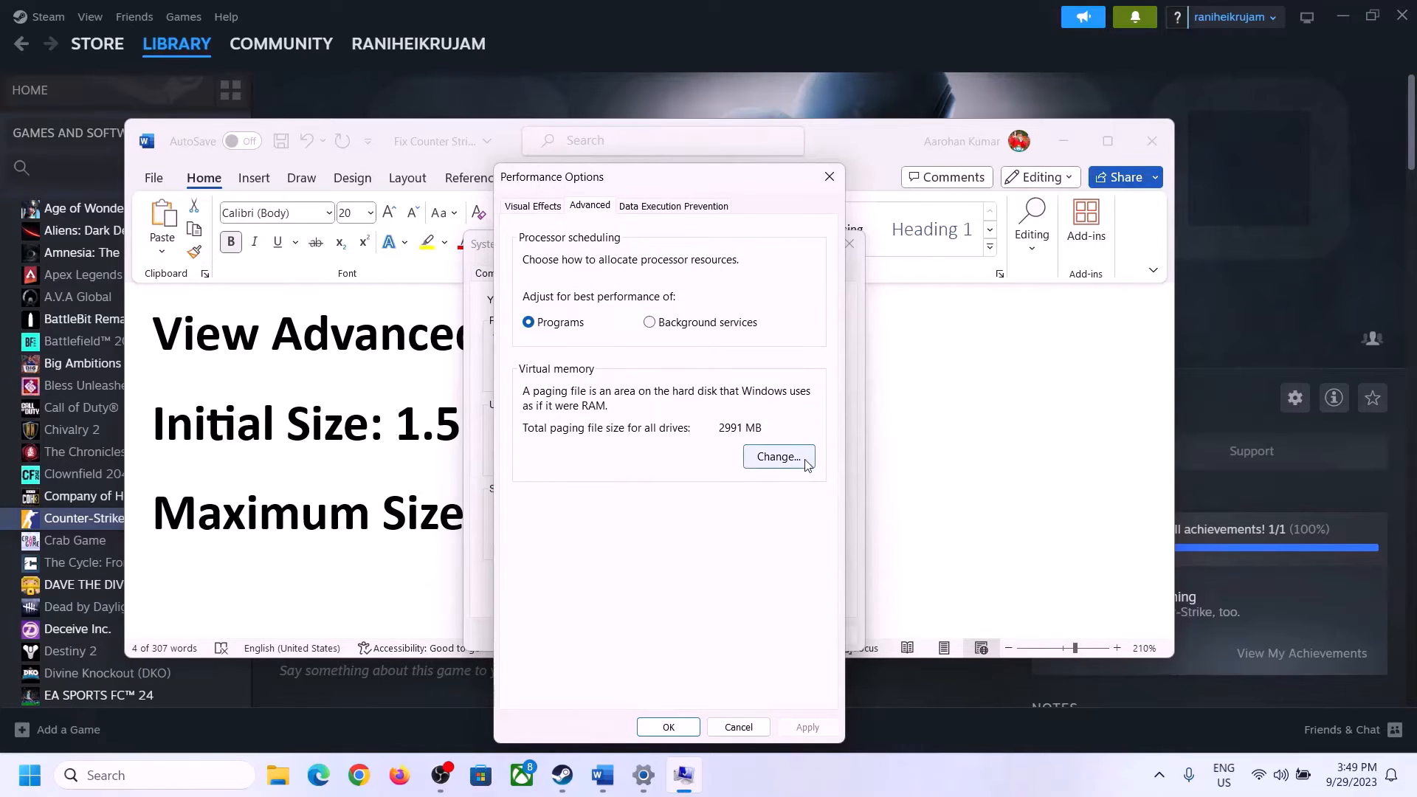
pyautogui.click(783, 459)
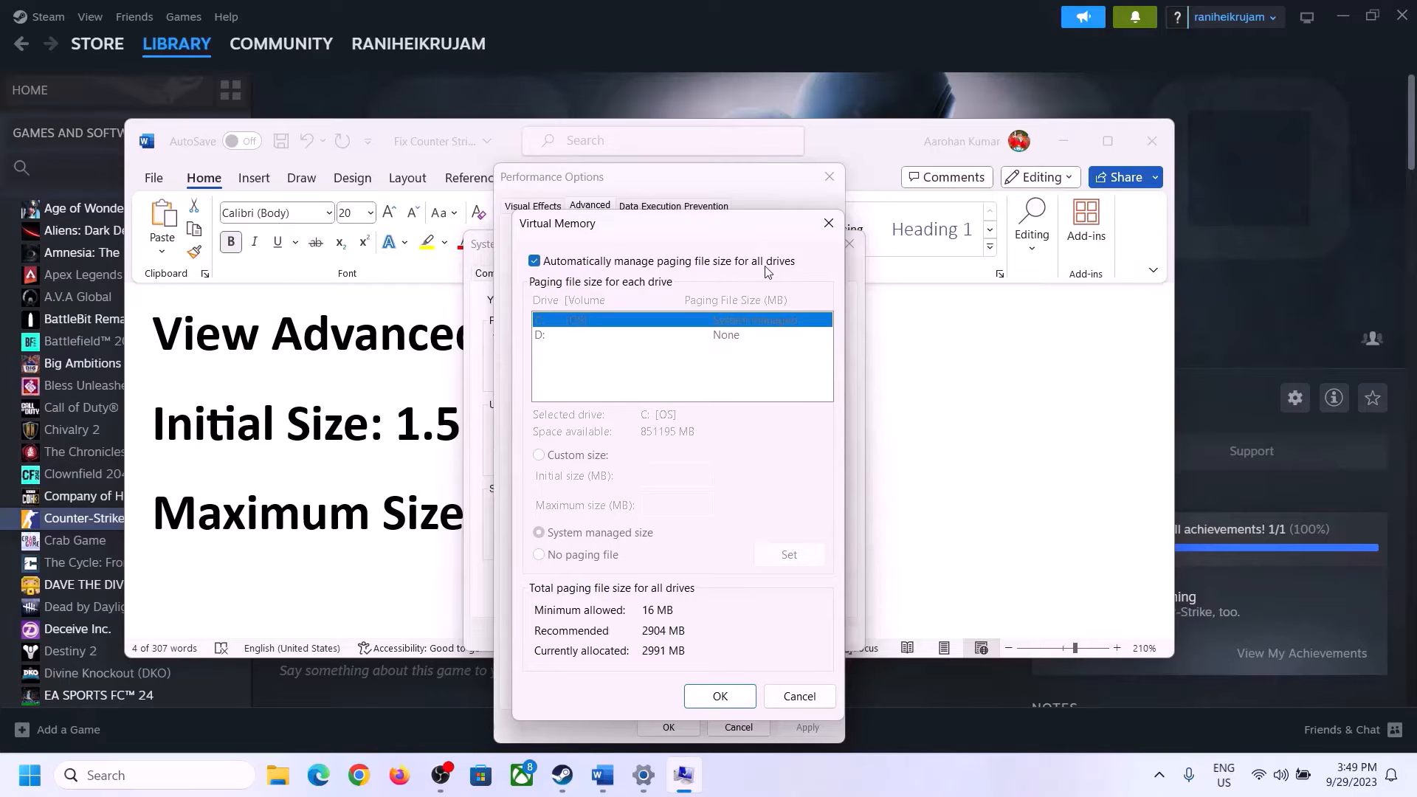
pyautogui.click(535, 261)
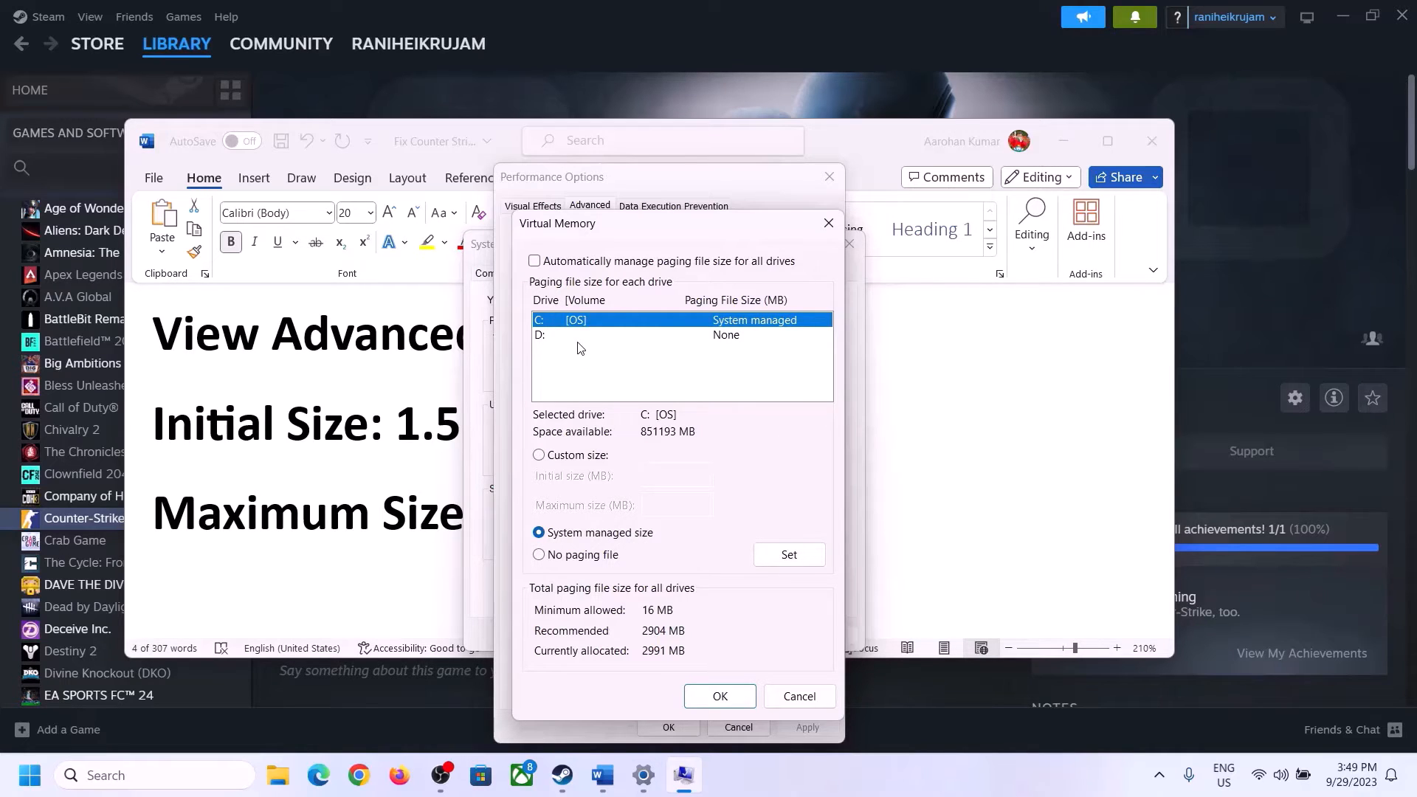
pyautogui.click(540, 458)
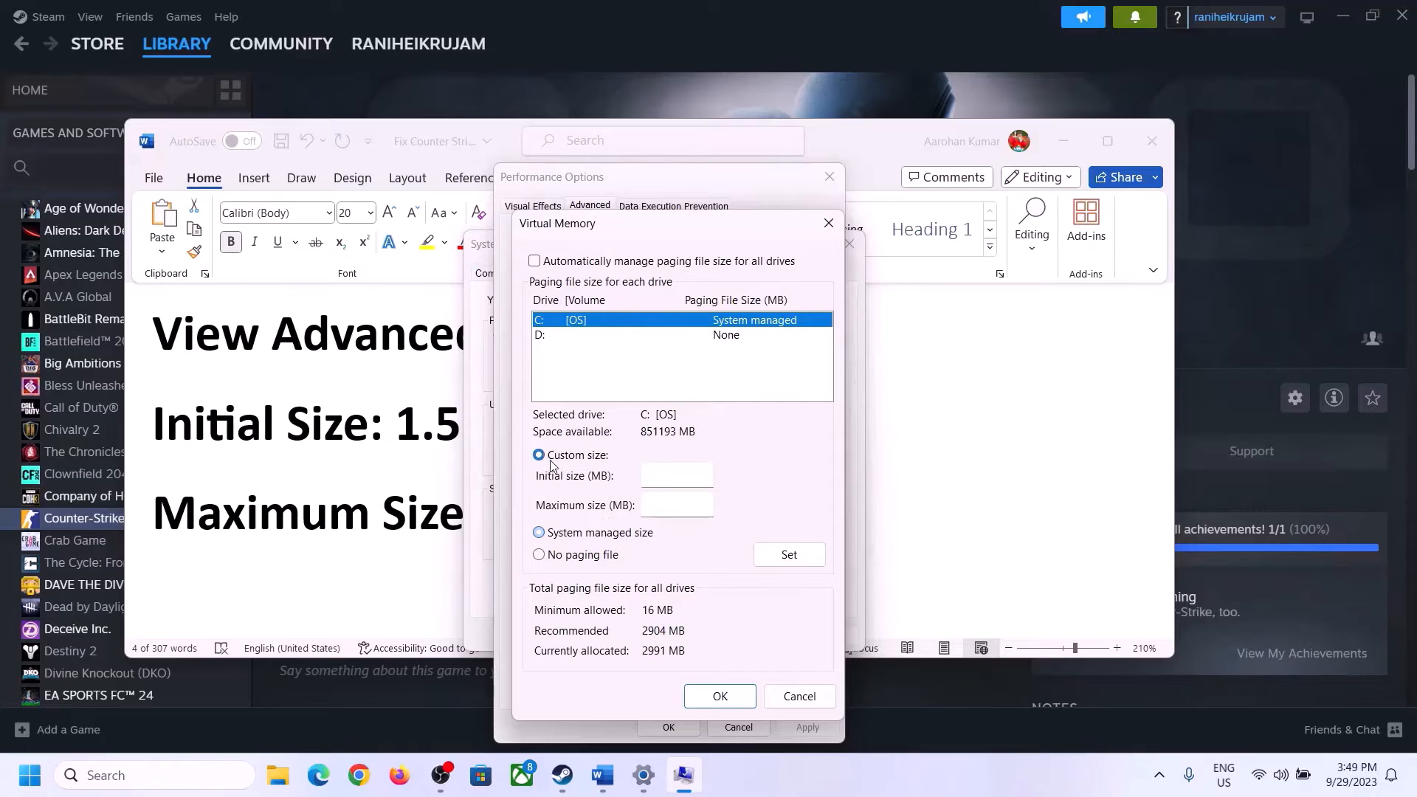
# Select the document's initial size formula, 1.5 x Total Ram
pyautogui.click(404, 434)
pyautogui.moveTo(406, 424); pyautogui.dragTo(657, 441)
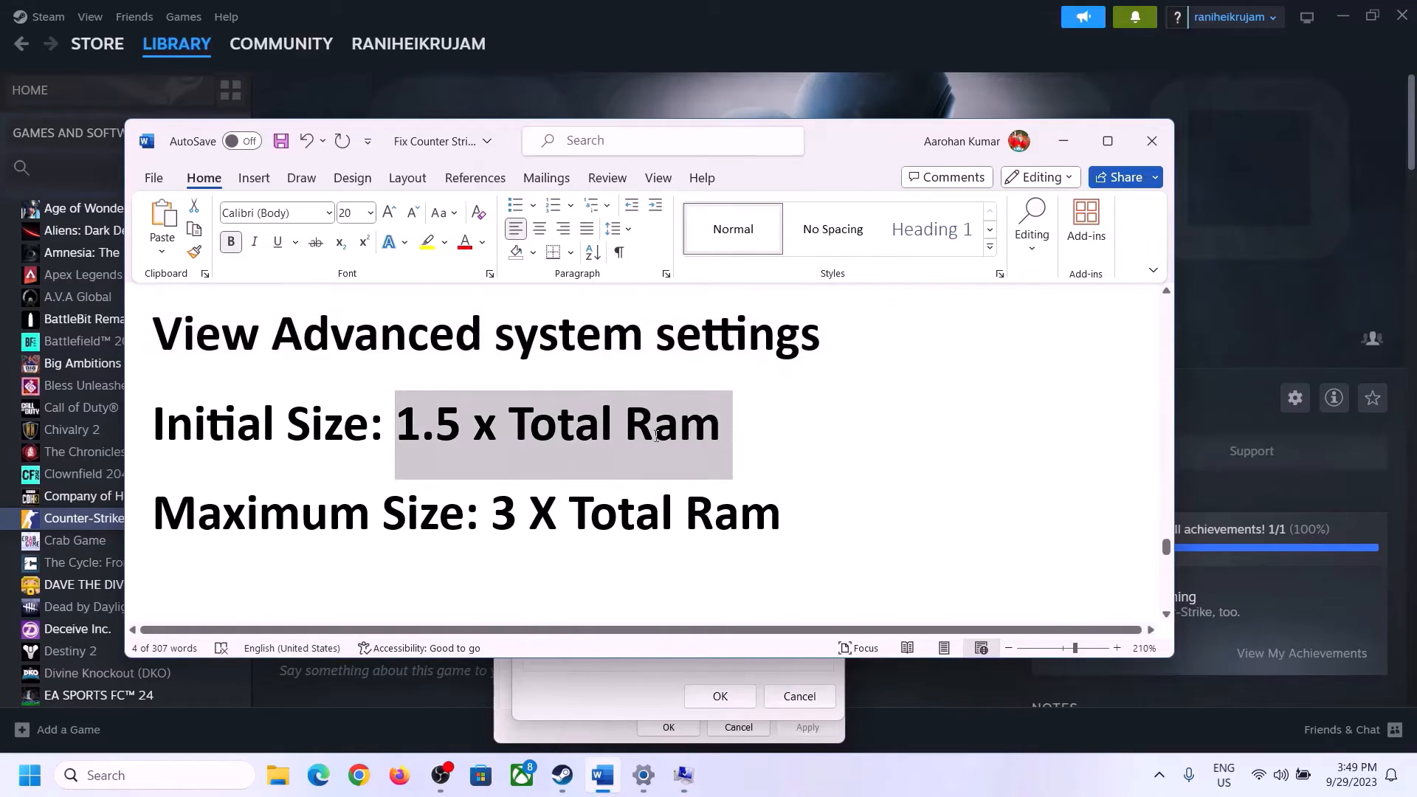
pyautogui.click(644, 776)
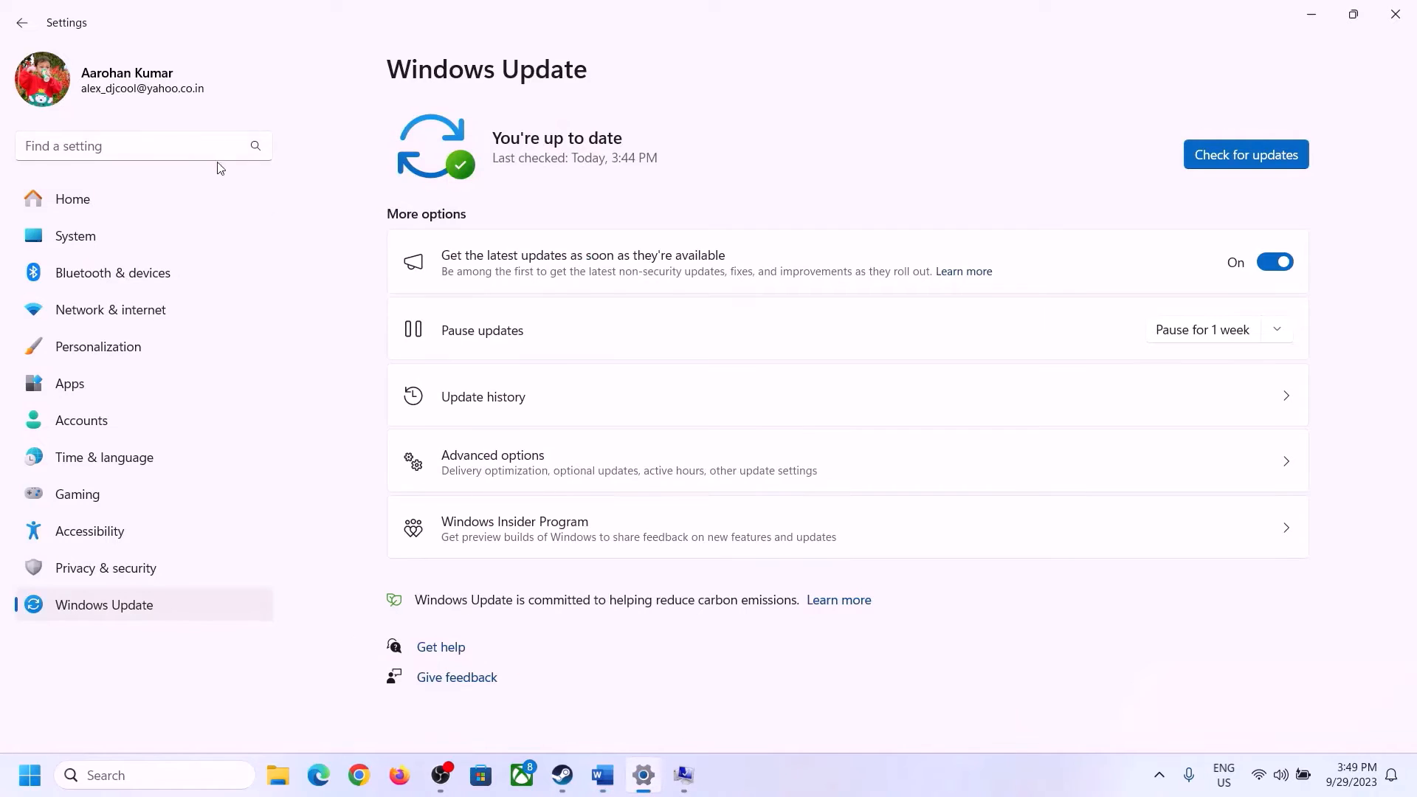
# Open System > About in Settings and check the installed RAM amount
pyautogui.click(68, 240)
pyautogui.scroll(-7, 521, 572)
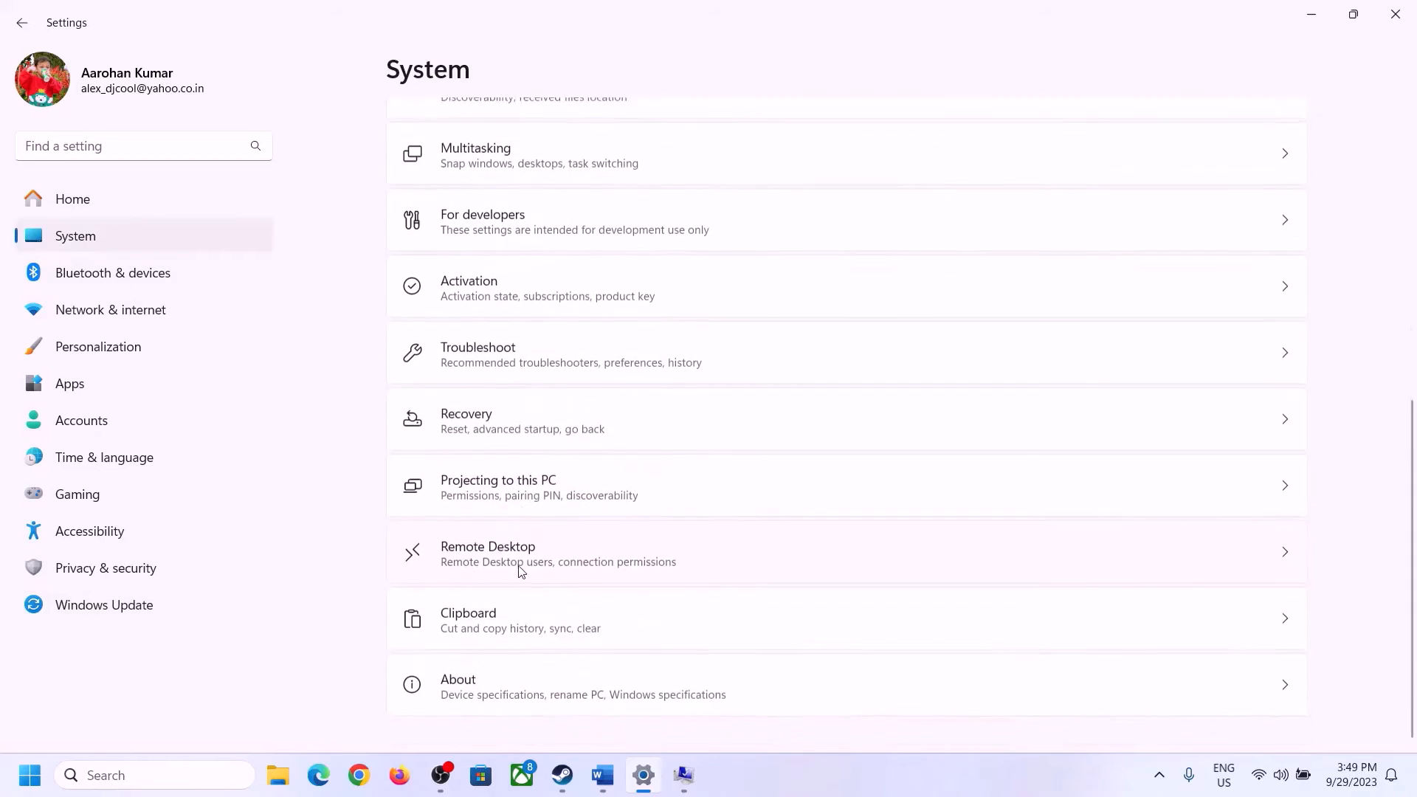
pyautogui.click(468, 700)
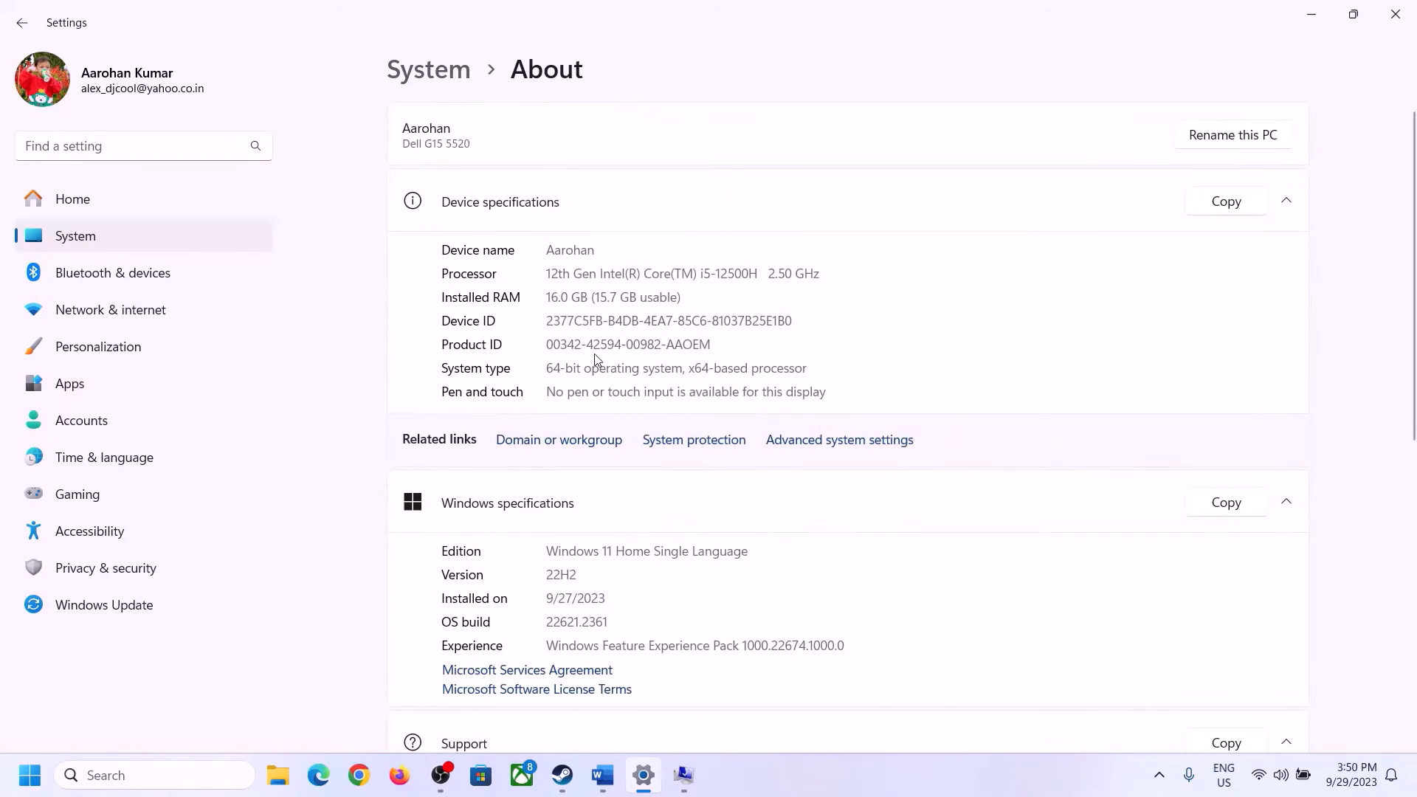
pyautogui.moveTo(561, 296); pyautogui.dragTo(540, 296)
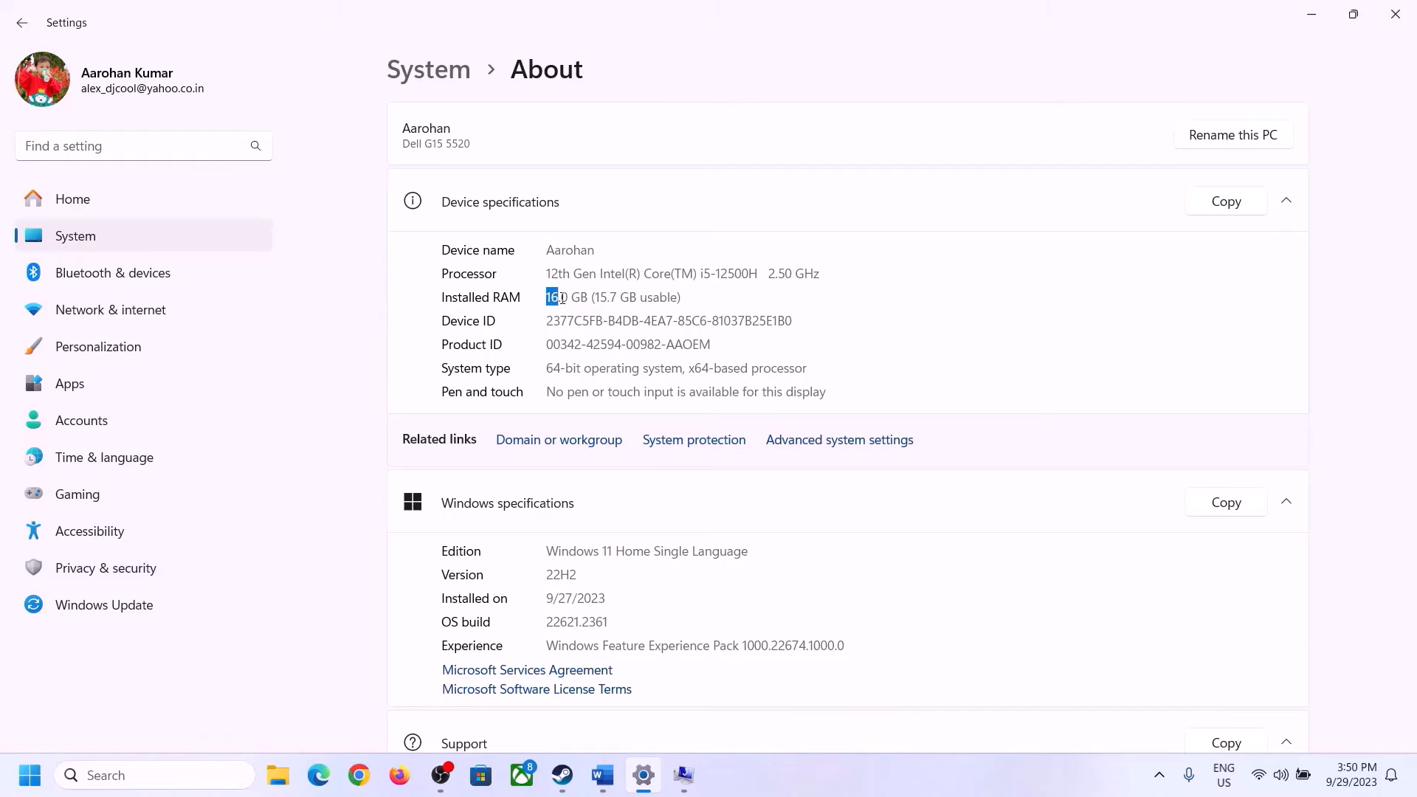
pyautogui.click(571, 299)
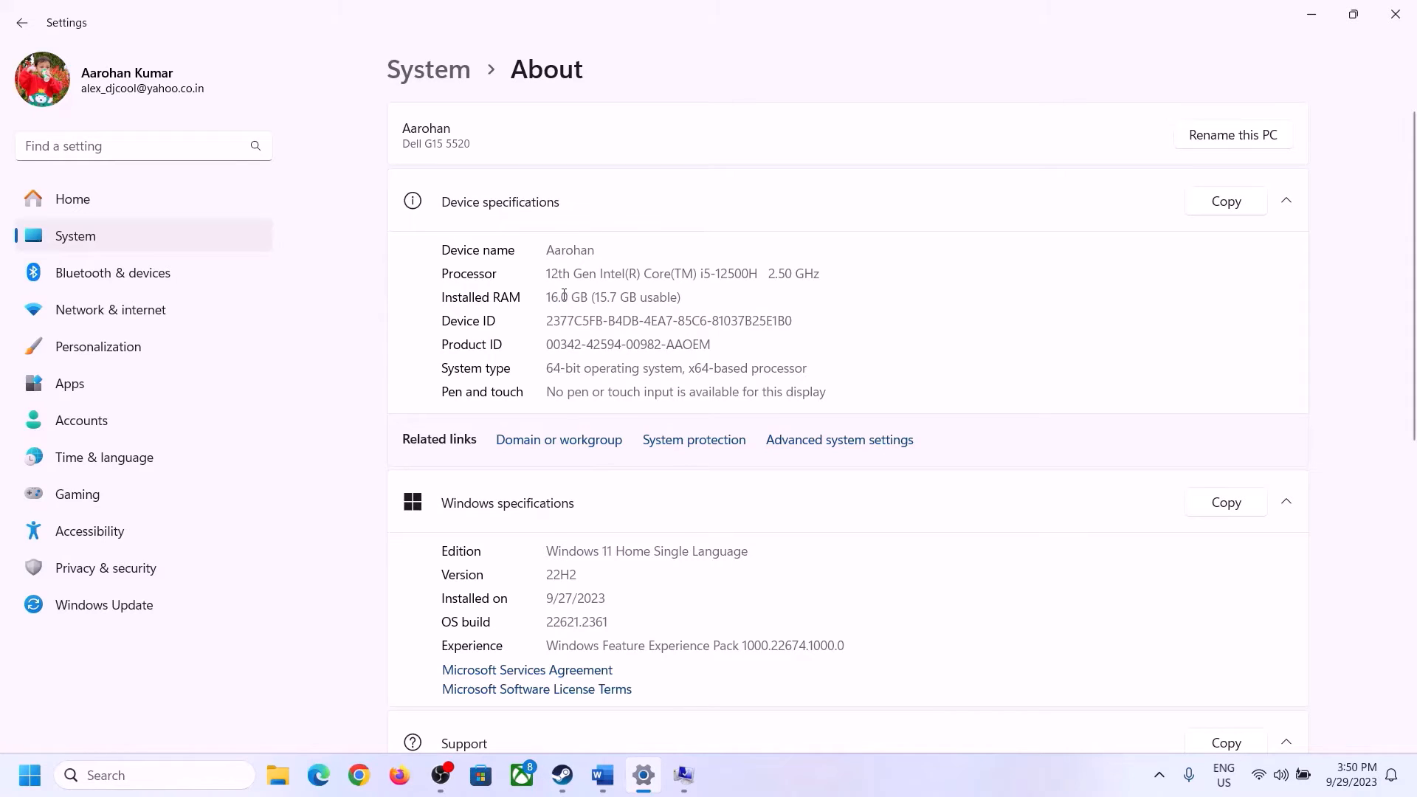
pyautogui.moveTo(564, 295); pyautogui.dragTo(541, 290)
# Launch Calculator by running calc from the Run dialog
pyautogui.click(681, 775)
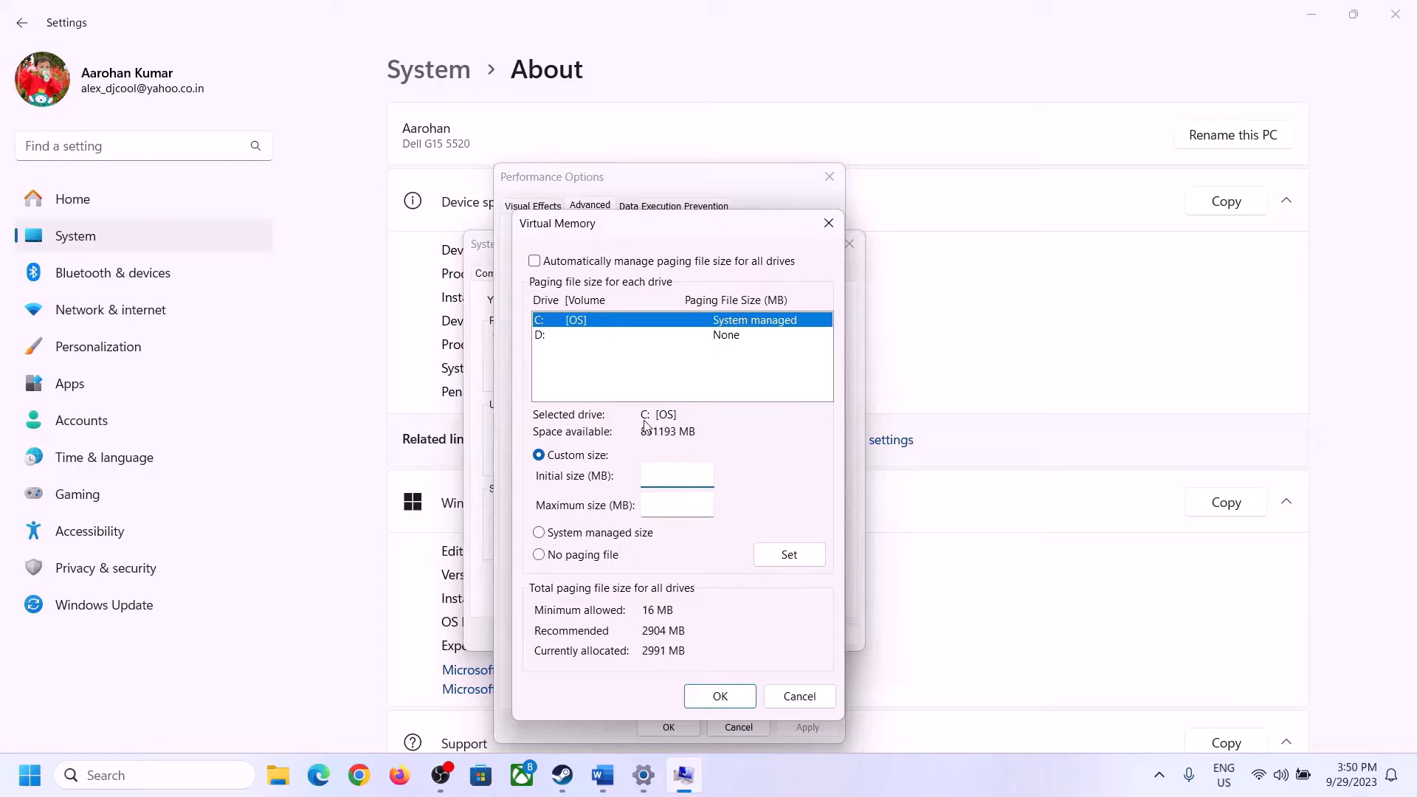
pyautogui.moveTo(644, 775)
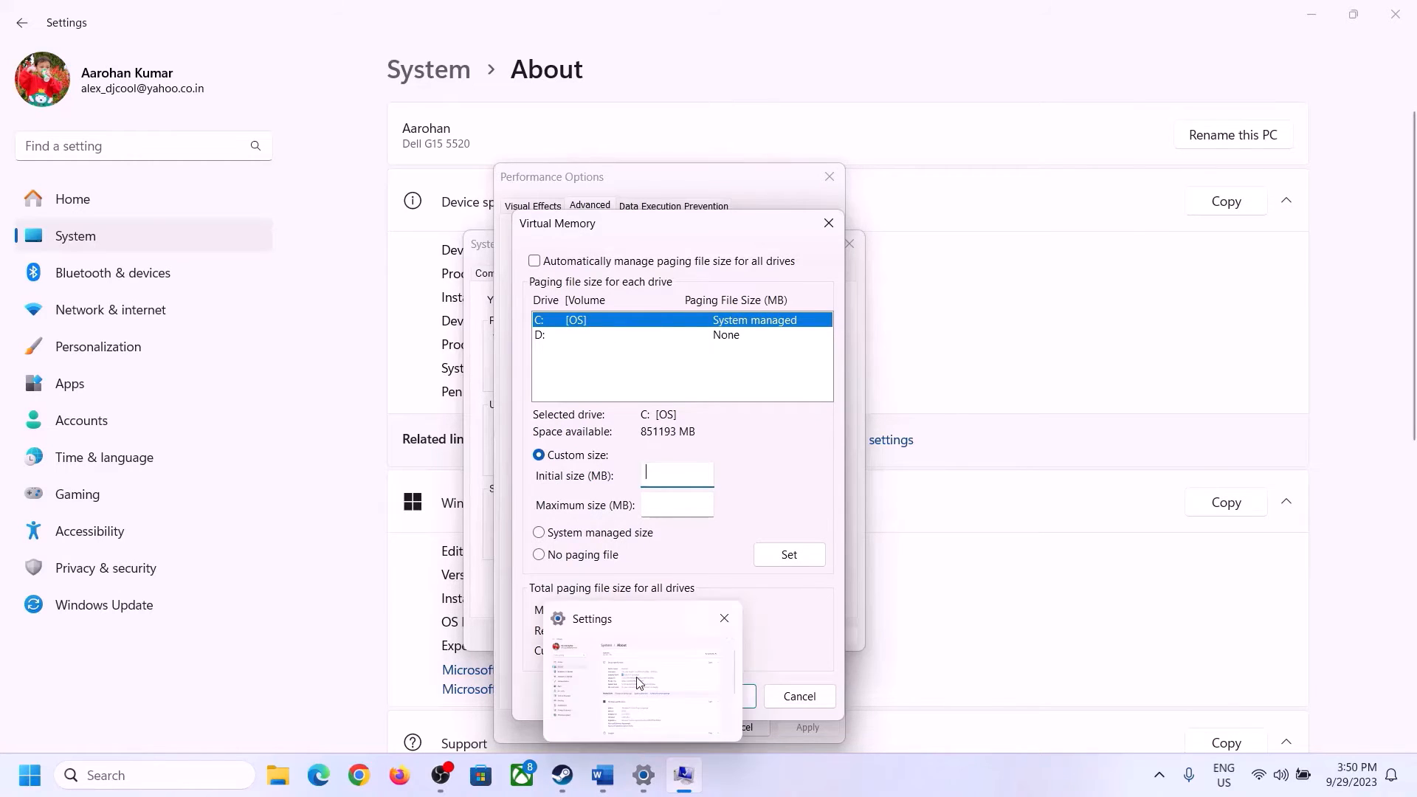
pyautogui.press('super+r')
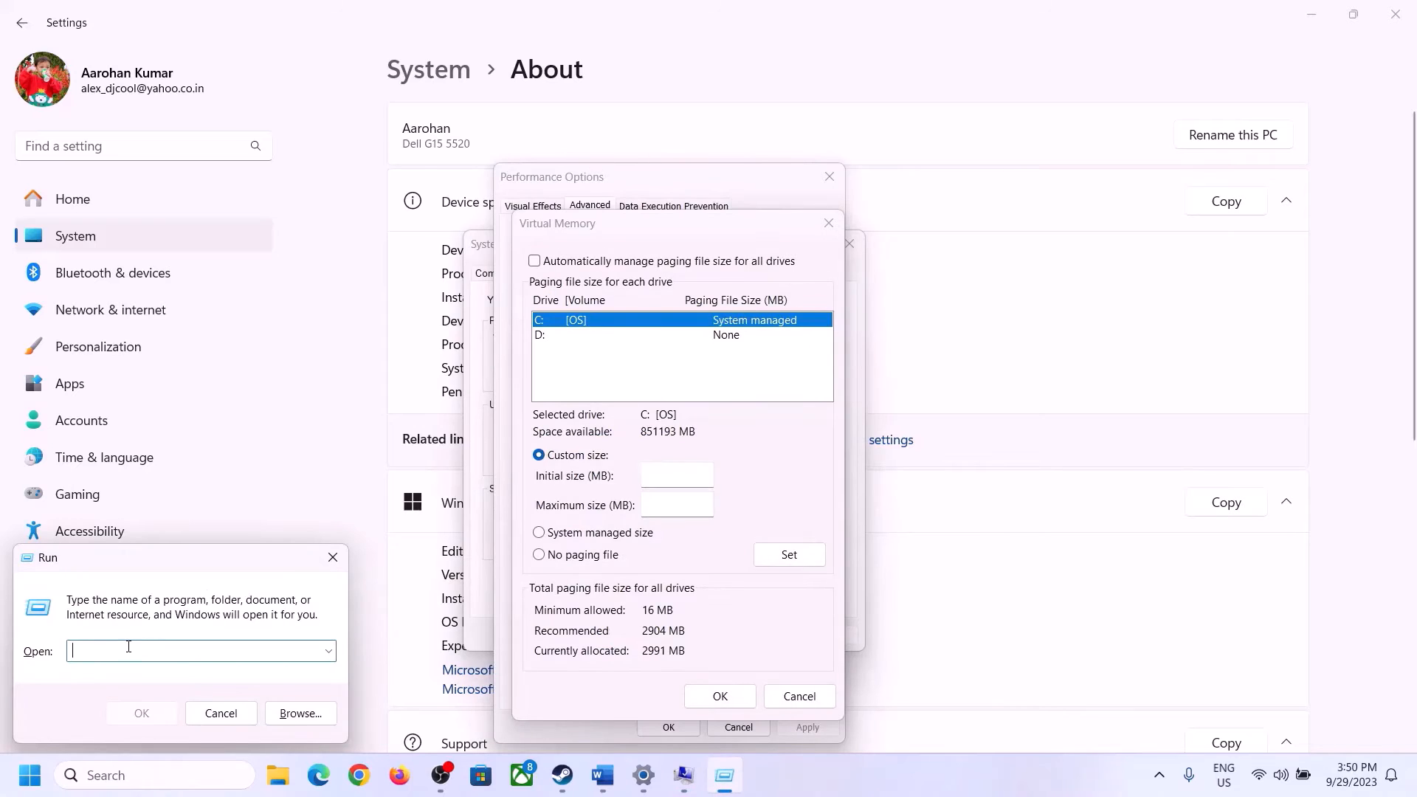
pyautogui.write('calc')
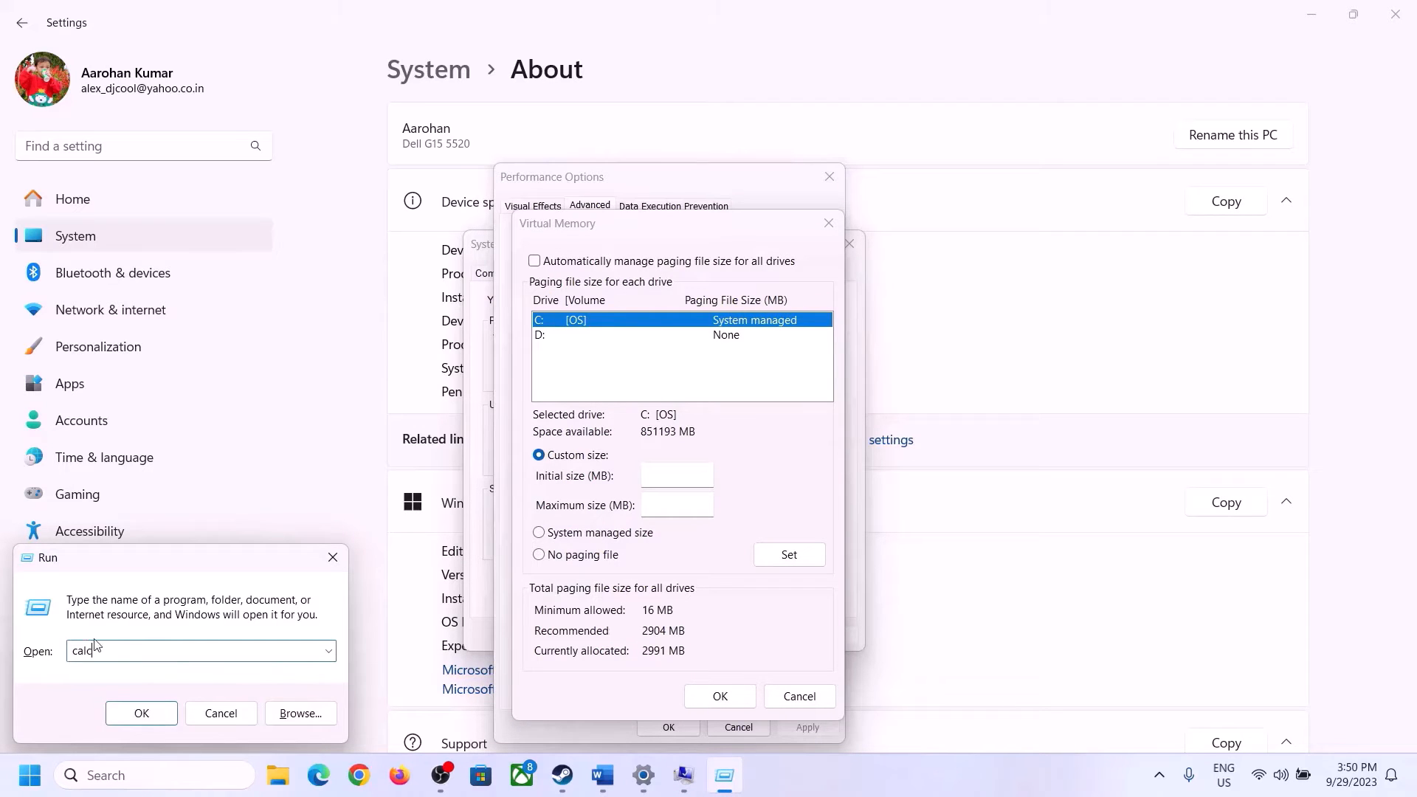
pyautogui.click(141, 713)
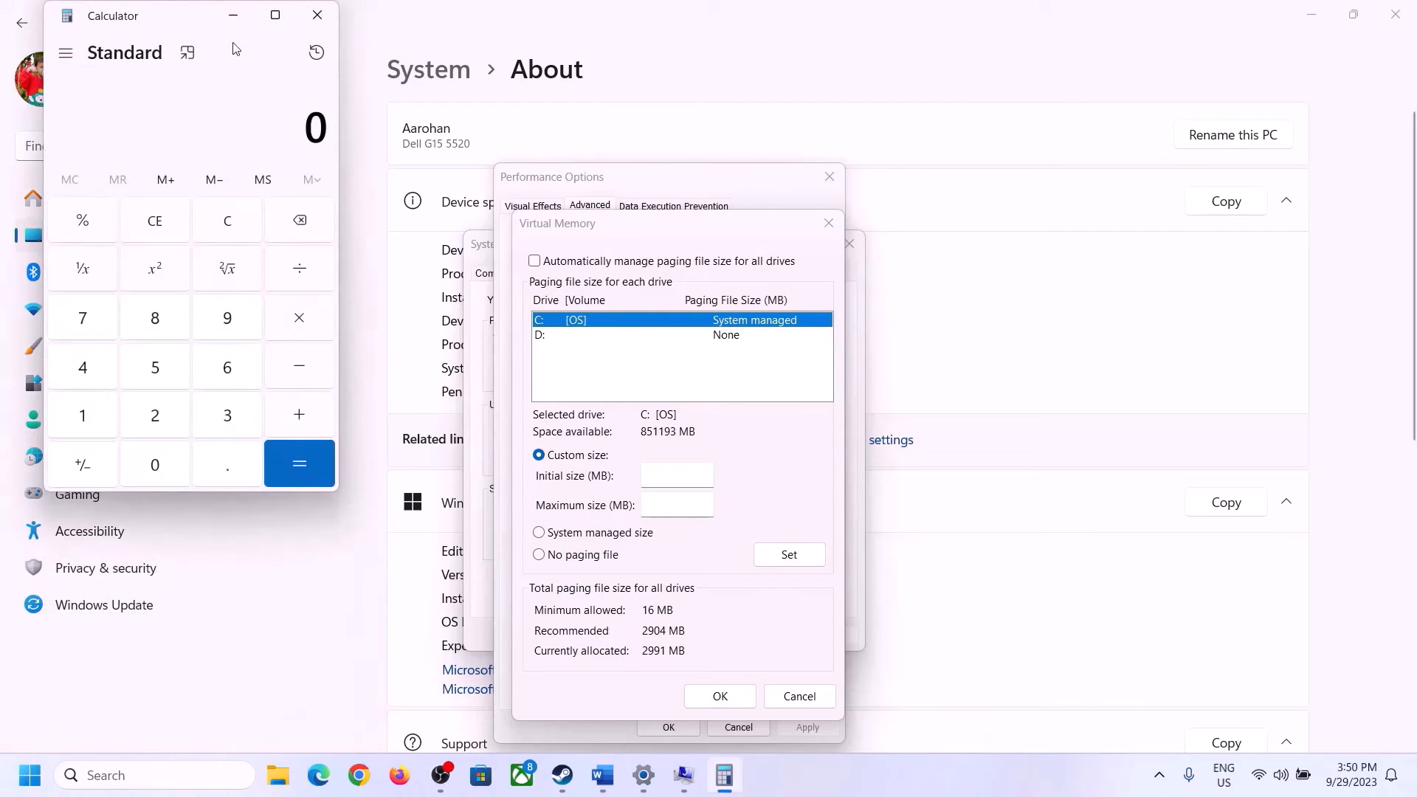
# Multiply 16 by 1024 in Calculator to convert the installed RAM to megabytes
pyautogui.moveTo(176, 28); pyautogui.dragTo(1031, 248)
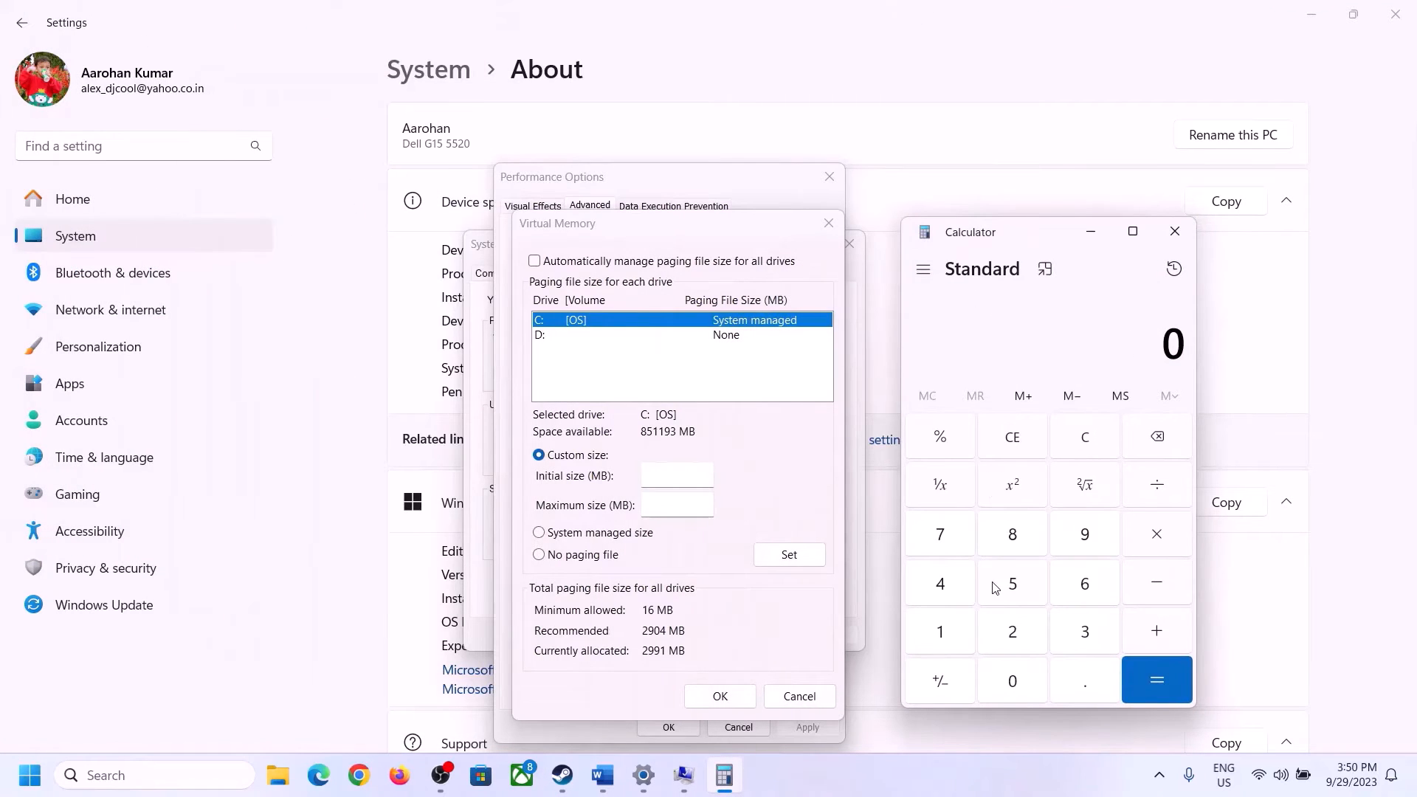
pyautogui.click(602, 788)
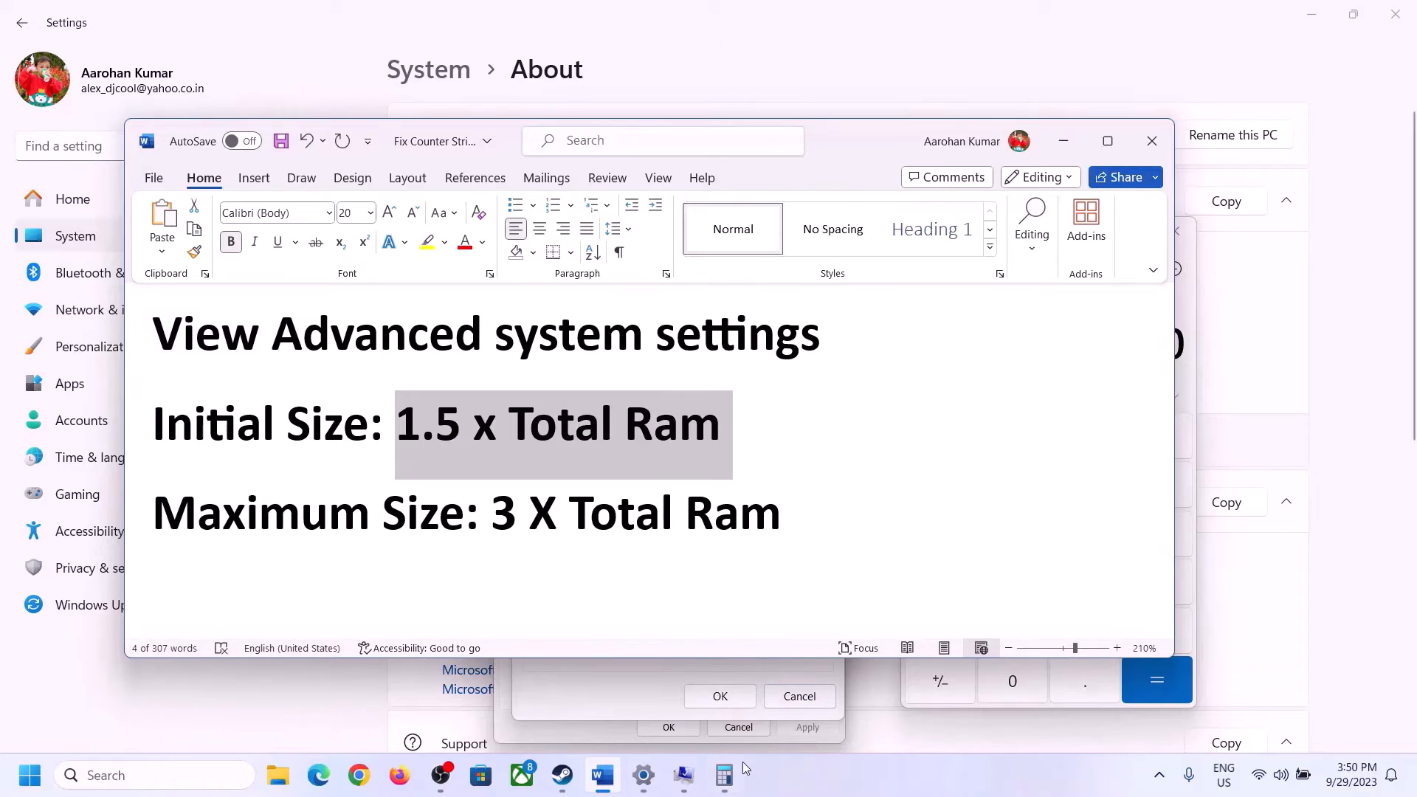
pyautogui.click(725, 775)
pyautogui.click(949, 632)
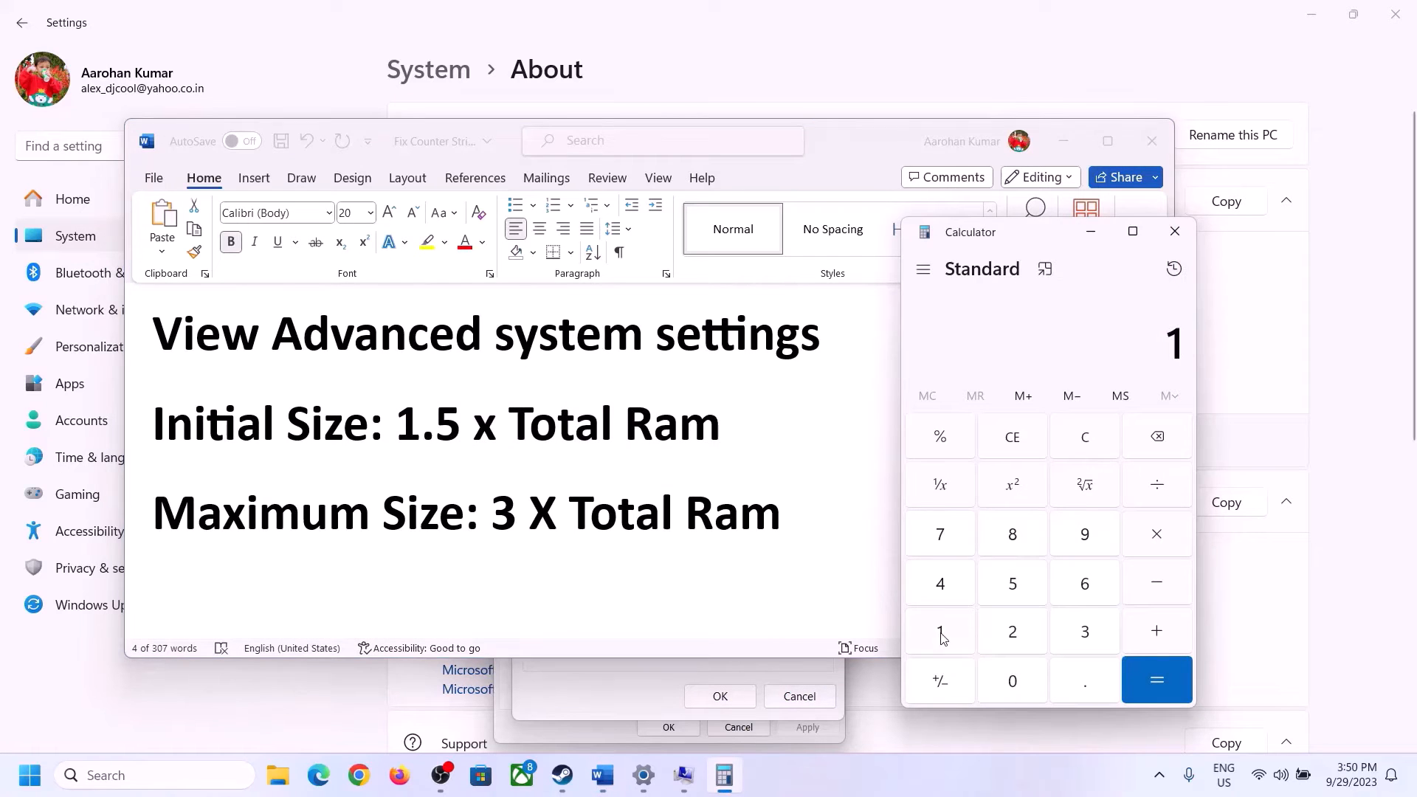
pyautogui.click(1080, 596)
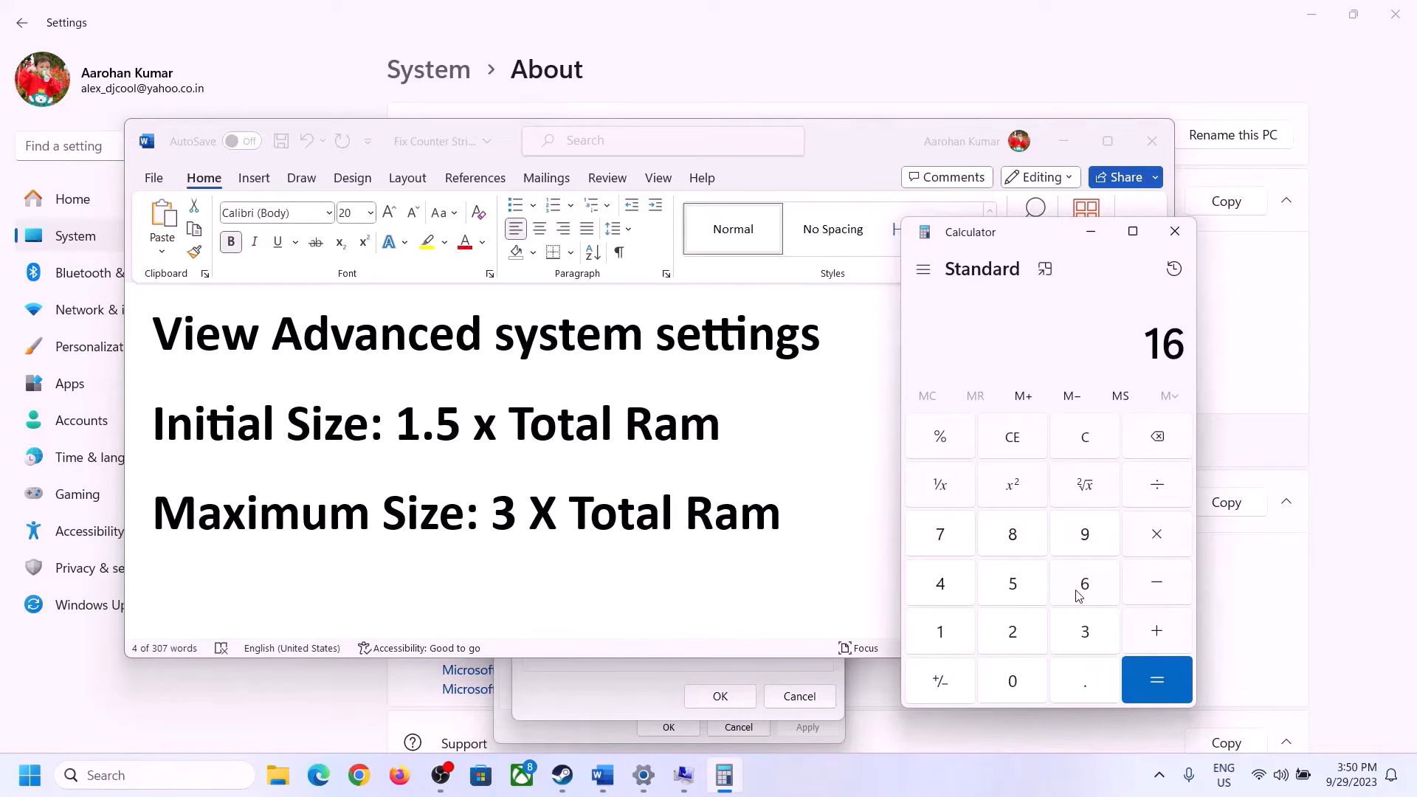
pyautogui.click(1086, 443)
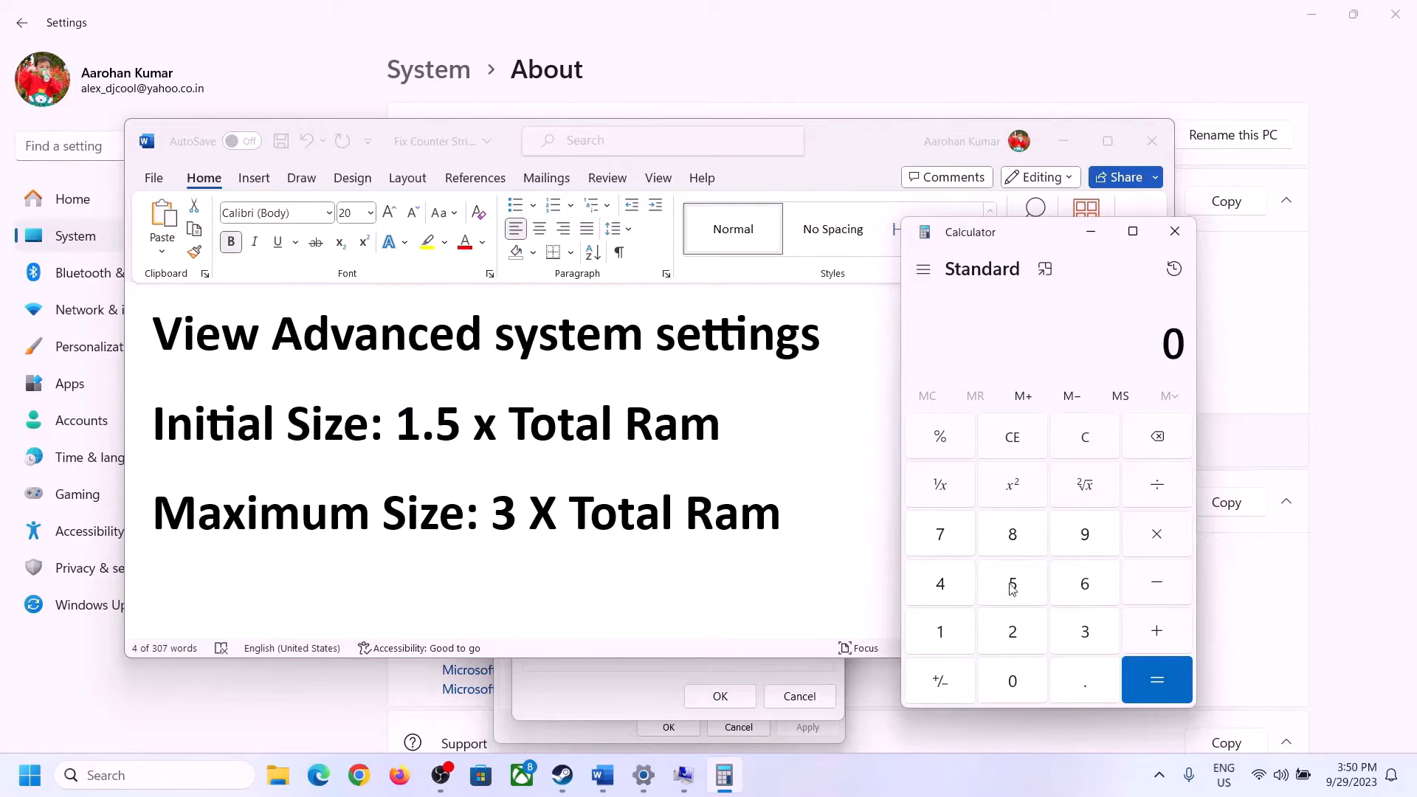
pyautogui.click(952, 633)
pyautogui.click(1065, 590)
pyautogui.click(1157, 541)
pyautogui.click(940, 639)
pyautogui.click(1015, 690)
pyautogui.click(1017, 641)
pyautogui.click(949, 592)
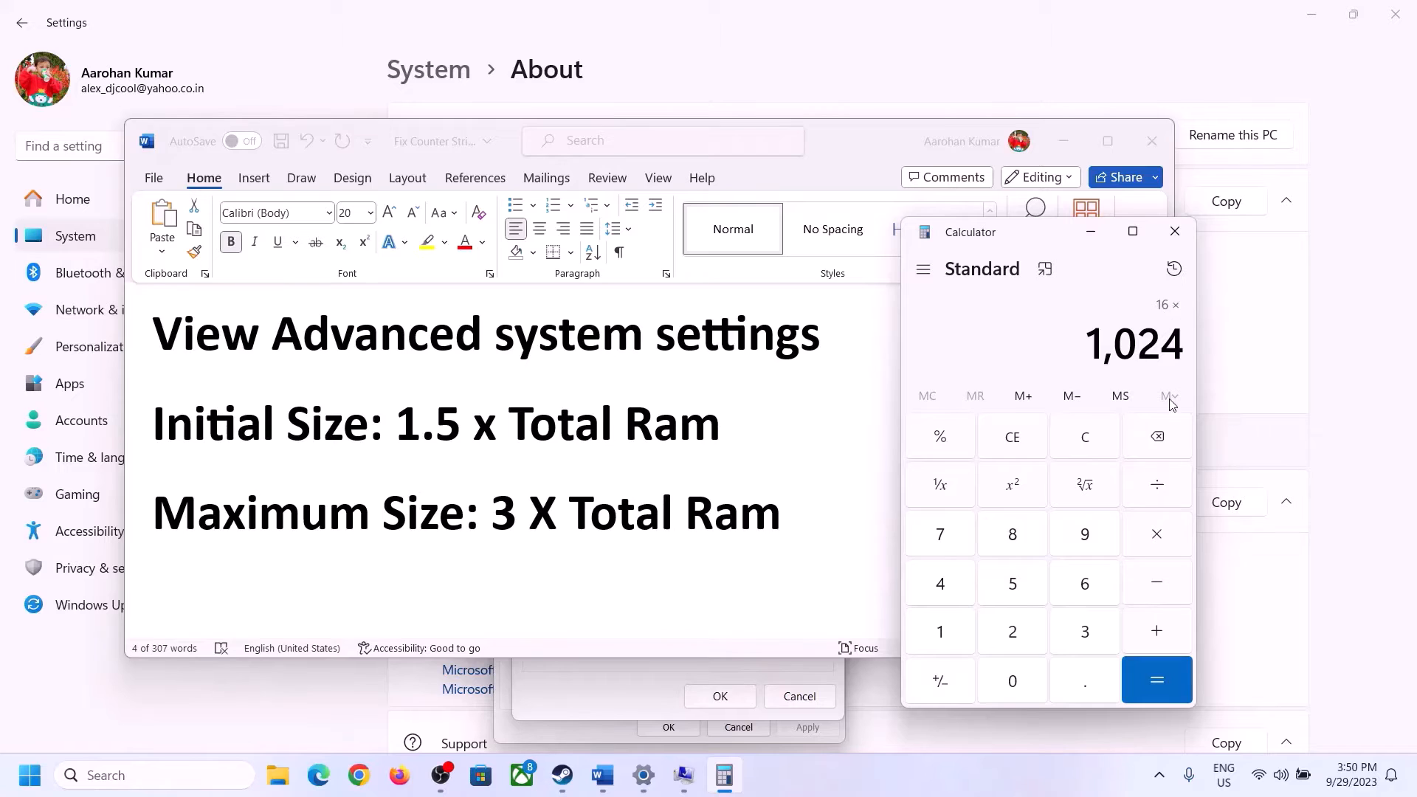
pyautogui.click(1157, 685)
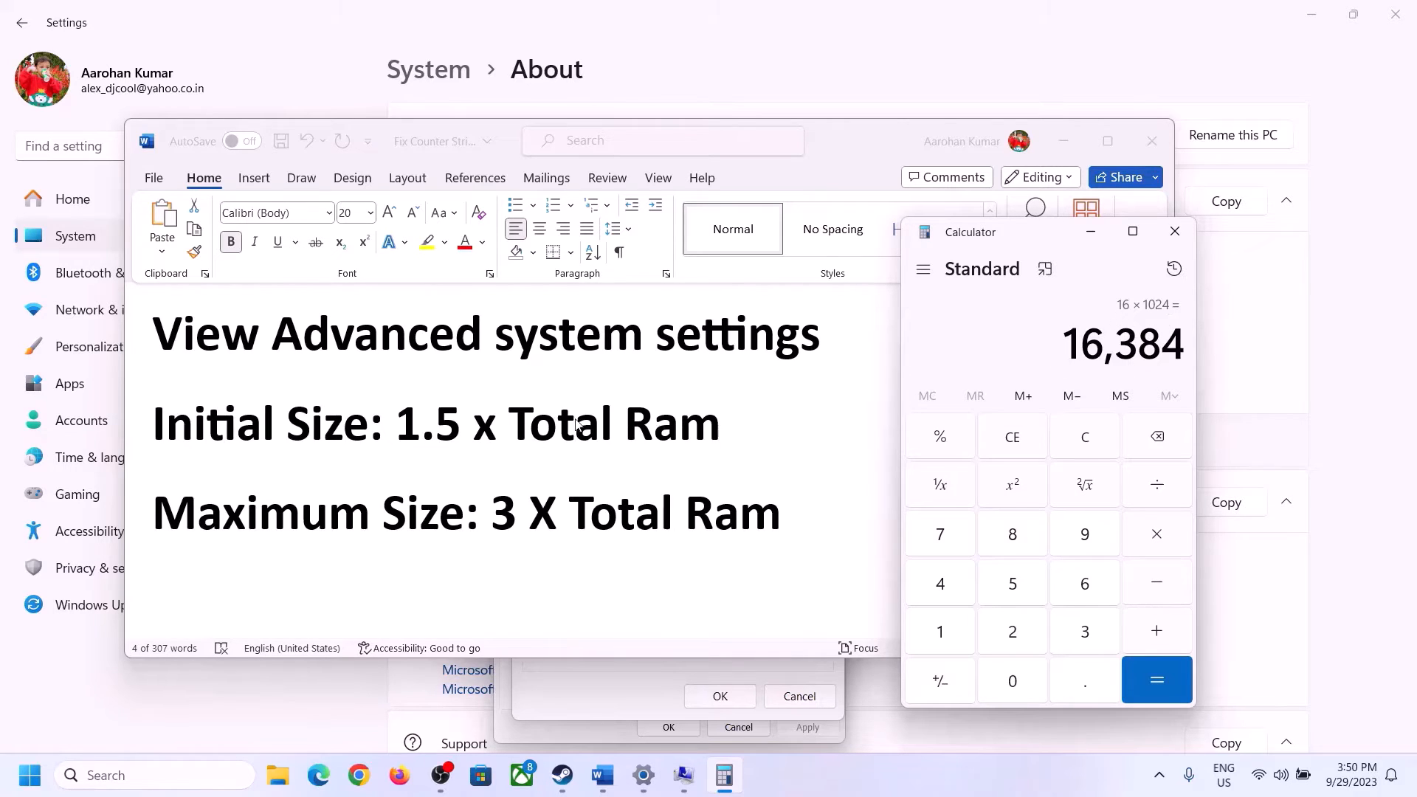
# Multiply that result by 1.5 to get the initial paging file size
pyautogui.click(1160, 543)
pyautogui.click(963, 639)
pyautogui.click(1079, 697)
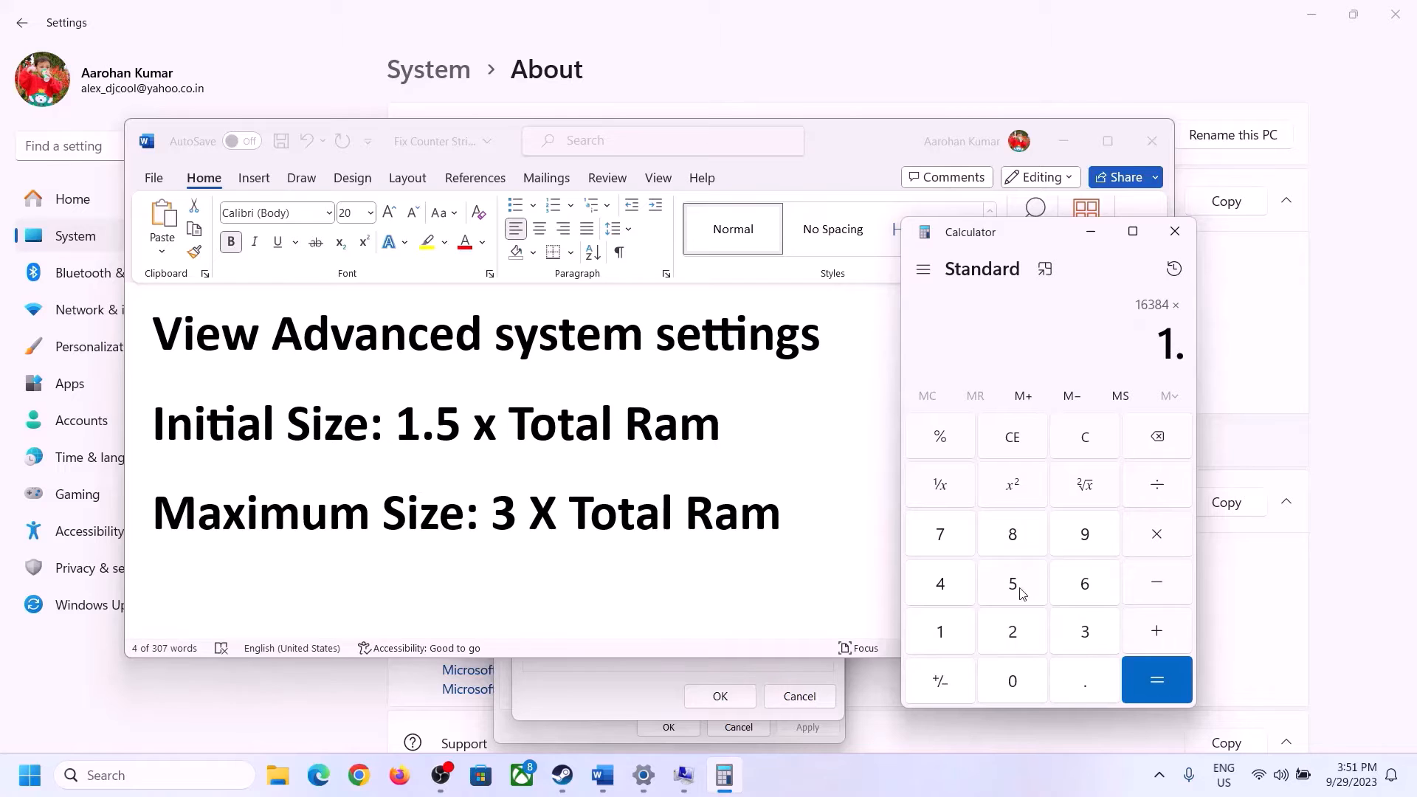
pyautogui.click(1020, 588)
pyautogui.click(1155, 675)
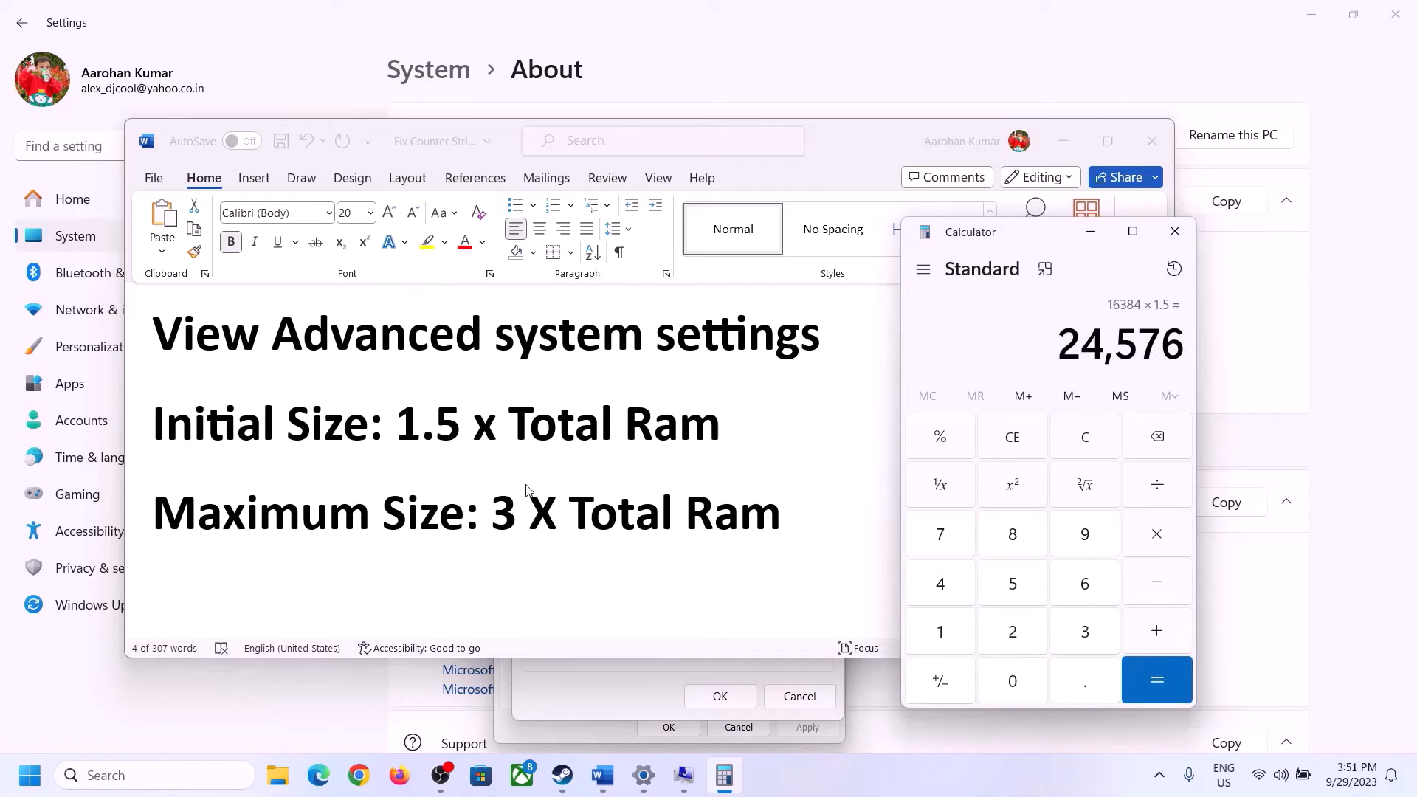
# Enter 24576 as the initial size (MB) for drive C: in Virtual Memory
pyautogui.click(626, 688)
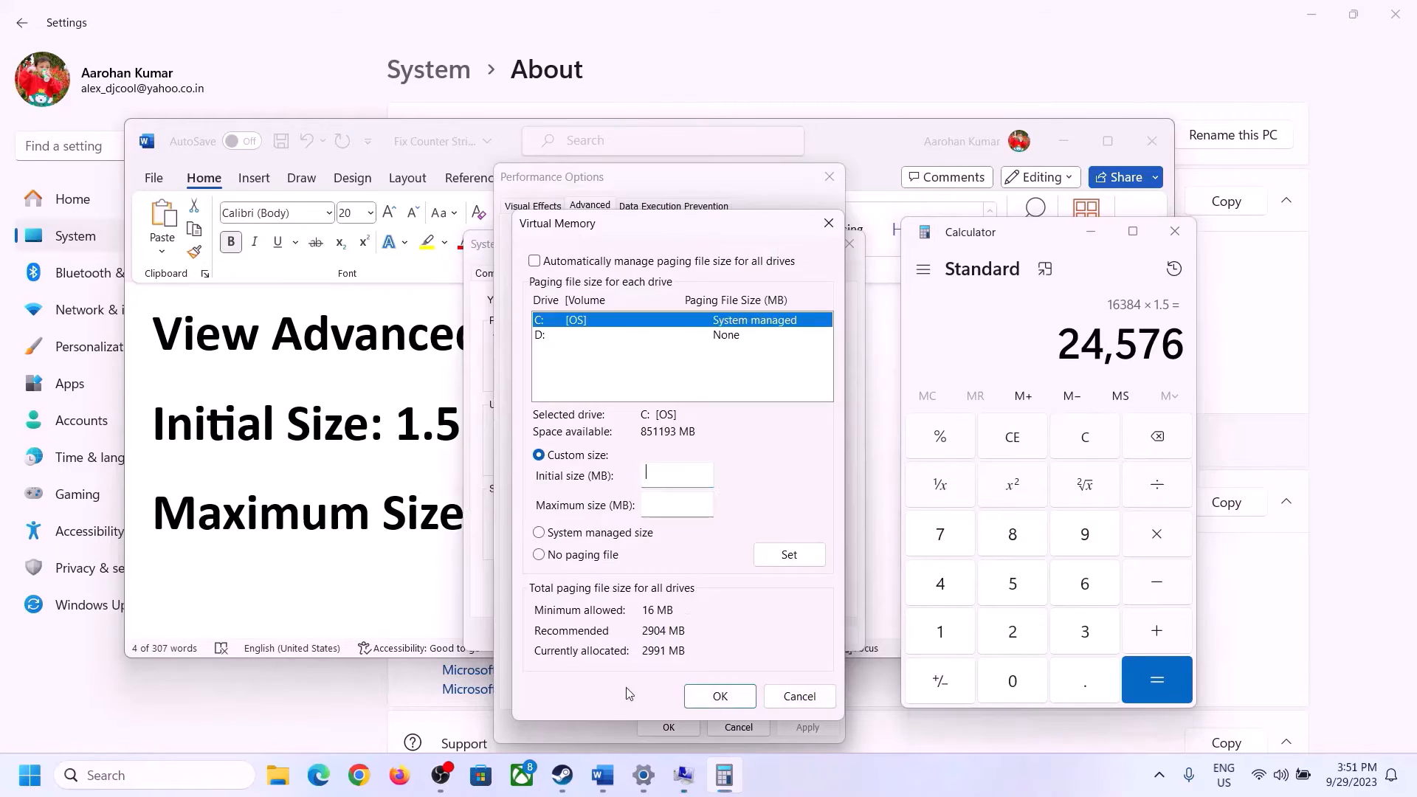
pyautogui.write('24576')
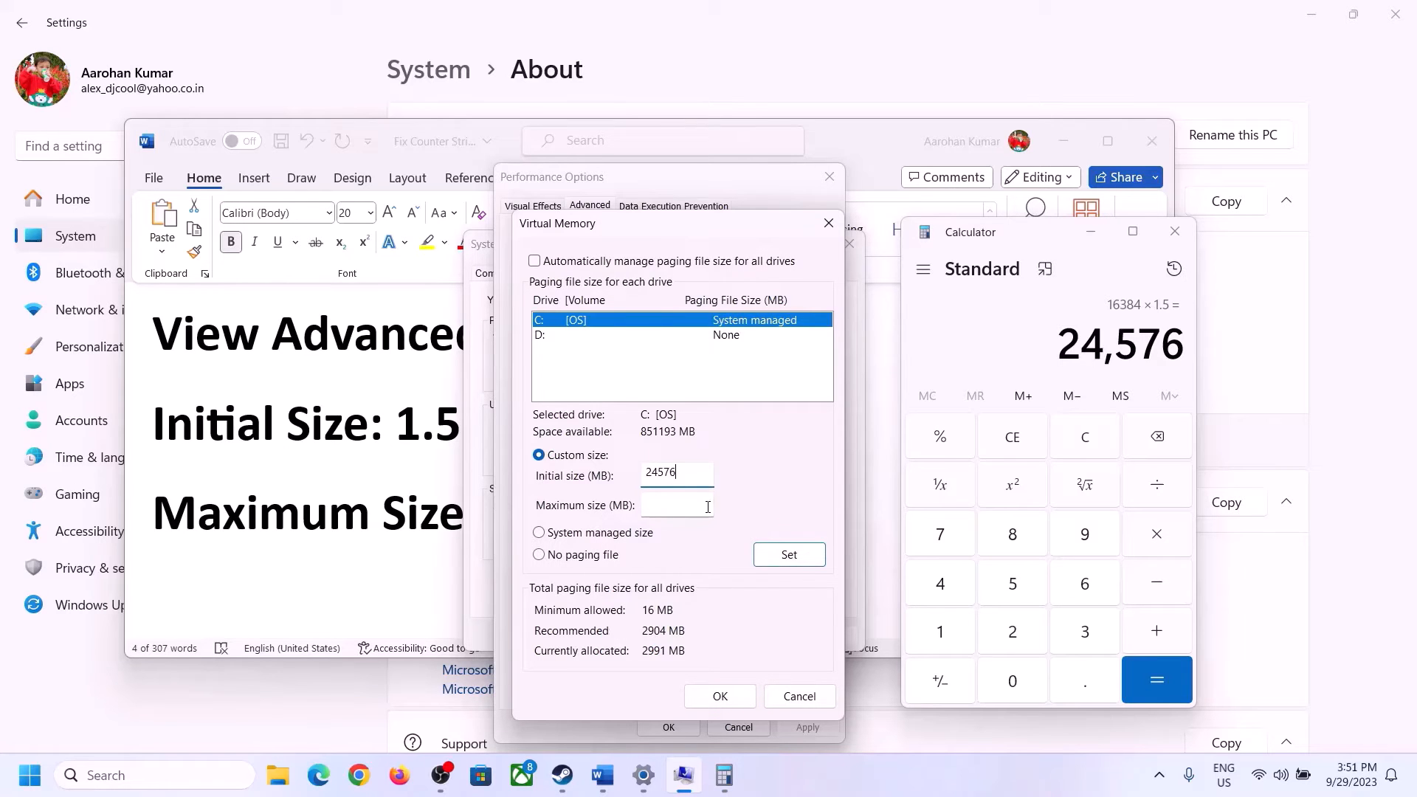
pyautogui.click(709, 504)
# Clear Calculator and multiply 16 by 1024 again for the maximum size calculation
pyautogui.click(418, 514)
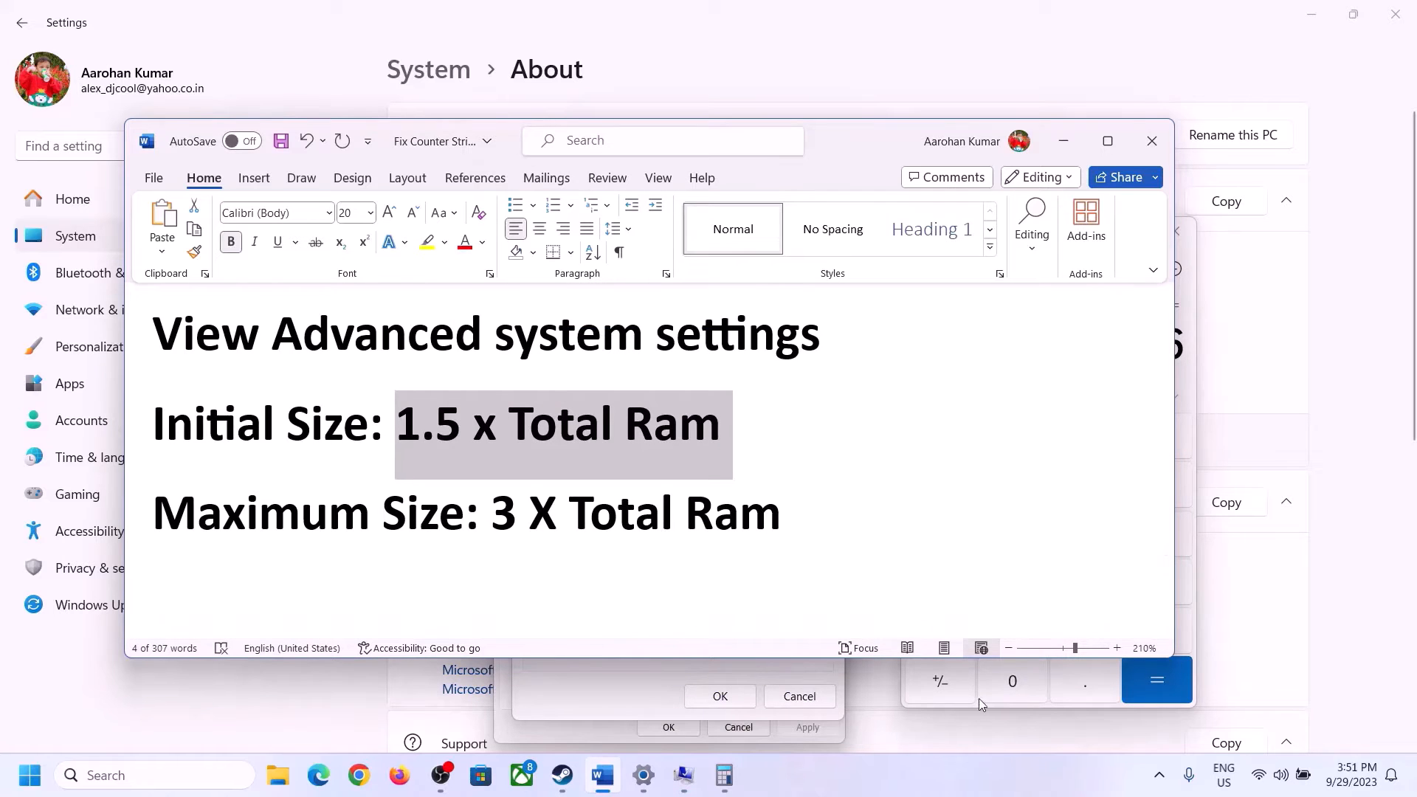
pyautogui.click(1193, 397)
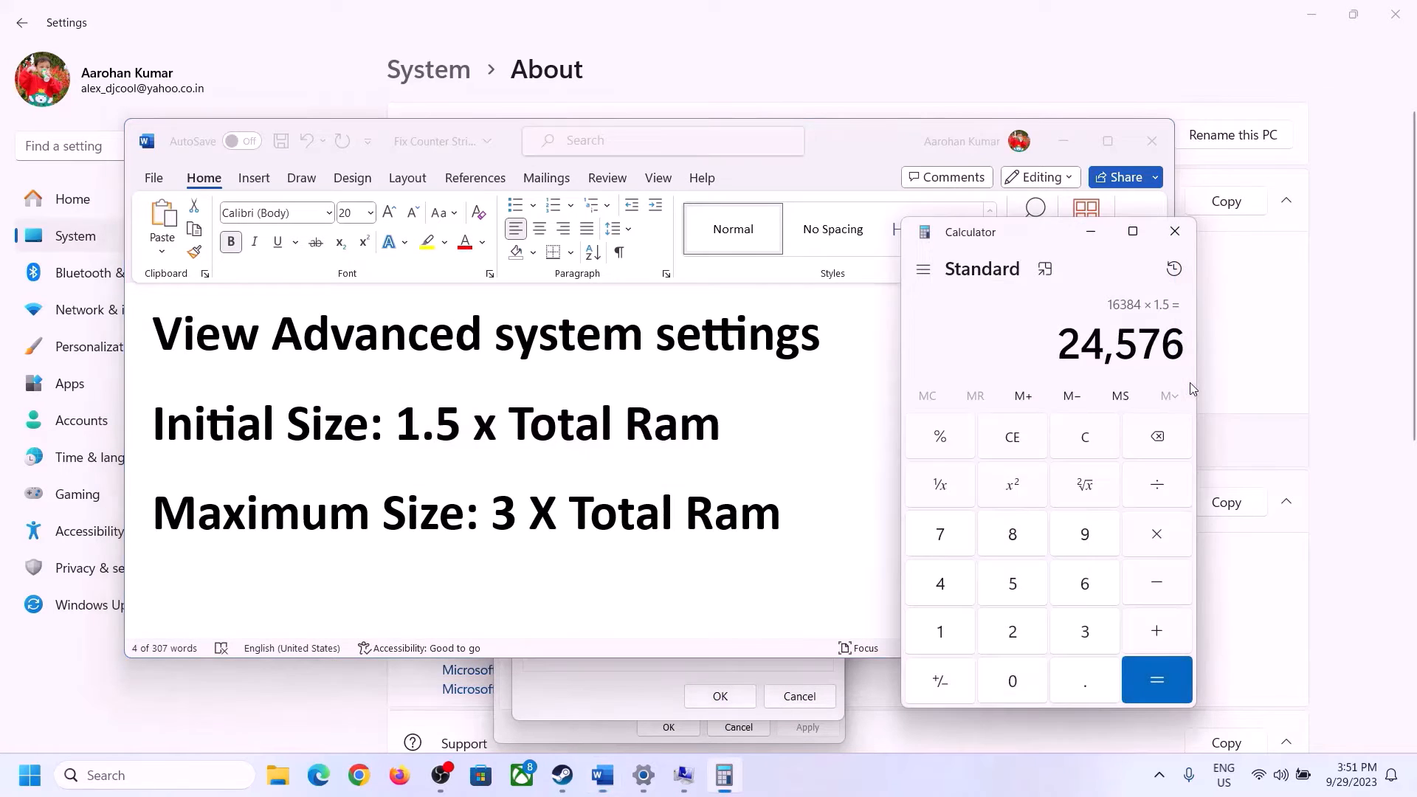
pyautogui.click(1085, 437)
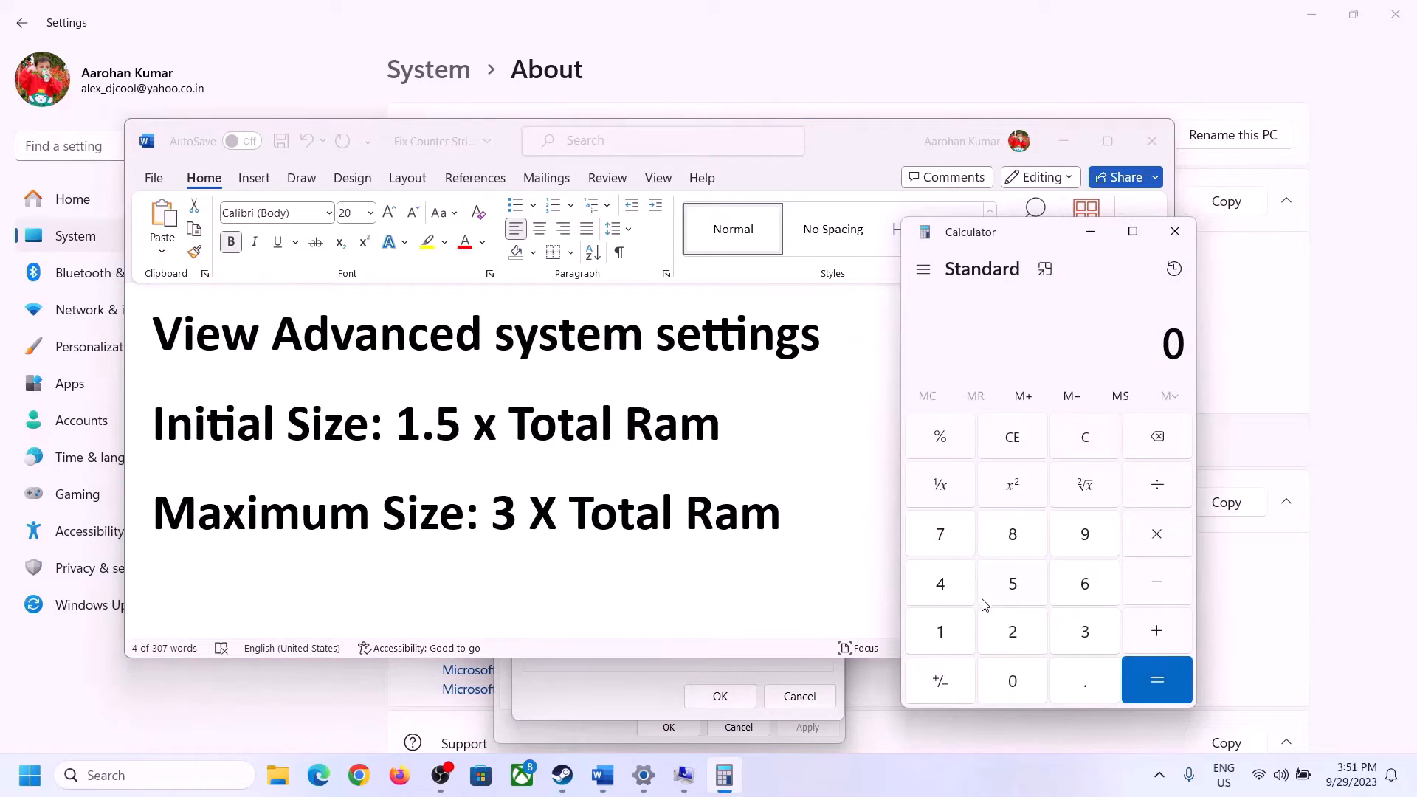
pyautogui.click(657, 784)
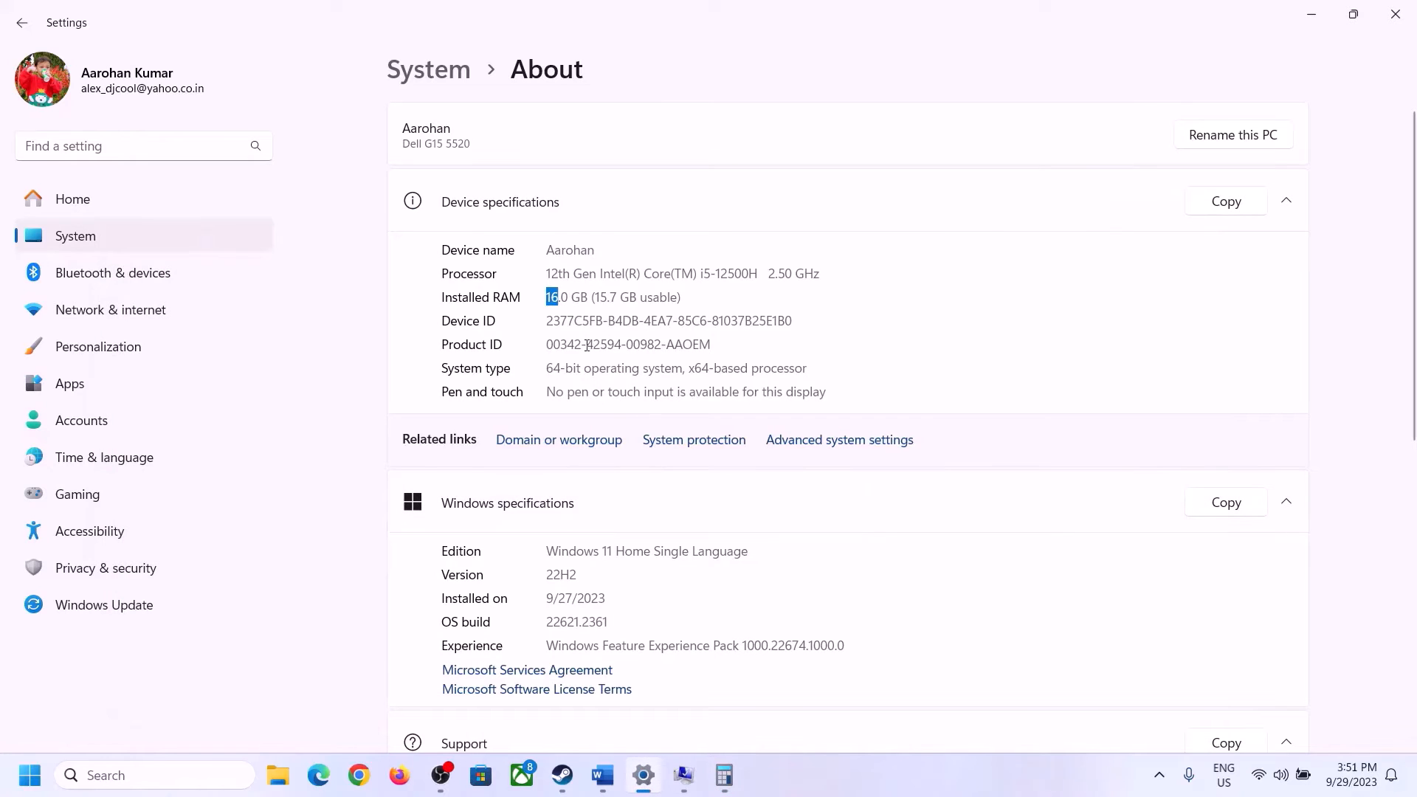
pyautogui.click(724, 775)
pyautogui.click(956, 627)
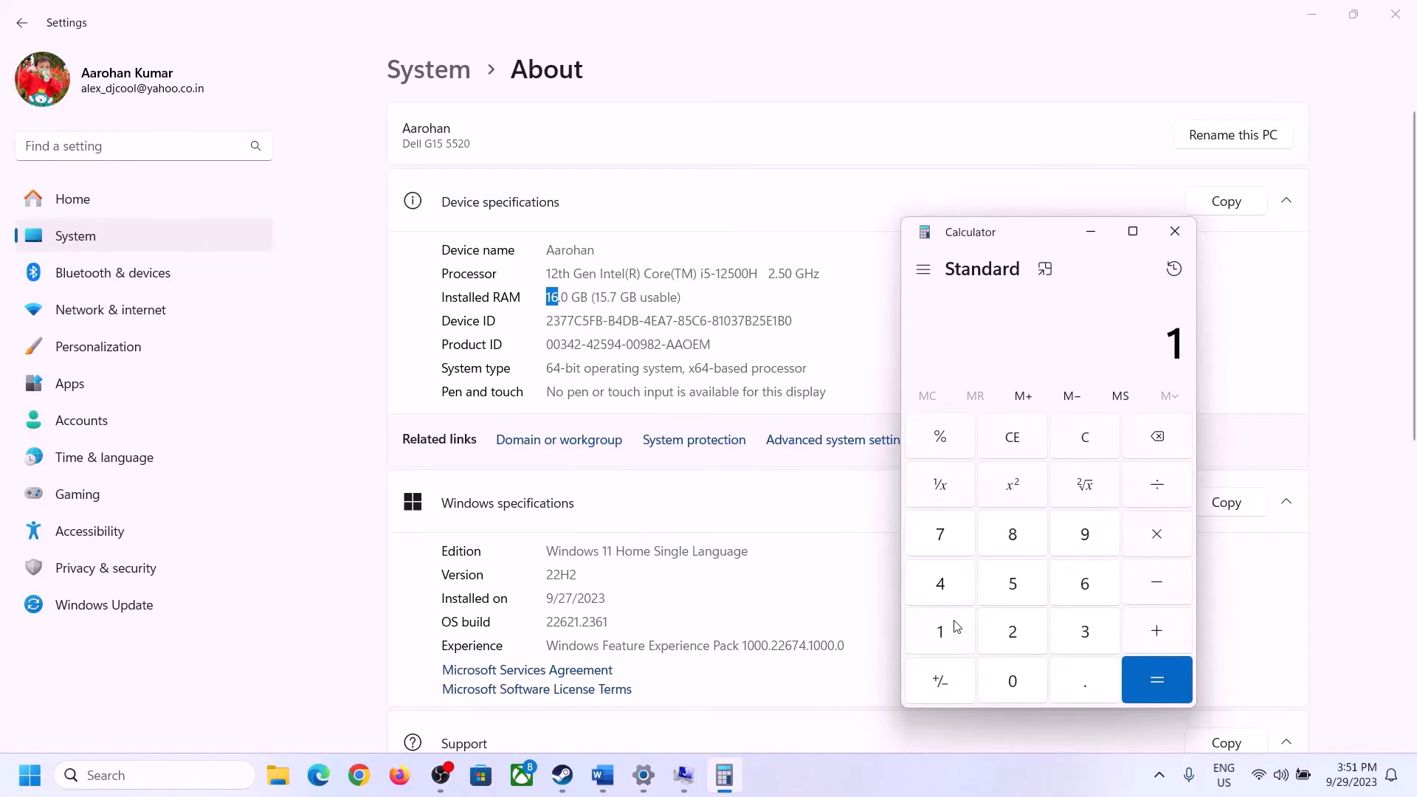
pyautogui.click(1079, 584)
pyautogui.click(1132, 538)
pyautogui.click(950, 626)
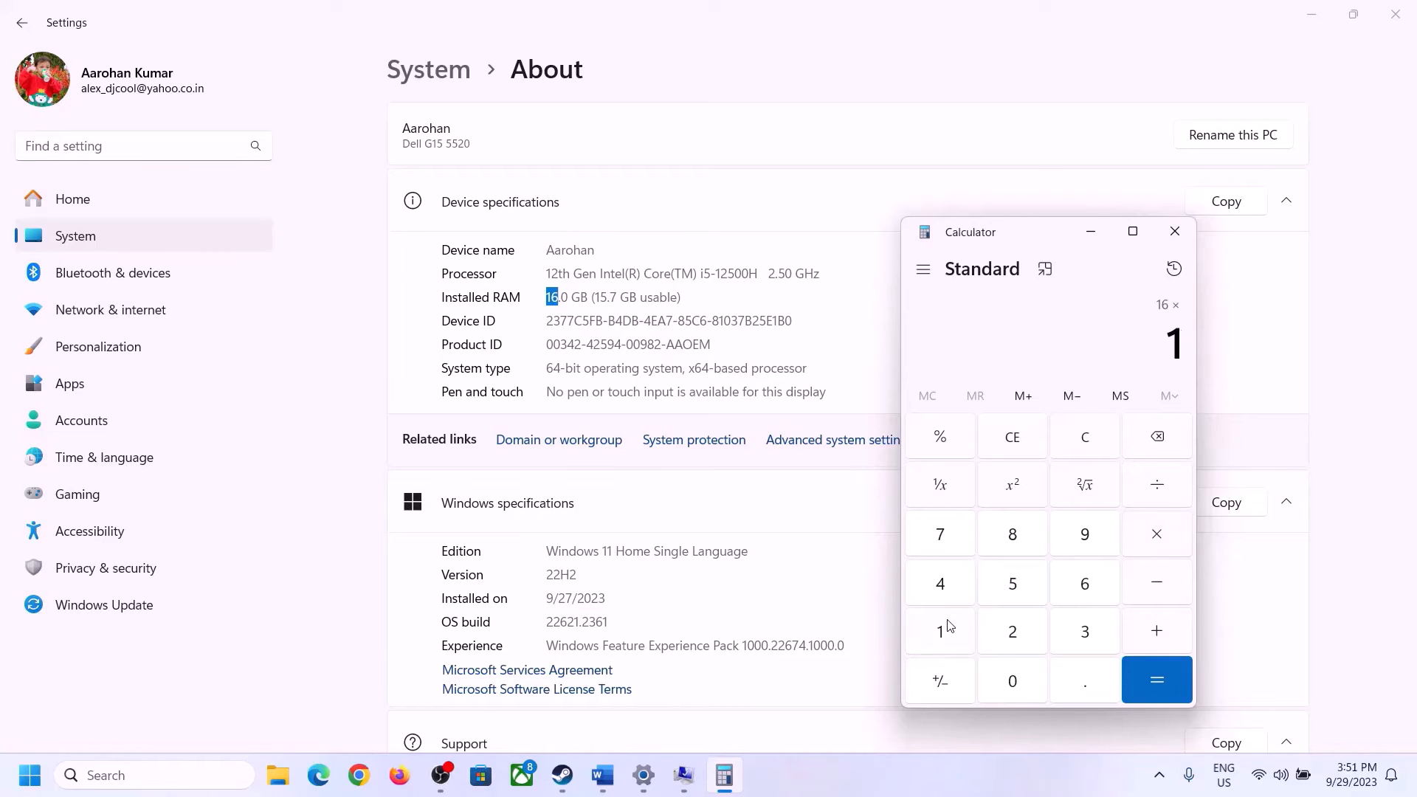
pyautogui.click(1006, 675)
pyautogui.click(1016, 631)
pyautogui.click(948, 595)
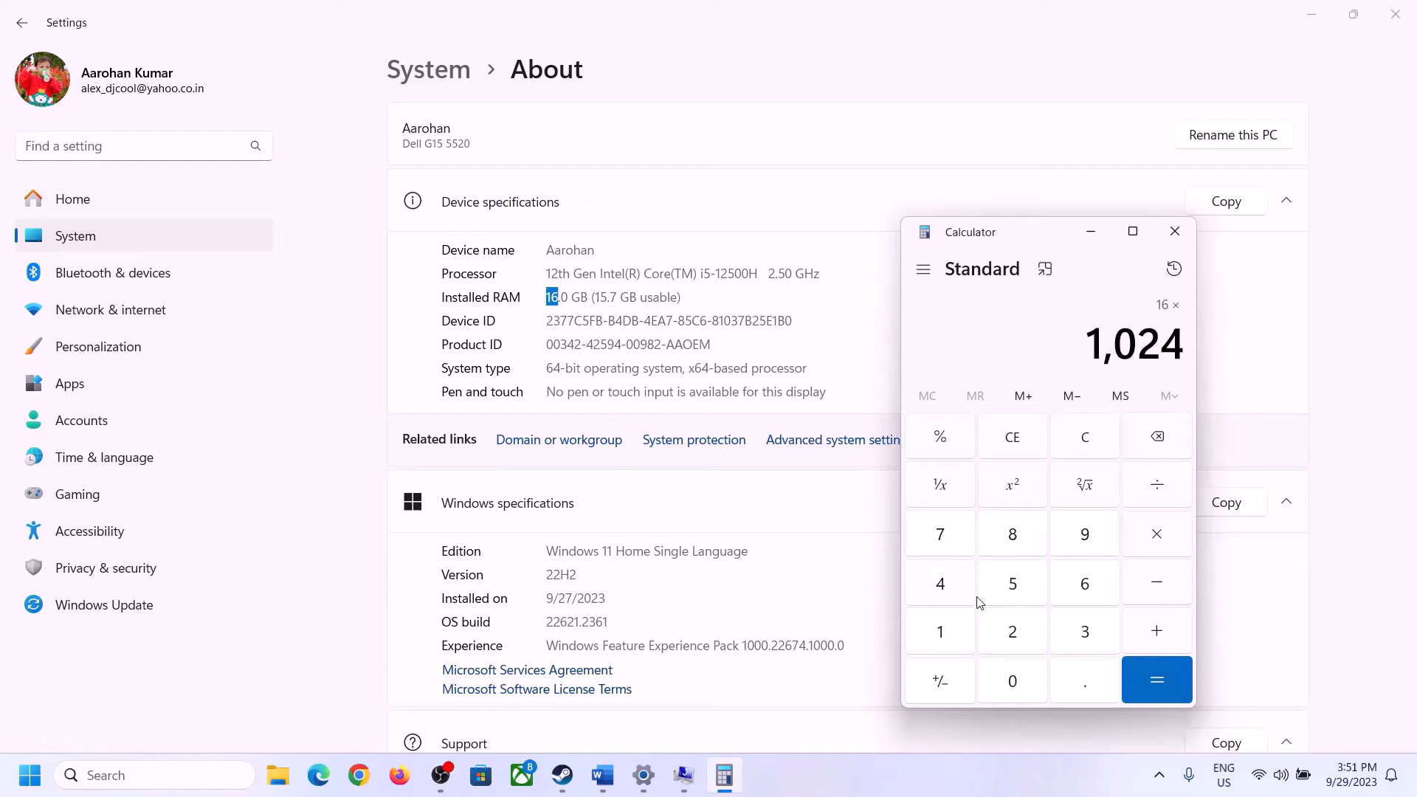
pyautogui.click(1142, 699)
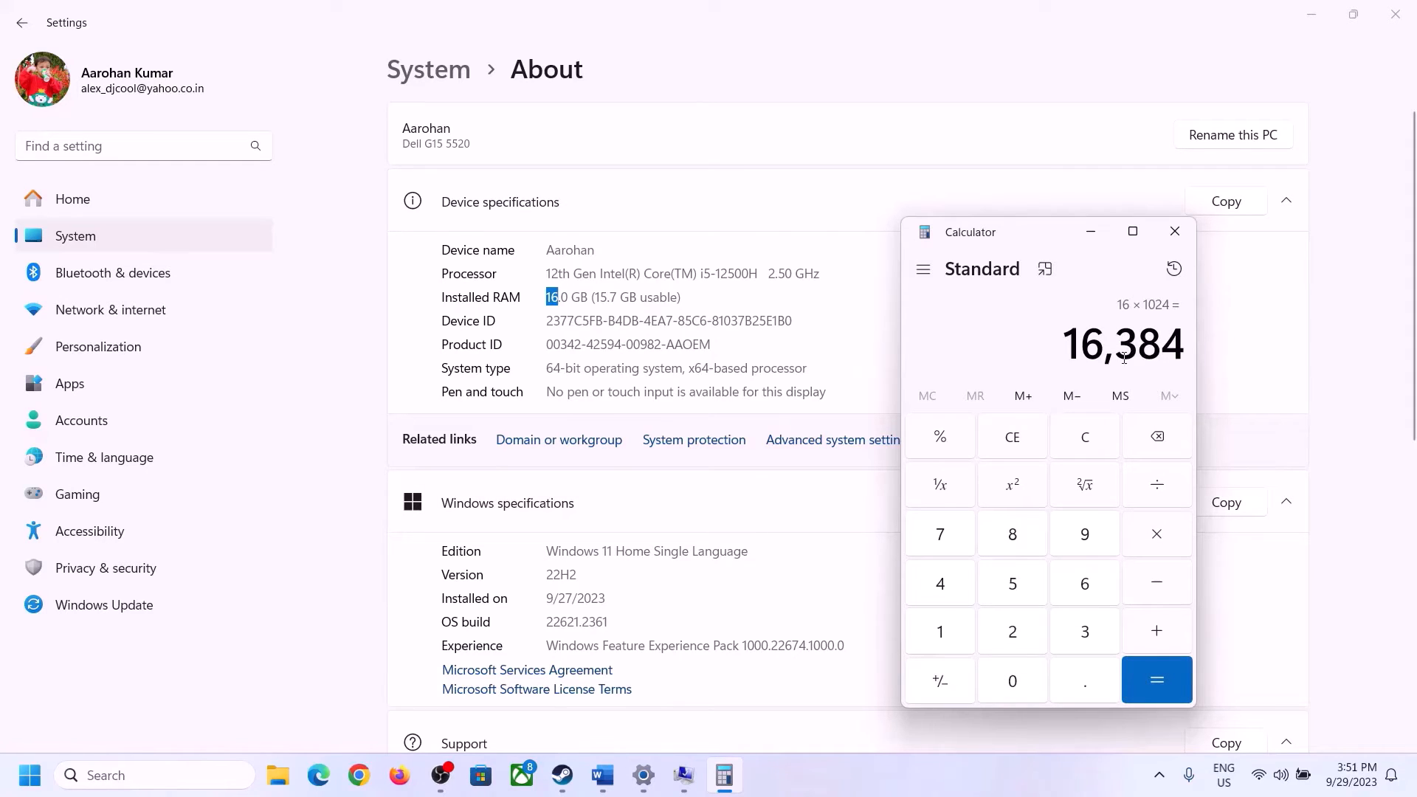
# Multiply that result by 3 to get the maximum paging file size
pyautogui.click(603, 776)
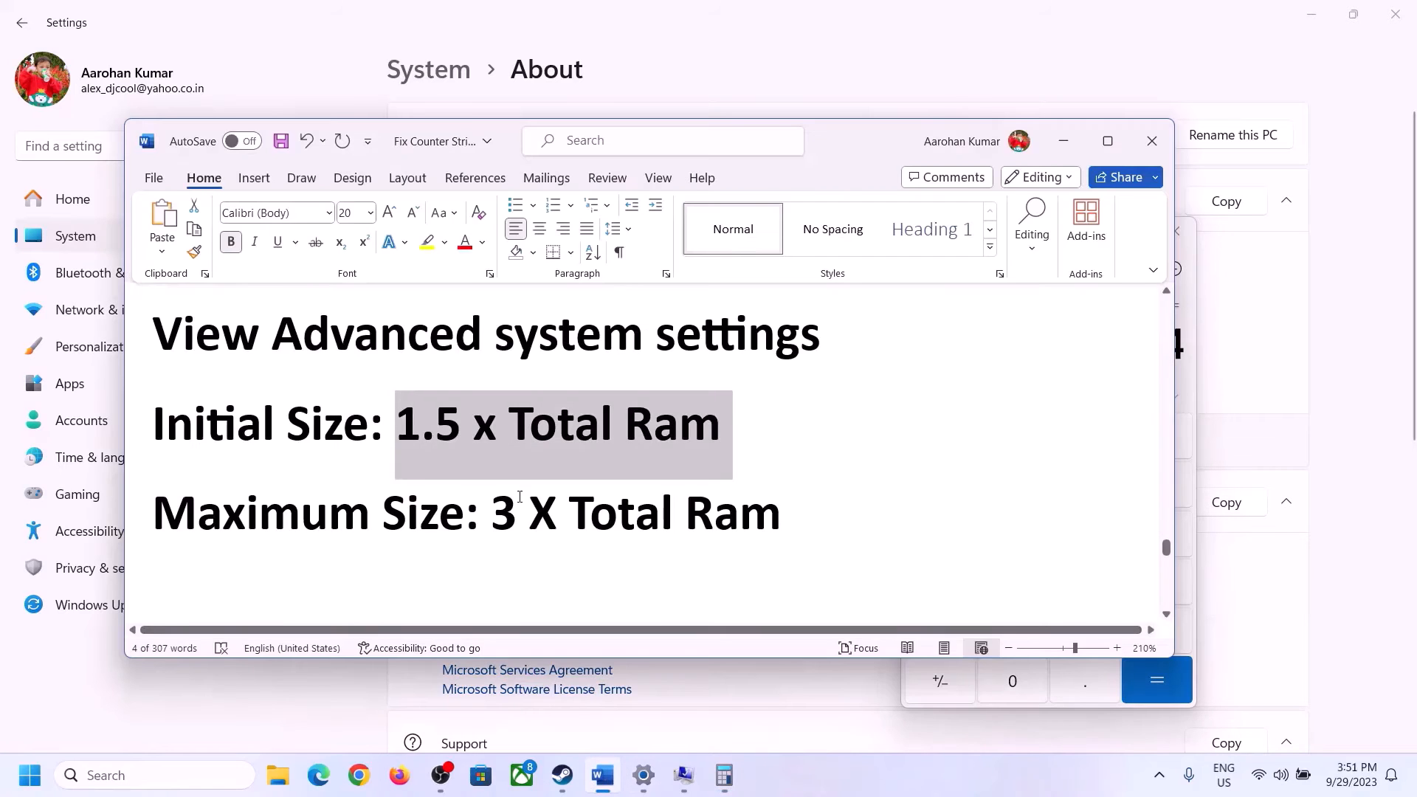
pyautogui.click(724, 775)
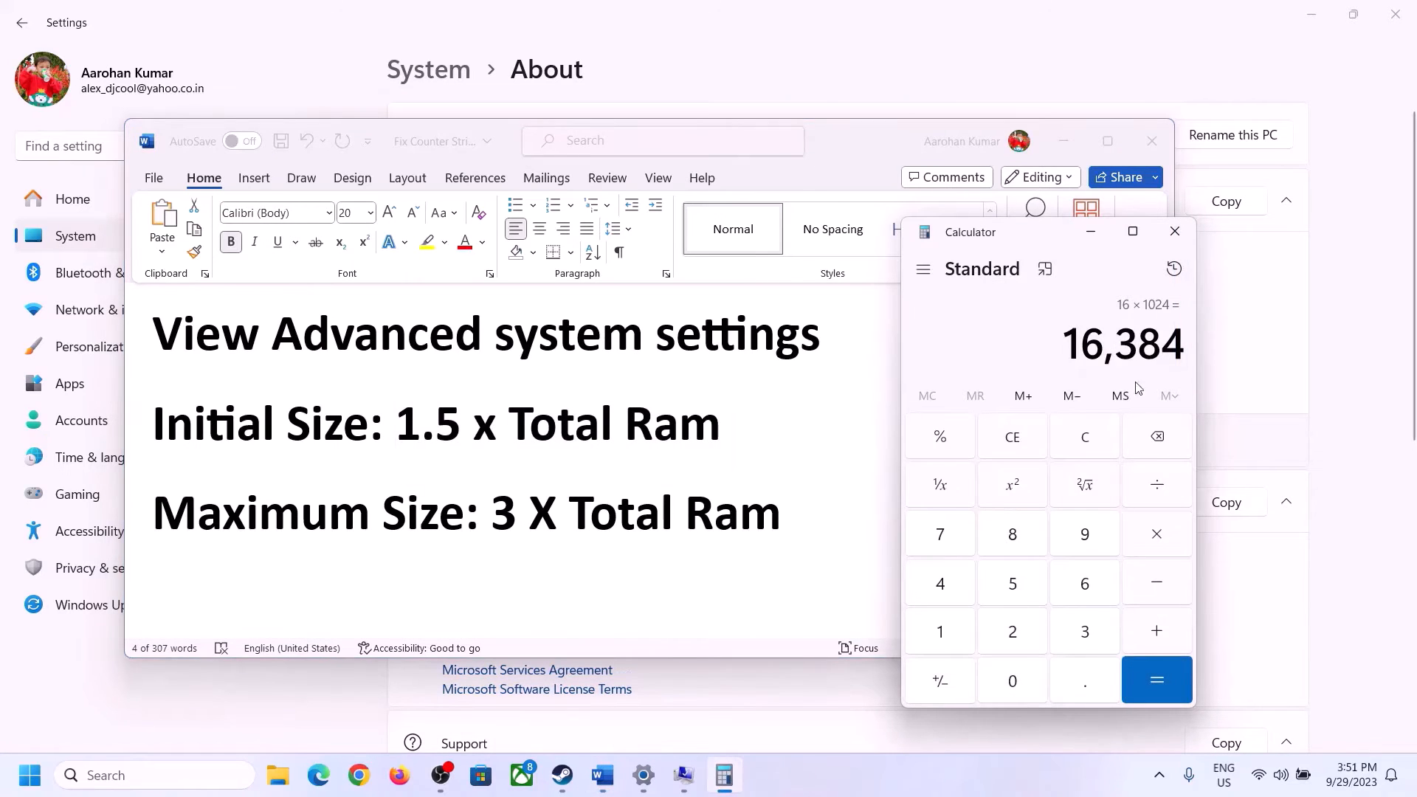
pyautogui.click(1157, 539)
pyautogui.click(1073, 633)
pyautogui.click(1168, 677)
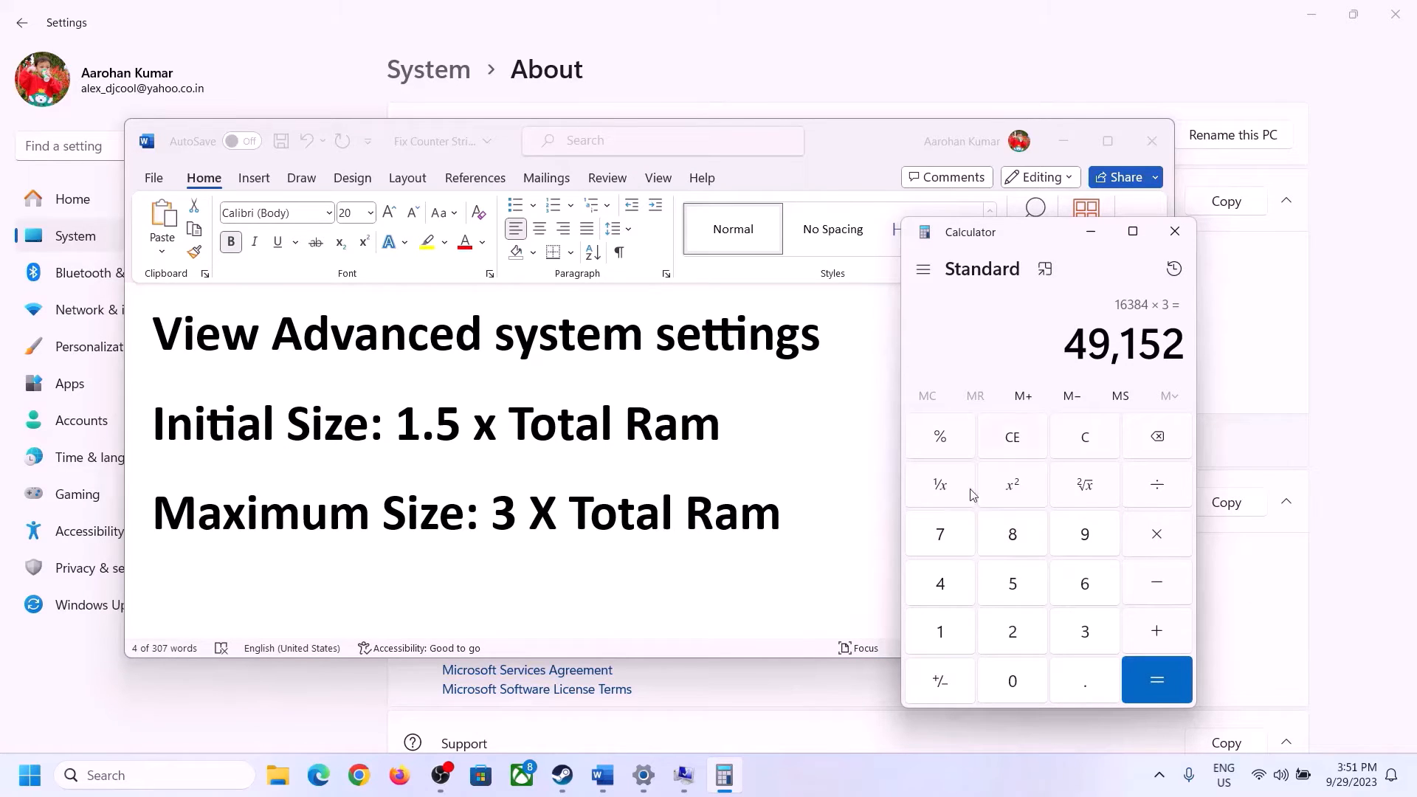
# Enter 49152 as the maximum size (MB) and set the custom paging file for drive C:
pyautogui.click(683, 775)
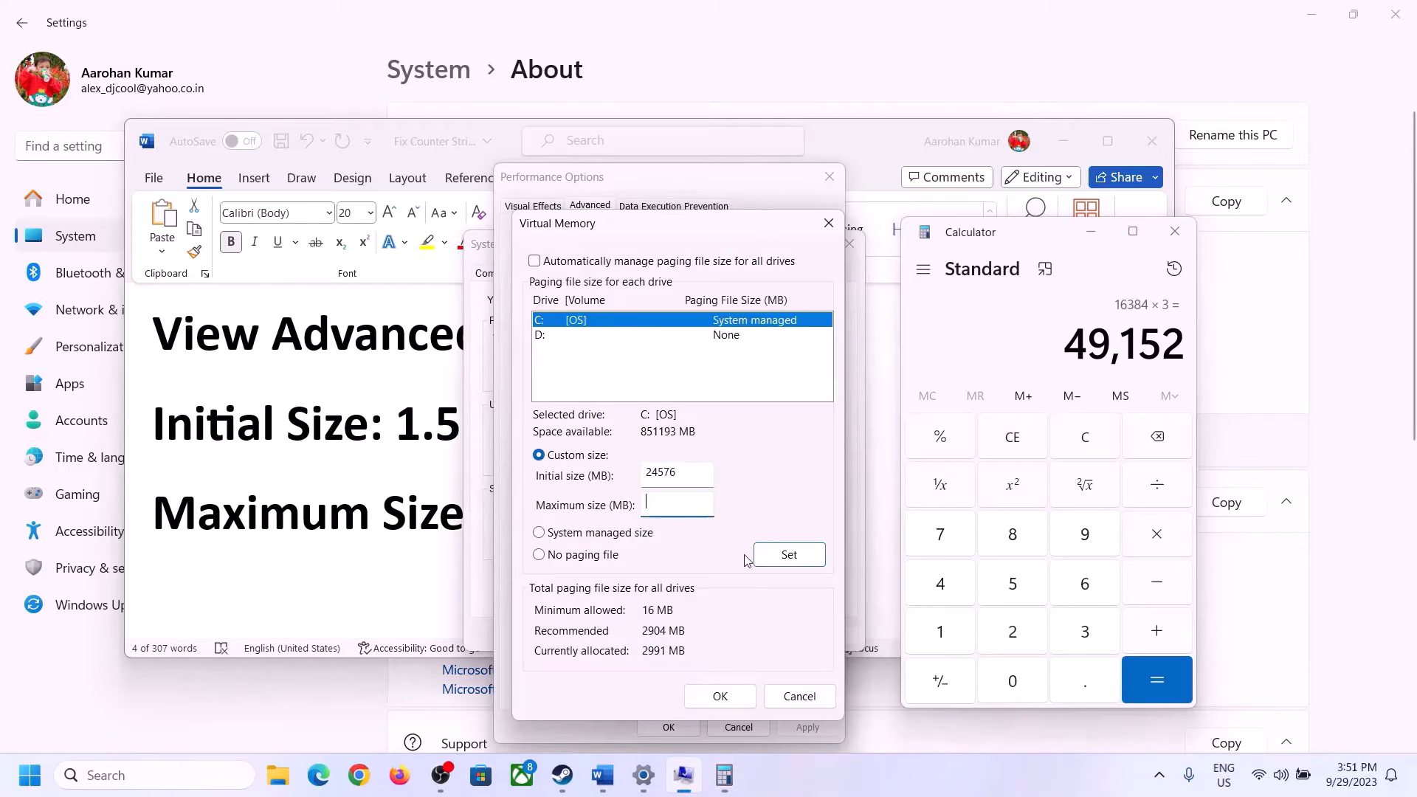
pyautogui.write('49152')
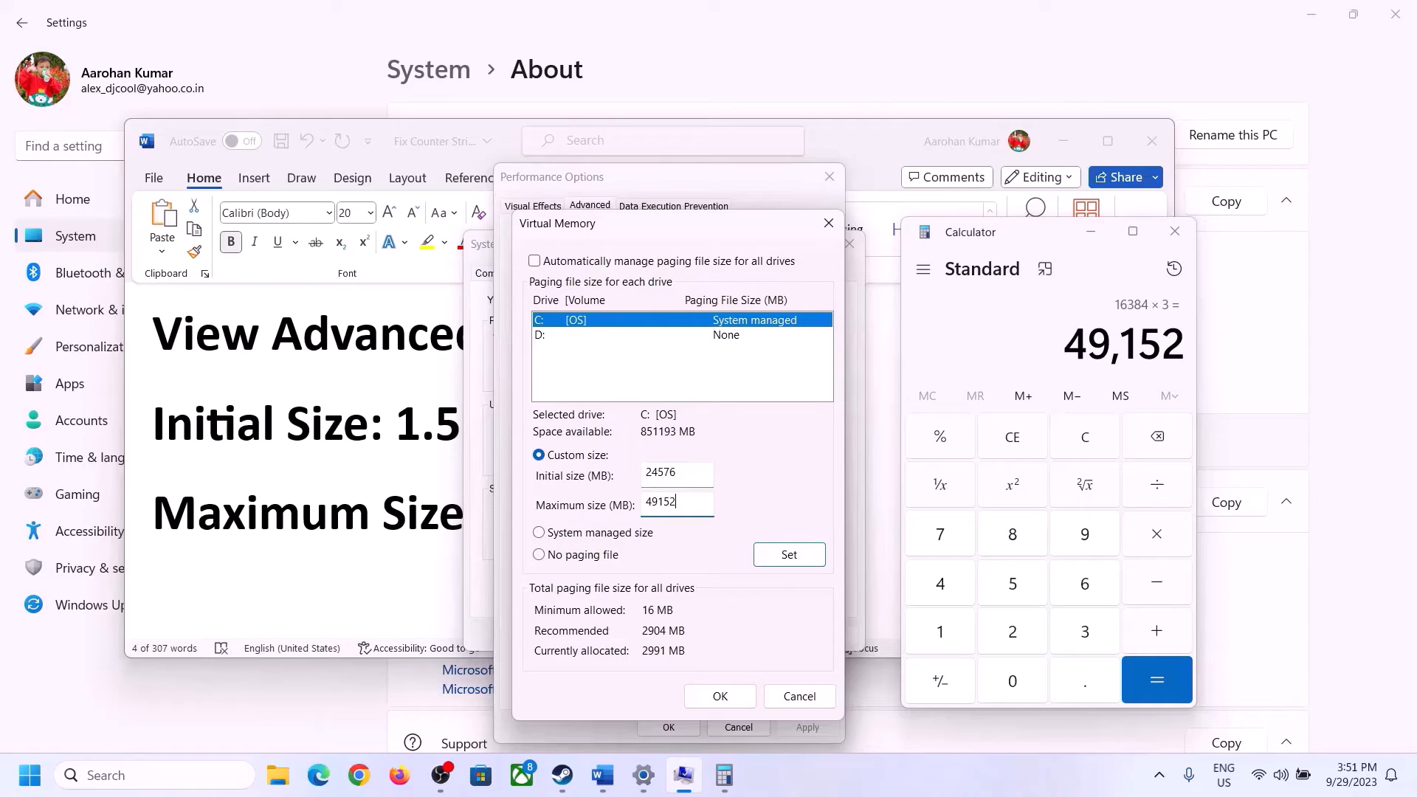
pyautogui.click(789, 555)
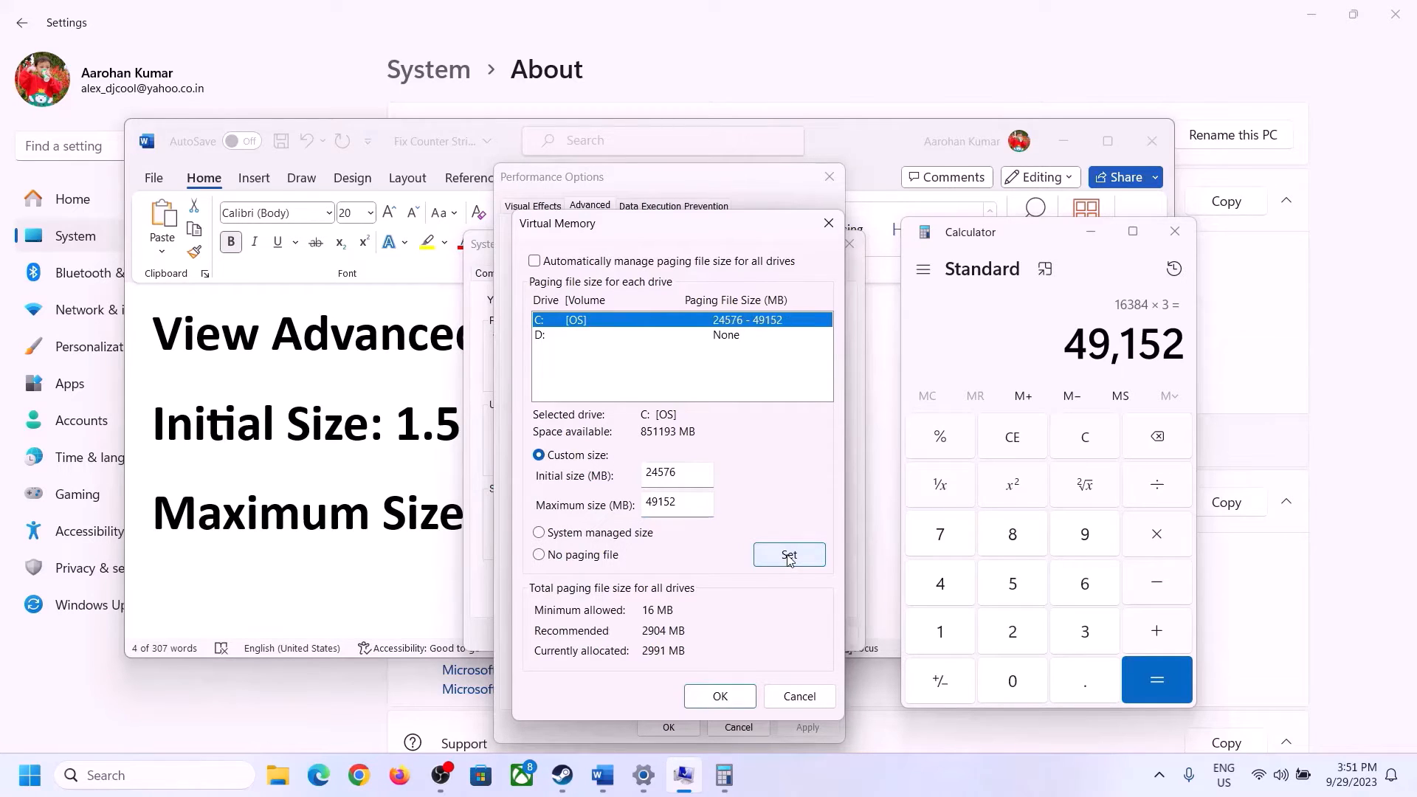
# Confirm the Virtual Memory, Performance Options and System Properties dialogs and dismiss the restart prompt without restarting
pyautogui.click(726, 696)
pyautogui.click(858, 453)
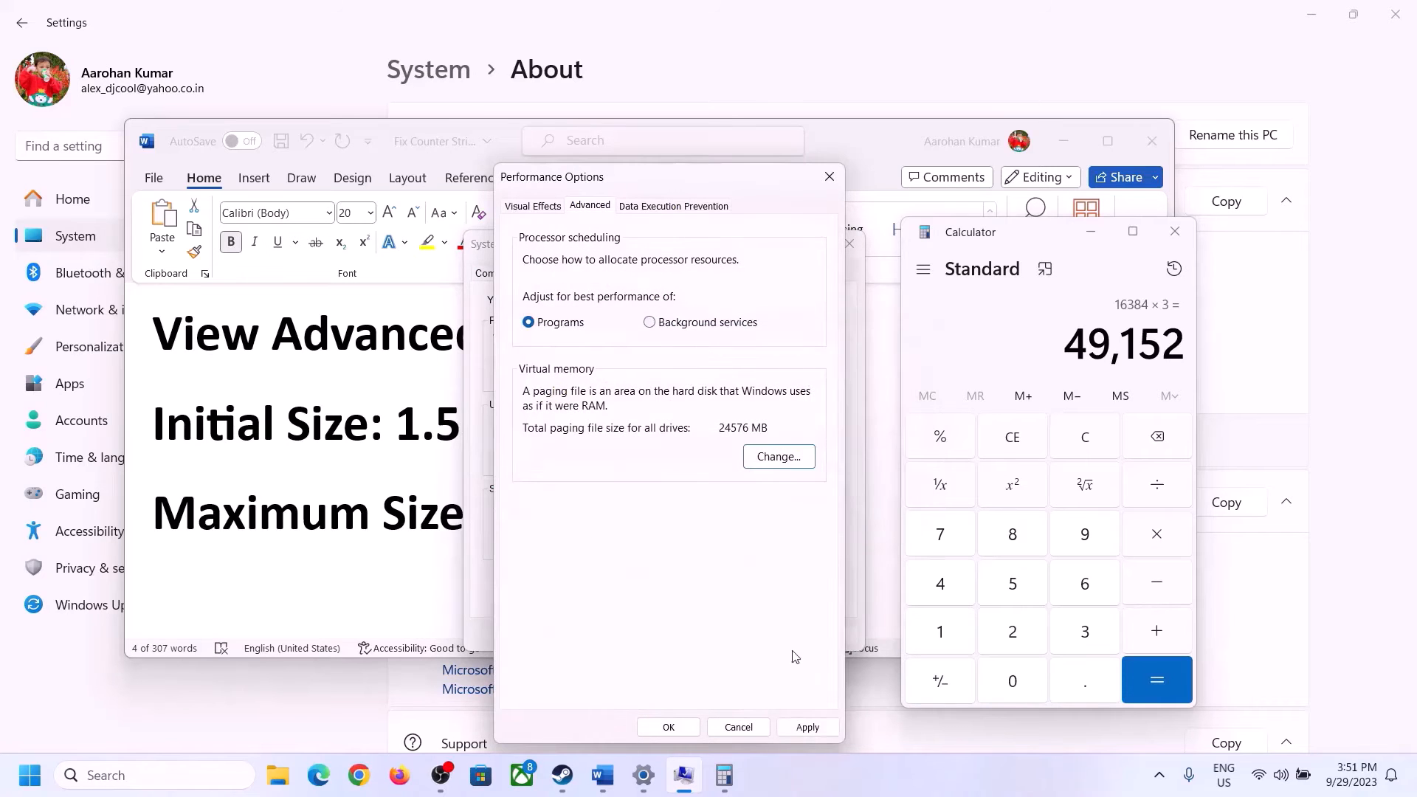
pyautogui.click(696, 728)
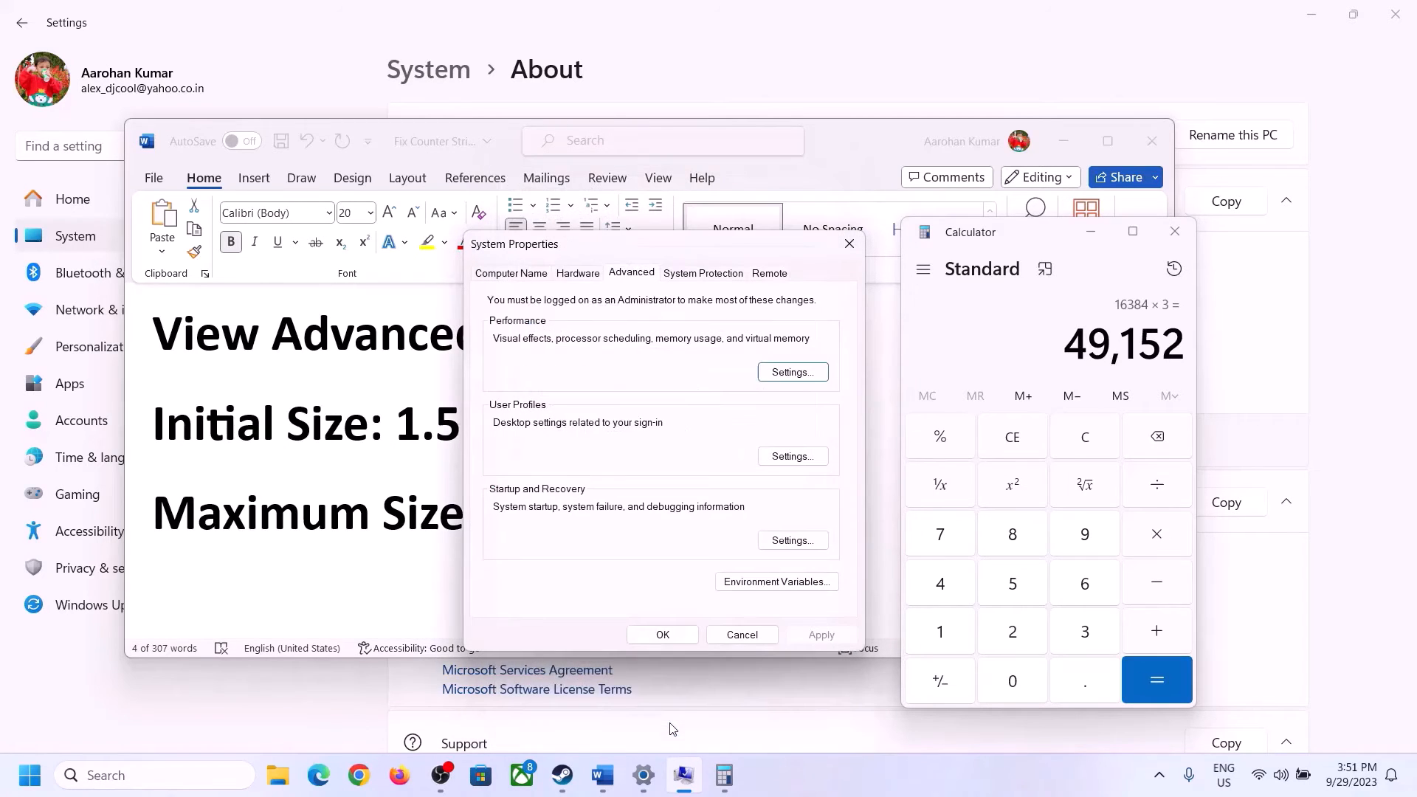
pyautogui.click(672, 633)
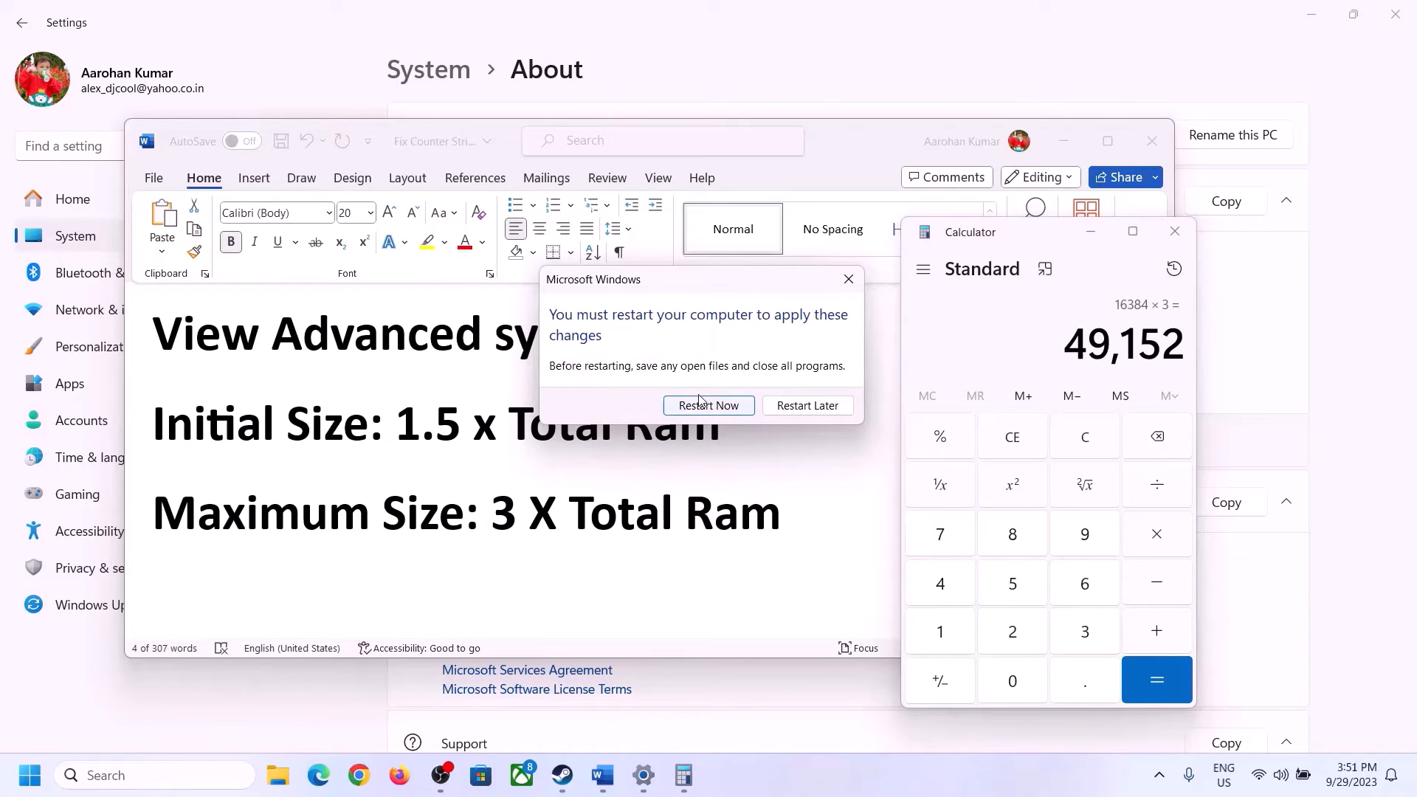
pyautogui.click(846, 277)
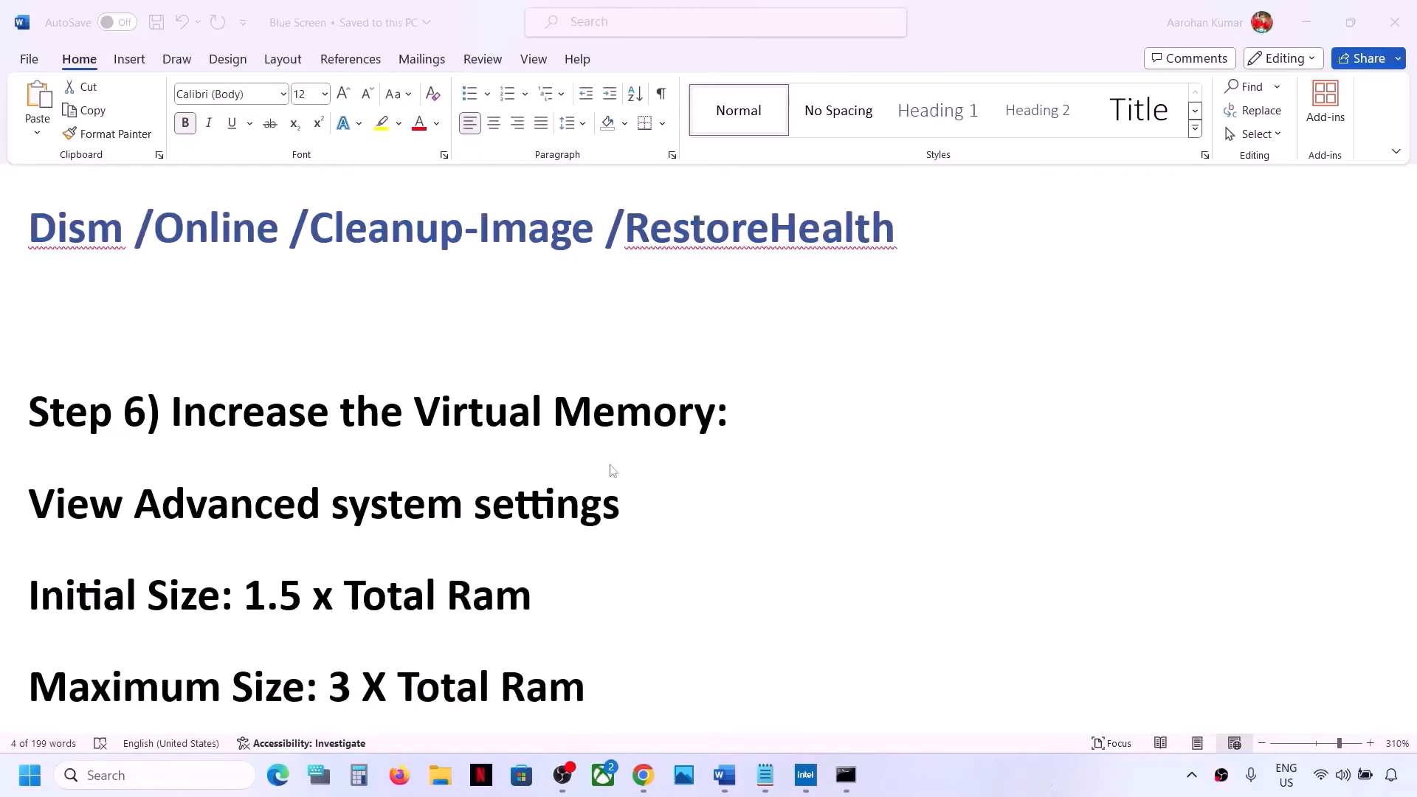
# Scroll the document to Step 7 and highlight the heading Roll back Graphics Driver
pyautogui.scroll(-5, 570, 469)
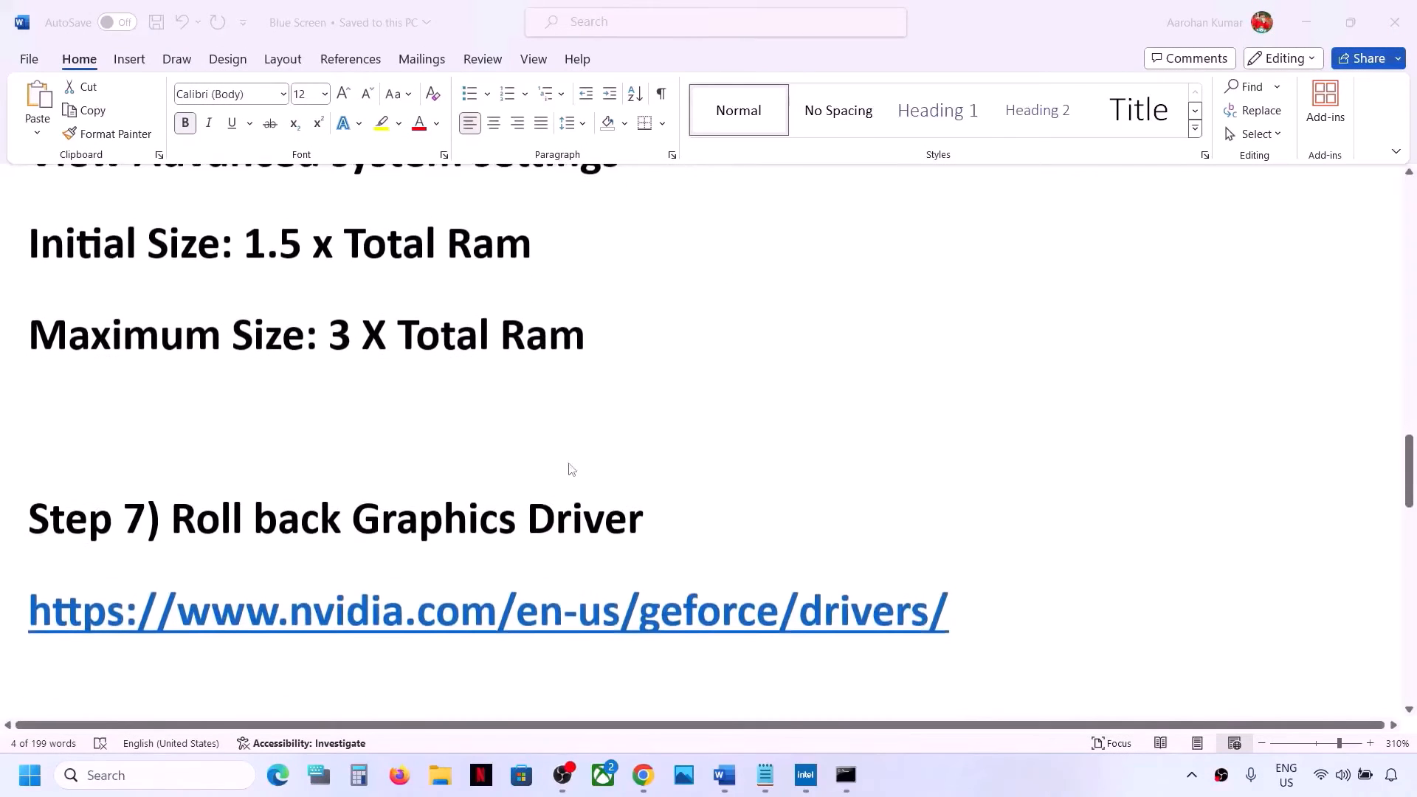
pyautogui.click(214, 517)
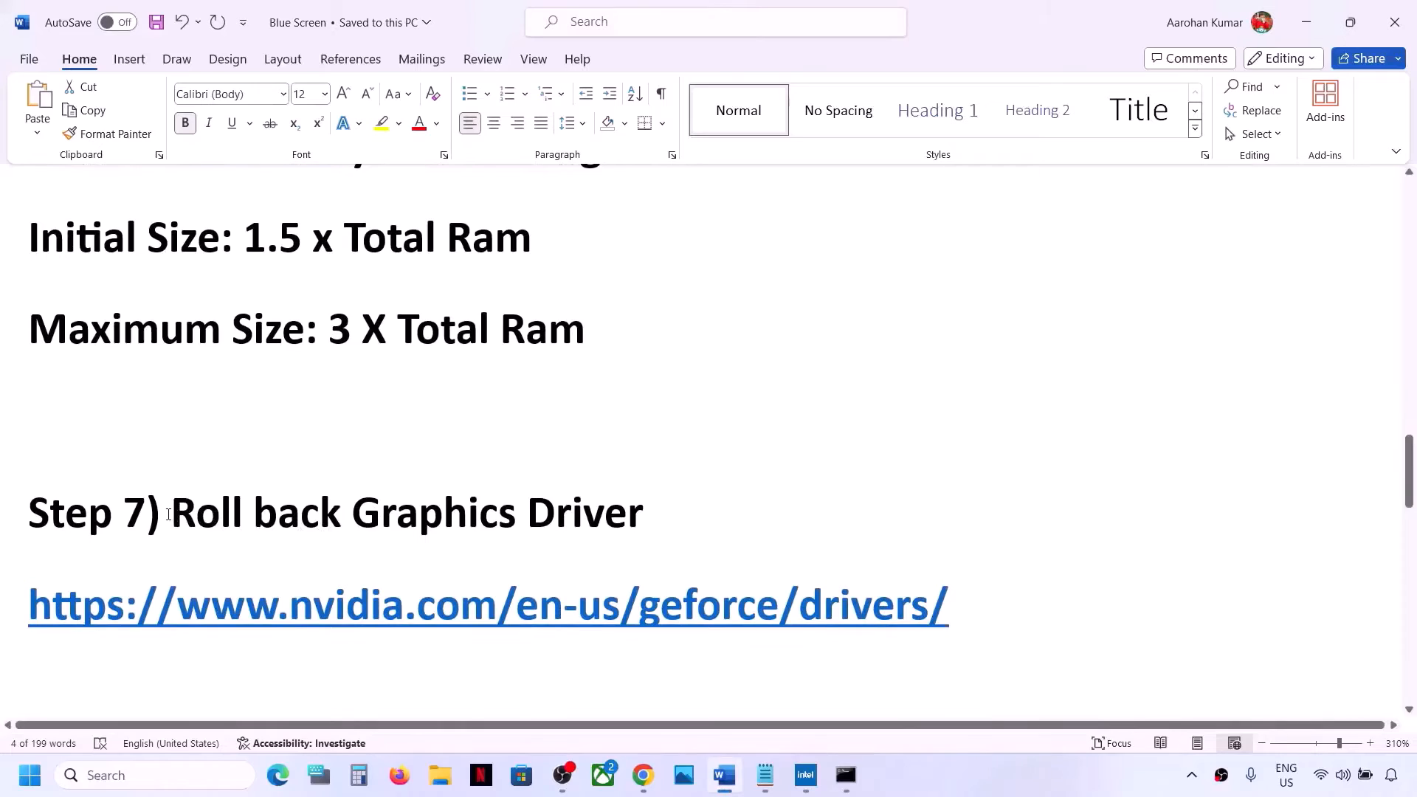
pyautogui.moveTo(168, 514); pyautogui.dragTo(599, 511)
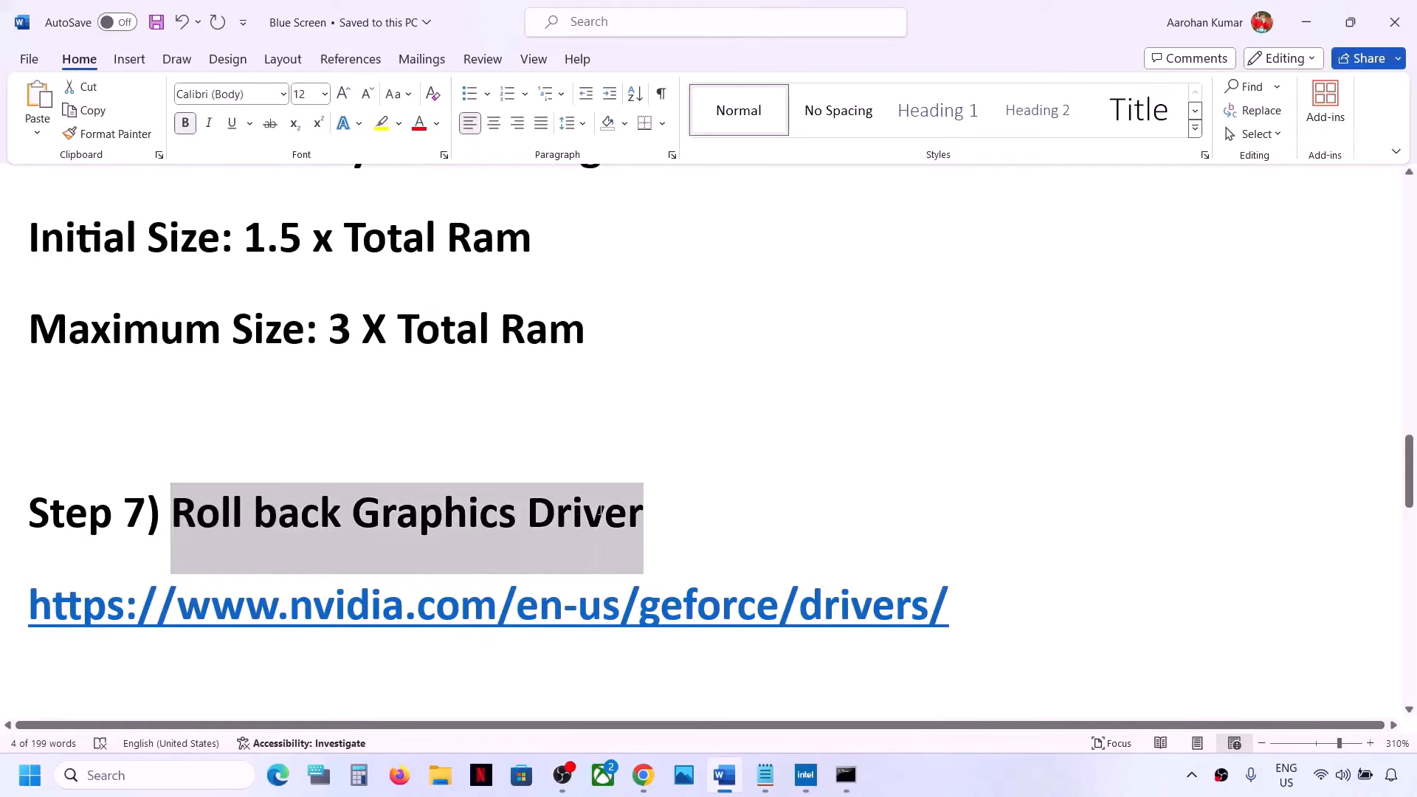
# Open Device Manager from the Start button's context menu
pyautogui.rightClick(23, 789)
pyautogui.click(71, 364)
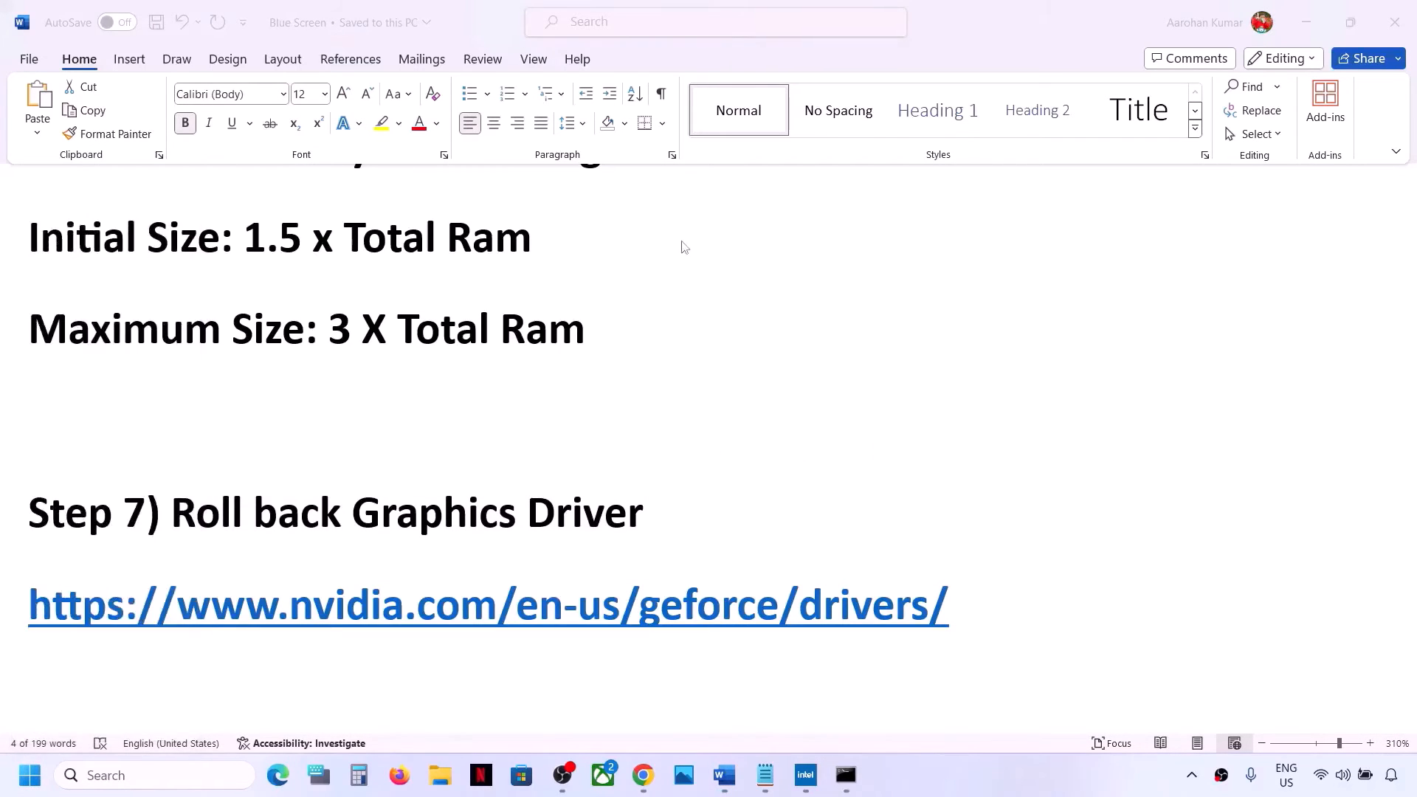
pyautogui.moveTo(587, 60); pyautogui.dragTo(846, 87)
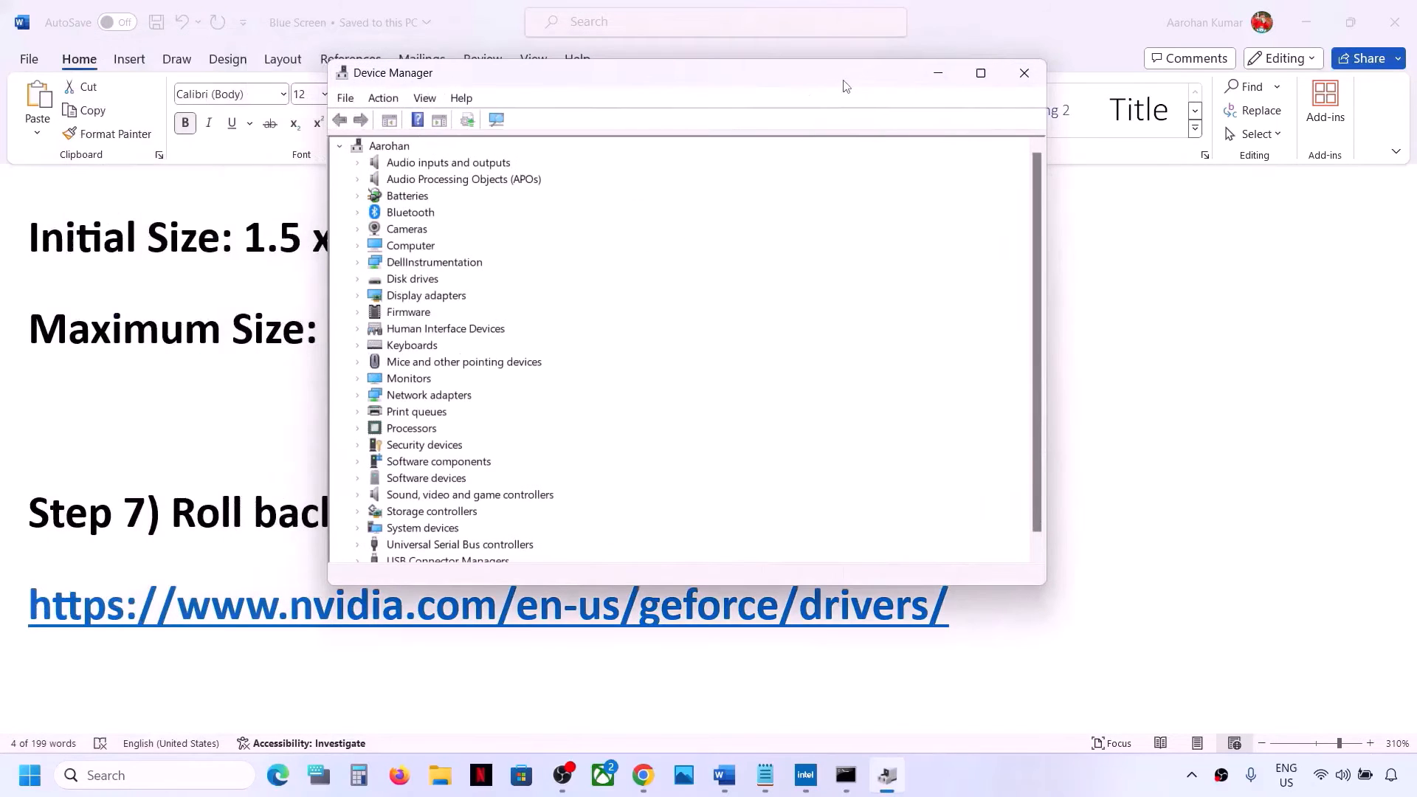
# Expand Display adapters and check the Driver page of the Intel Iris Xe Graphics properties, then close the dialog
pyautogui.click(358, 296)
pyautogui.click(465, 313)
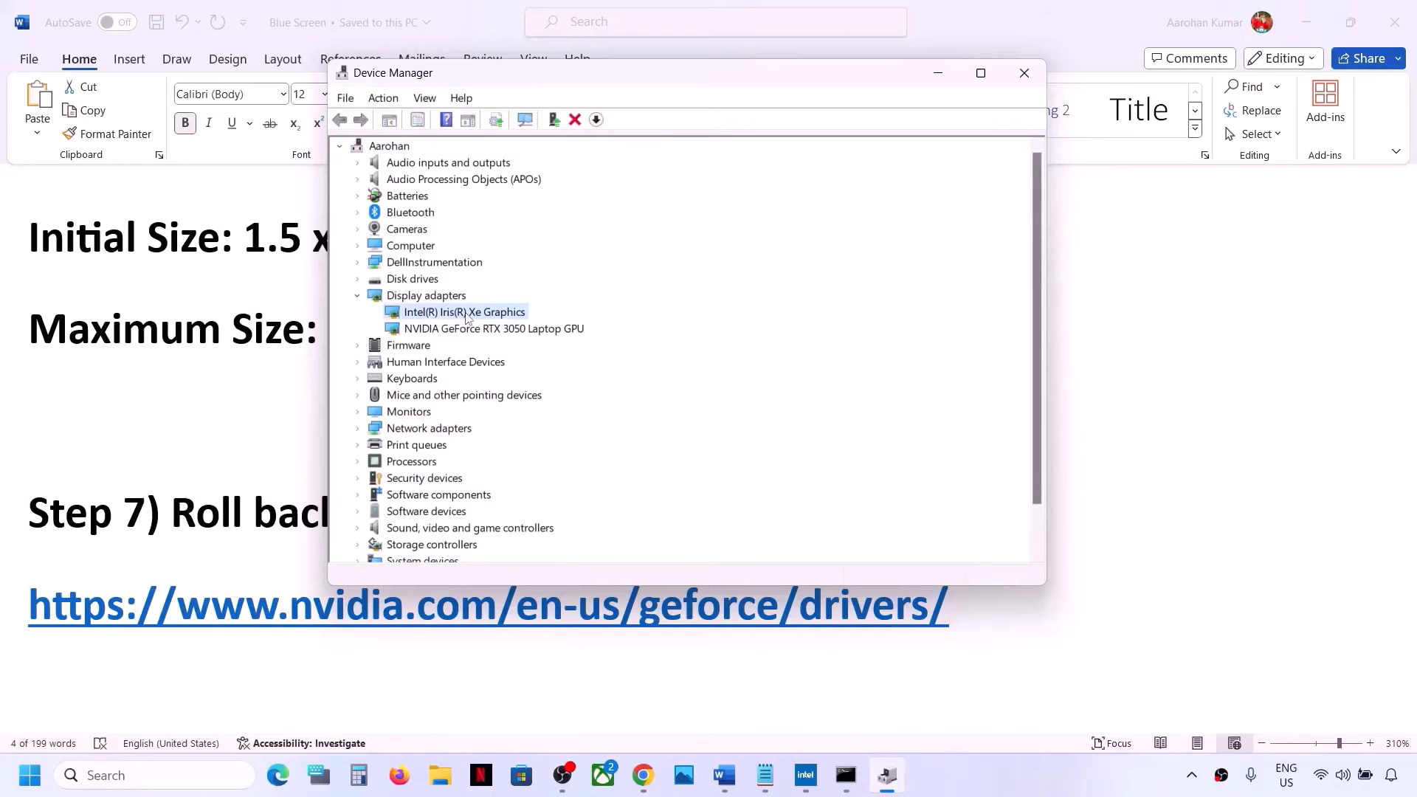
pyautogui.rightClick(467, 316)
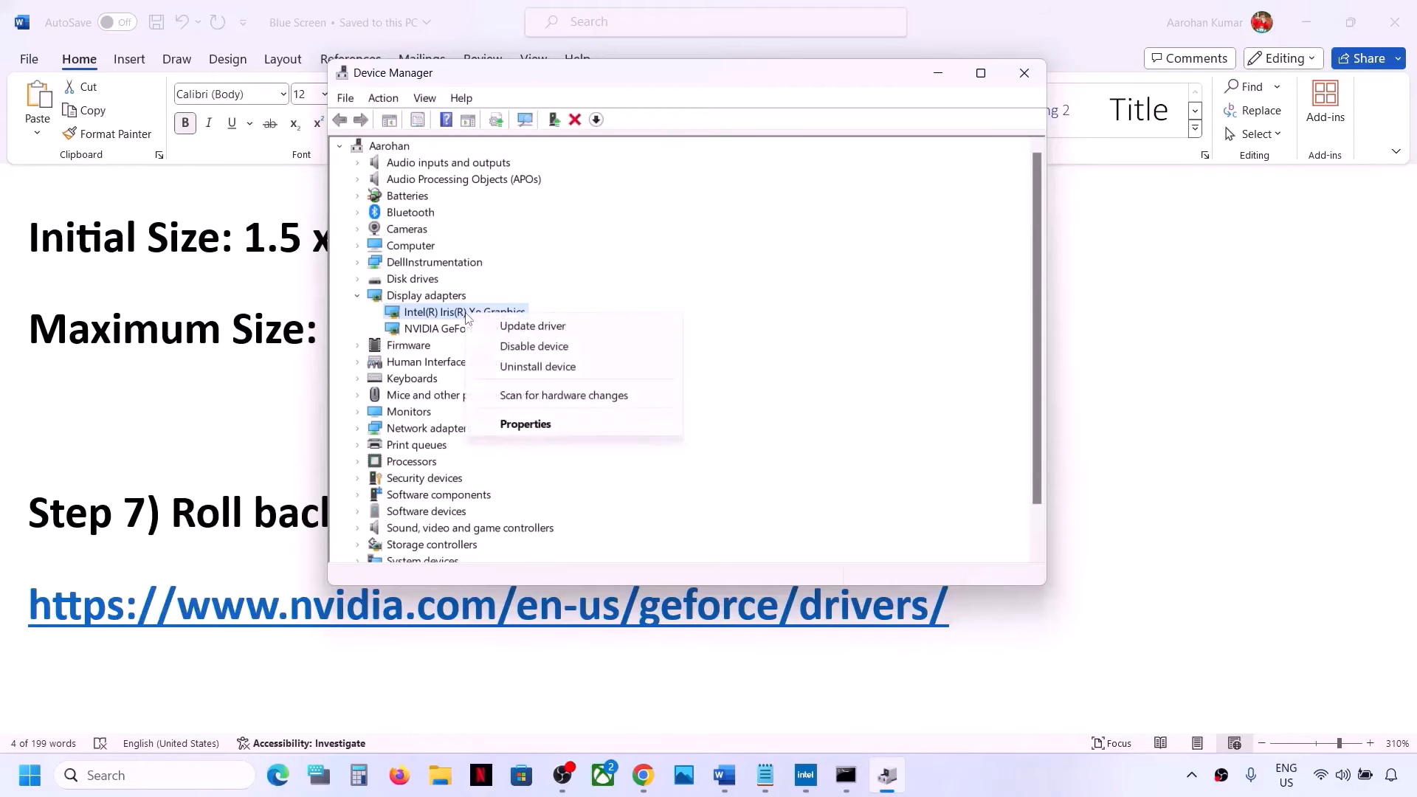
pyautogui.click(524, 424)
pyautogui.click(575, 160)
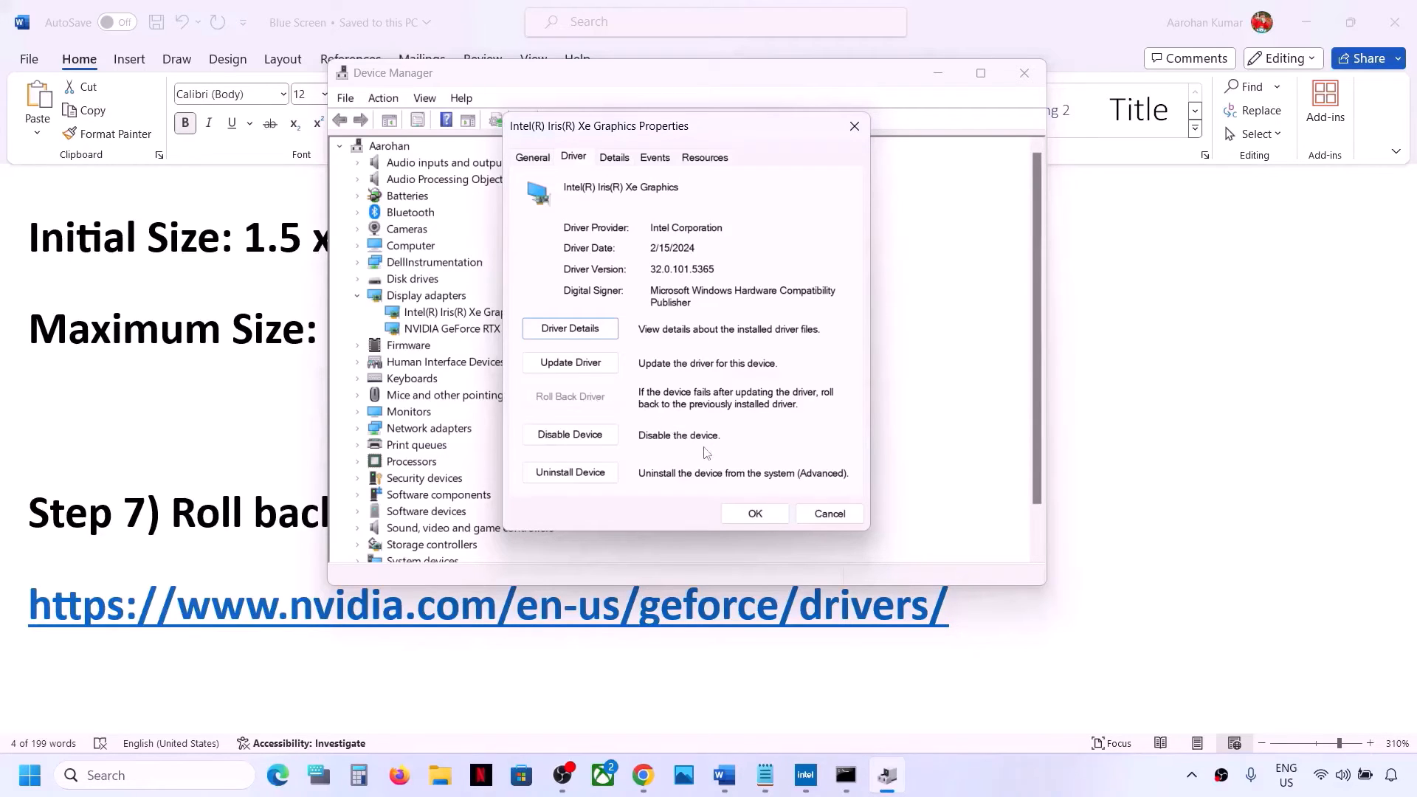
pyautogui.click(813, 519)
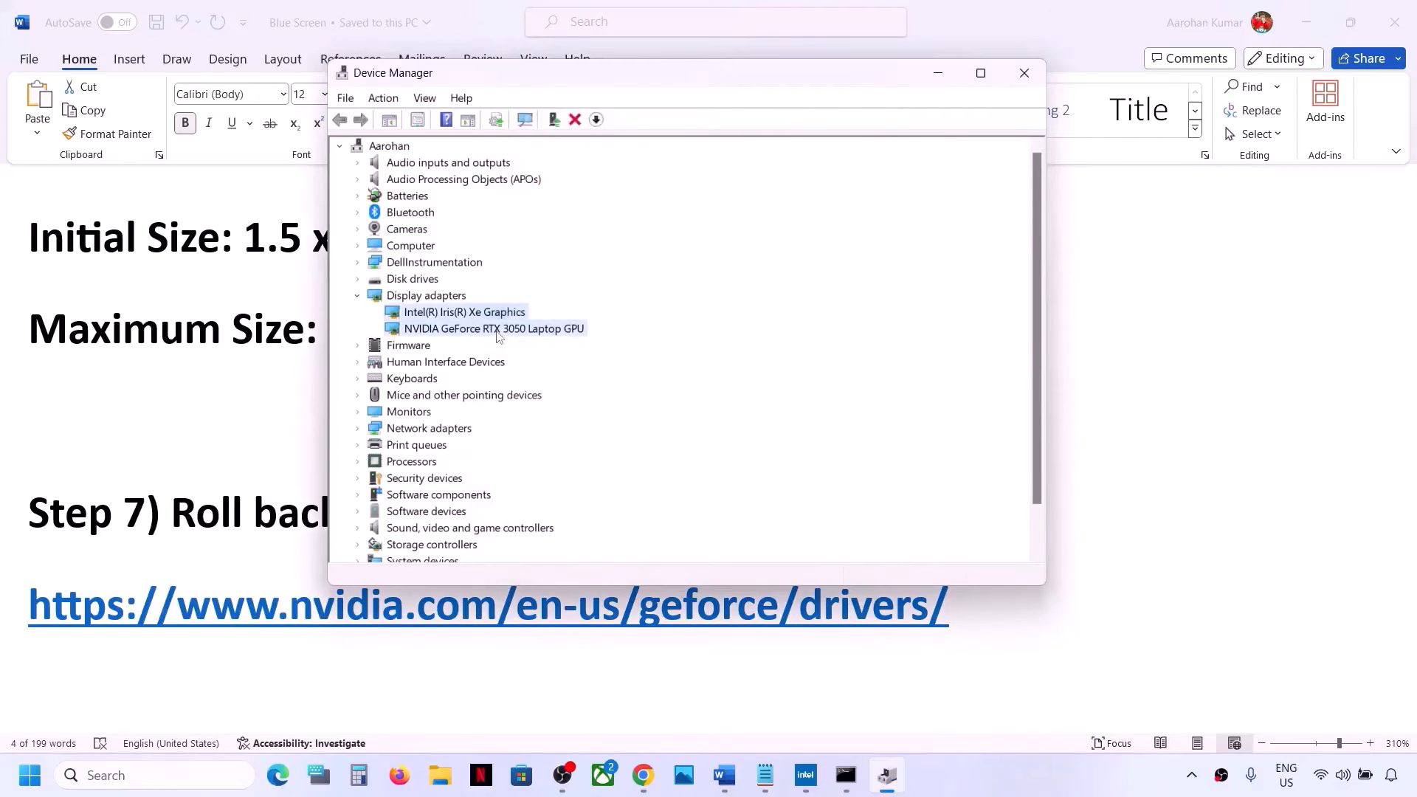
# Check the Driver page of the NVIDIA GeForce RTX 3050 Laptop GPU properties, then close the dialog and Device Manager
pyautogui.click(499, 337)
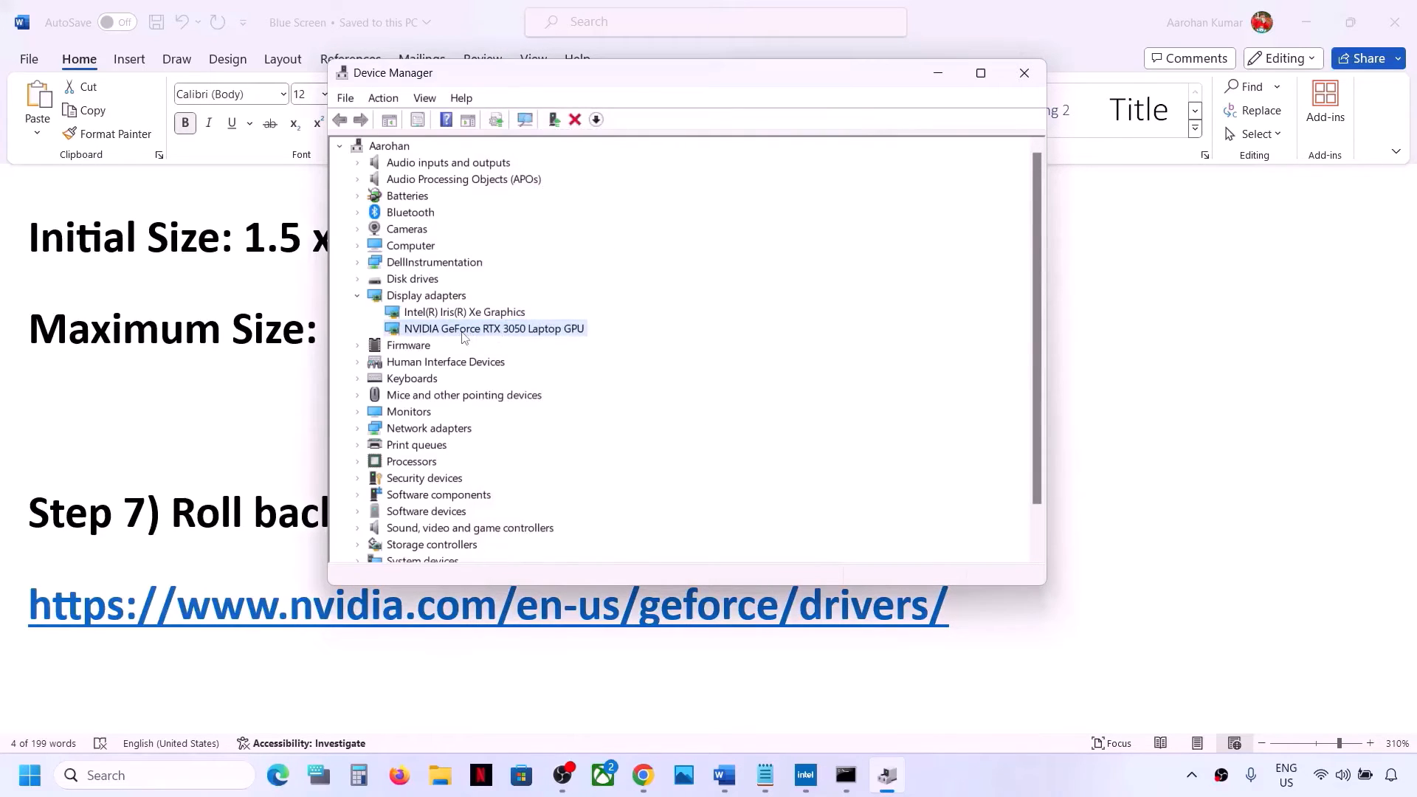
pyautogui.rightClick(464, 333)
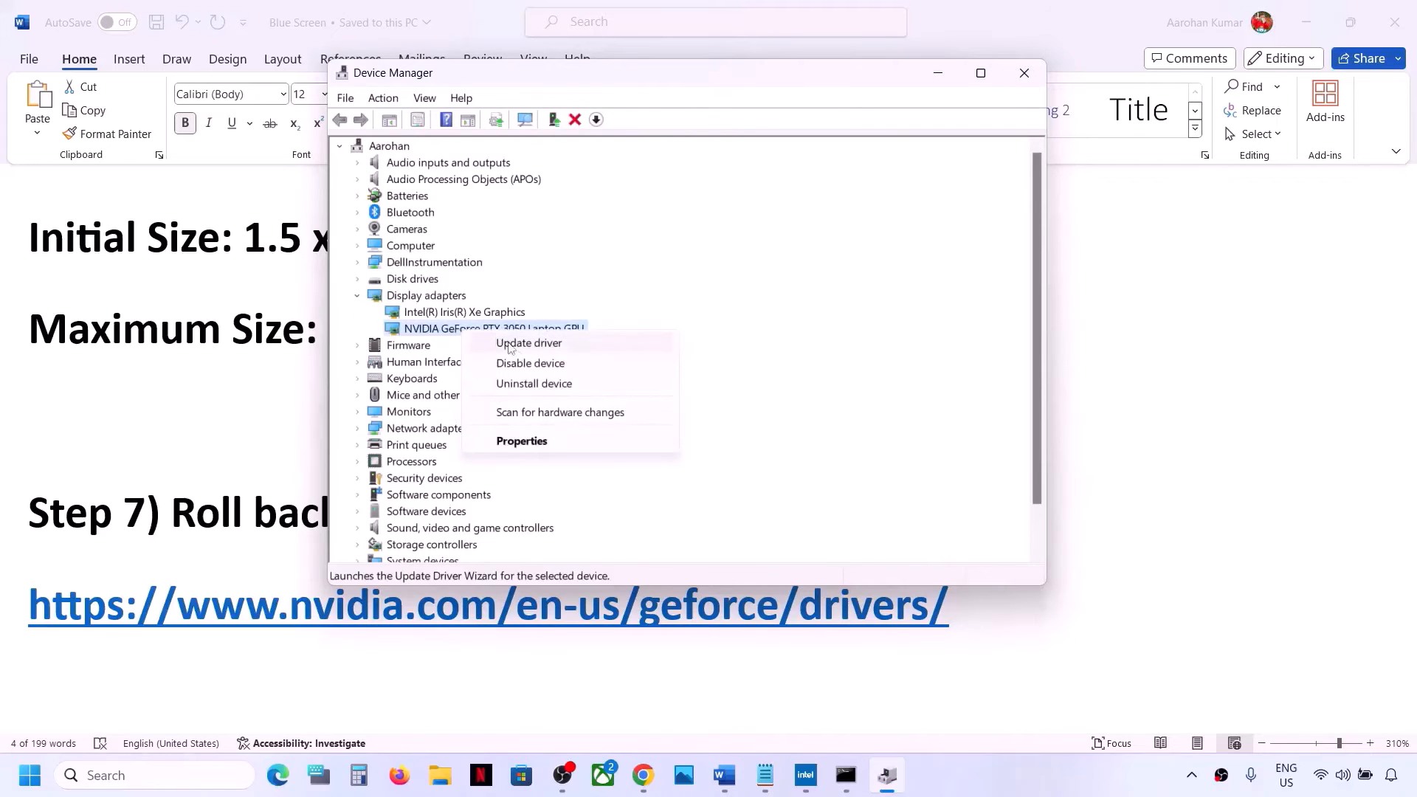
pyautogui.click(523, 440)
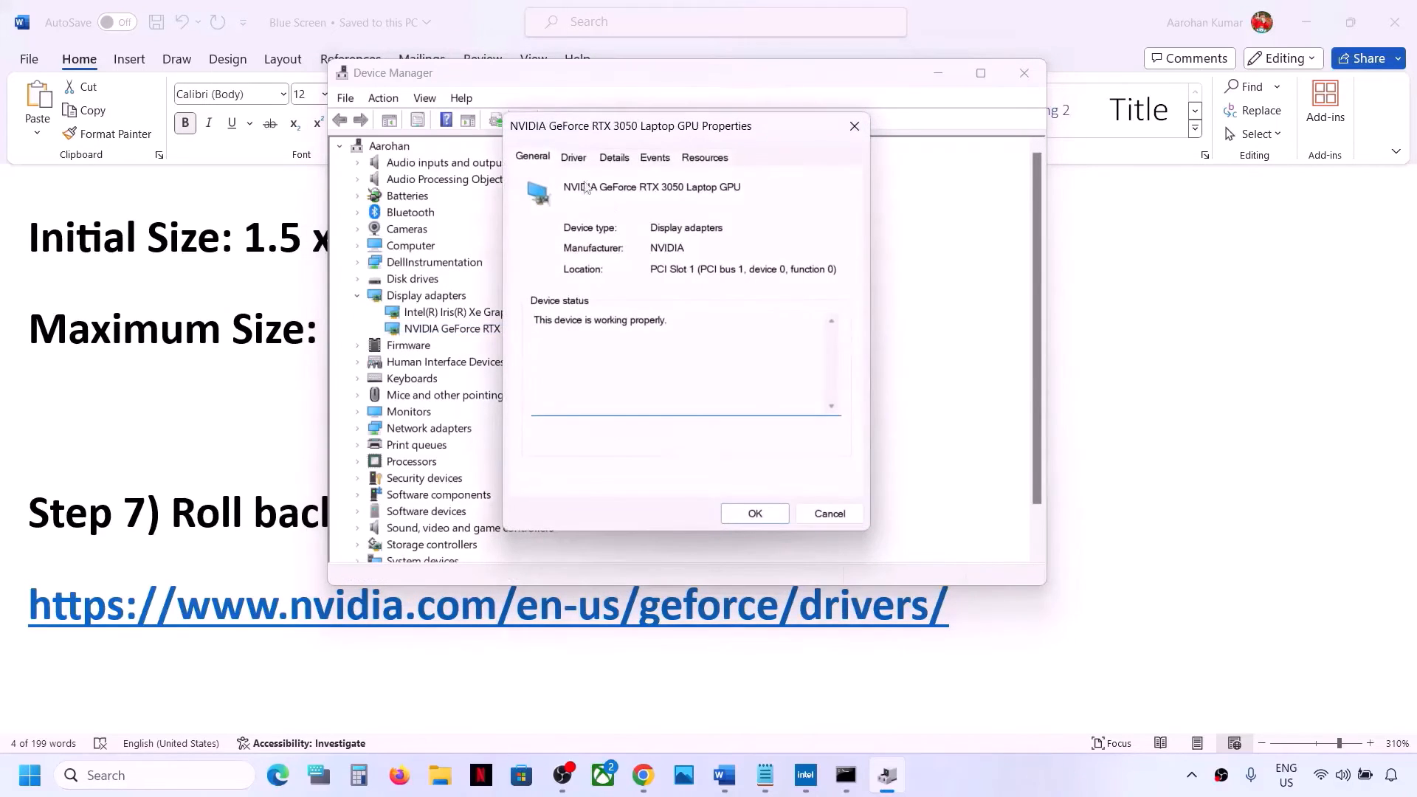
pyautogui.click(574, 158)
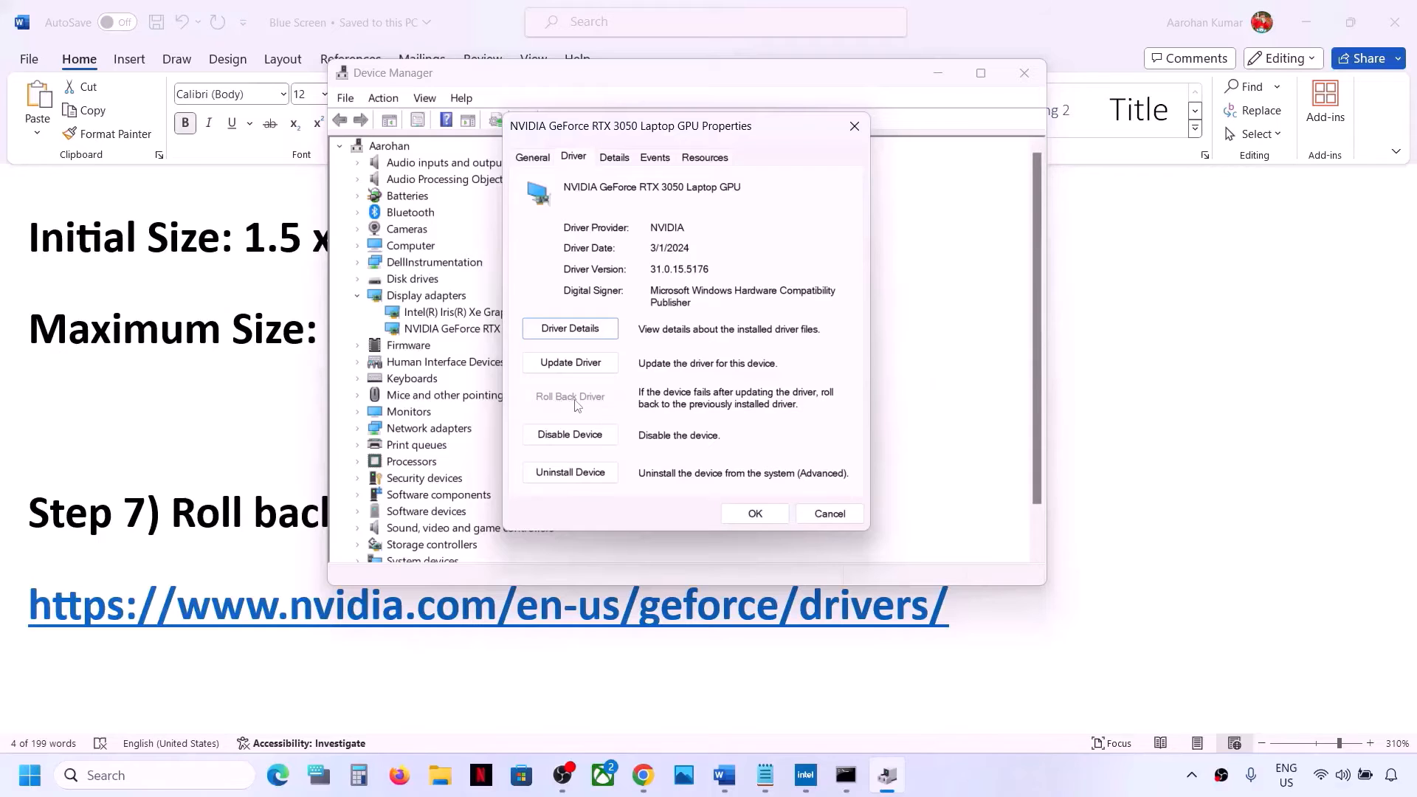
pyautogui.click(818, 515)
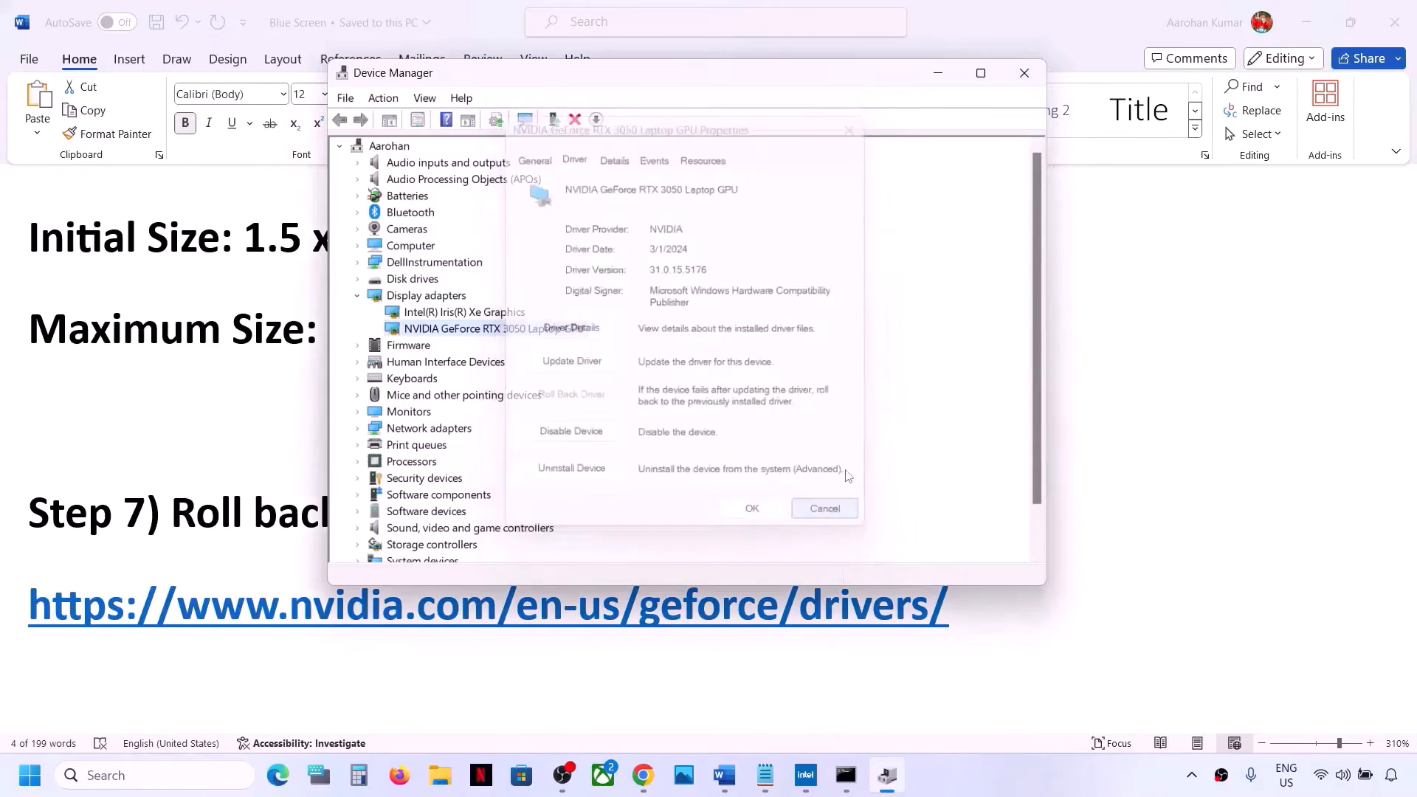
pyautogui.click(1025, 73)
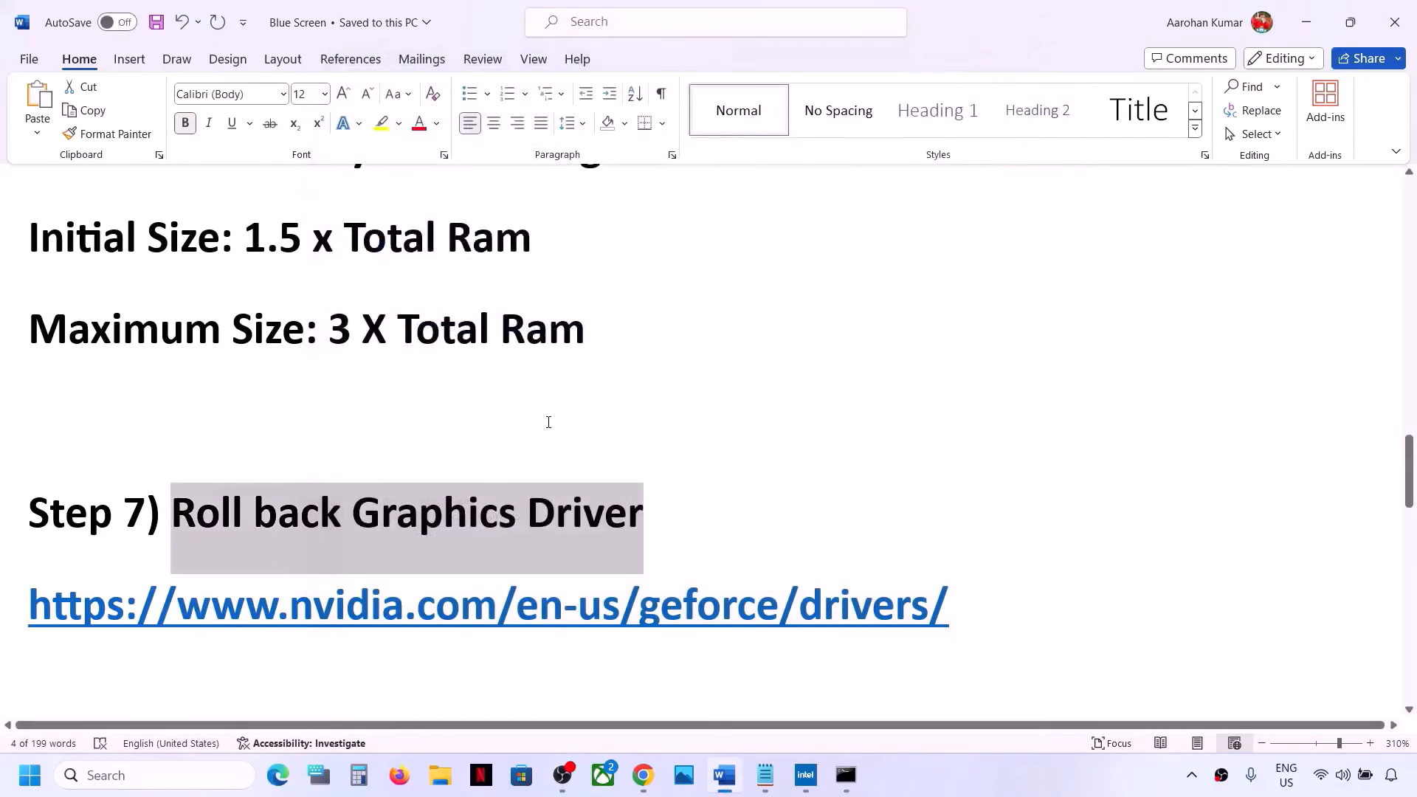
# Highlight the words Uninstall recently installed in the Step 8 heading of the document
pyautogui.scroll(-4, 548, 422)
pyautogui.scroll(1, 453, 443)
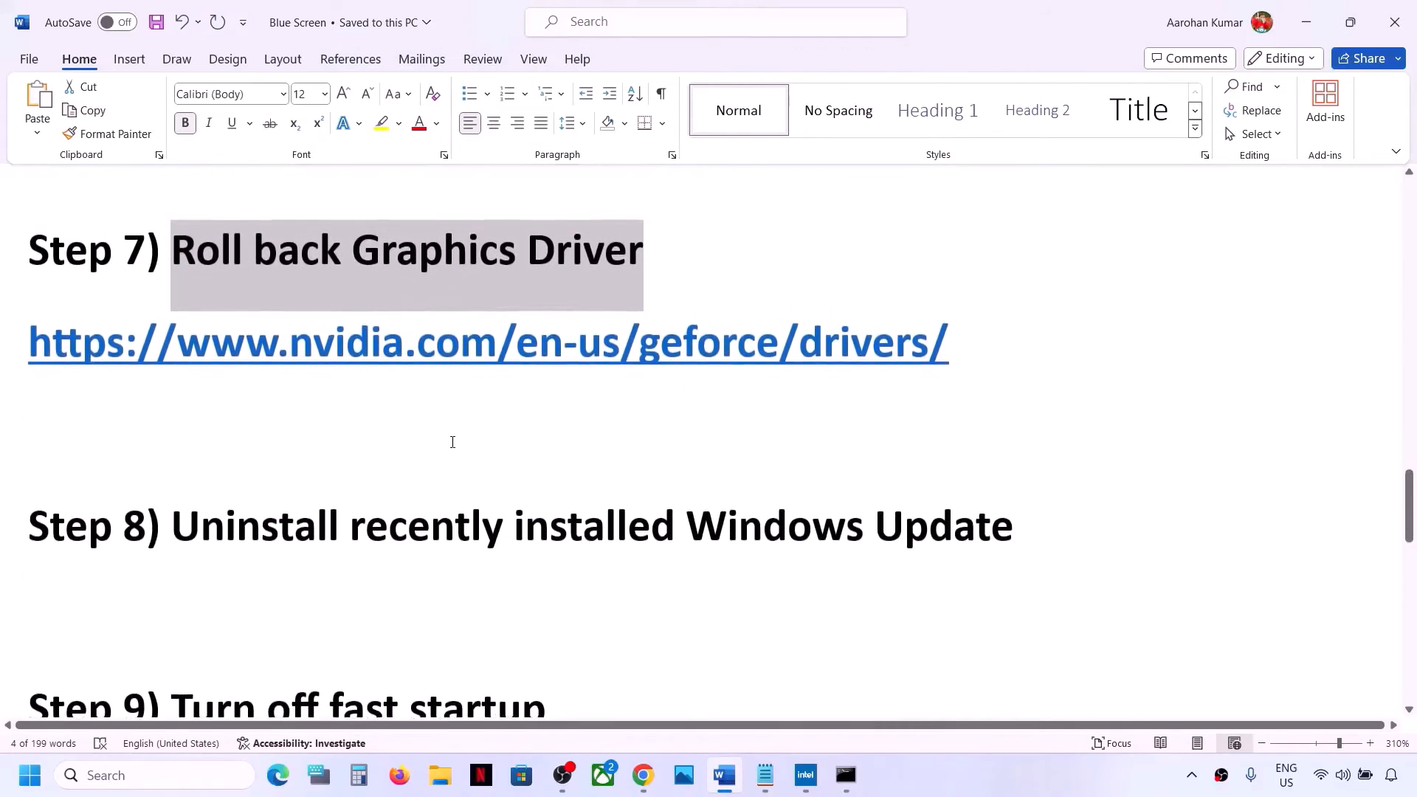
pyautogui.moveTo(192, 532); pyautogui.dragTo(1036, 532)
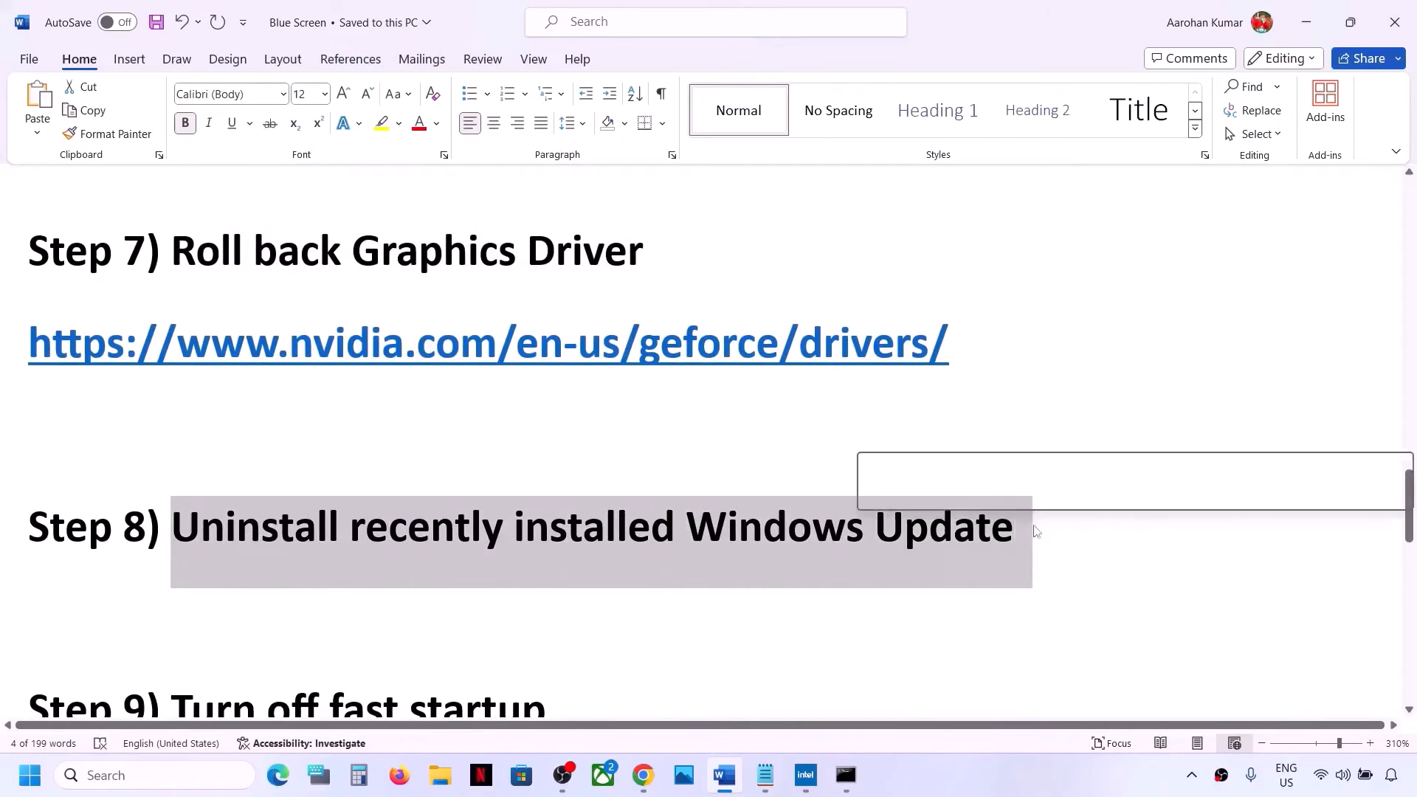
pyautogui.click(609, 532)
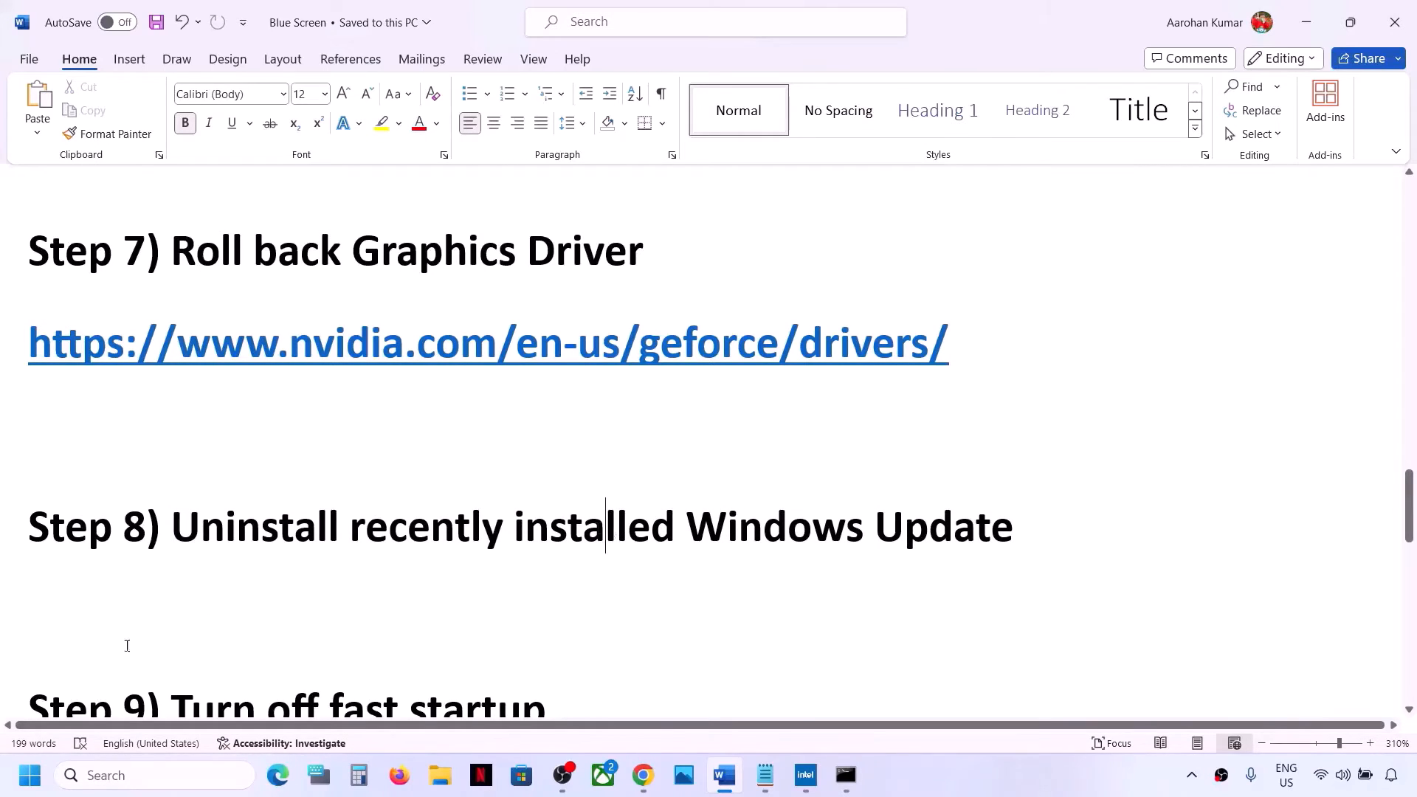
pyautogui.moveTo(219, 521); pyautogui.dragTo(664, 528)
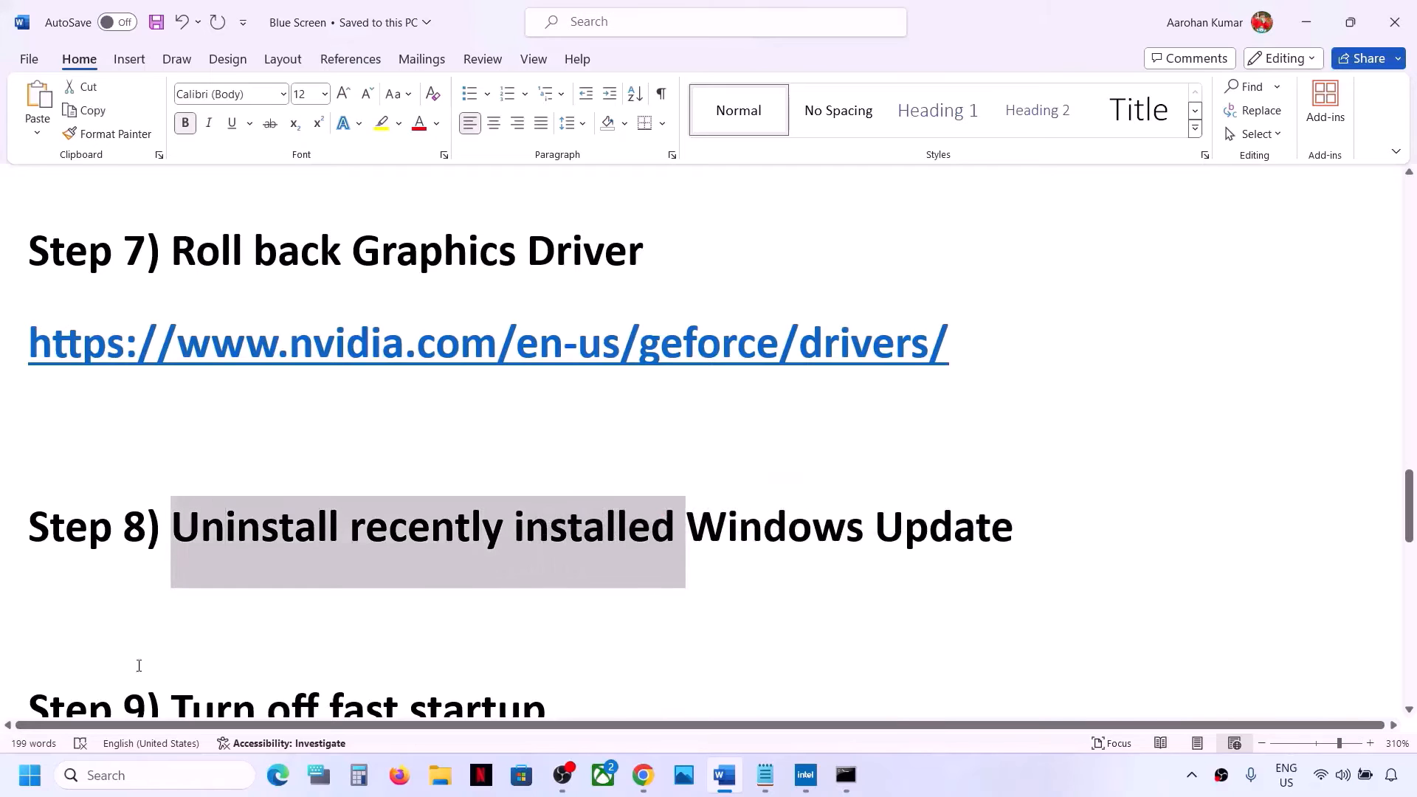
# Uninstall the Security Update for Microsoft Windows (KB5035955) through Windows Update's update history in Settings
pyautogui.click(28, 789)
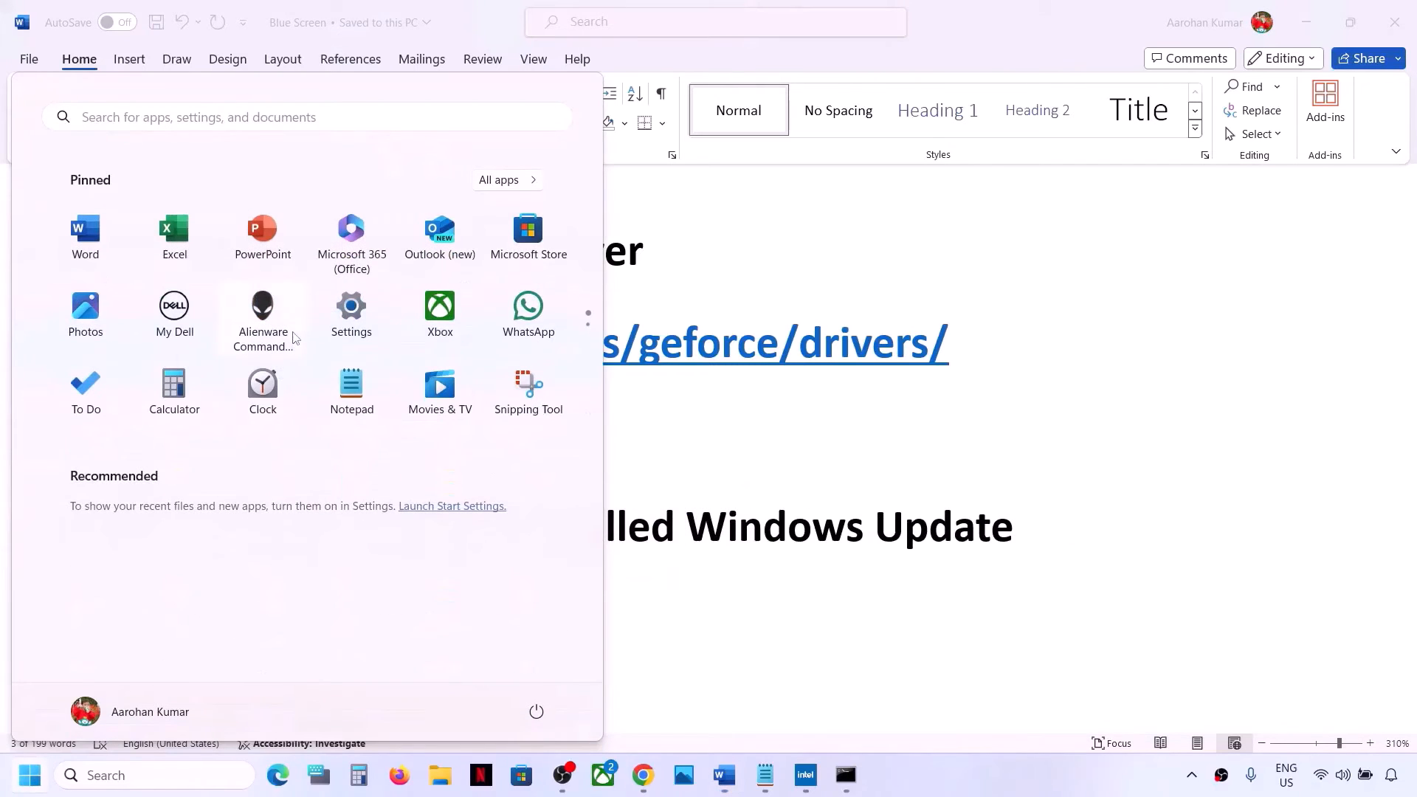
pyautogui.click(348, 310)
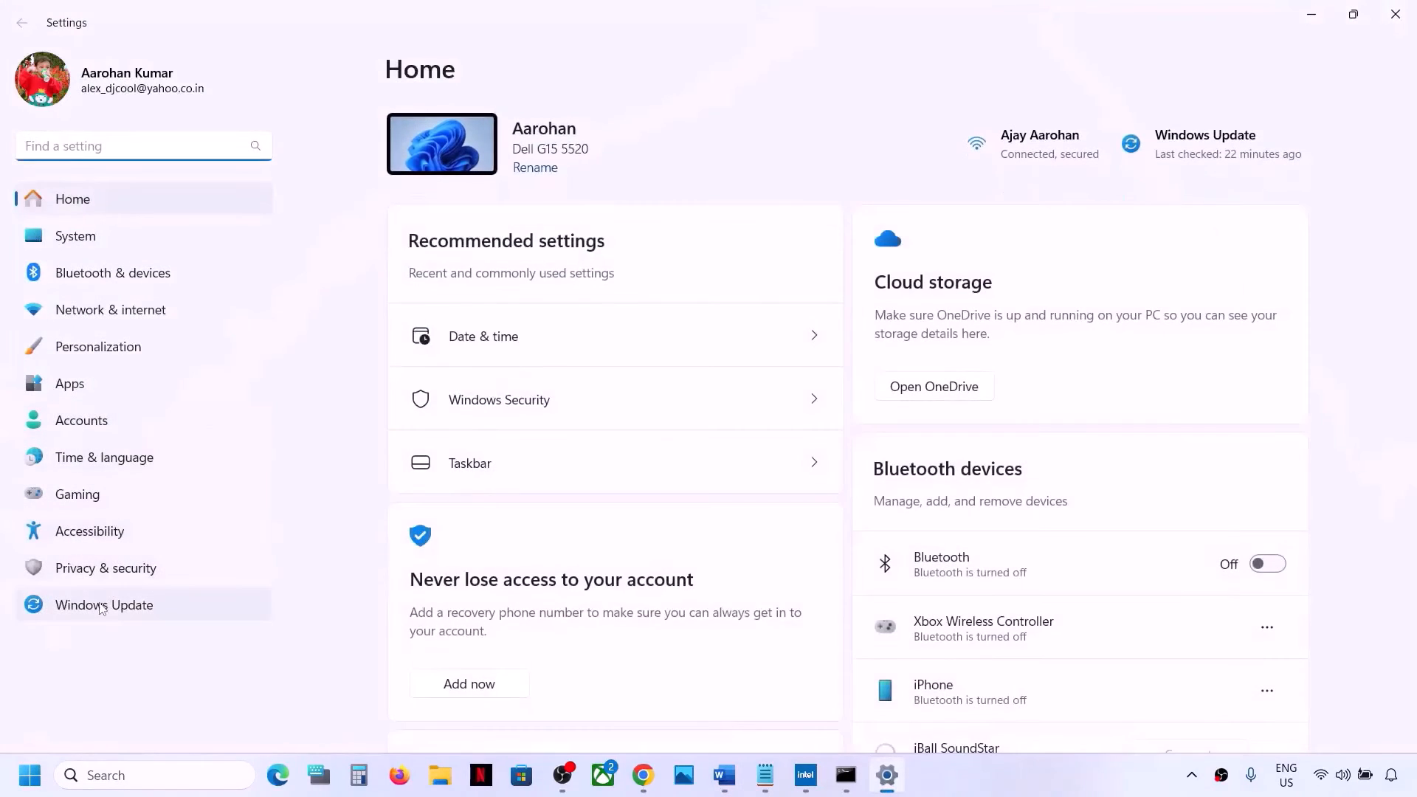
pyautogui.click(133, 604)
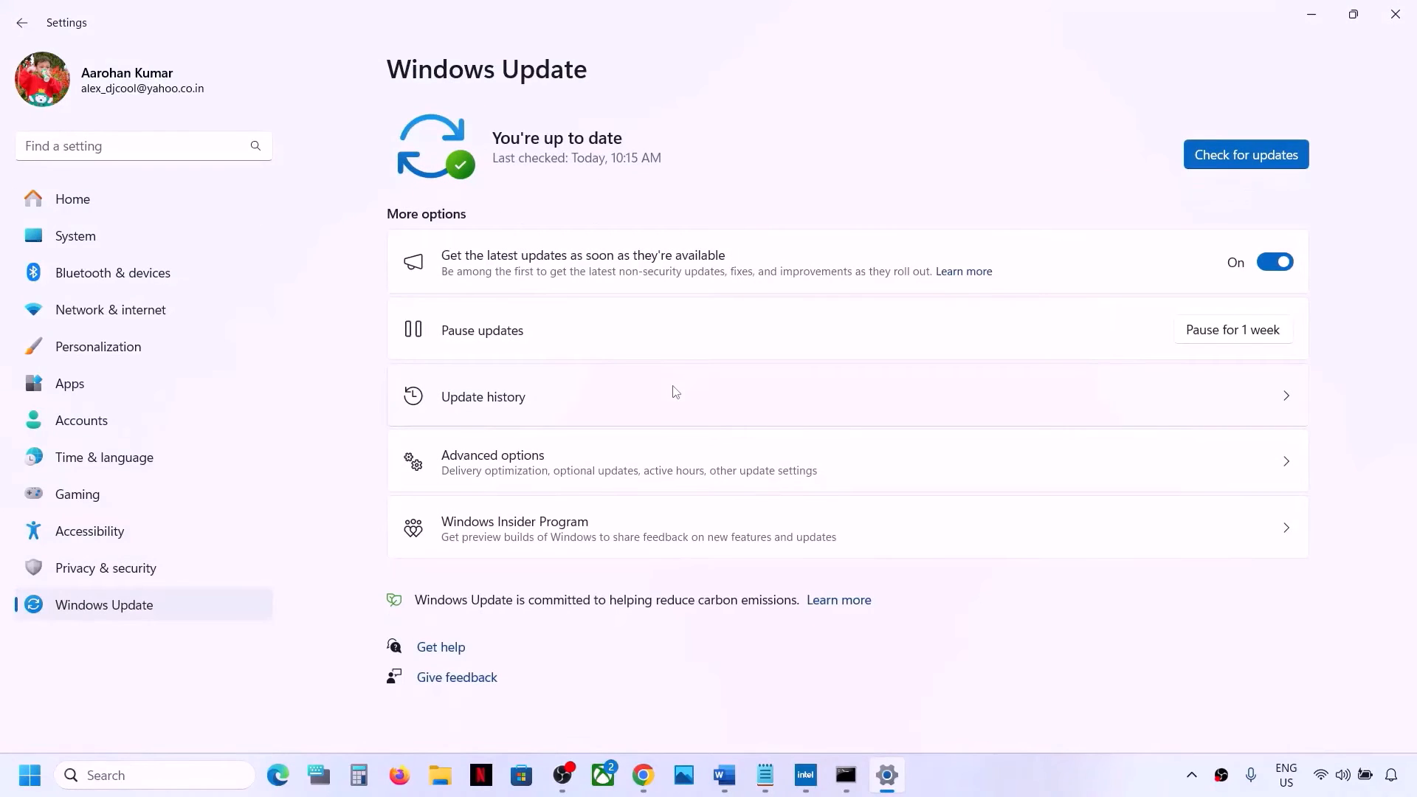
pyautogui.click(495, 412)
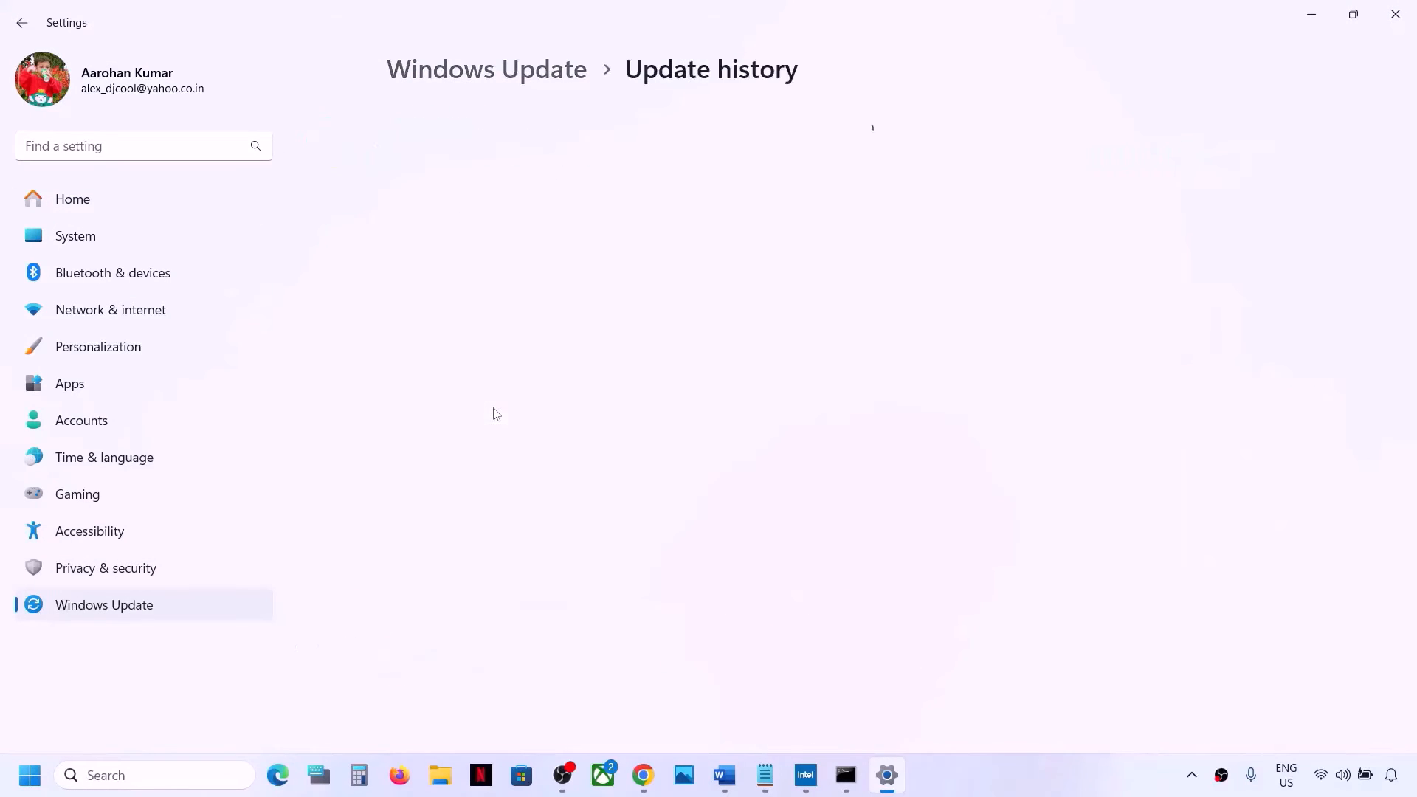
pyautogui.scroll(-15, 495, 409)
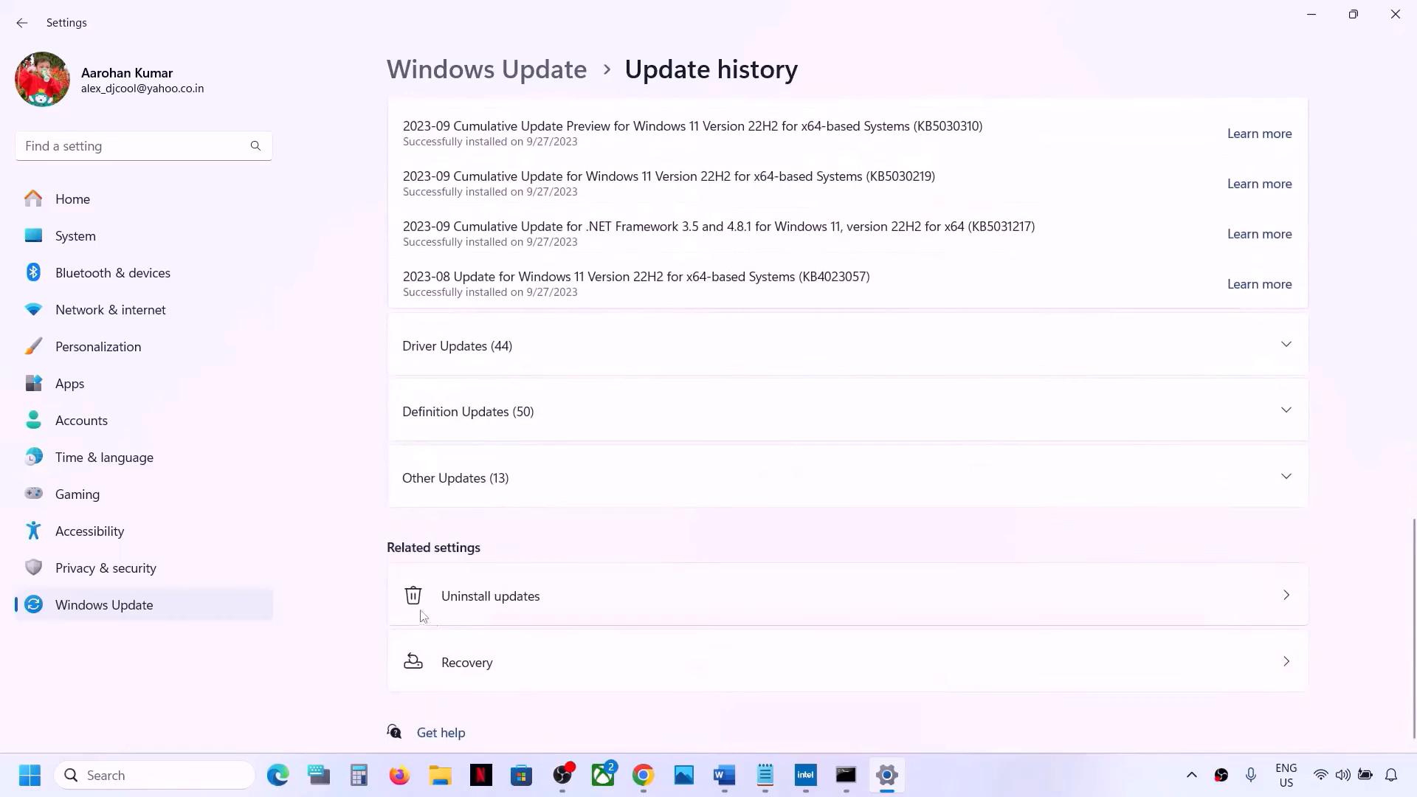
pyautogui.click(417, 607)
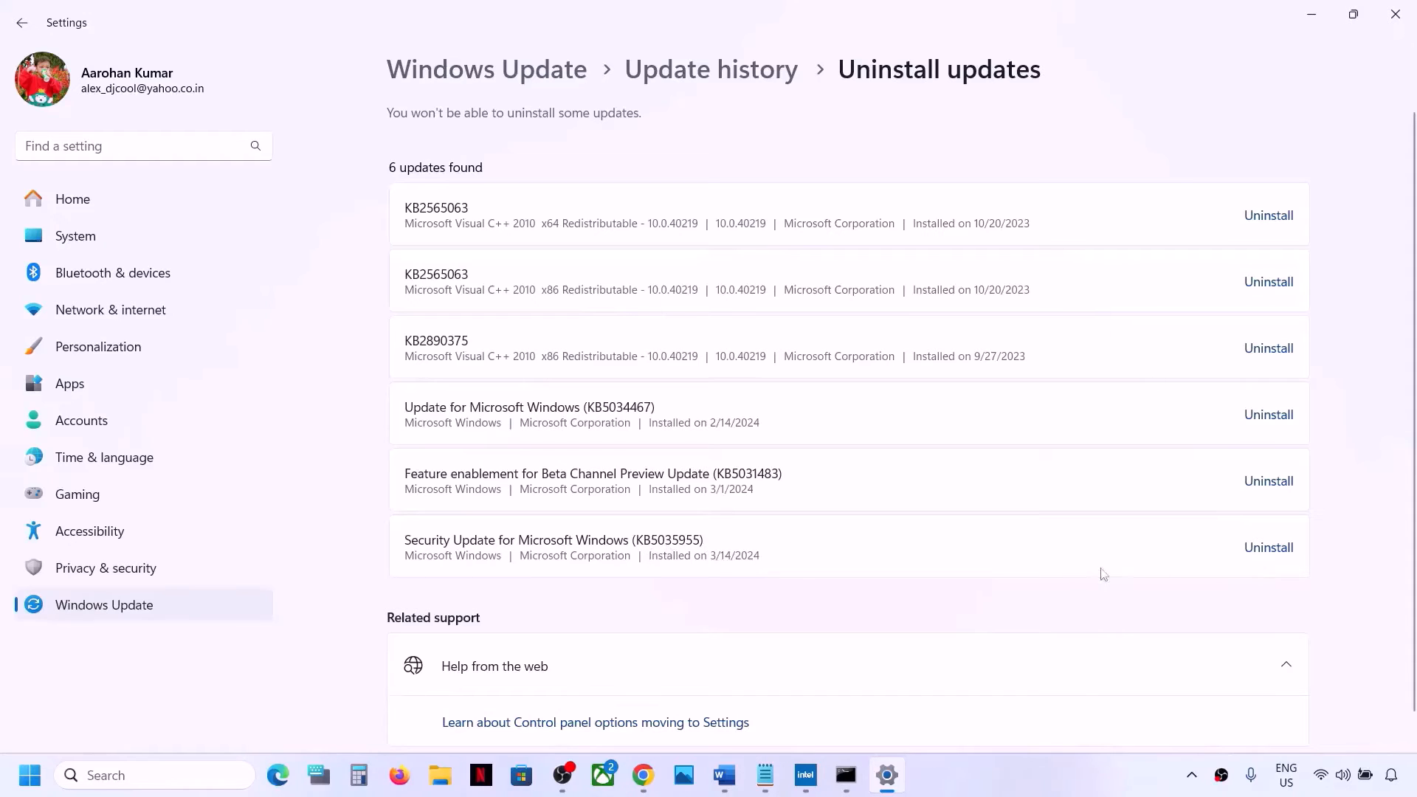
pyautogui.click(1275, 555)
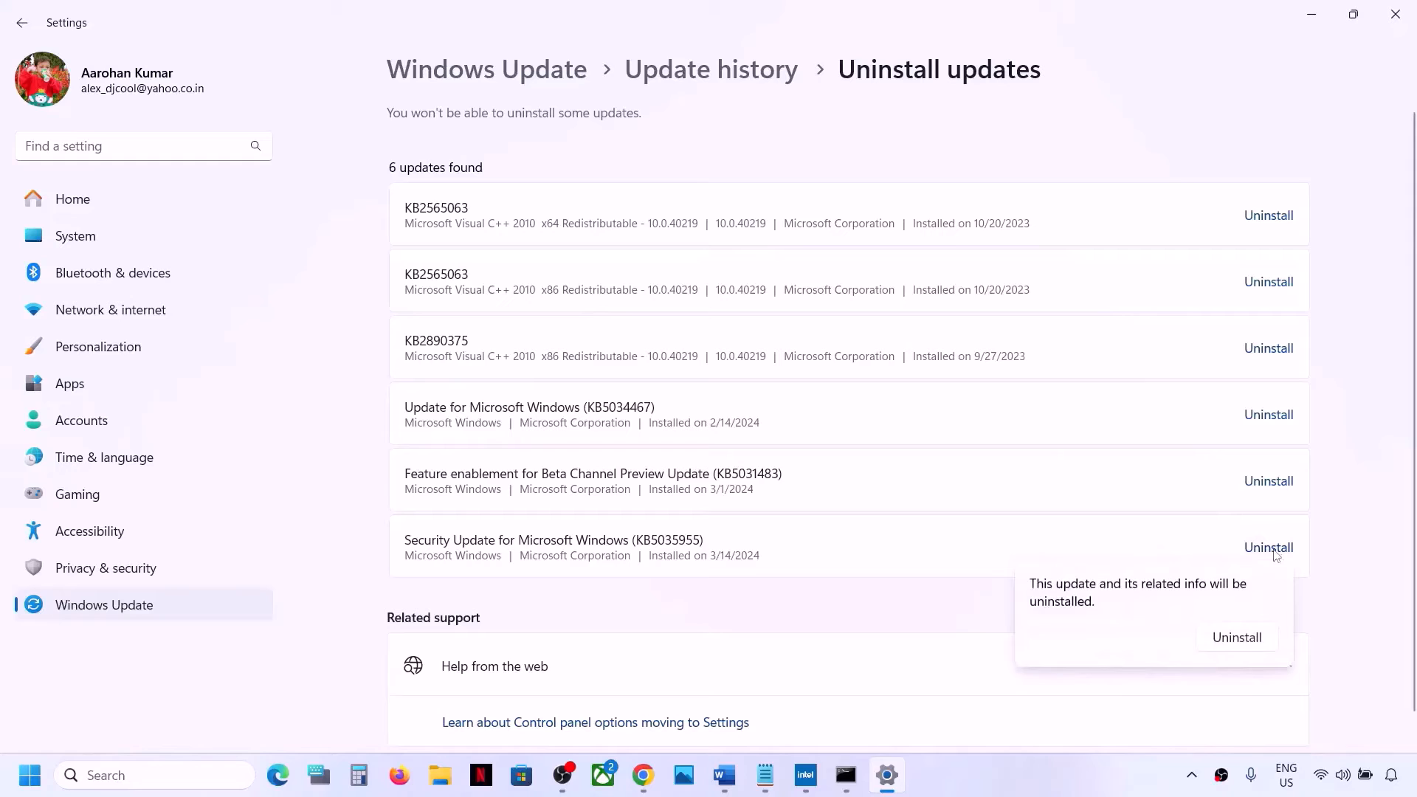
pyautogui.click(1221, 638)
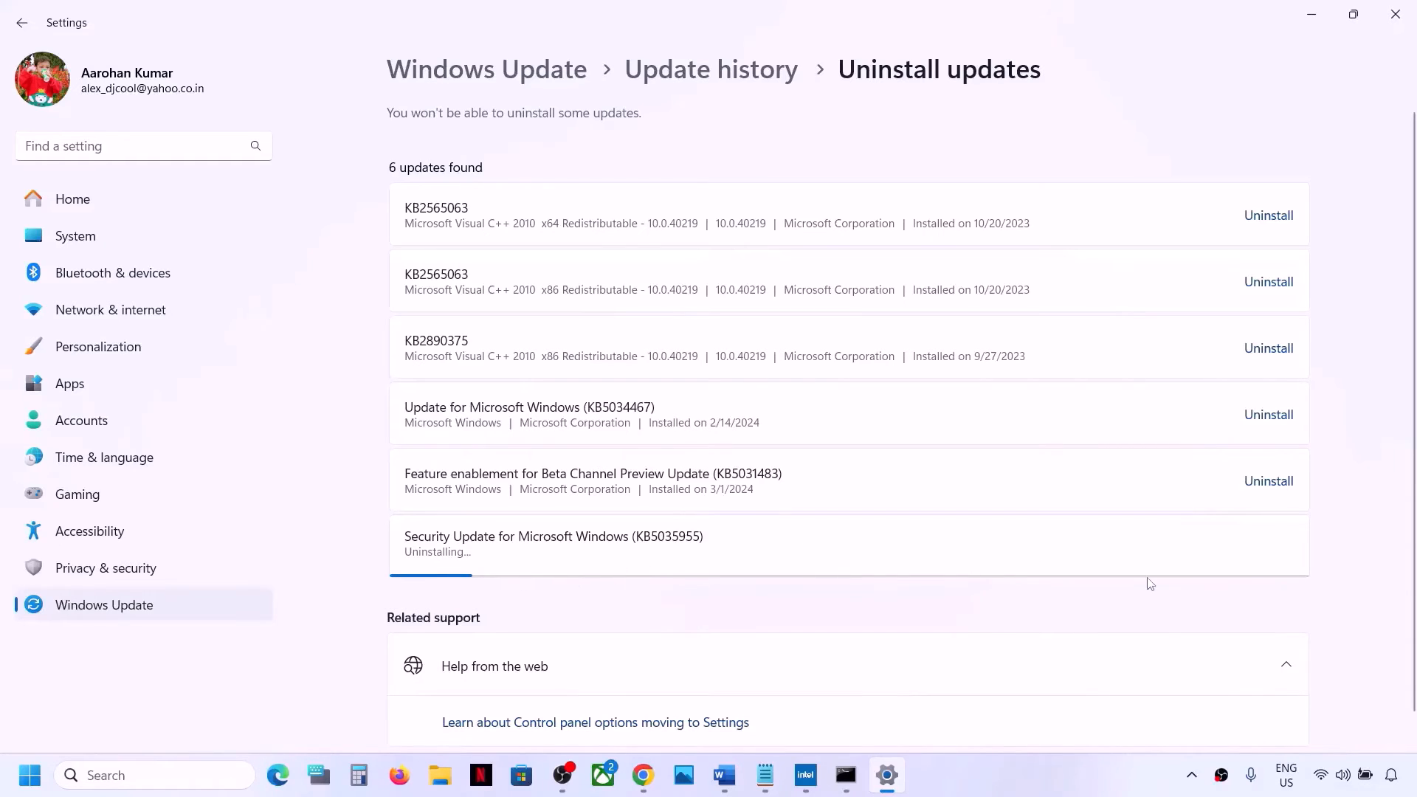
pyautogui.click(26, 785)
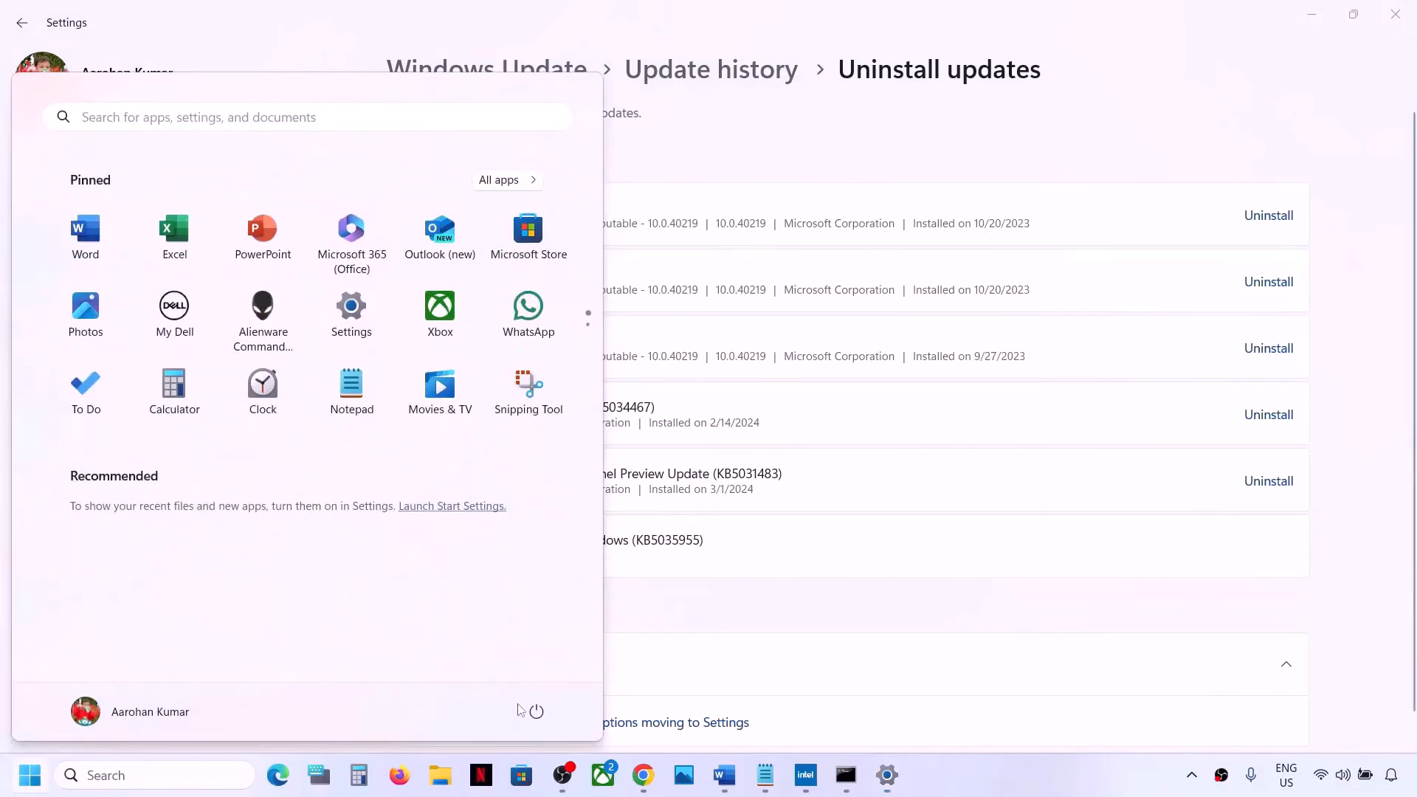
pyautogui.click(532, 712)
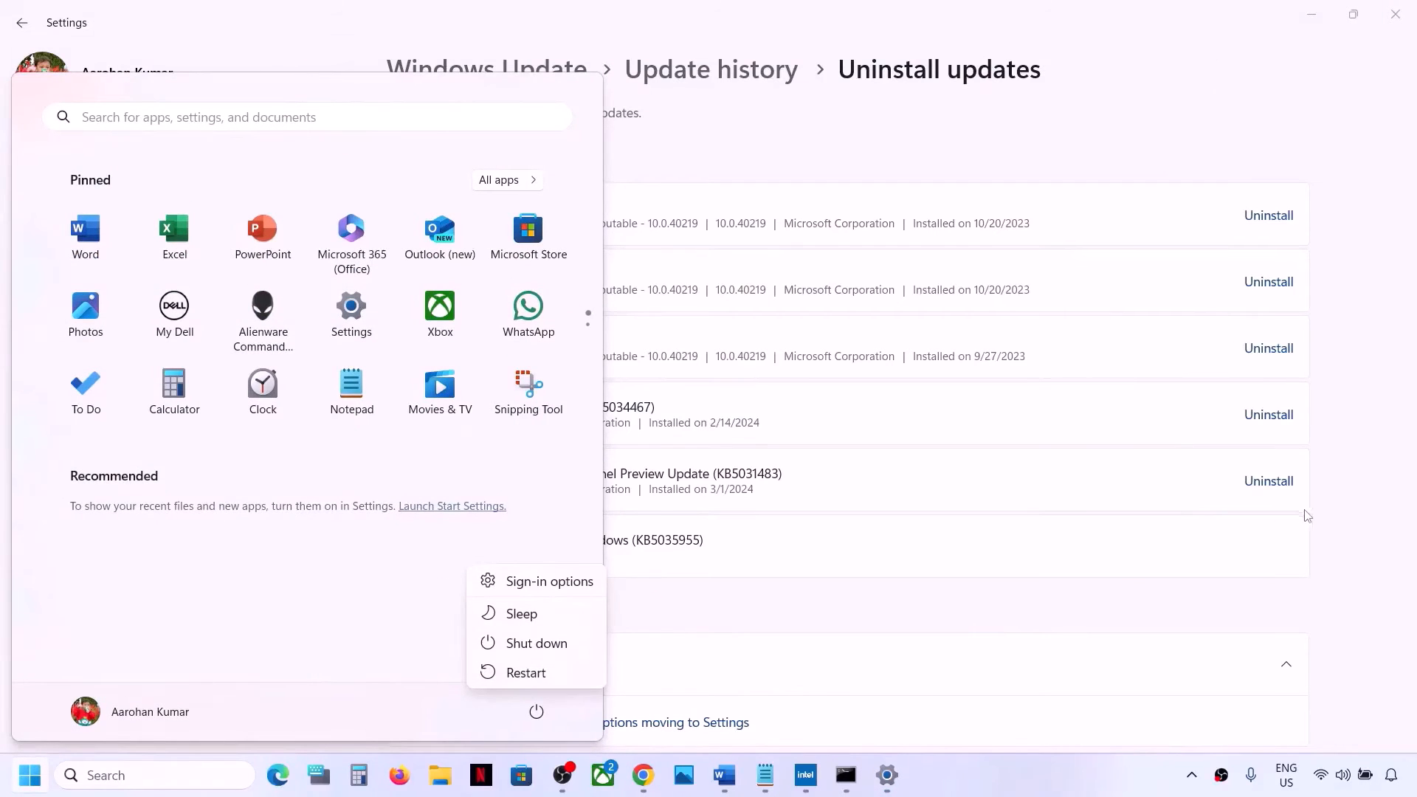
pyautogui.click(1348, 533)
# Return to the document, scroll down and highlight Step 9) Turn in the Step 9 heading
pyautogui.click(741, 787)
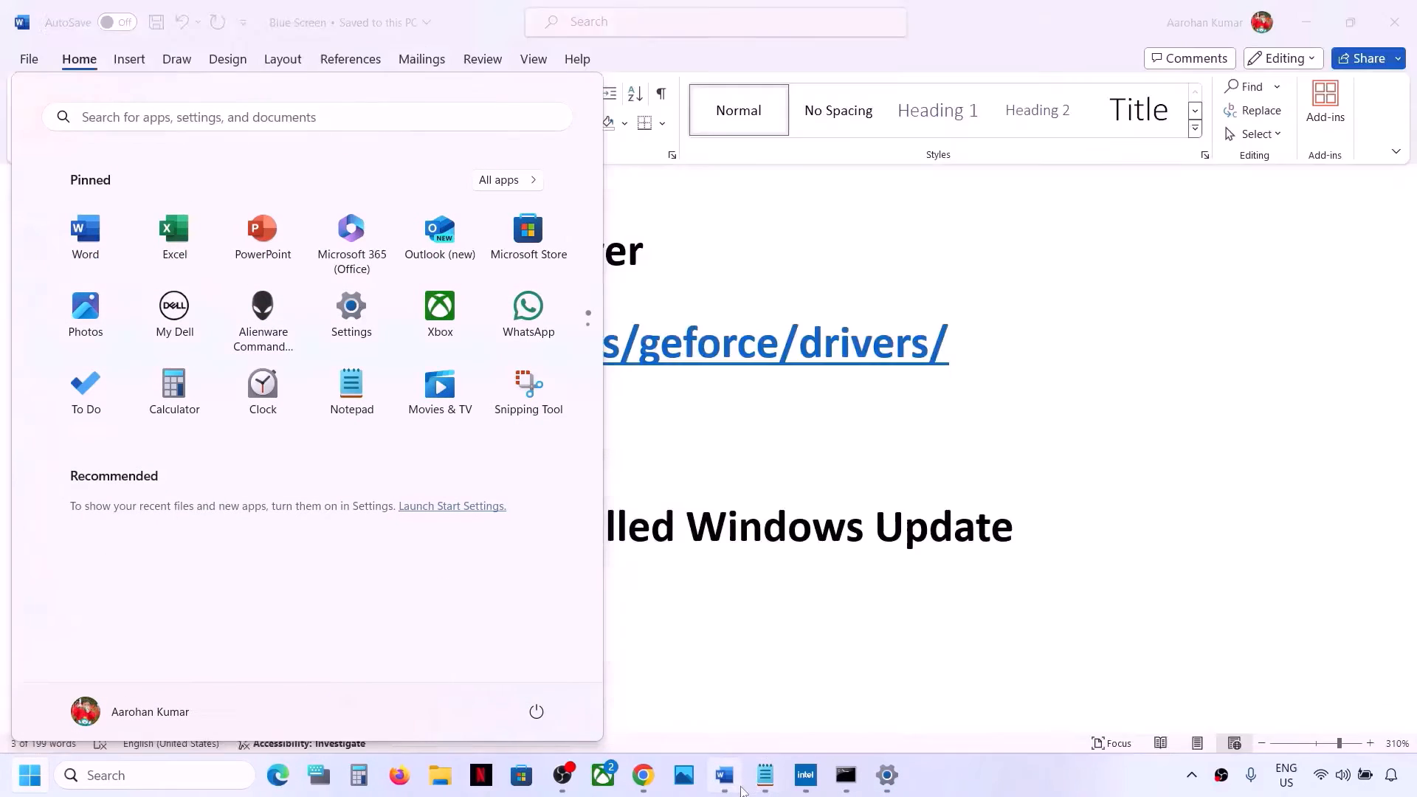
pyautogui.scroll(-3, 513, 493)
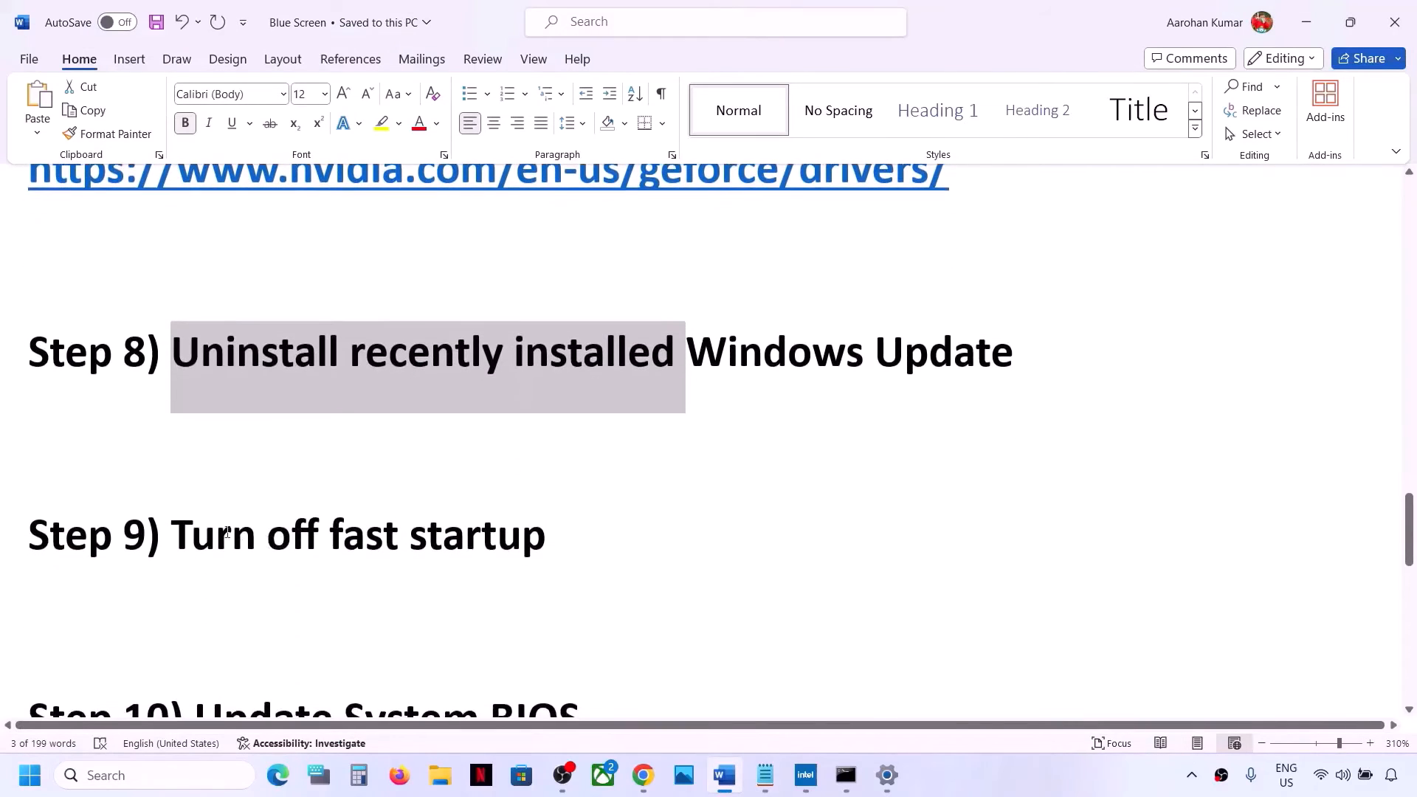
pyautogui.moveTo(210, 532); pyautogui.dragTo(630, 497)
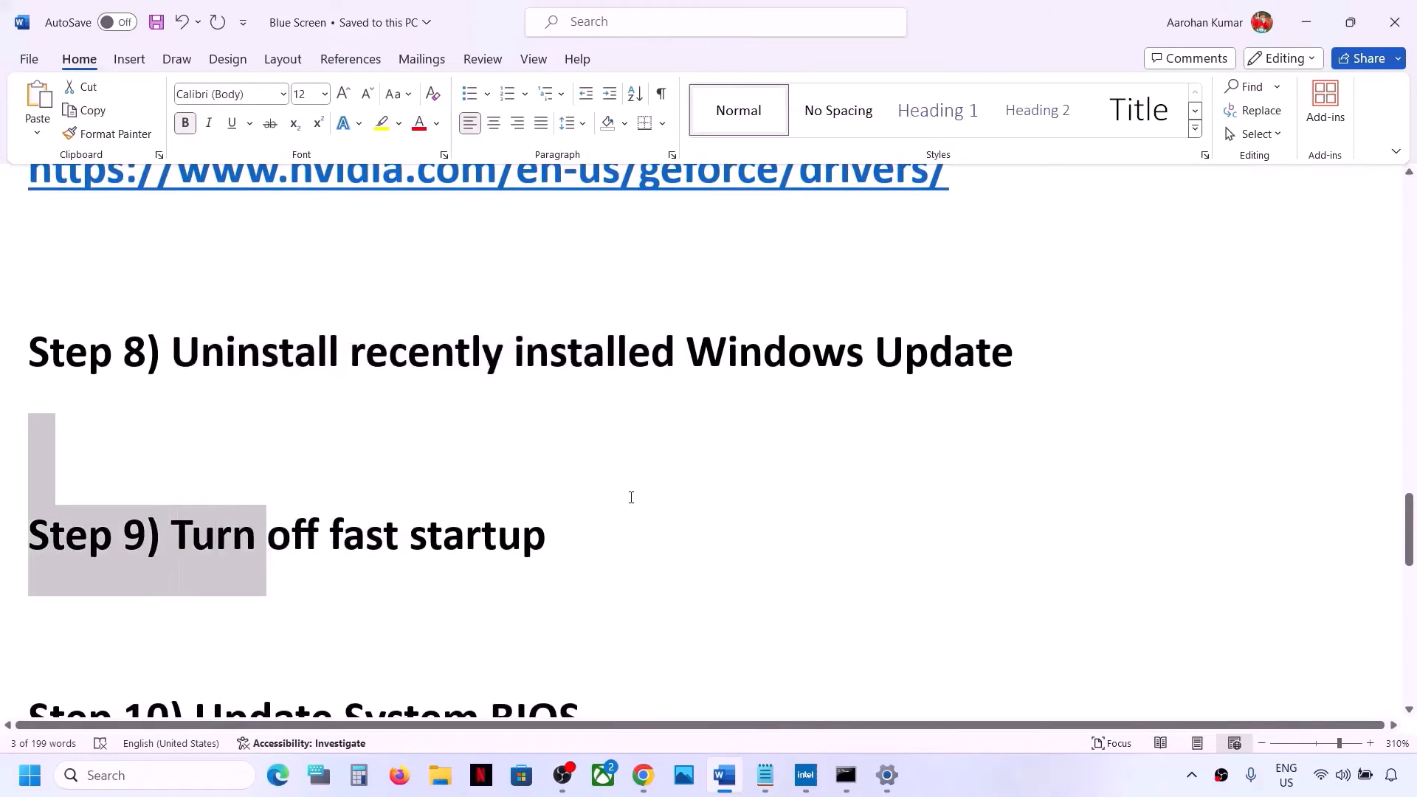
# Open Control Panel and go to Power Options' settings for what the power button does
pyautogui.click(152, 775)
pyautogui.write('con')
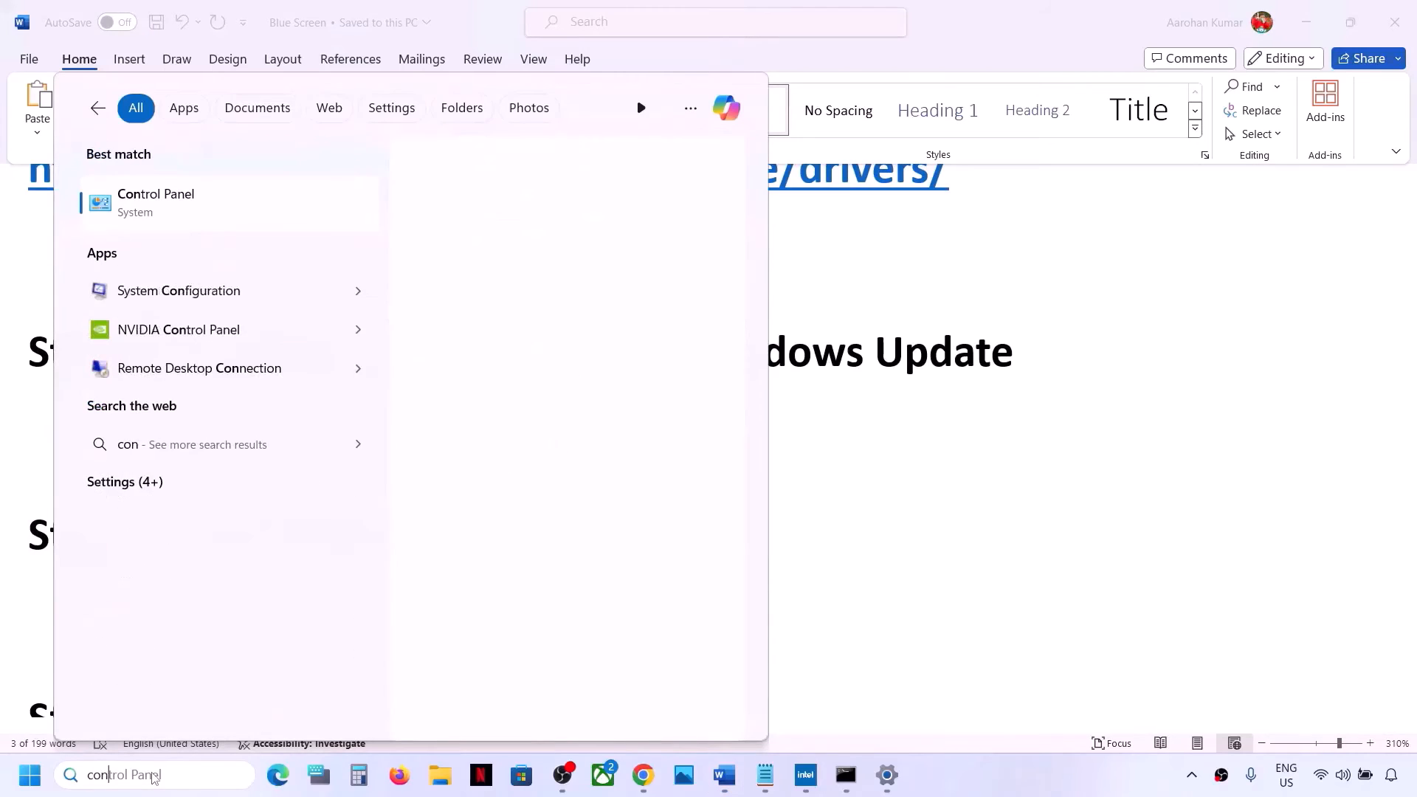
pyautogui.write('trol')
pyautogui.press('Return')
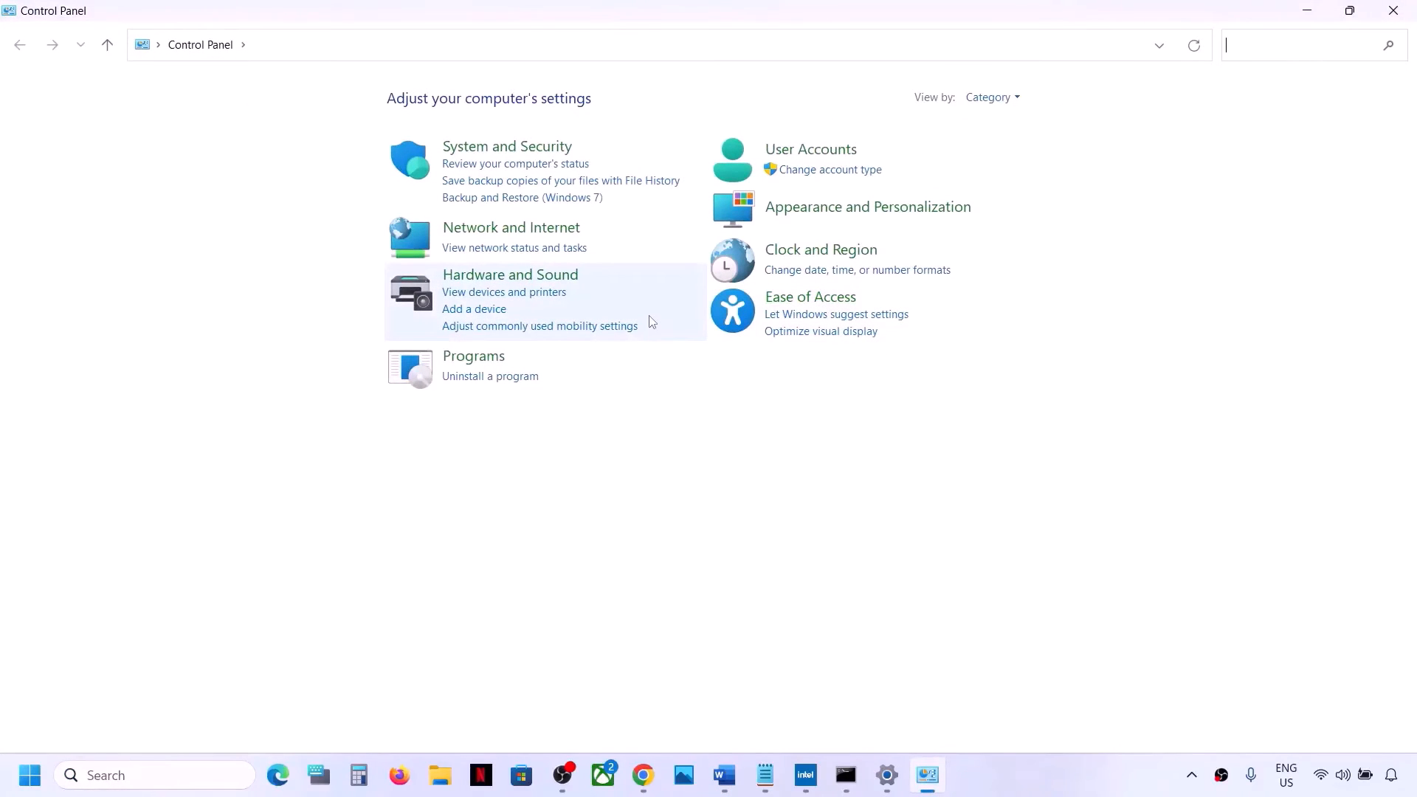
pyautogui.click(521, 279)
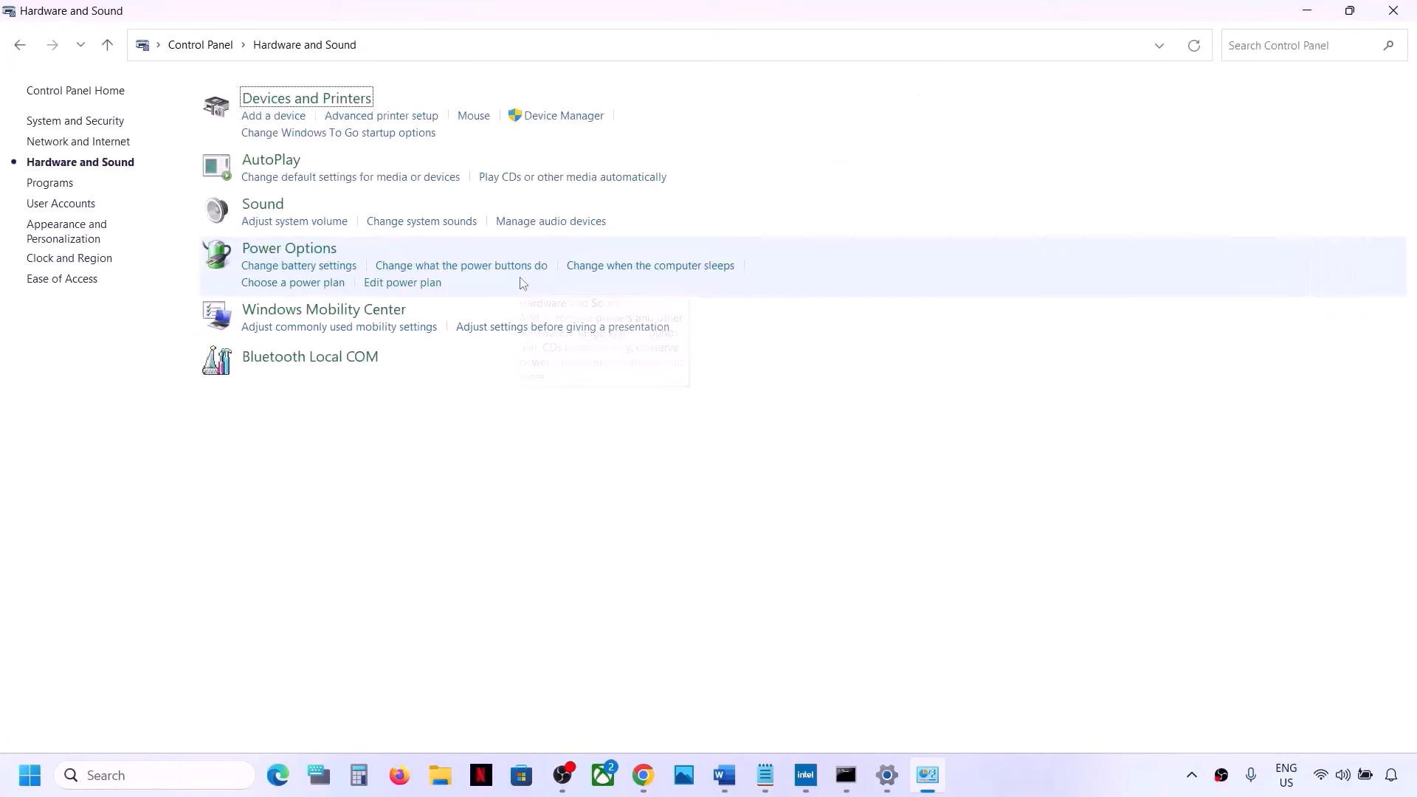
pyautogui.click(290, 250)
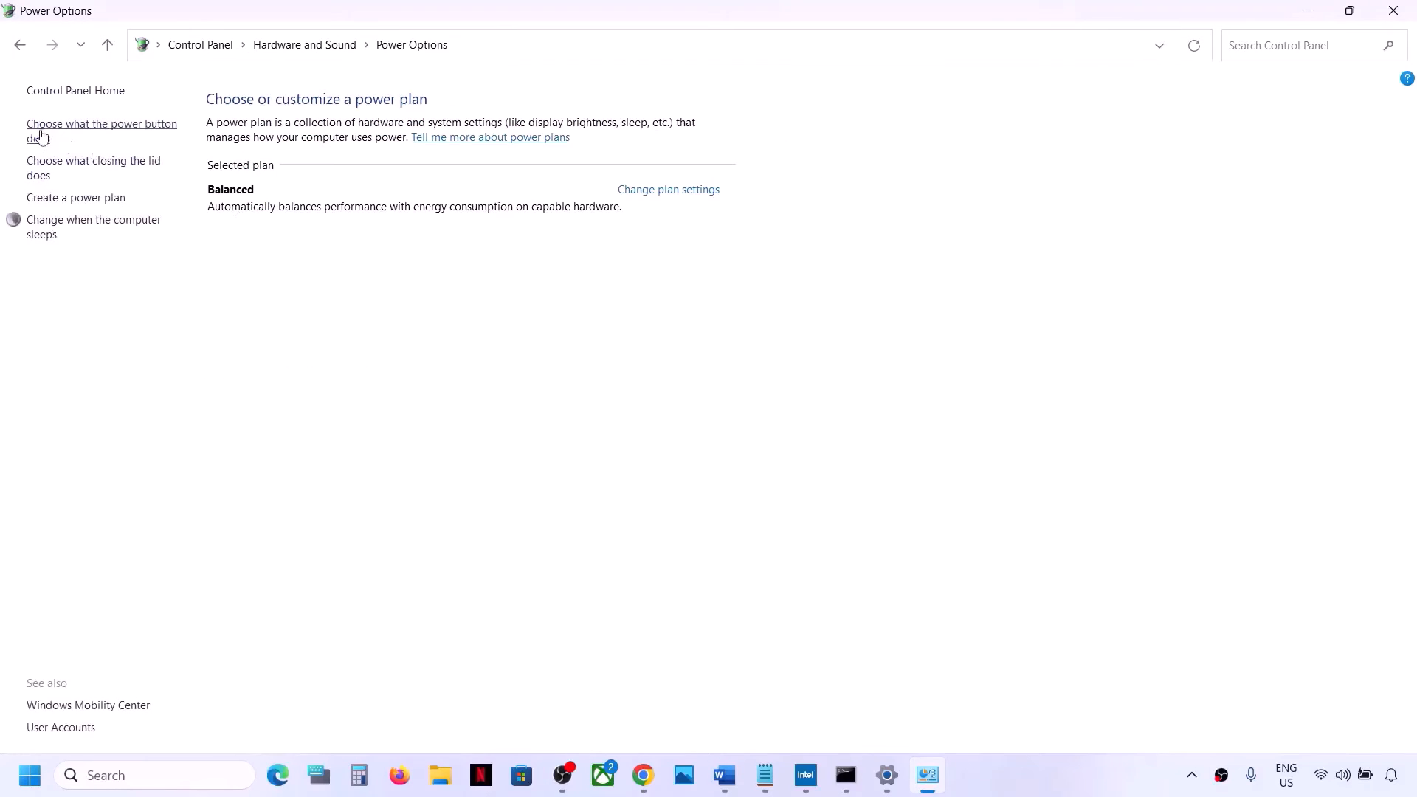
pyautogui.click(138, 131)
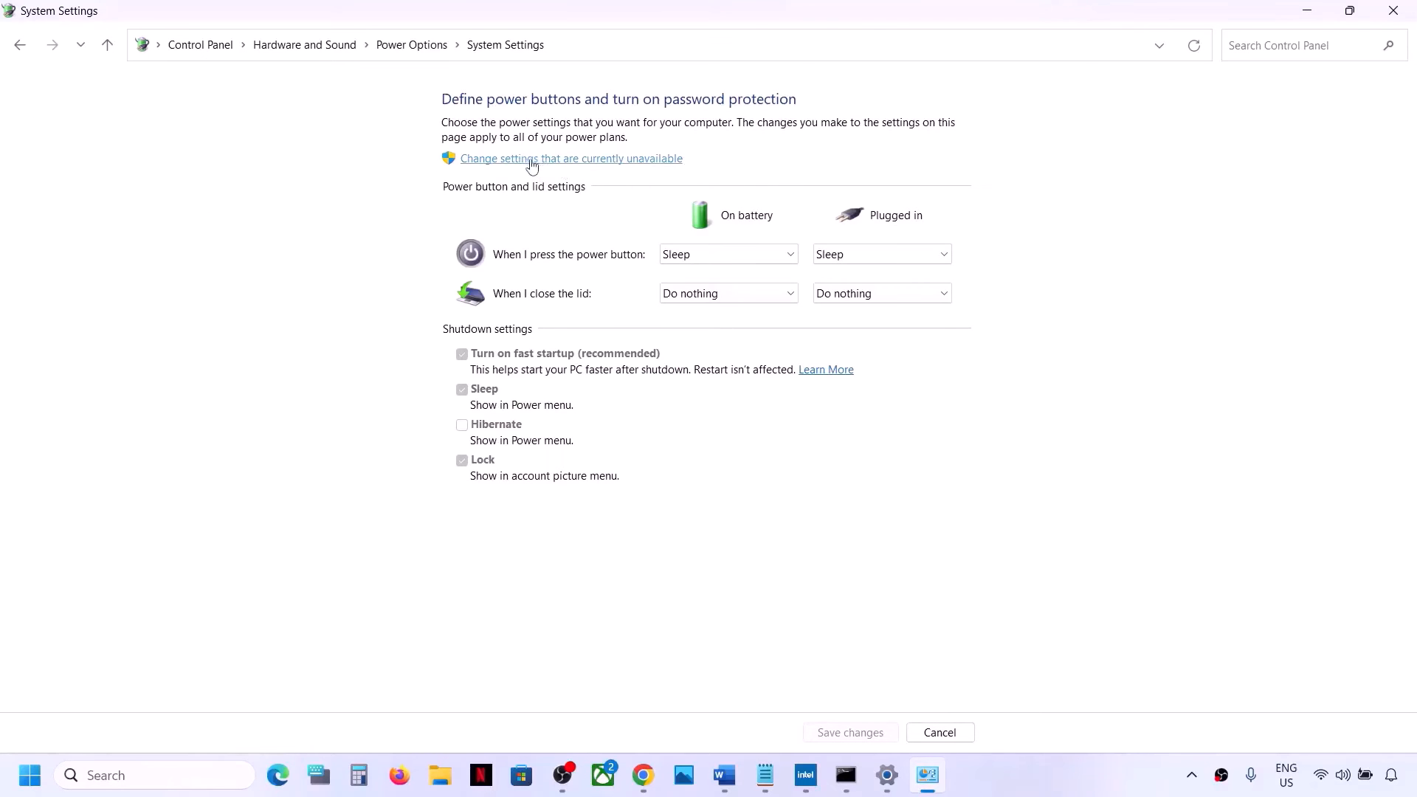
# Unlock the unavailable settings, turn off fast startup, save the changes and close Control Panel
pyautogui.click(646, 162)
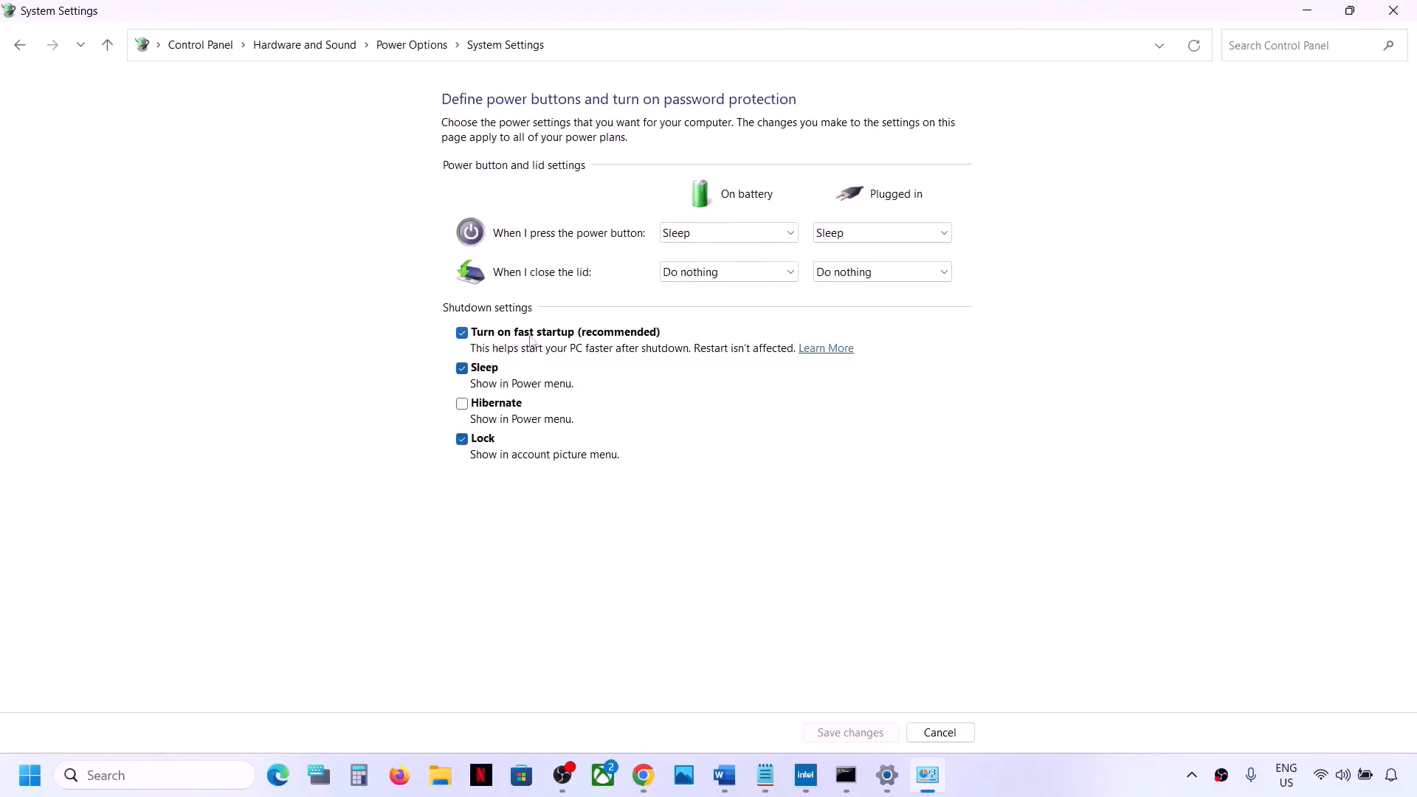
pyautogui.click(465, 335)
pyautogui.click(881, 735)
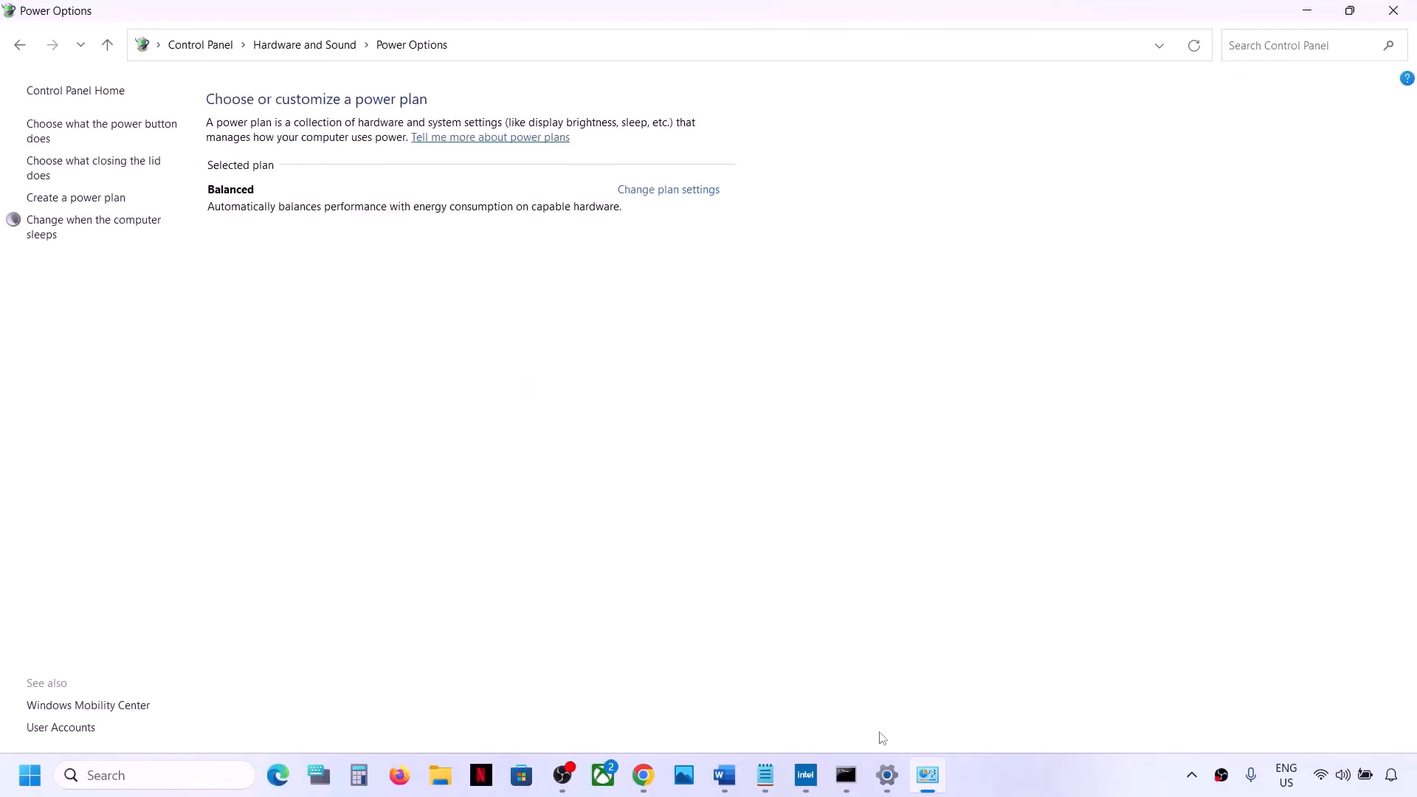
pyautogui.click(1383, 18)
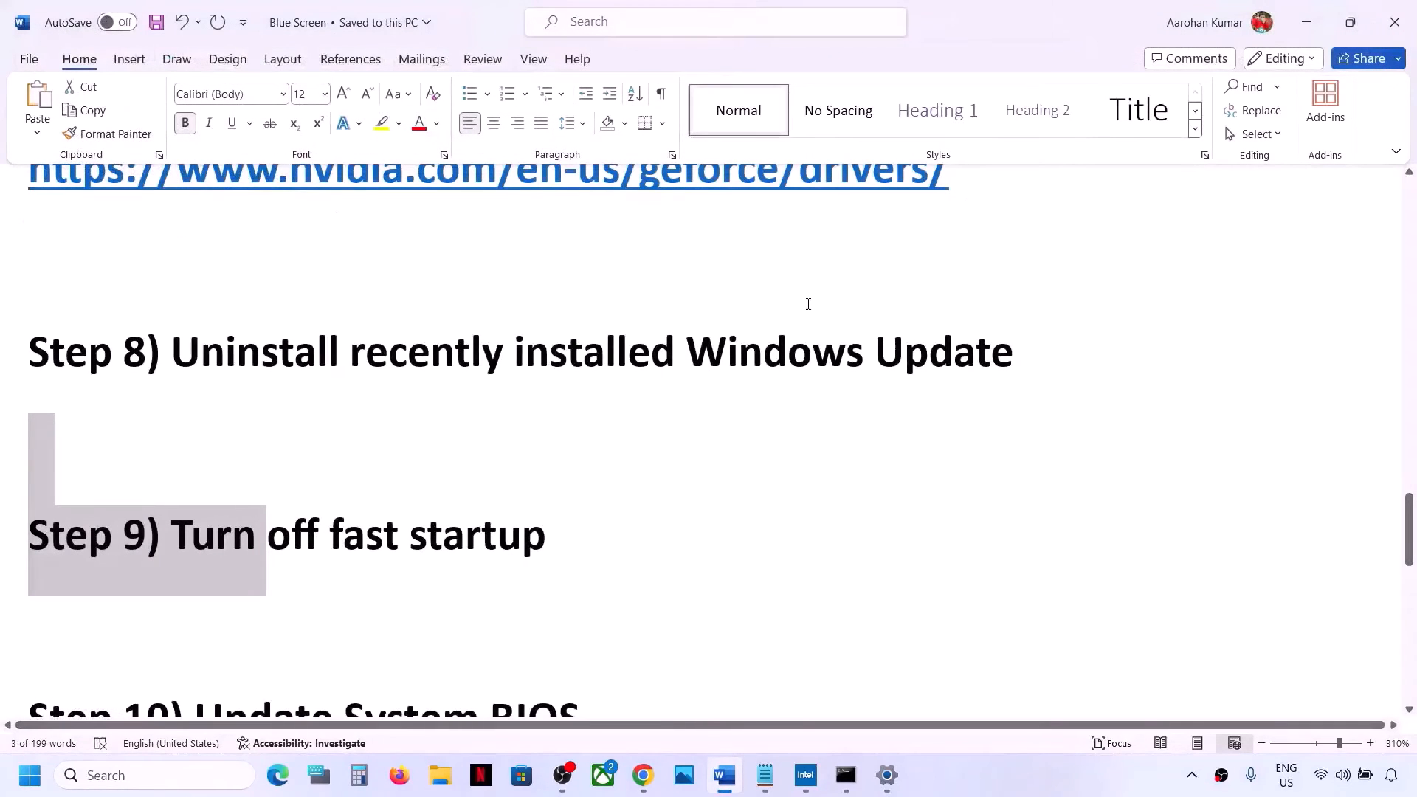
# Scroll down the troubleshooting document and highlight Update System BIOS in the Step 10 heading
pyautogui.scroll(-2, 375, 481)
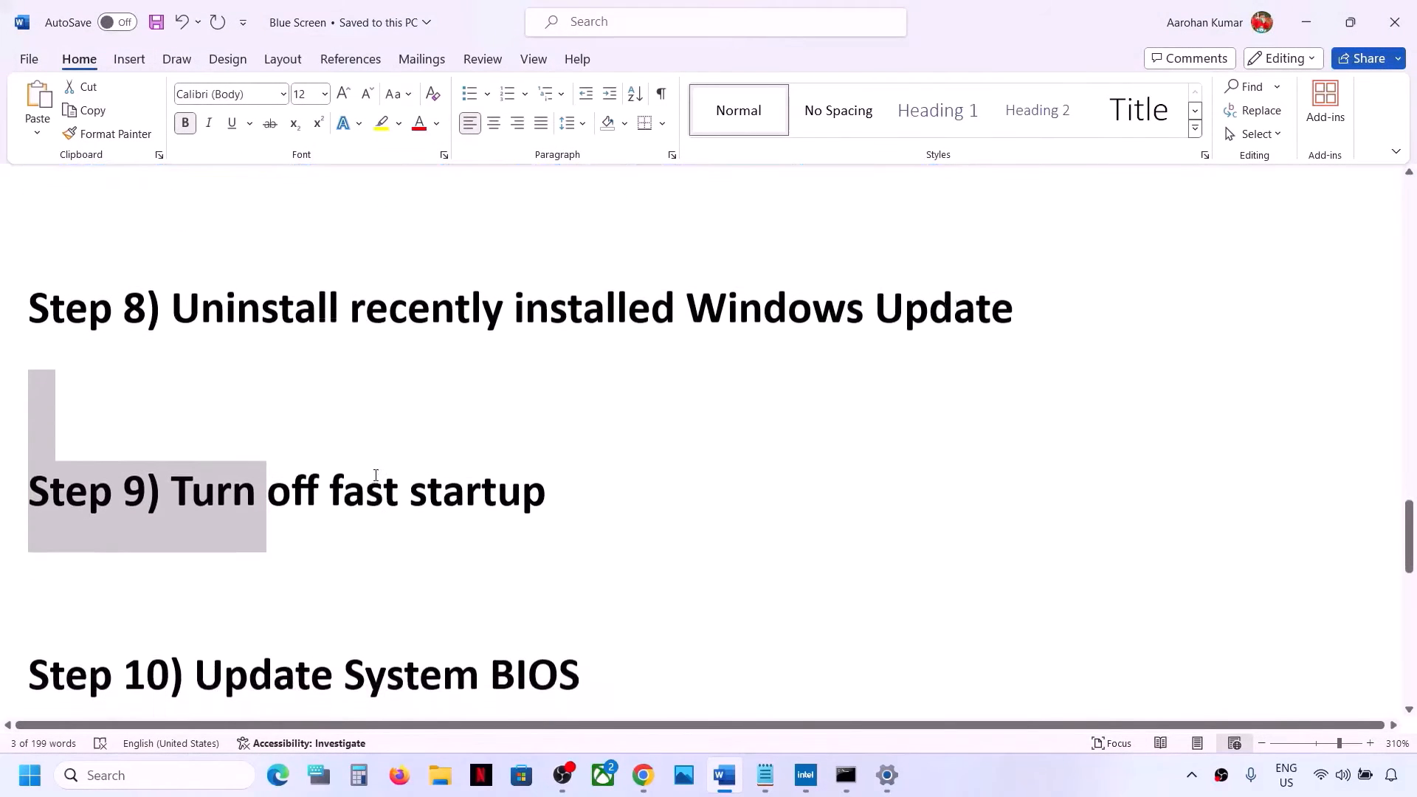
pyautogui.moveTo(209, 547); pyautogui.dragTo(519, 583)
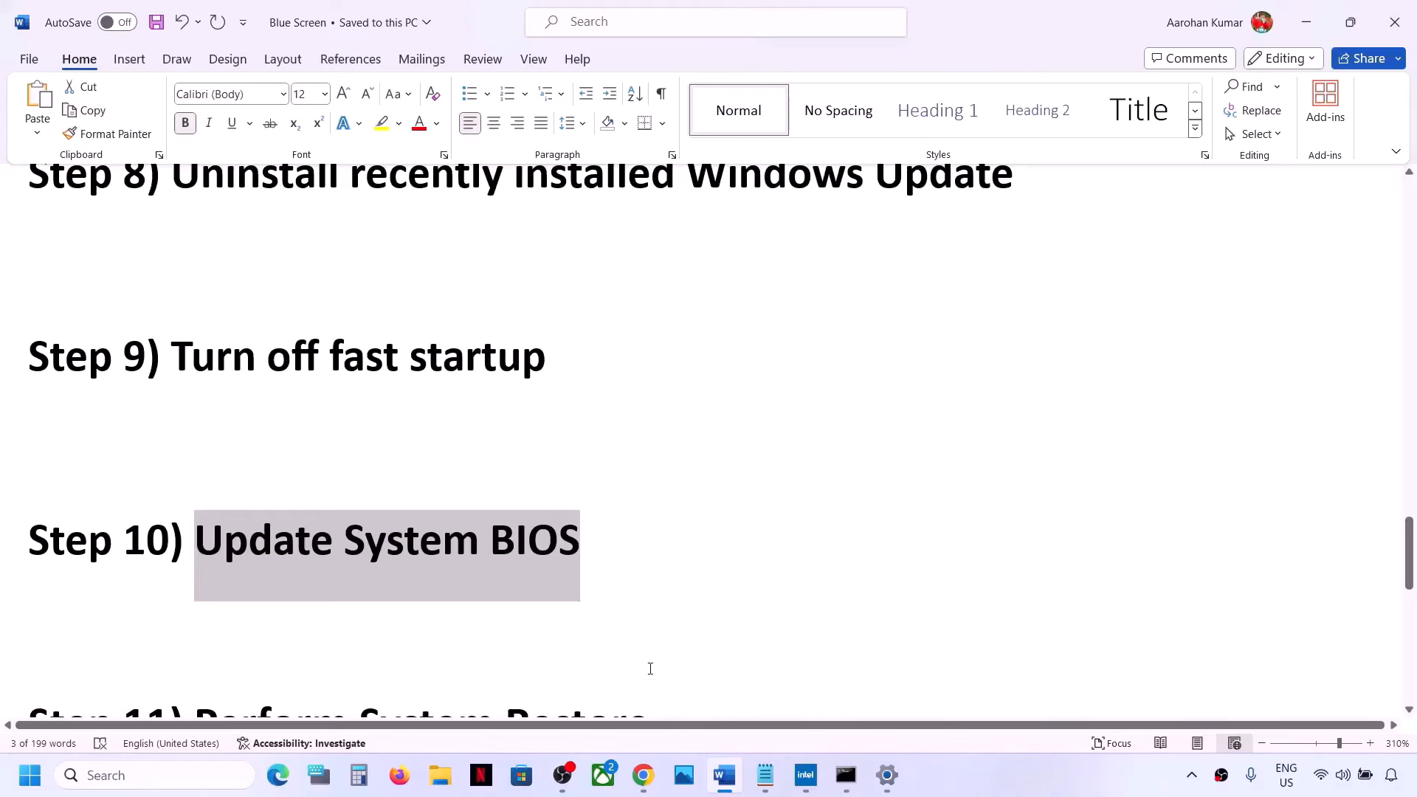
pyautogui.click(645, 784)
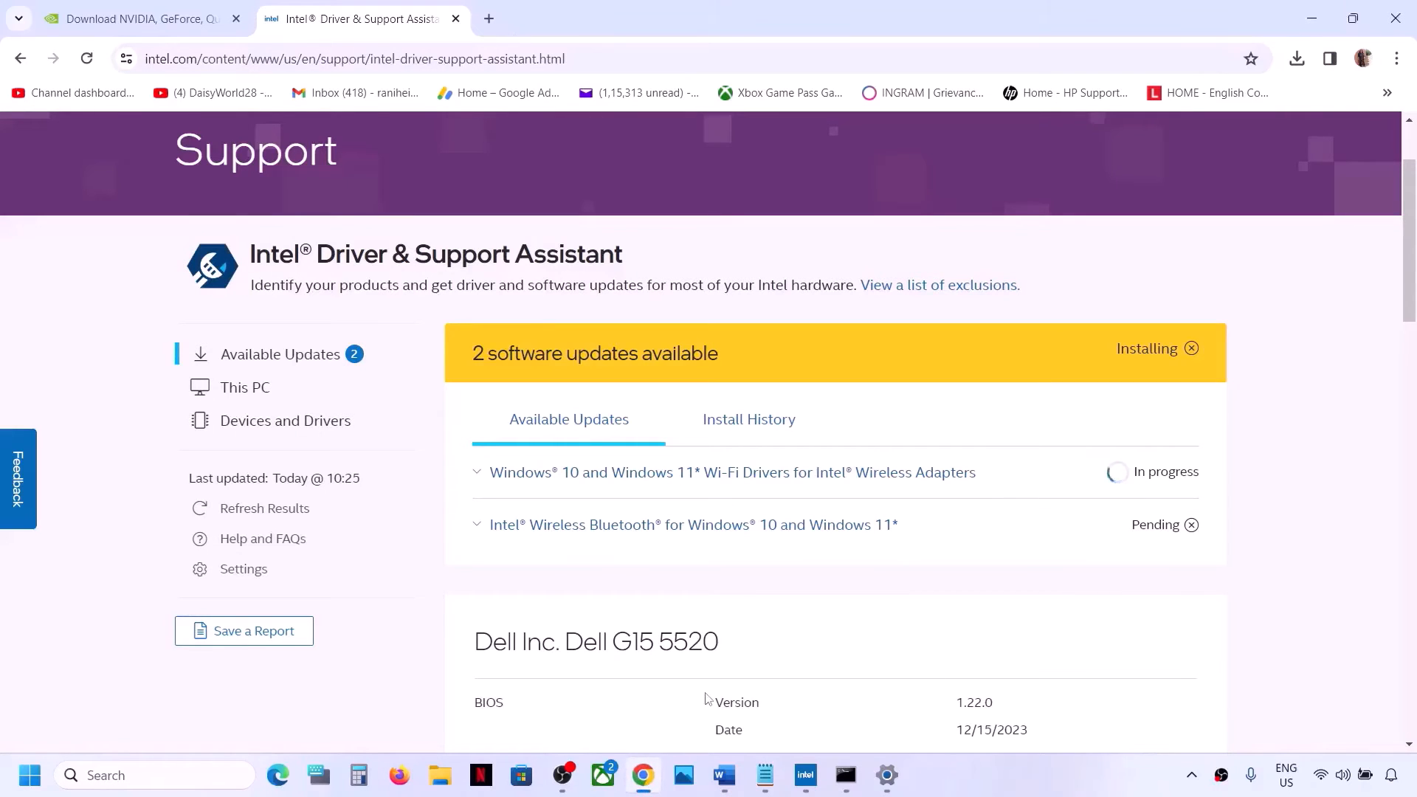
pyautogui.hotkey('alt', 'Tab')
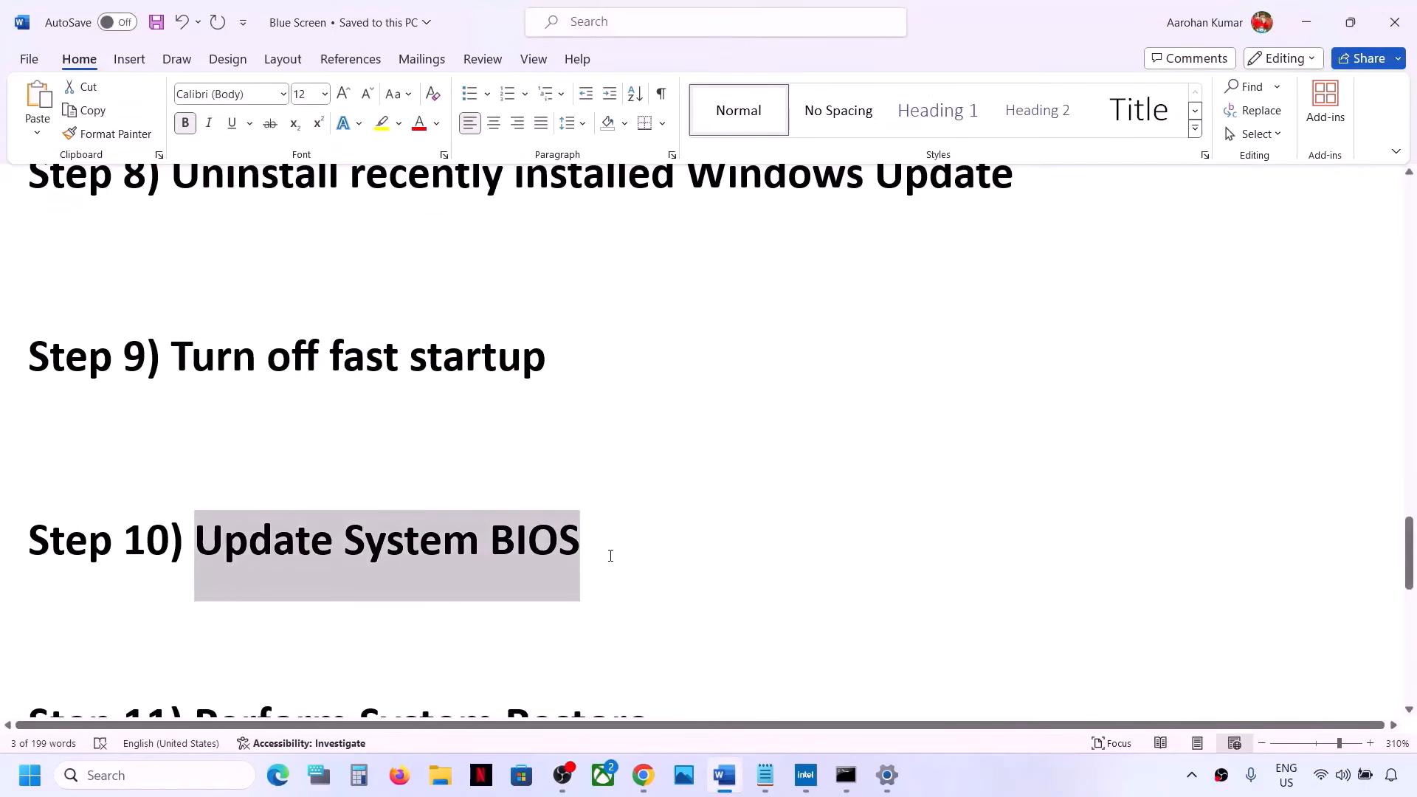
pyautogui.click(608, 549)
pyautogui.press('Return')
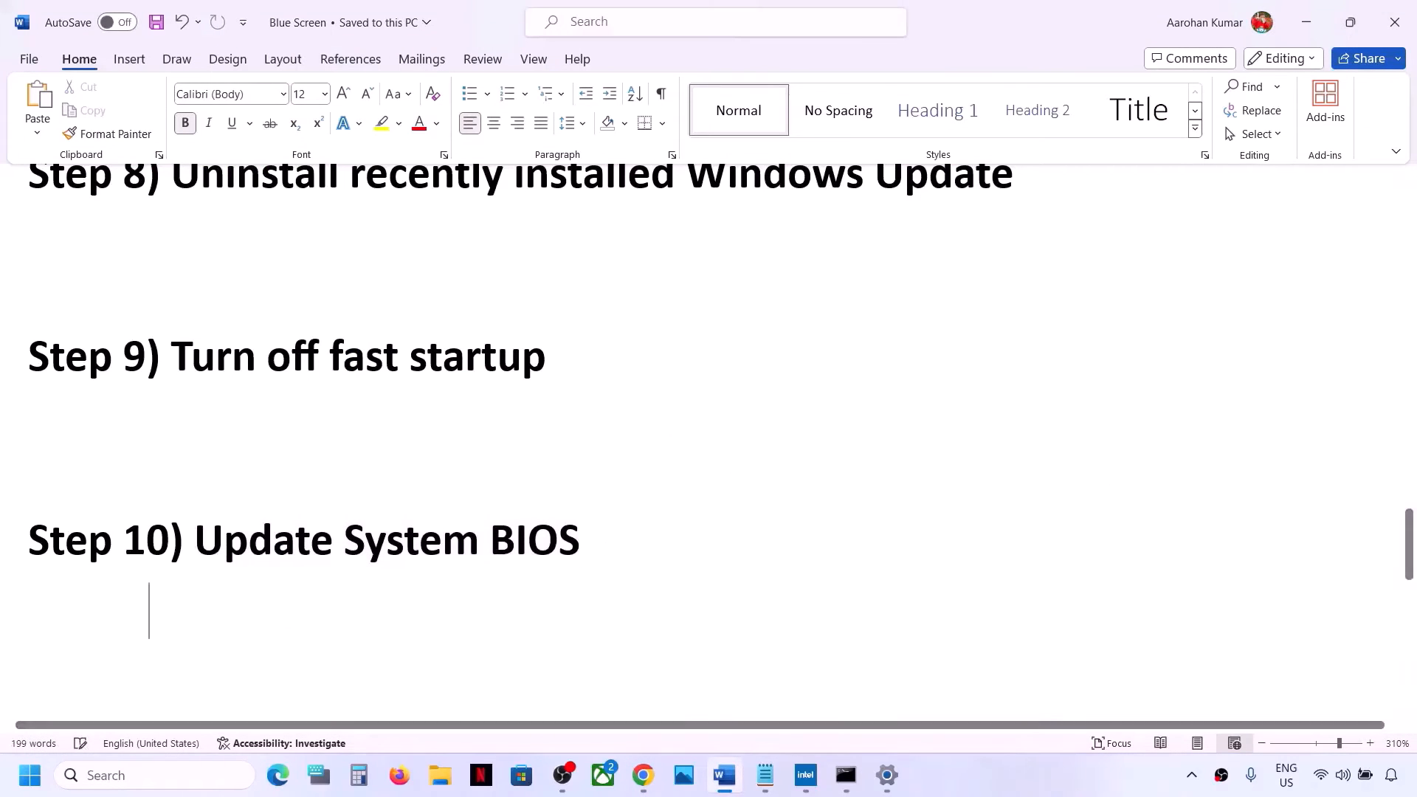
pyautogui.write('Dee')
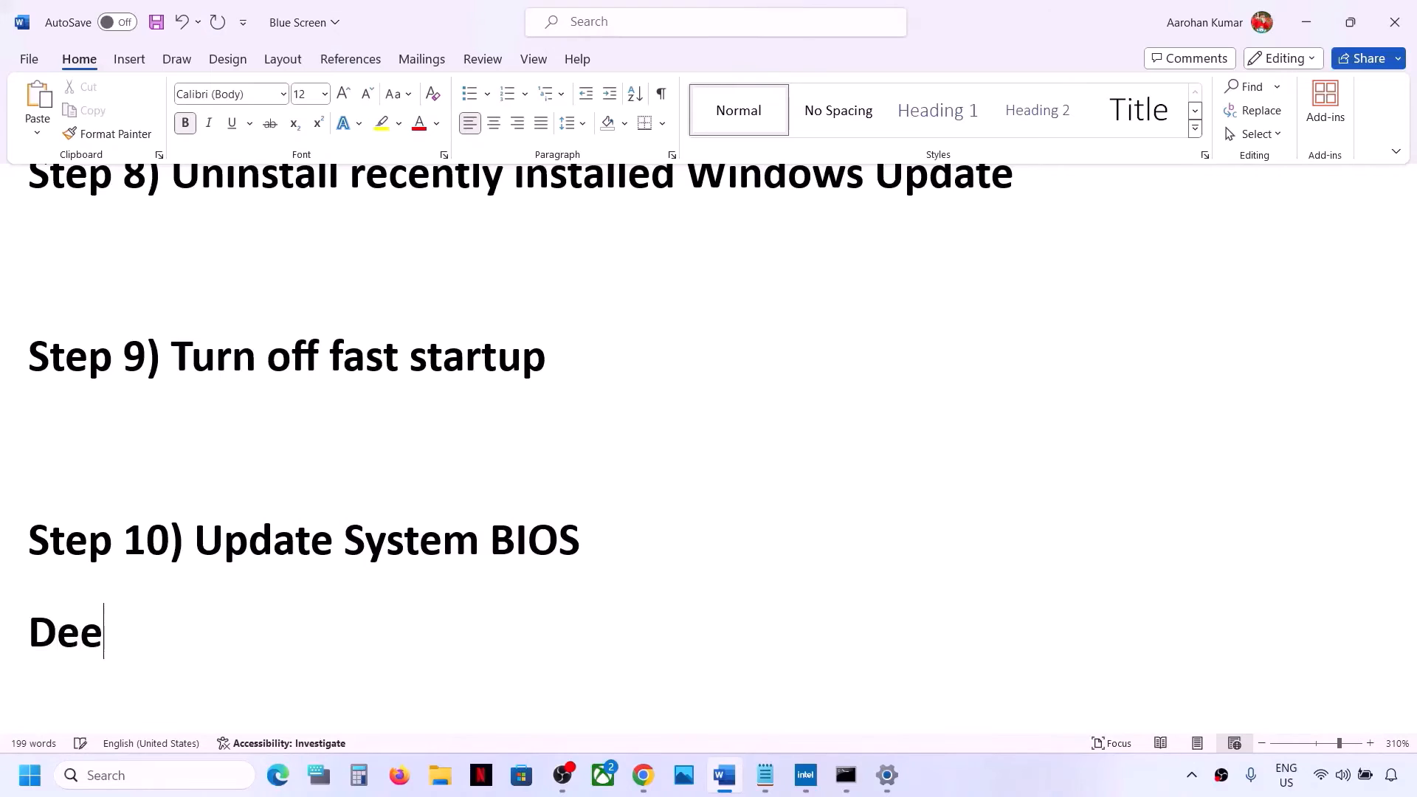
pyautogui.press('BackSpace')
pyautogui.write('ll')
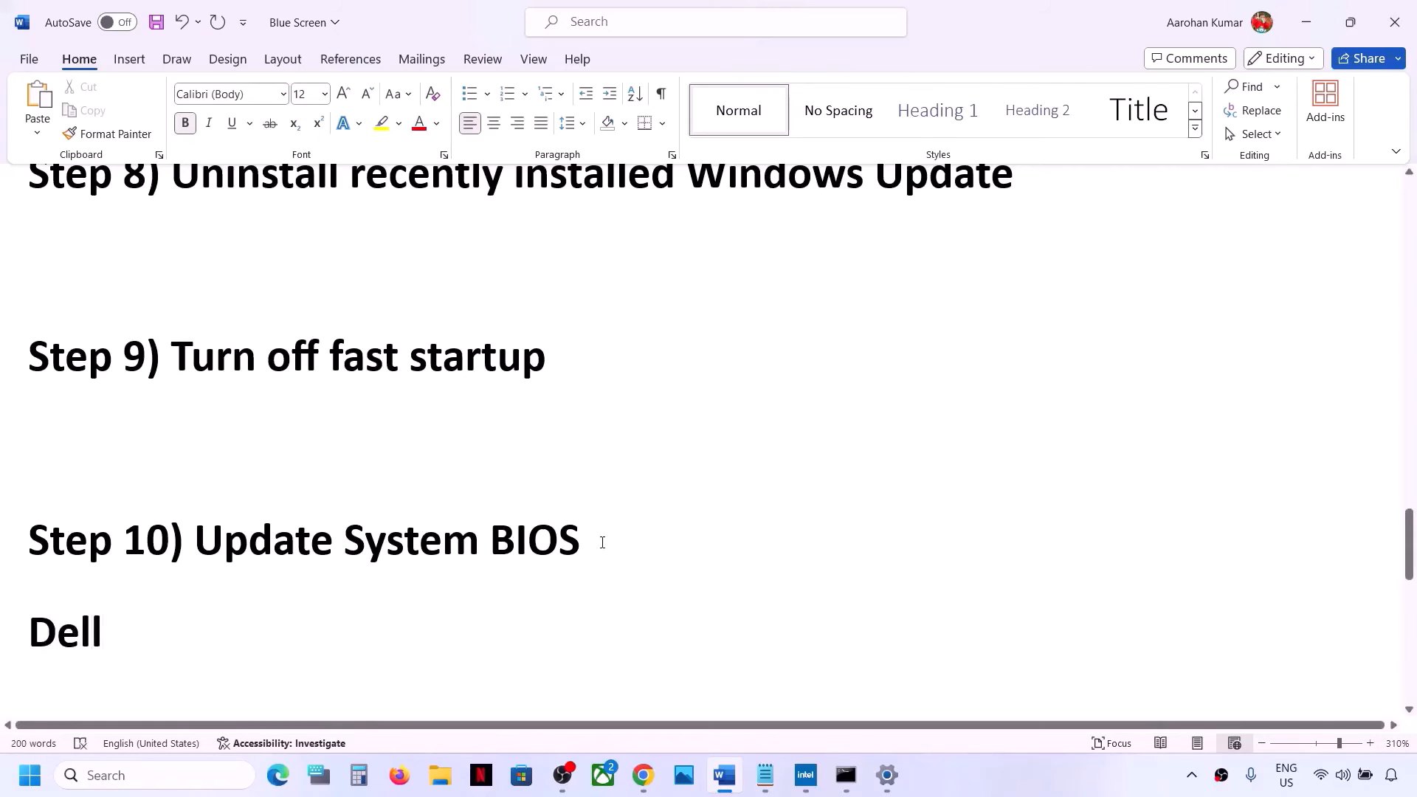
pyautogui.doubleClick(162, 628)
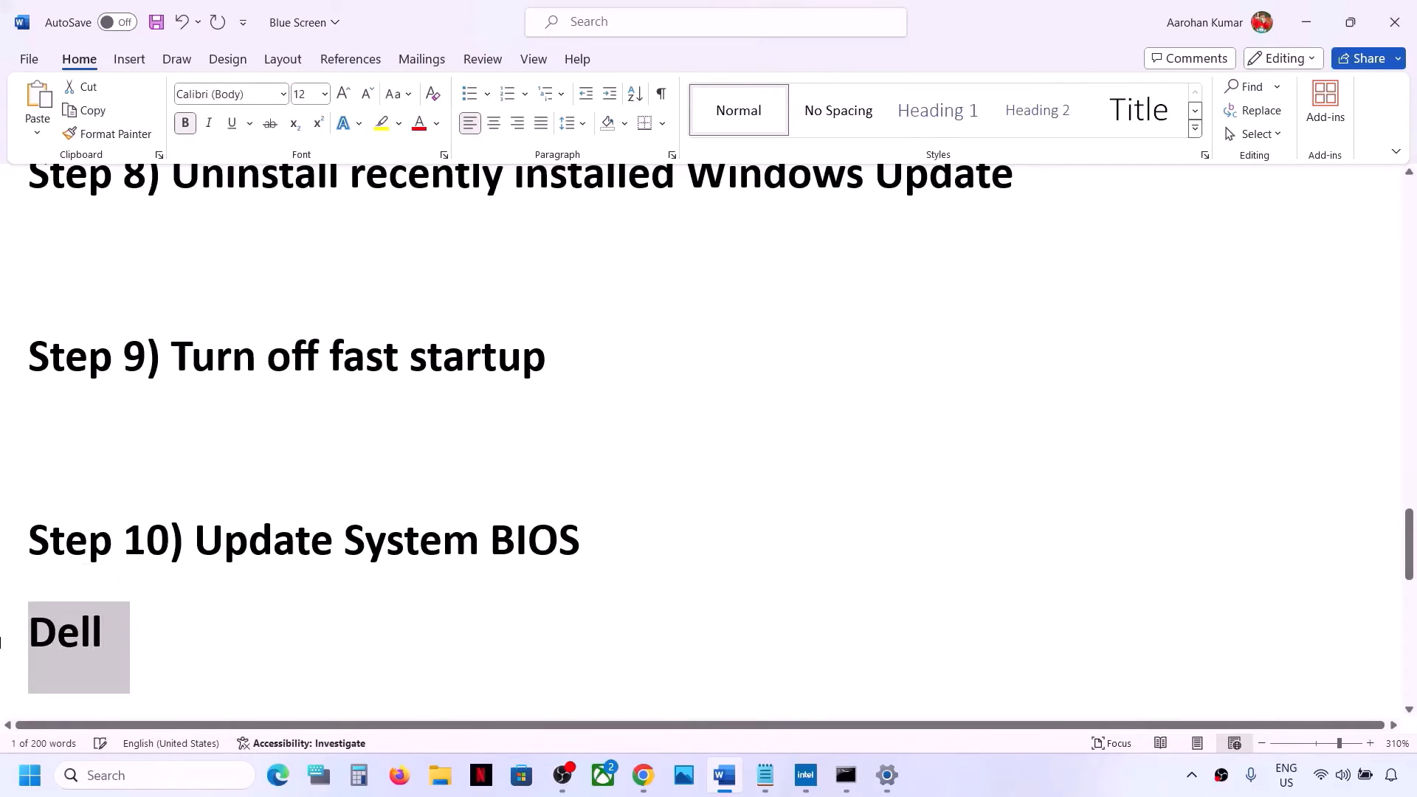
pyautogui.press('BackSpace')
# Open a new browser tab, search Google for Dell and open Dell's Drivers & Downloads page
pyautogui.moveTo(642, 776)
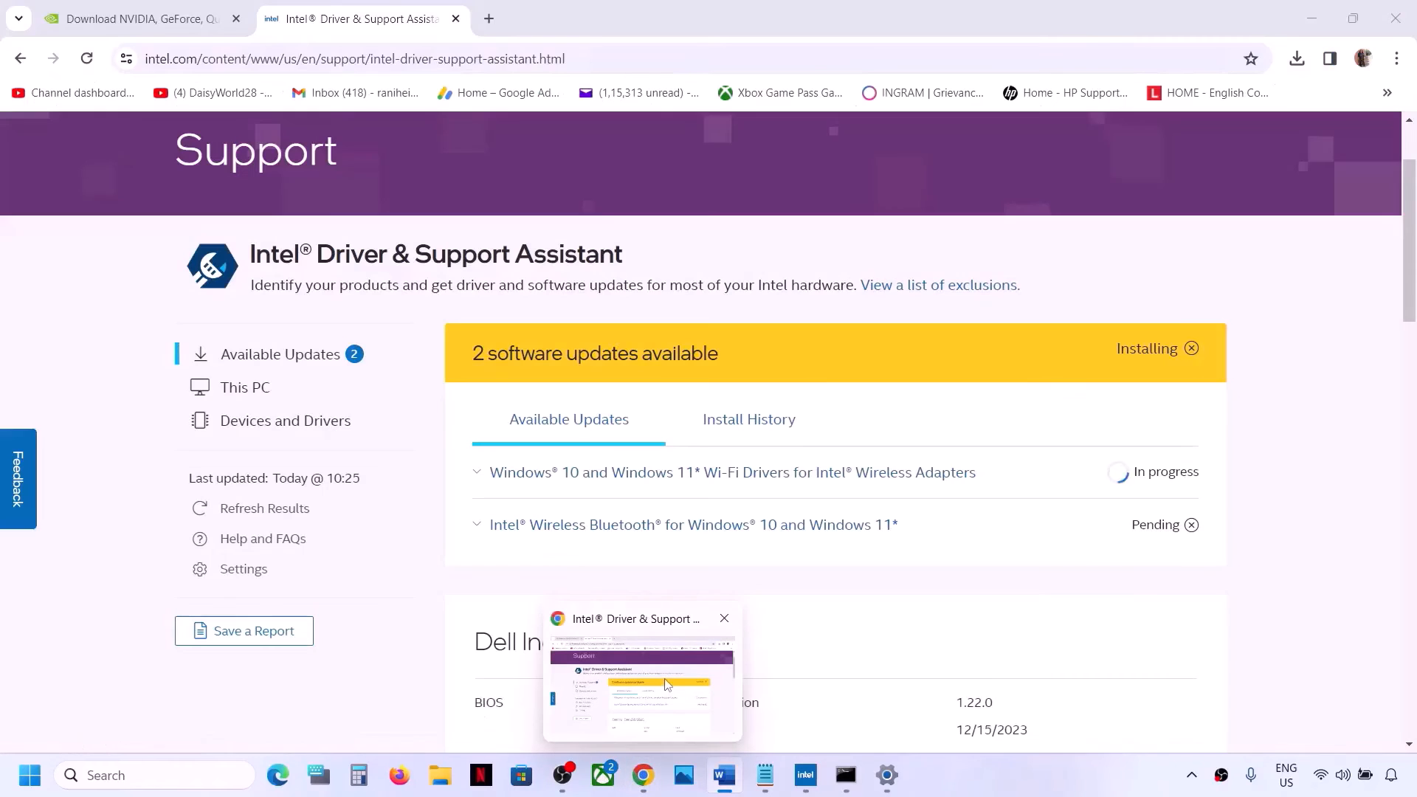
pyautogui.click(667, 685)
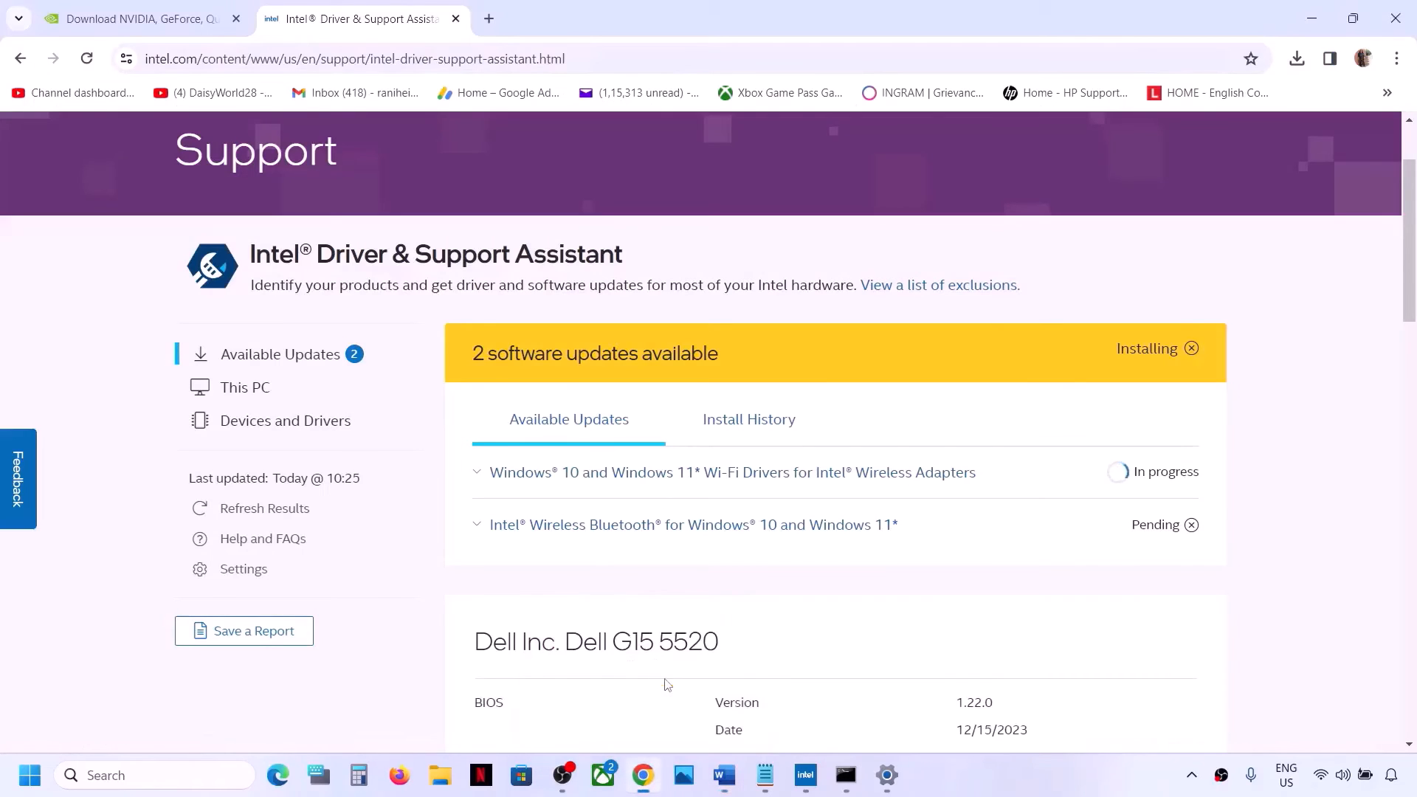
pyautogui.click(489, 20)
pyautogui.write('Dell')
pyautogui.press('Return')
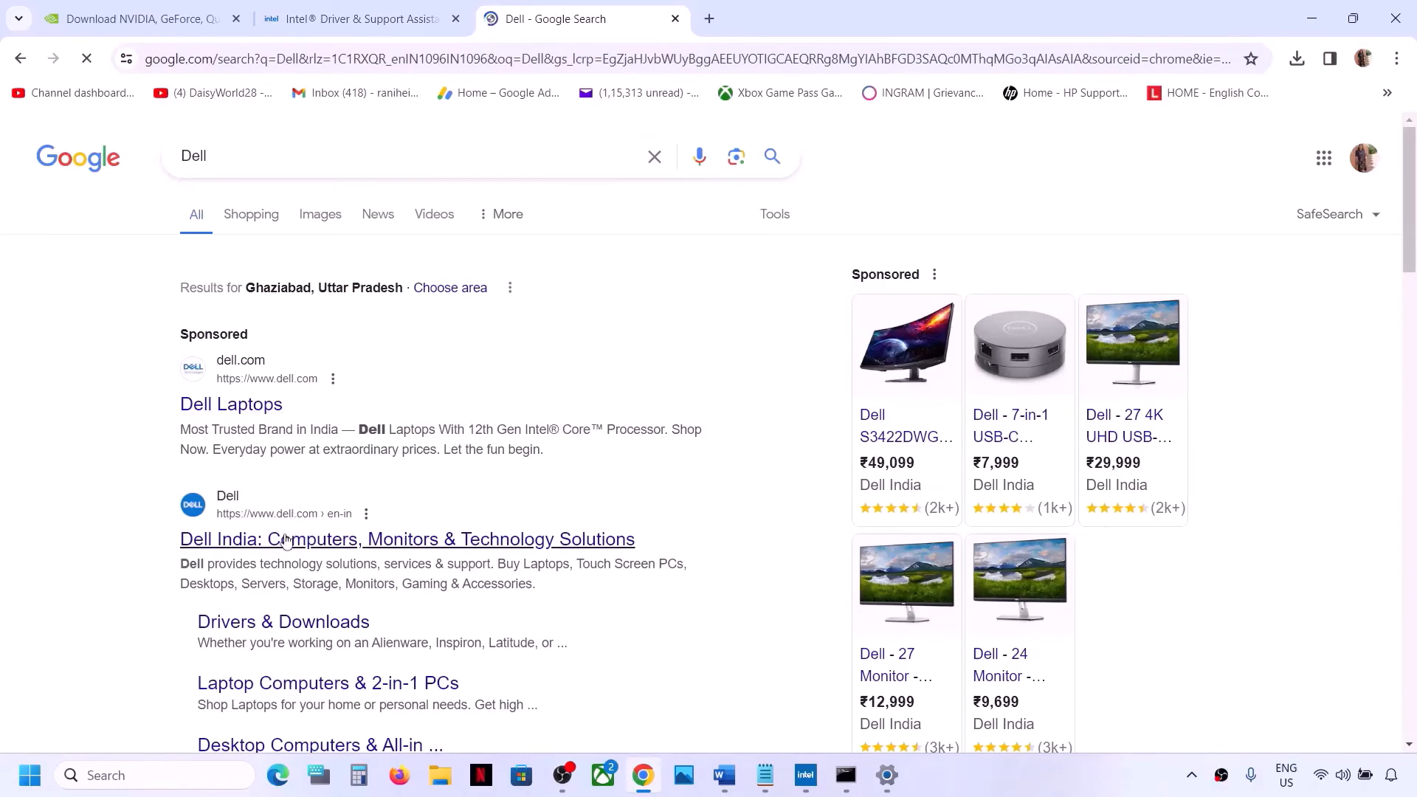
pyautogui.click(270, 629)
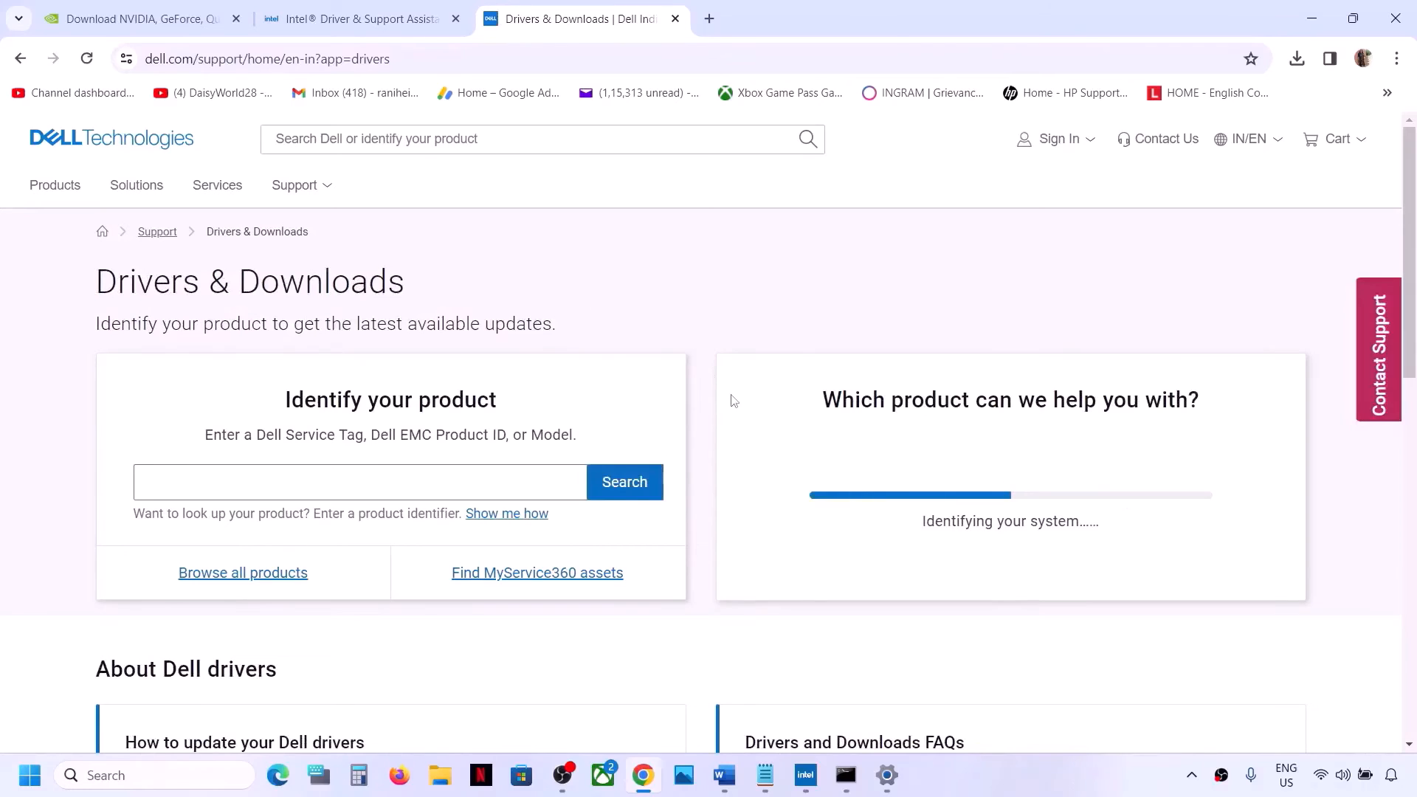
# Browse all products through Computers, Laptops and G Series, and select the Dell G15 5511
pyautogui.scroll(-2, 622, 359)
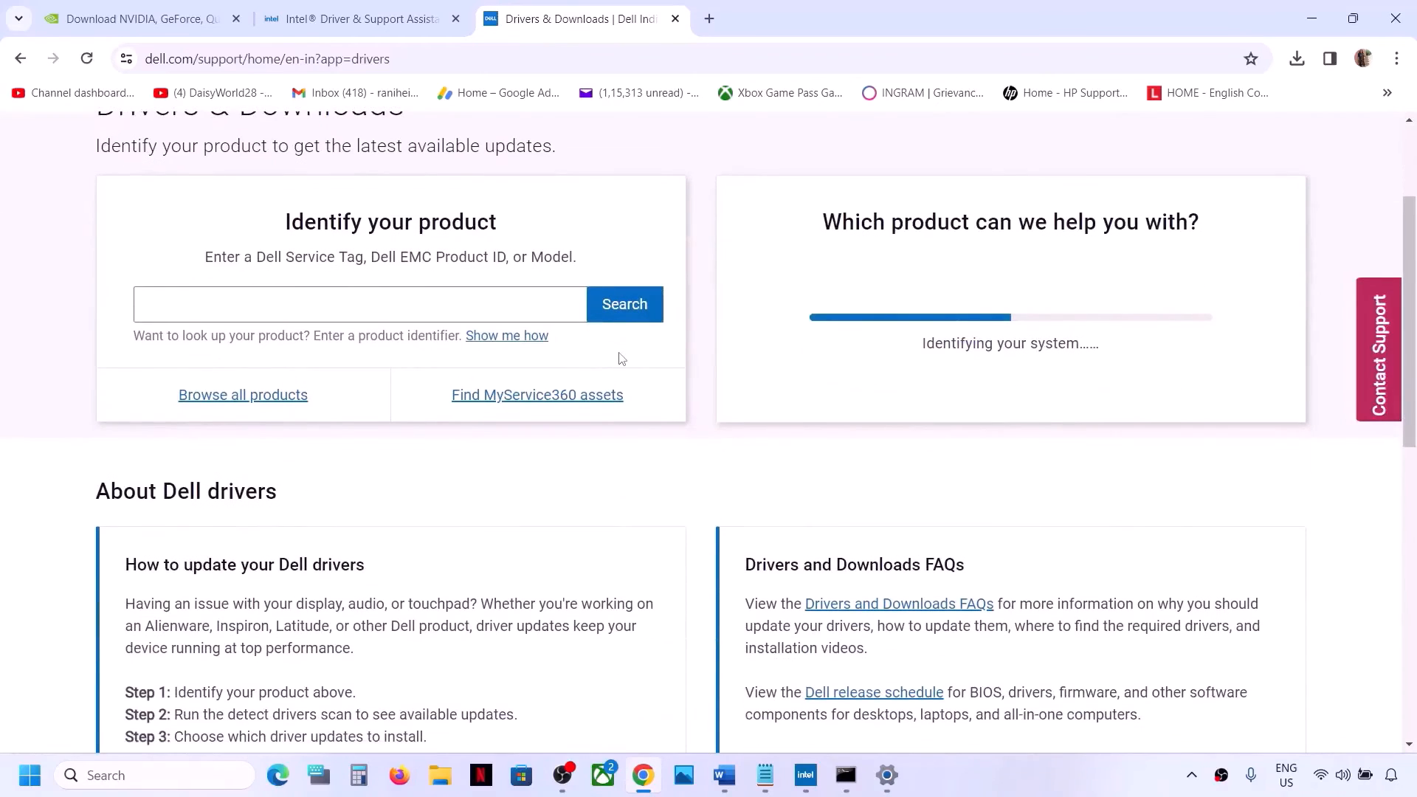
pyautogui.scroll(1, 622, 358)
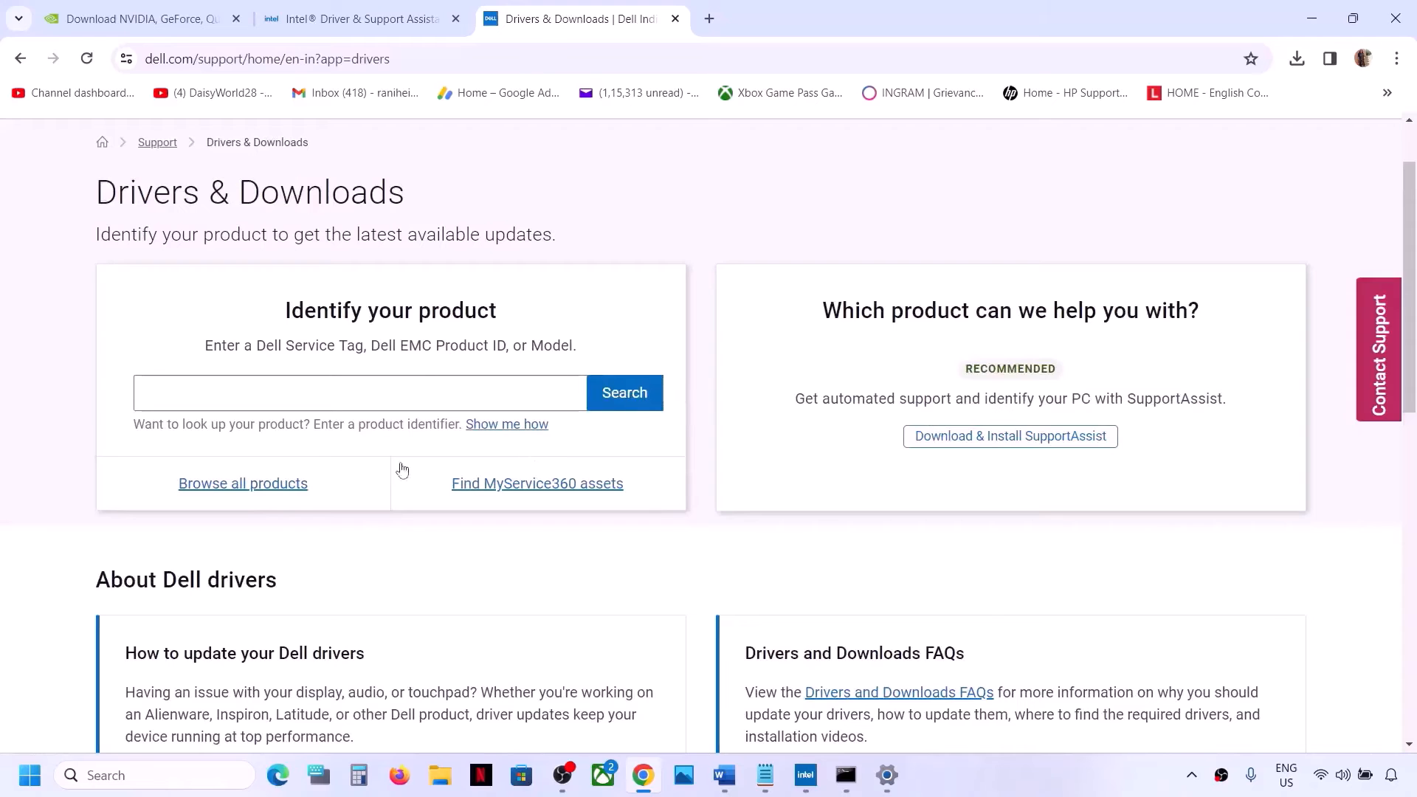
pyautogui.click(254, 485)
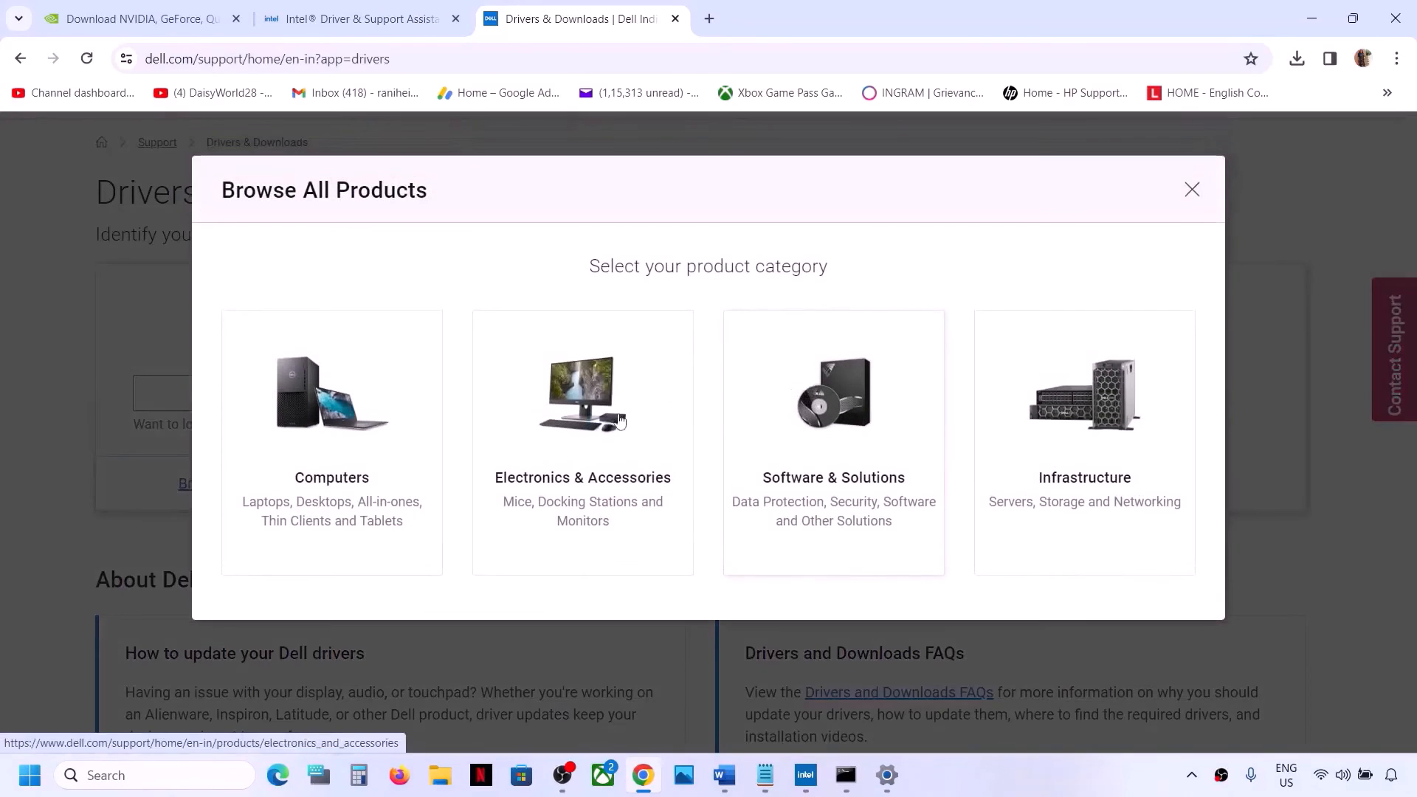
pyautogui.click(304, 440)
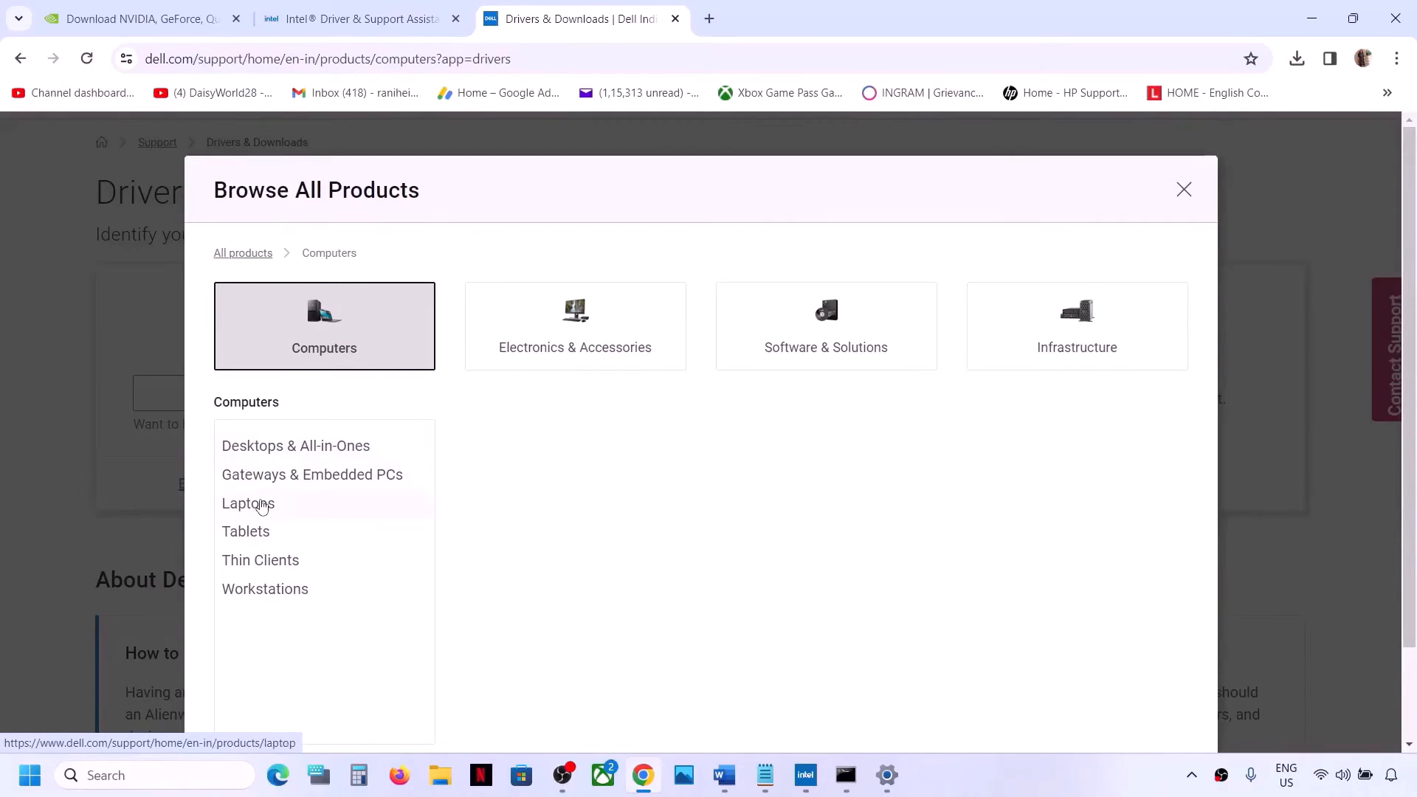
pyautogui.click(287, 504)
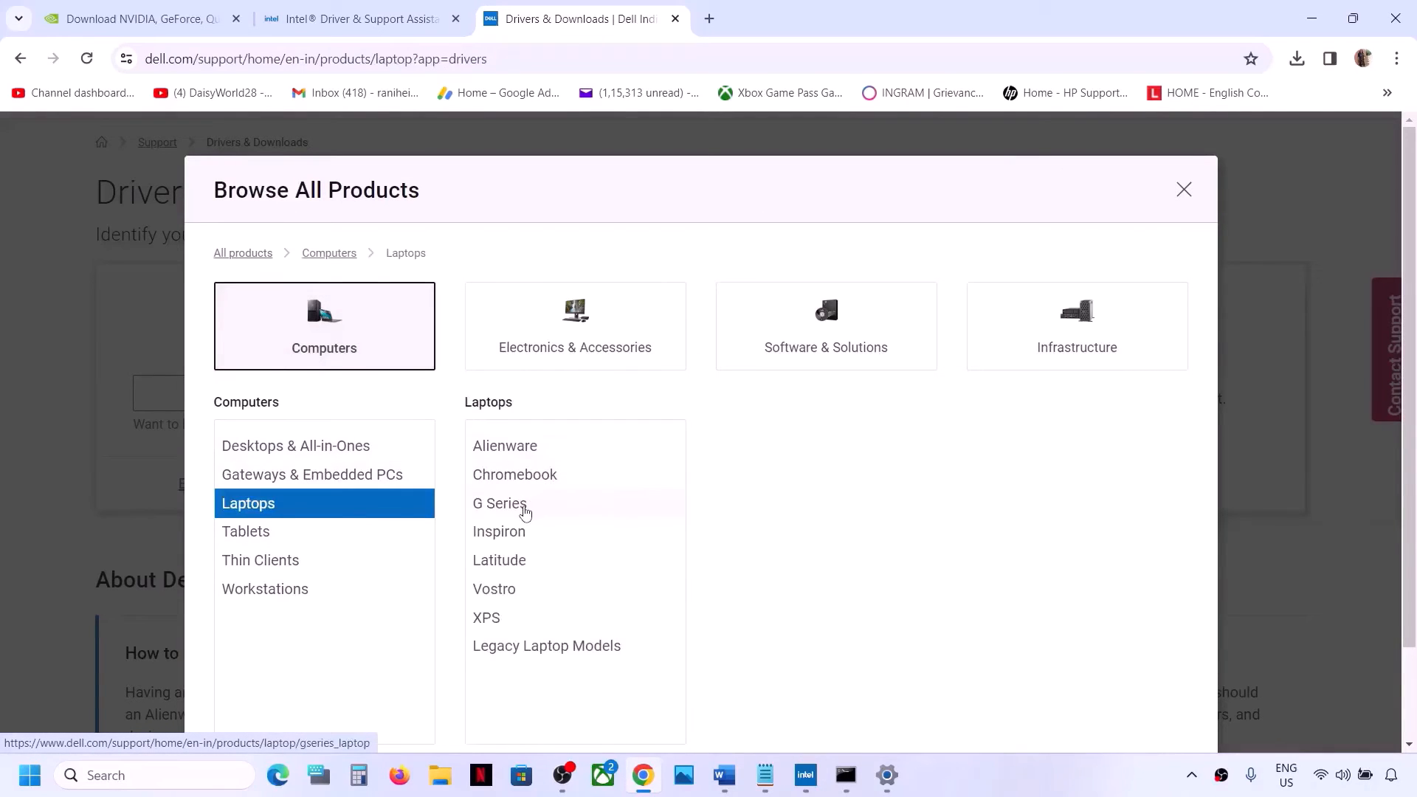
pyautogui.click(524, 504)
pyautogui.click(819, 478)
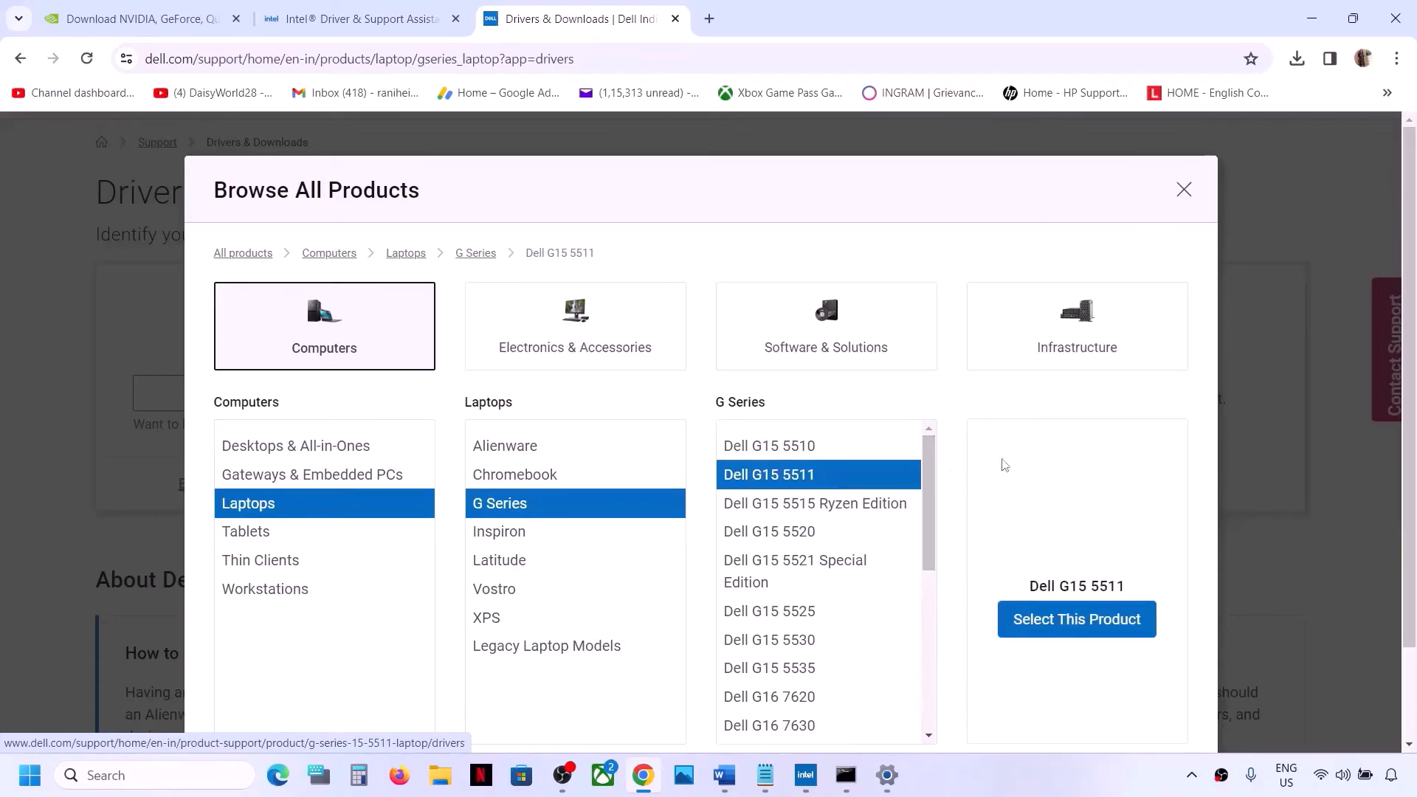
pyautogui.click(1091, 620)
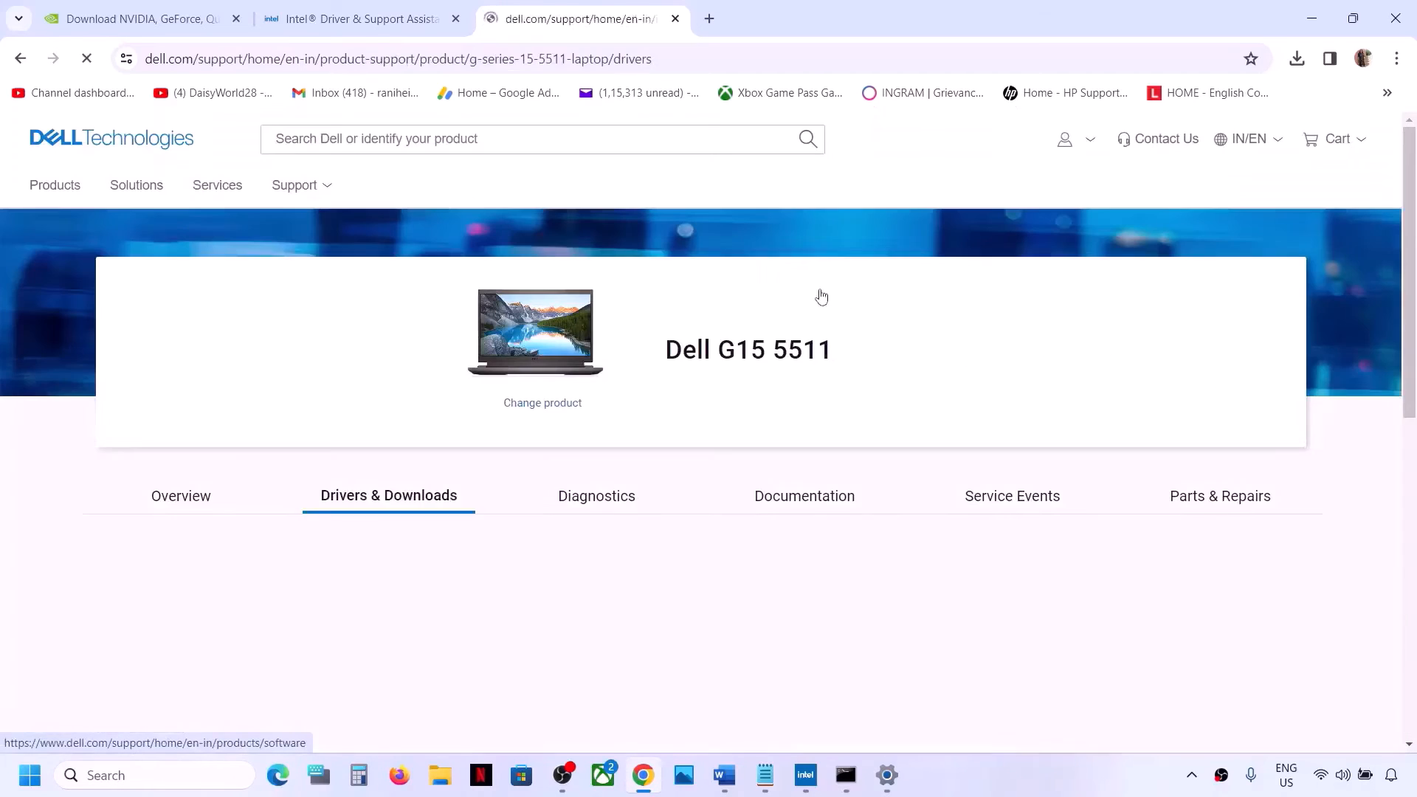
# Expand the complete list of drivers and downloads and filter the download type to System BIOS
pyautogui.scroll(-3, 642, 464)
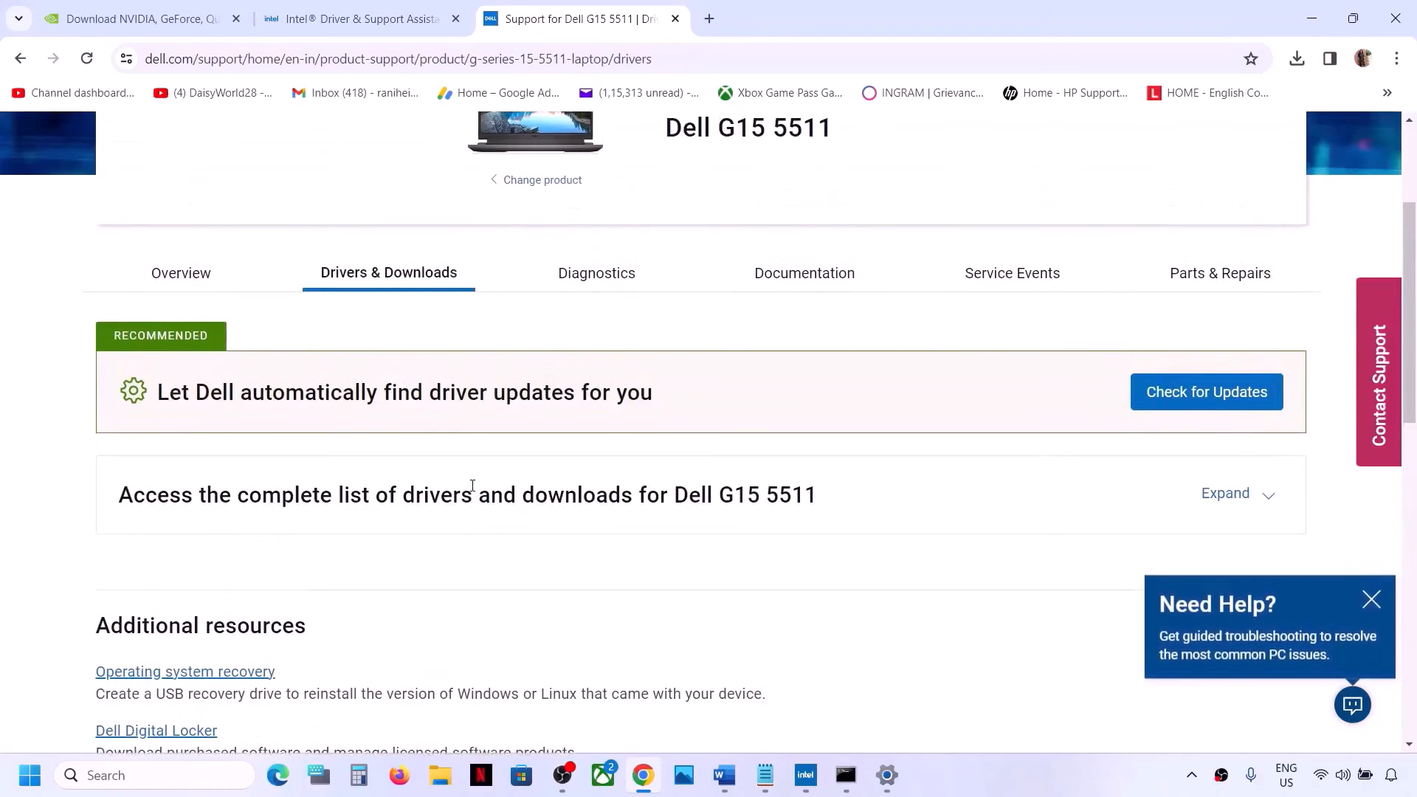
pyautogui.click(1268, 494)
pyautogui.scroll(-5, 425, 515)
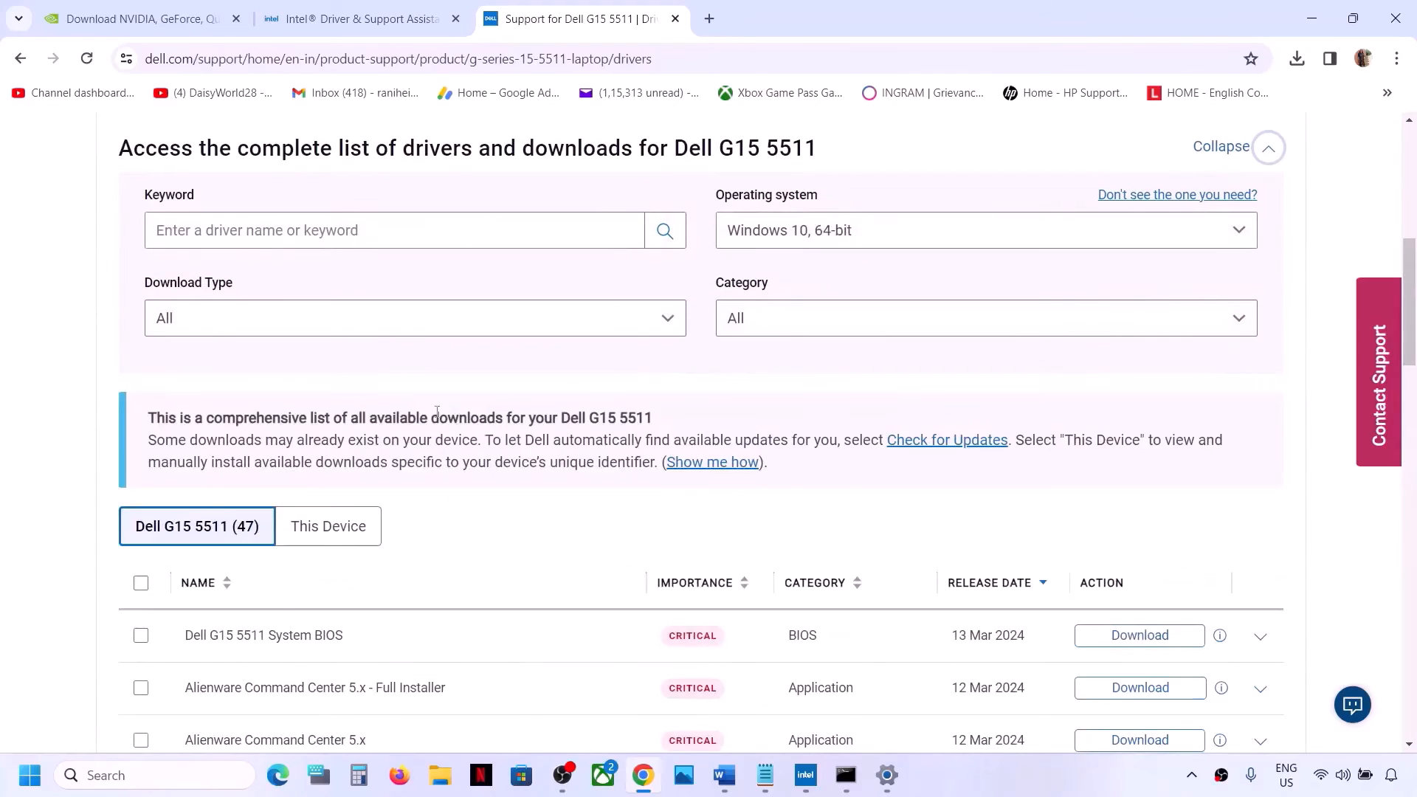
pyautogui.scroll(-2, 432, 420)
pyautogui.click(565, 161)
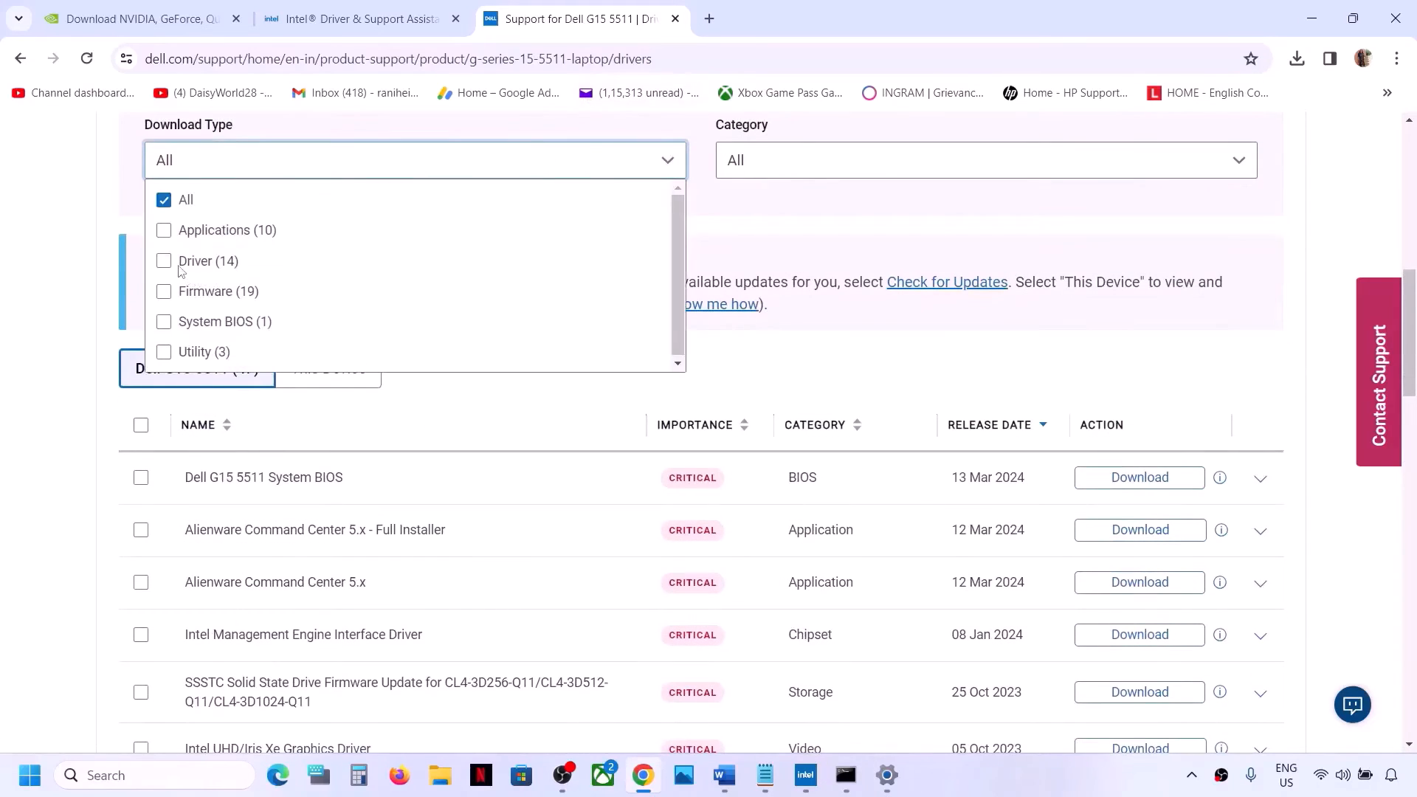
pyautogui.click(164, 322)
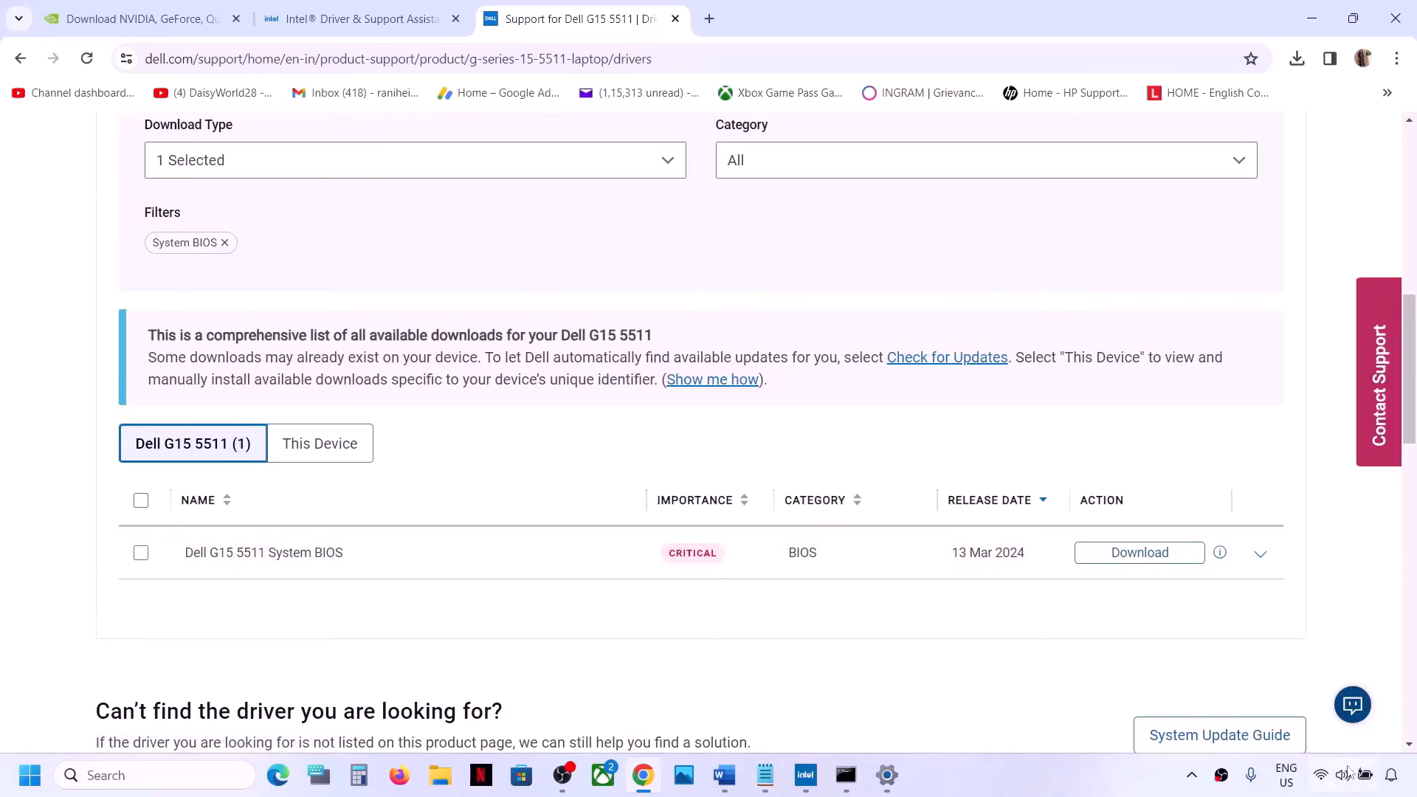
# Return to the document and copy System Restore from the Step 11 heading
pyautogui.click(1365, 787)
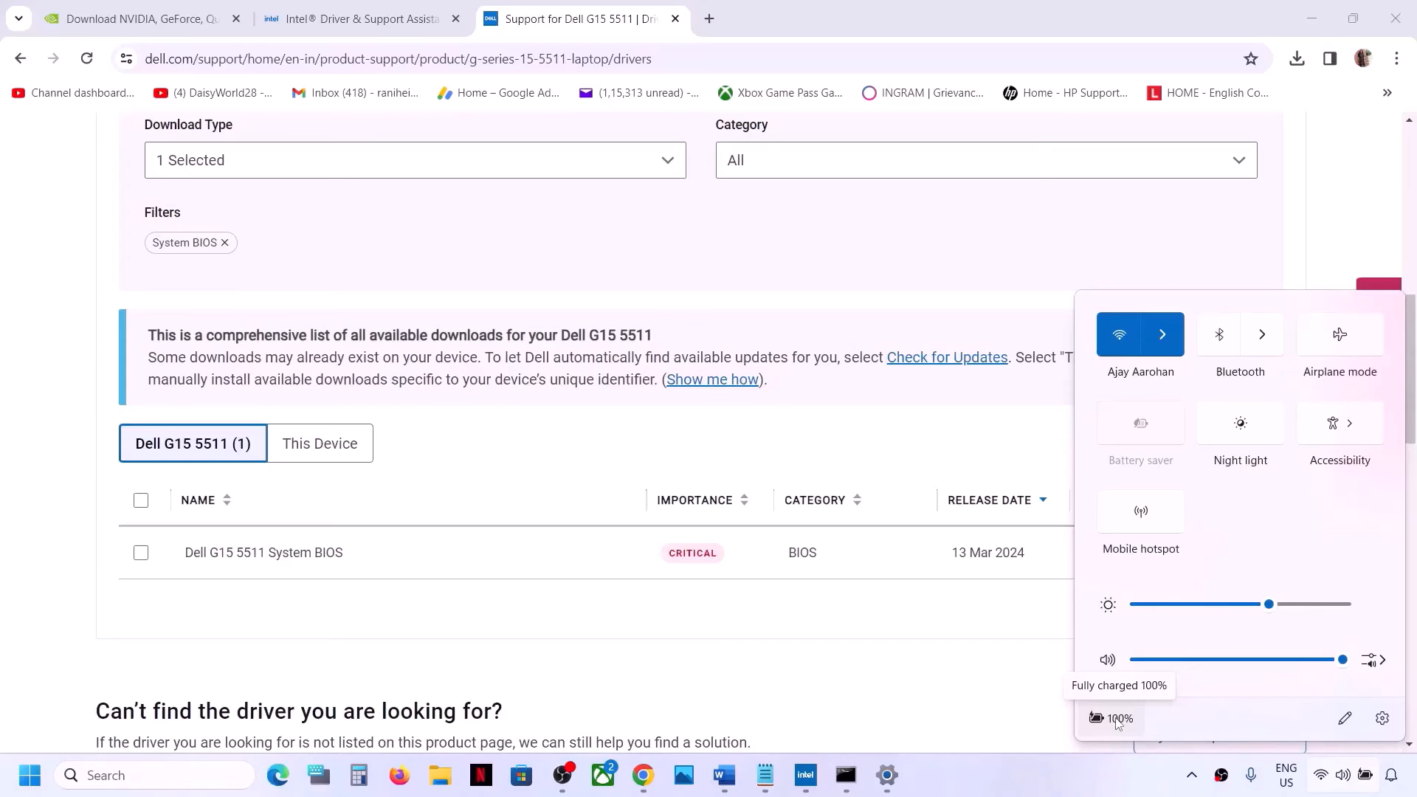
pyautogui.click(726, 780)
pyautogui.scroll(-2, 465, 570)
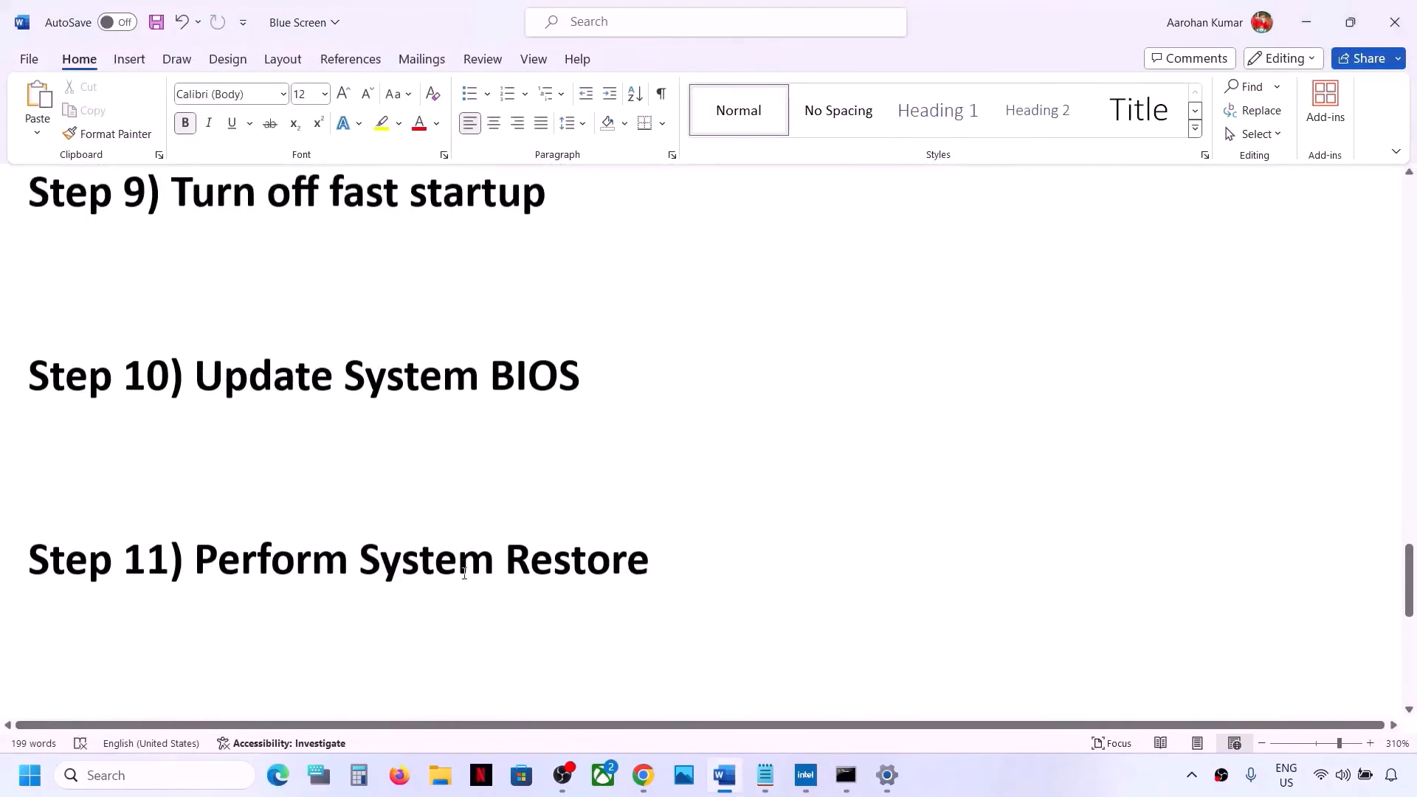
pyautogui.scroll(1, 239, 618)
pyautogui.moveTo(206, 619); pyautogui.dragTo(424, 610)
pyautogui.hotkey('ctrl', 'c')
pyautogui.click(632, 619)
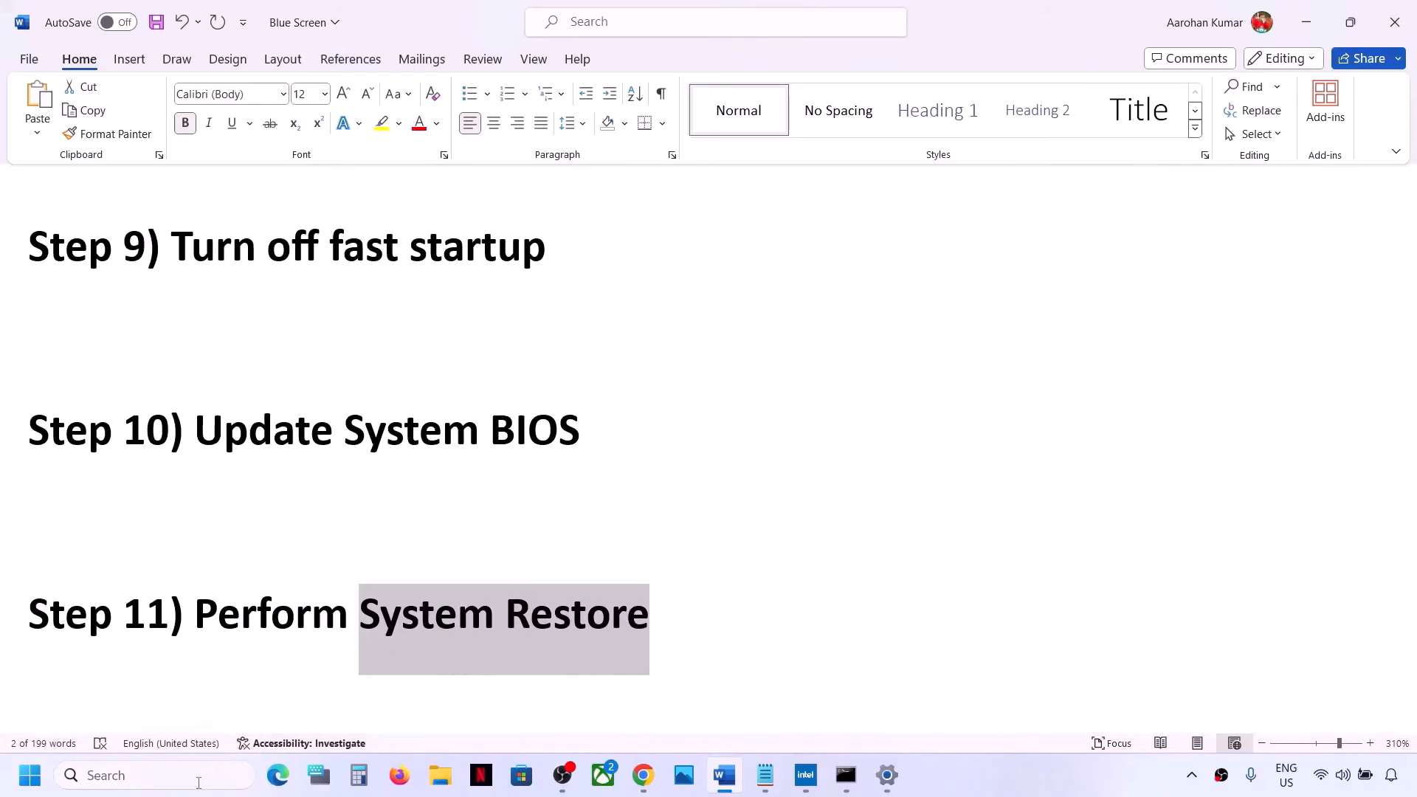
# Paste System Restore into the Windows search and open Create a restore point
pyautogui.click(199, 783)
pyautogui.hotkey('ctrl', 'v')
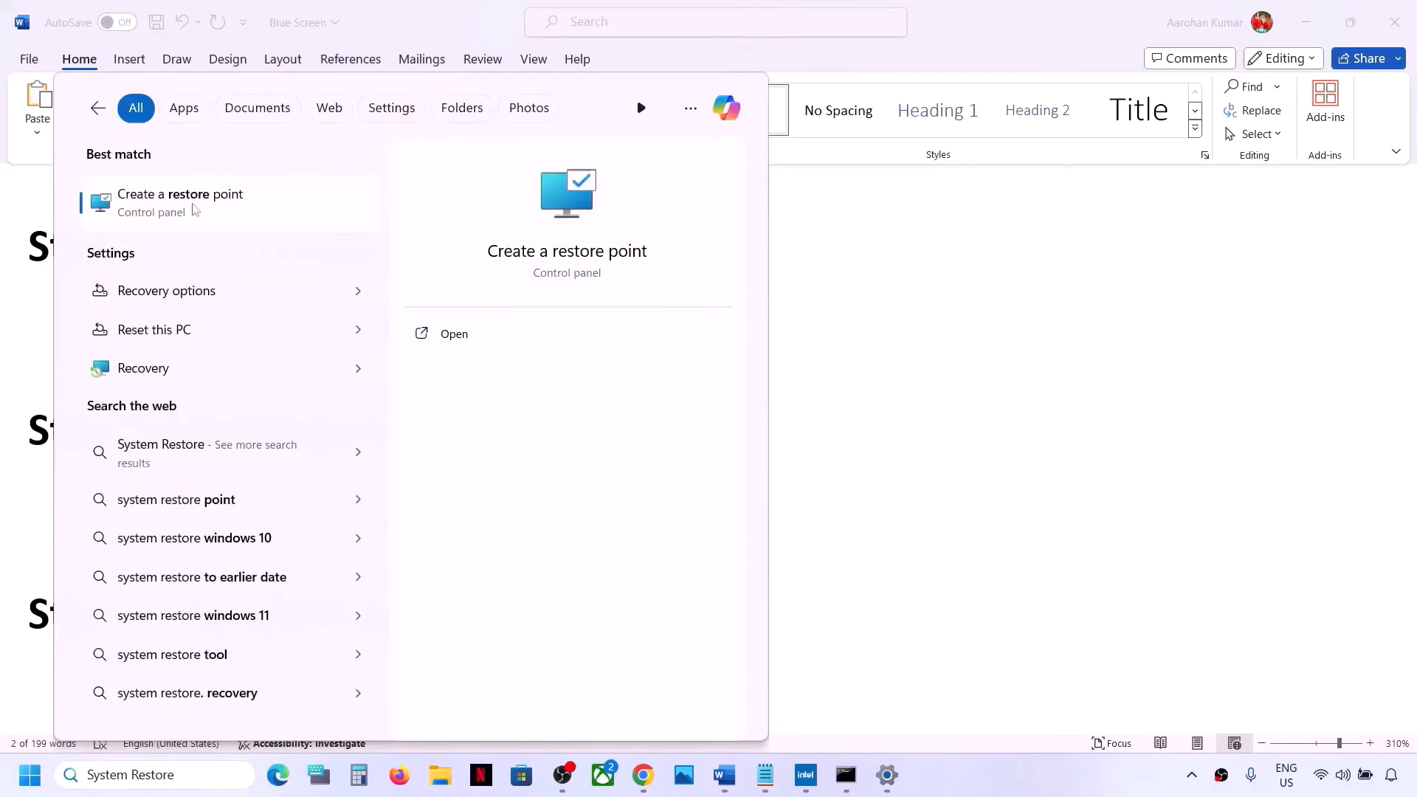
pyautogui.click(225, 212)
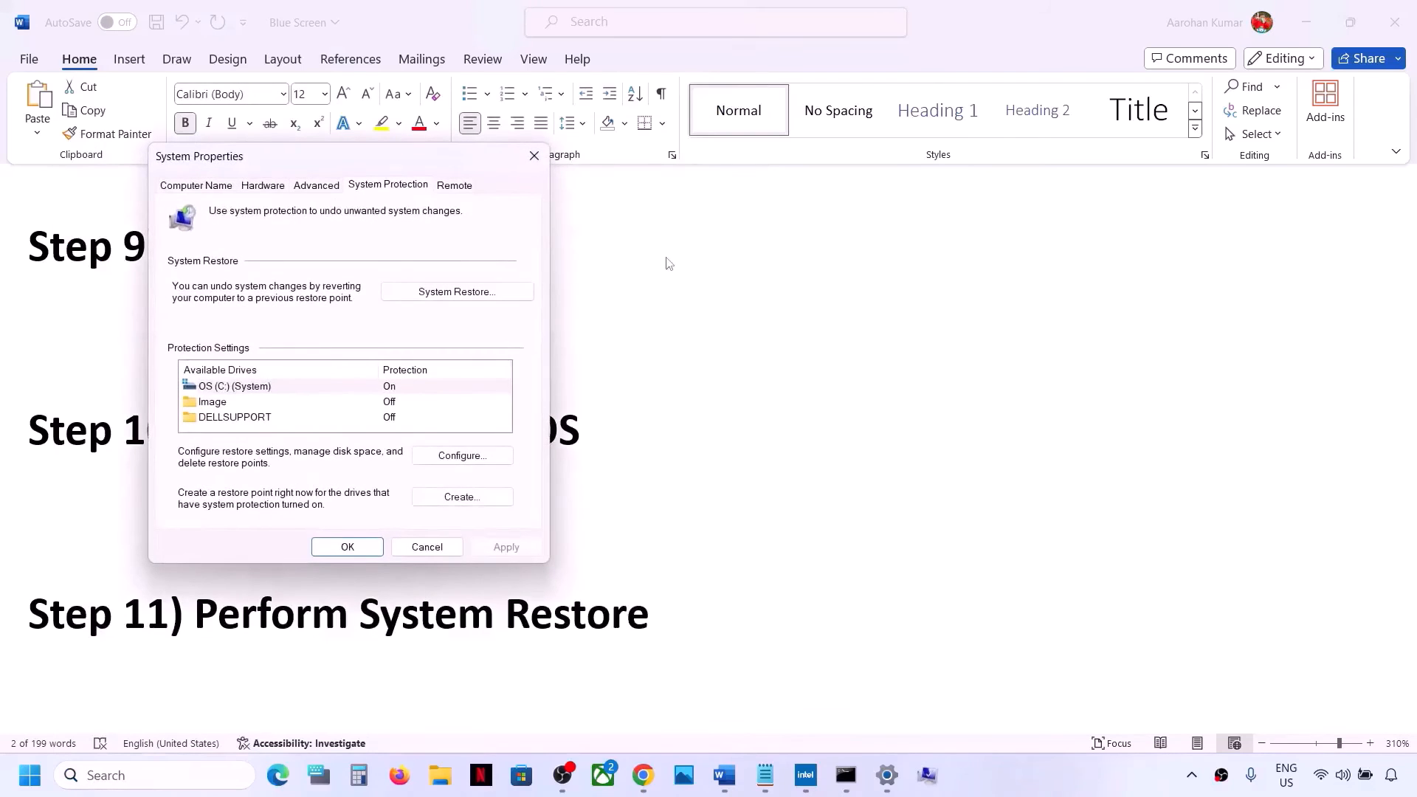
# Walk through System Restore to the 3/12/2024 Language Pack Removal restore point, then cancel and close System Properties
pyautogui.moveTo(431, 157); pyautogui.dragTo(851, 238)
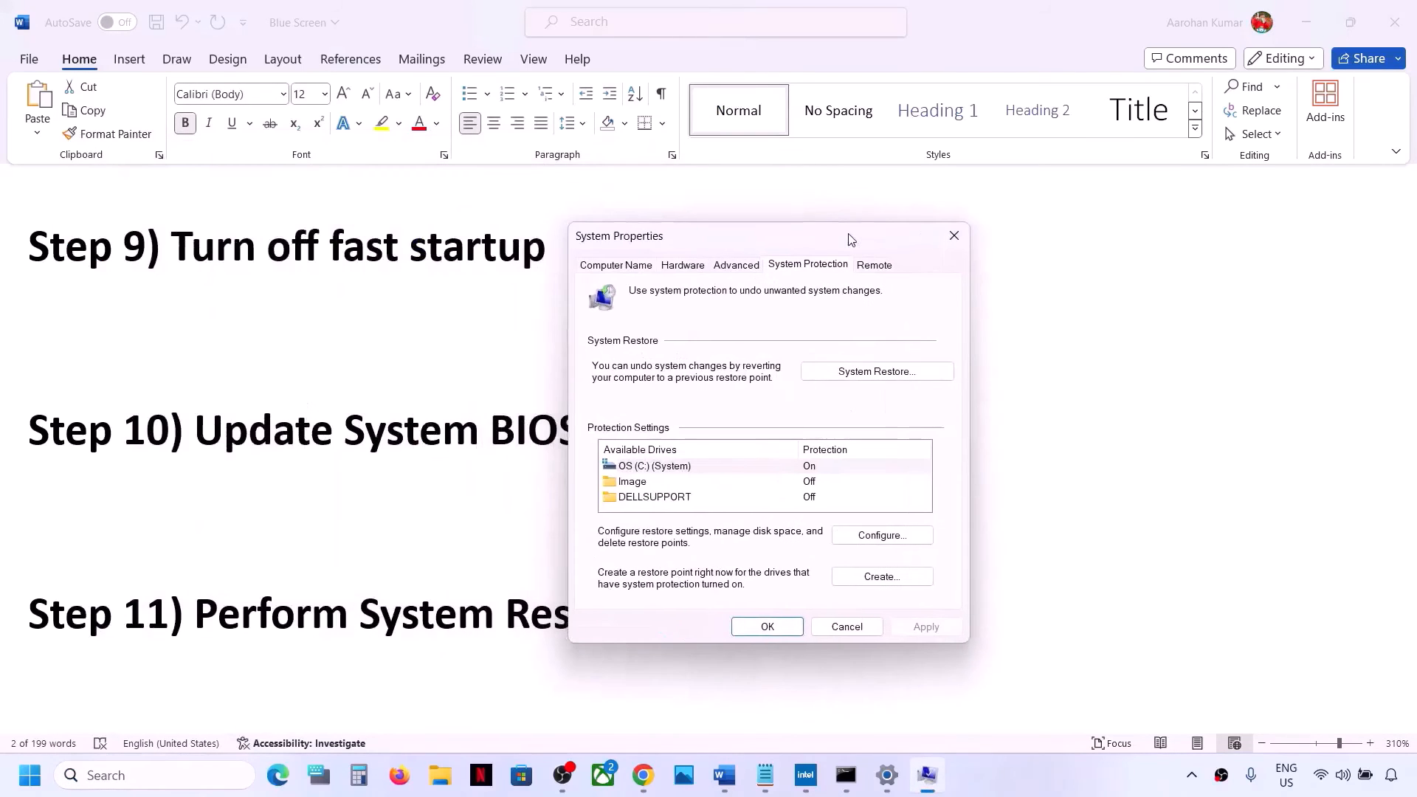
pyautogui.click(862, 374)
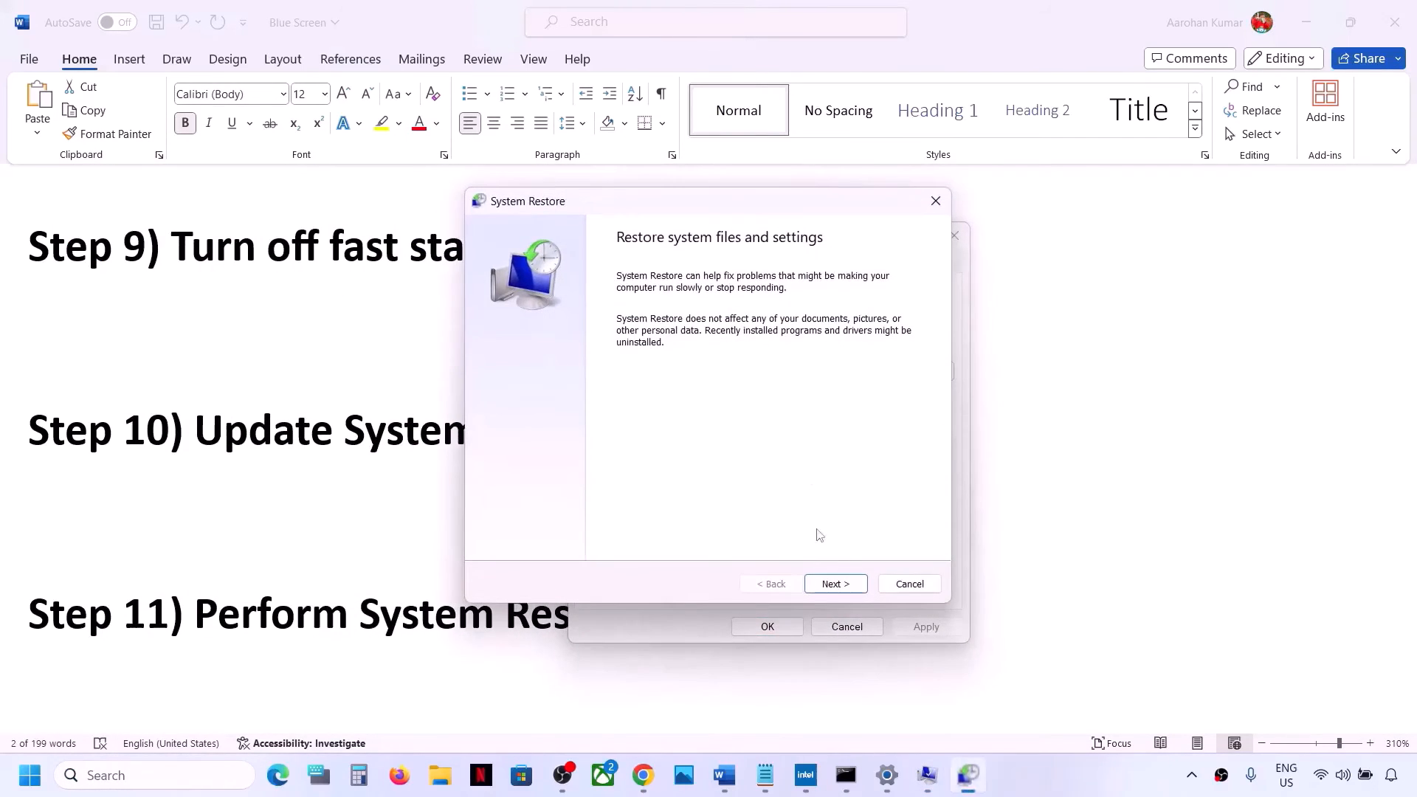
pyautogui.click(834, 584)
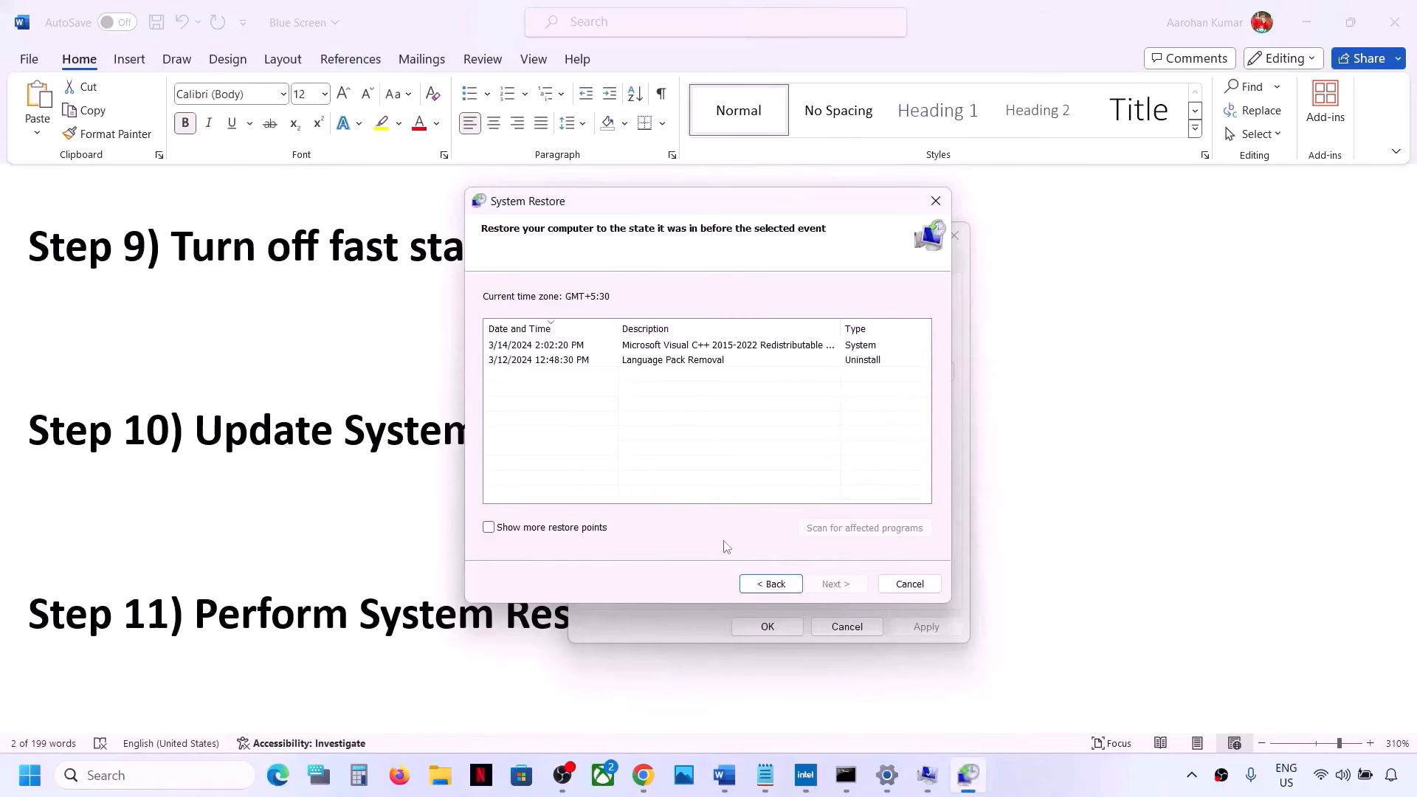
pyautogui.click(775, 585)
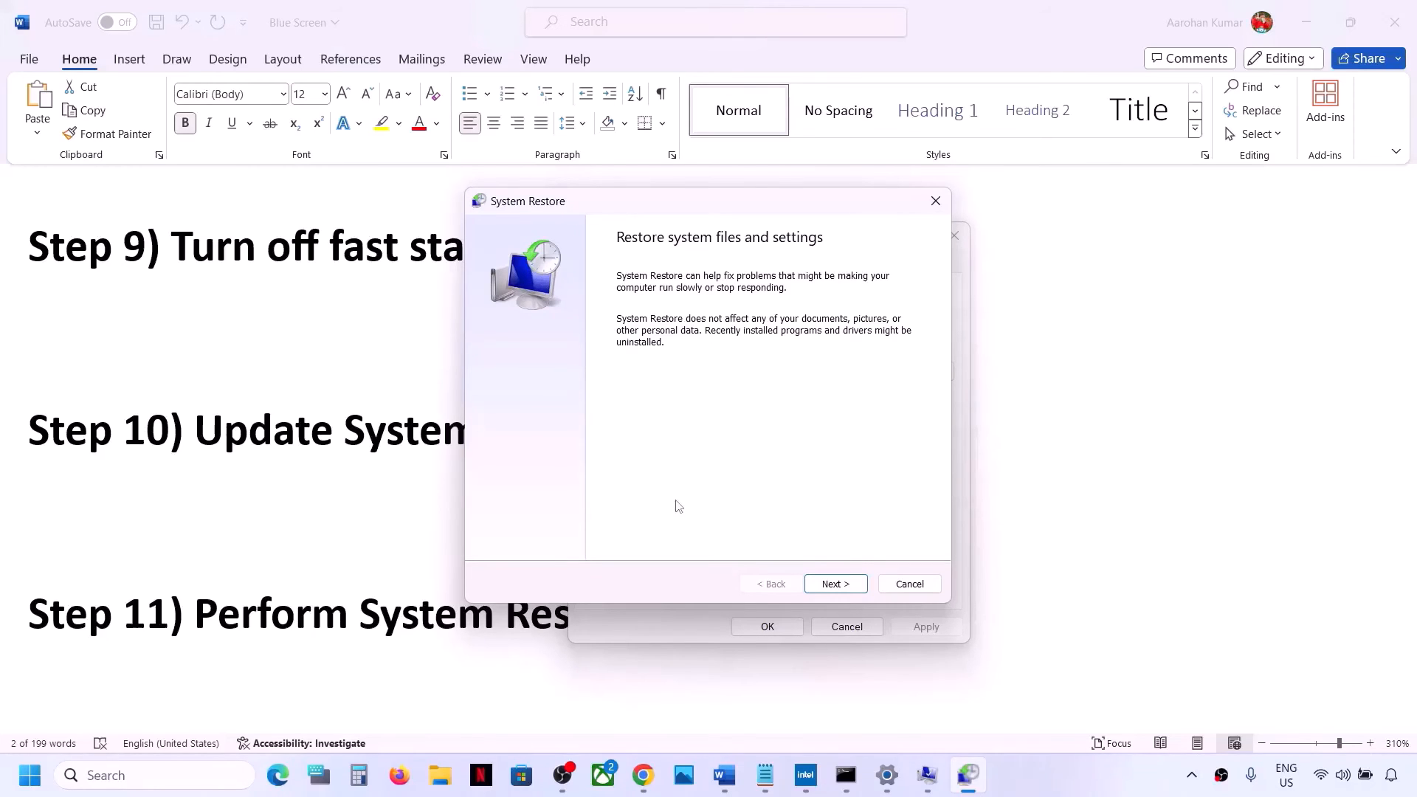
pyautogui.click(832, 583)
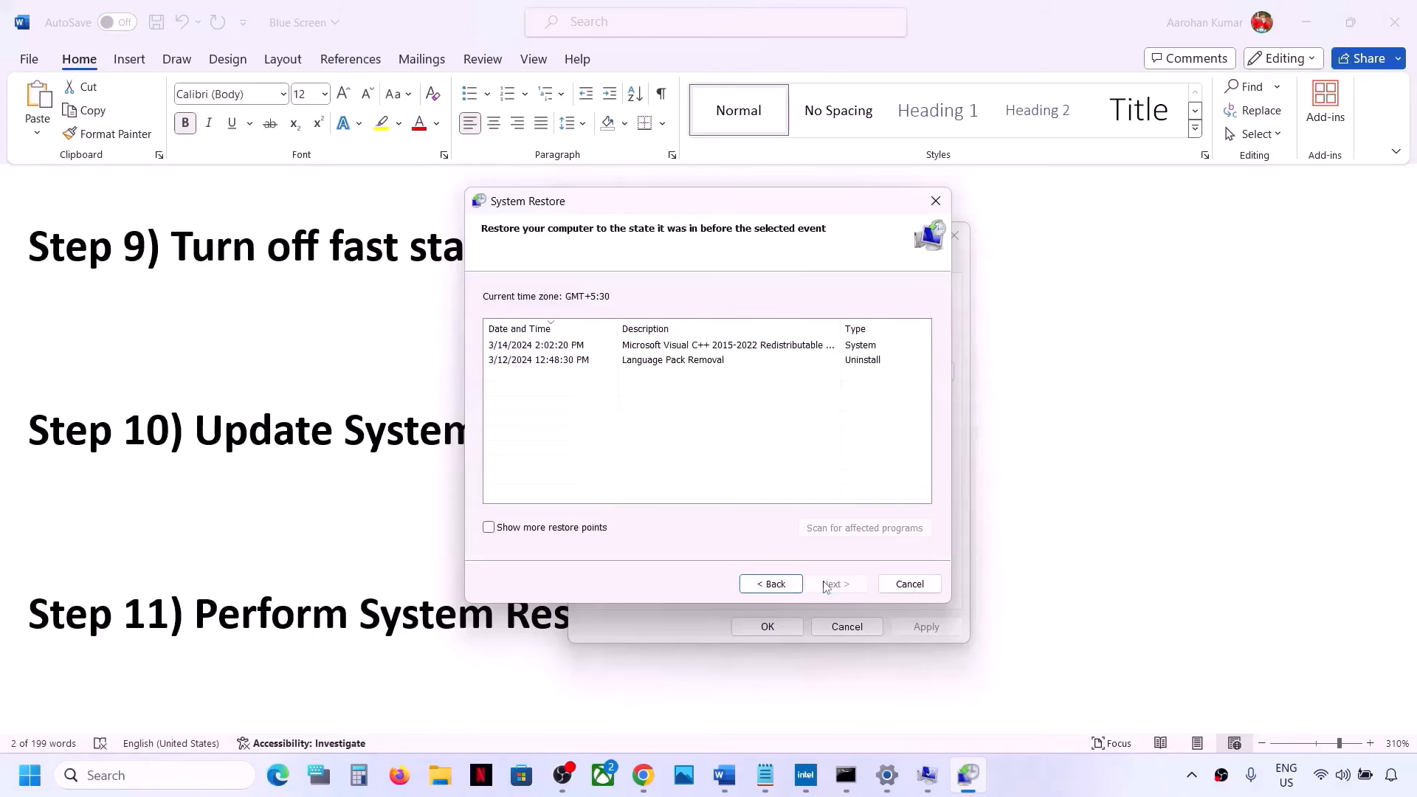
pyautogui.click(559, 364)
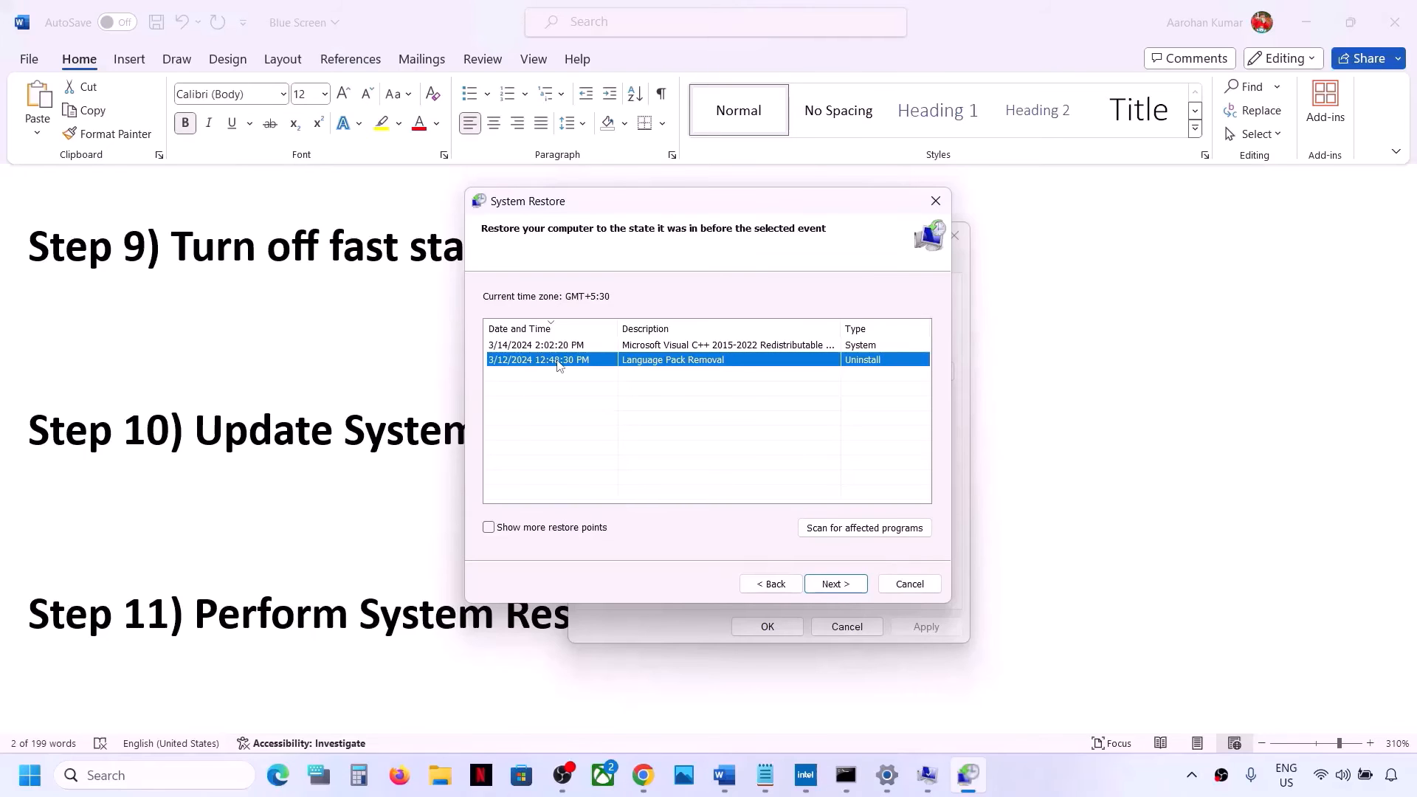
pyautogui.click(834, 583)
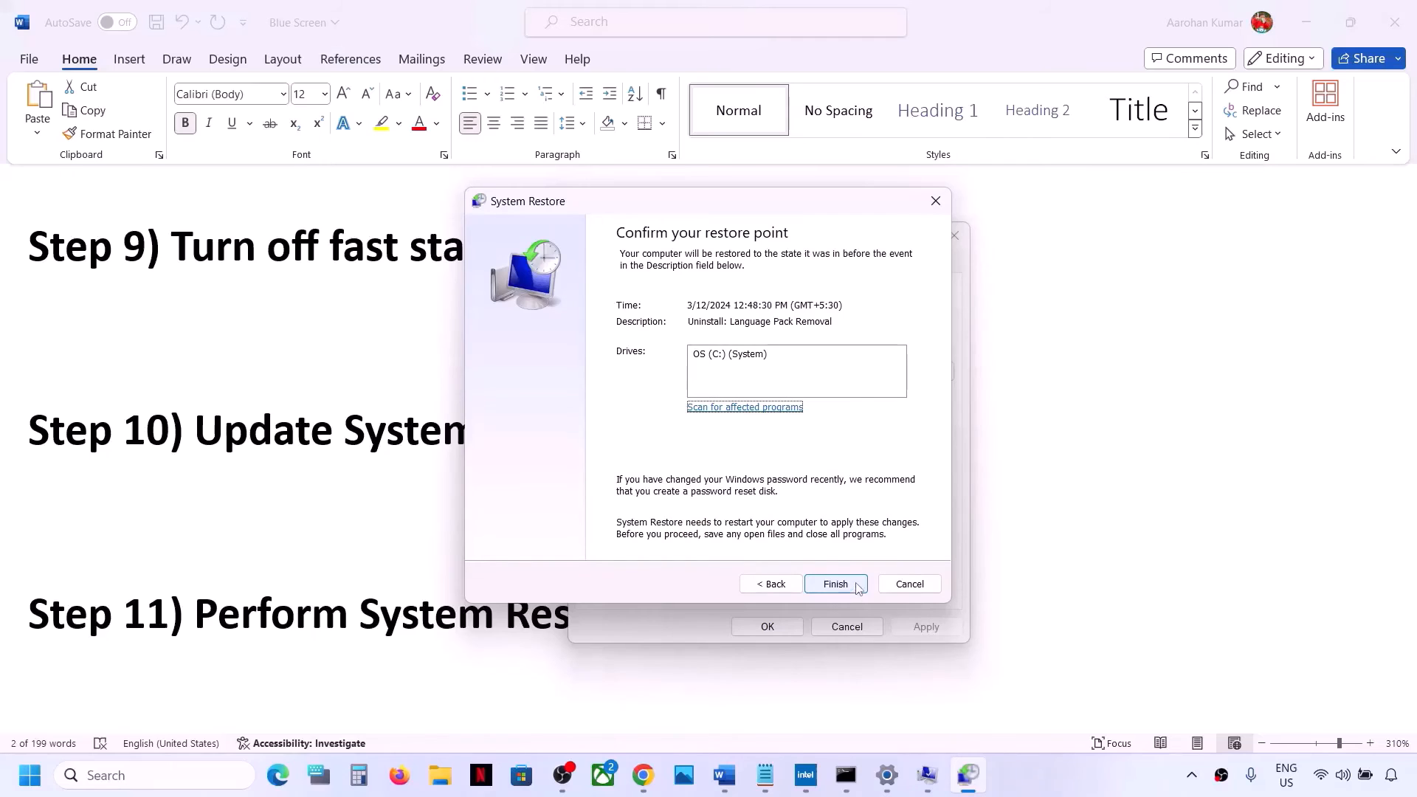
pyautogui.click(909, 584)
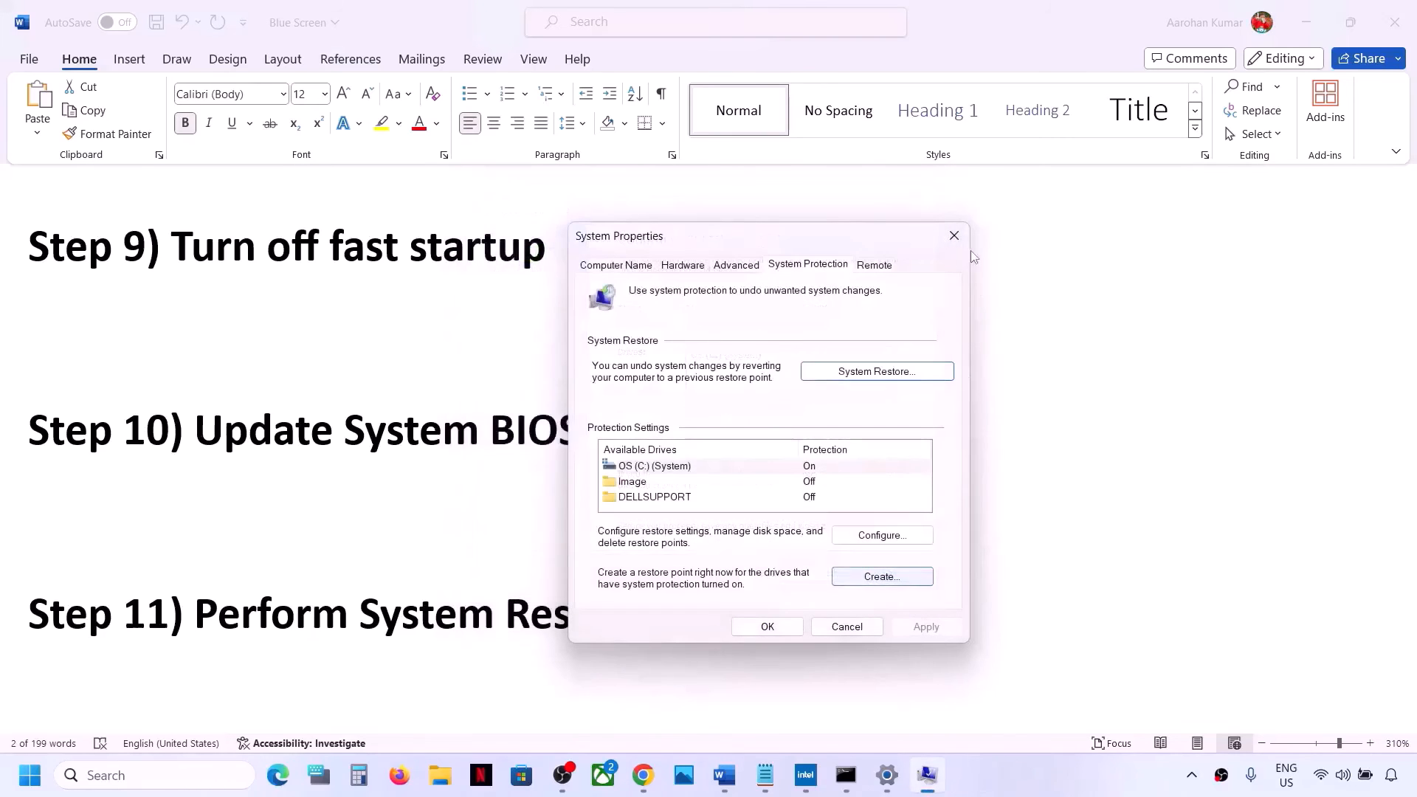
pyautogui.click(953, 235)
# Highlight the Step 12 heading text Update Windows 11 Using Media Creation Tool in the document
pyautogui.scroll(-4, 361, 499)
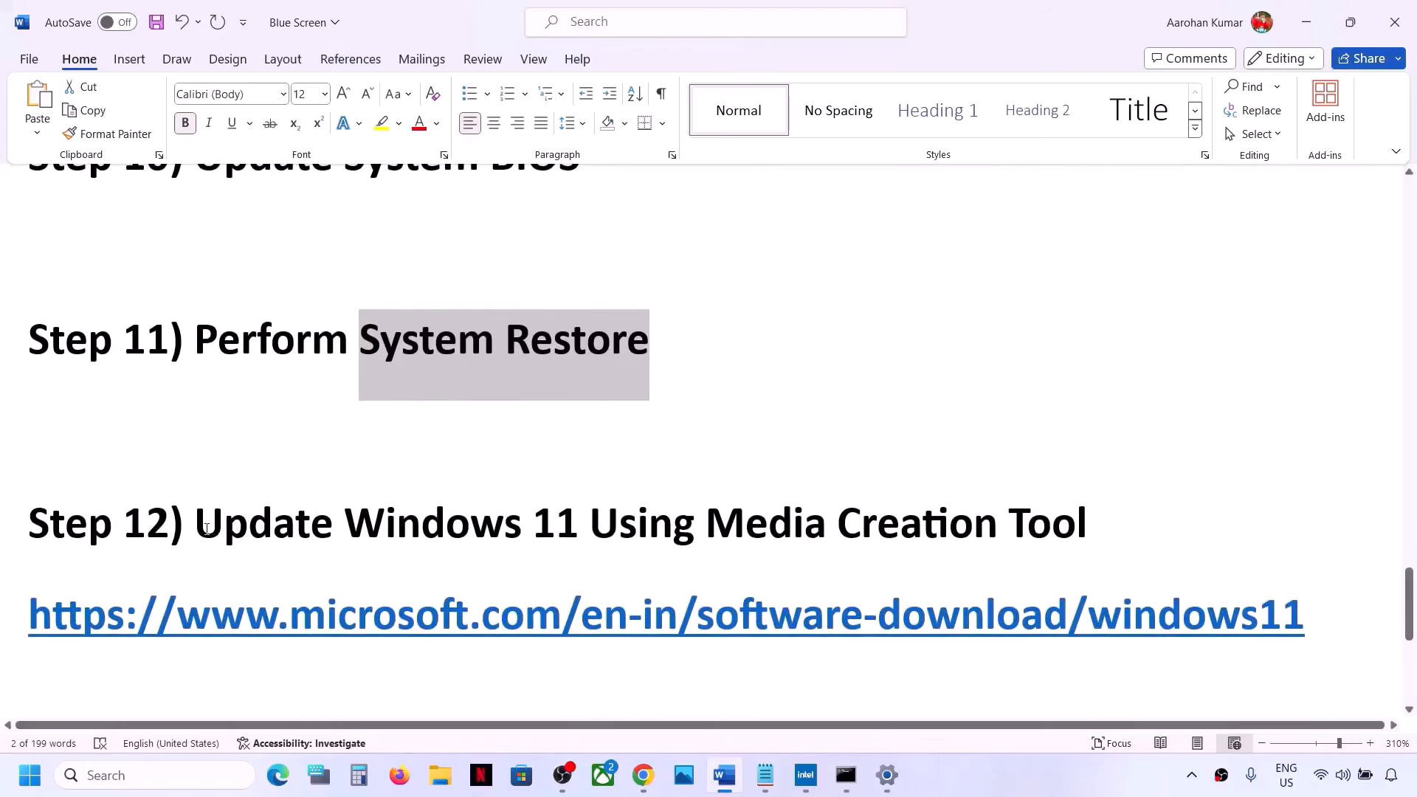
pyautogui.moveTo(207, 528); pyautogui.dragTo(1123, 509)
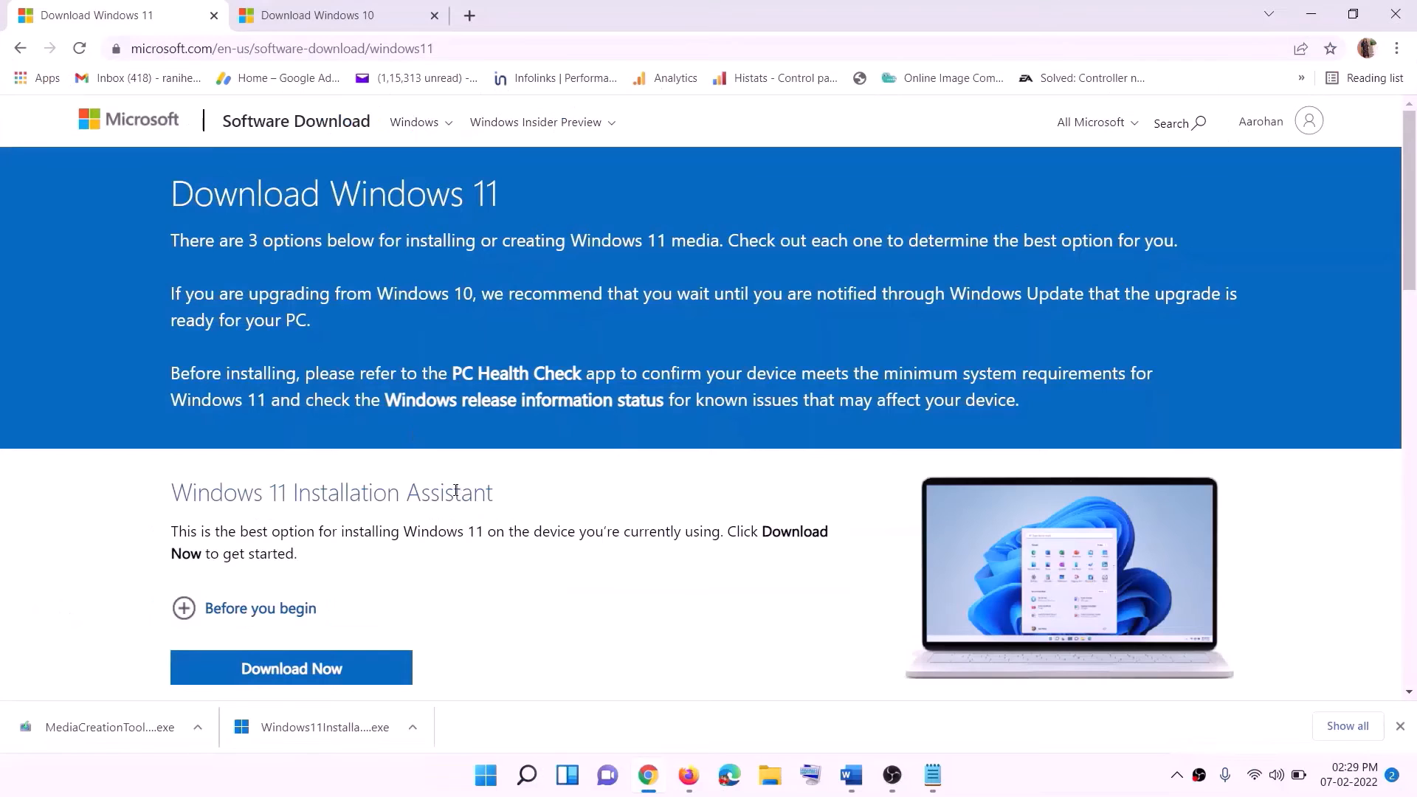
# Download the media creation tool from the Create Windows 11 Installation Media section of the download page
pyautogui.scroll(-5, 455, 490)
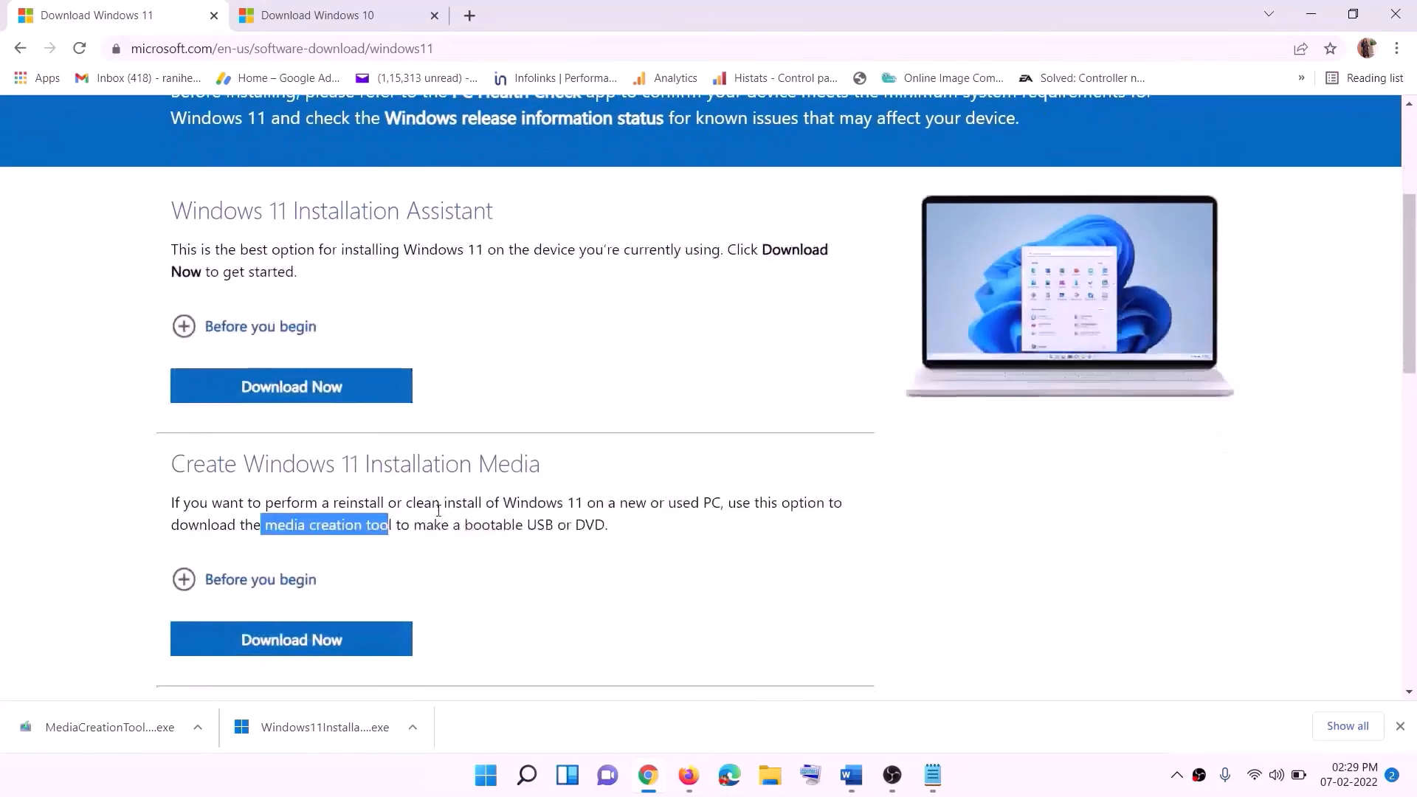
pyautogui.moveTo(265, 438); pyautogui.dragTo(409, 439)
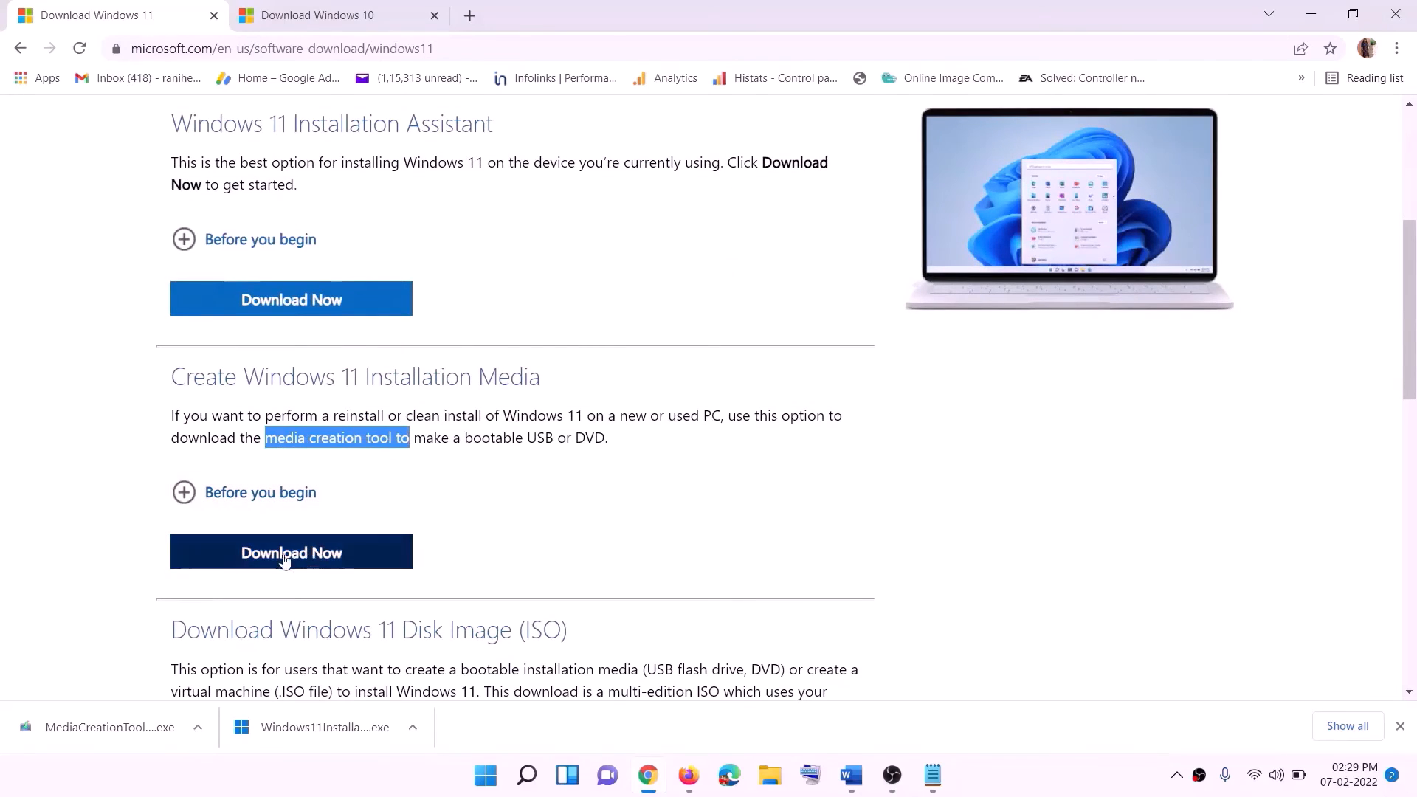
pyautogui.click(281, 563)
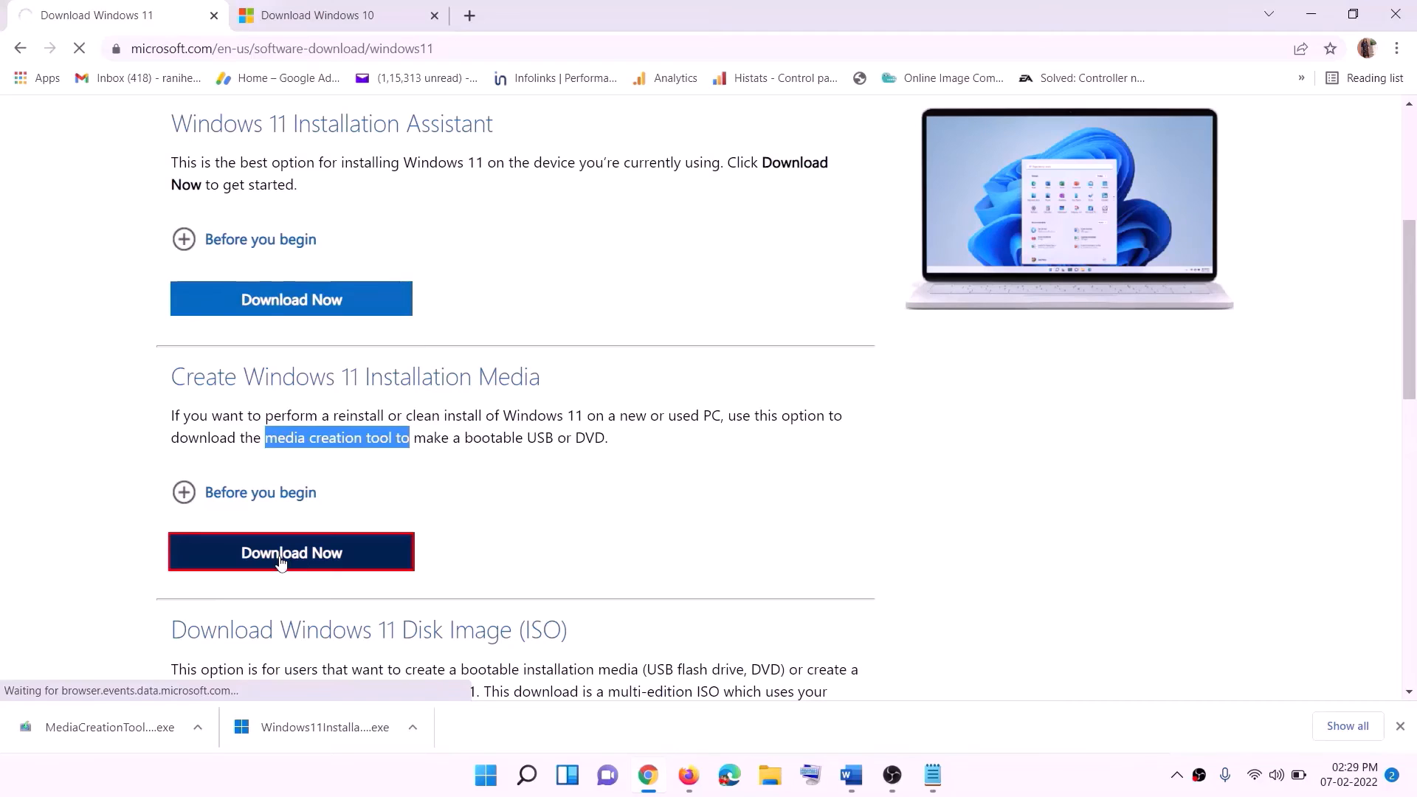
# Run the downloaded MediaCreationTool, allow it, accept the license terms and keep the recommended language and edition
pyautogui.click(105, 729)
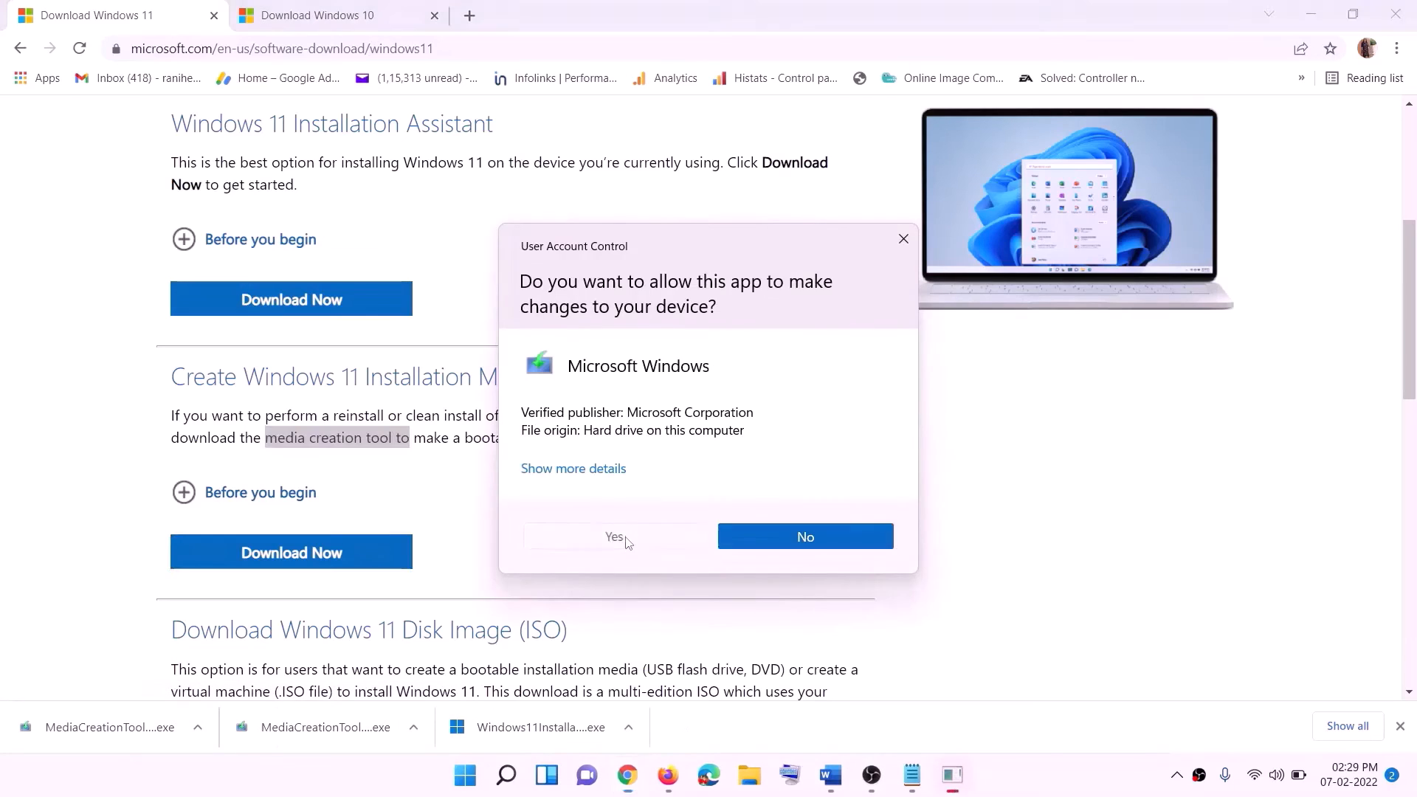
pyautogui.click(627, 542)
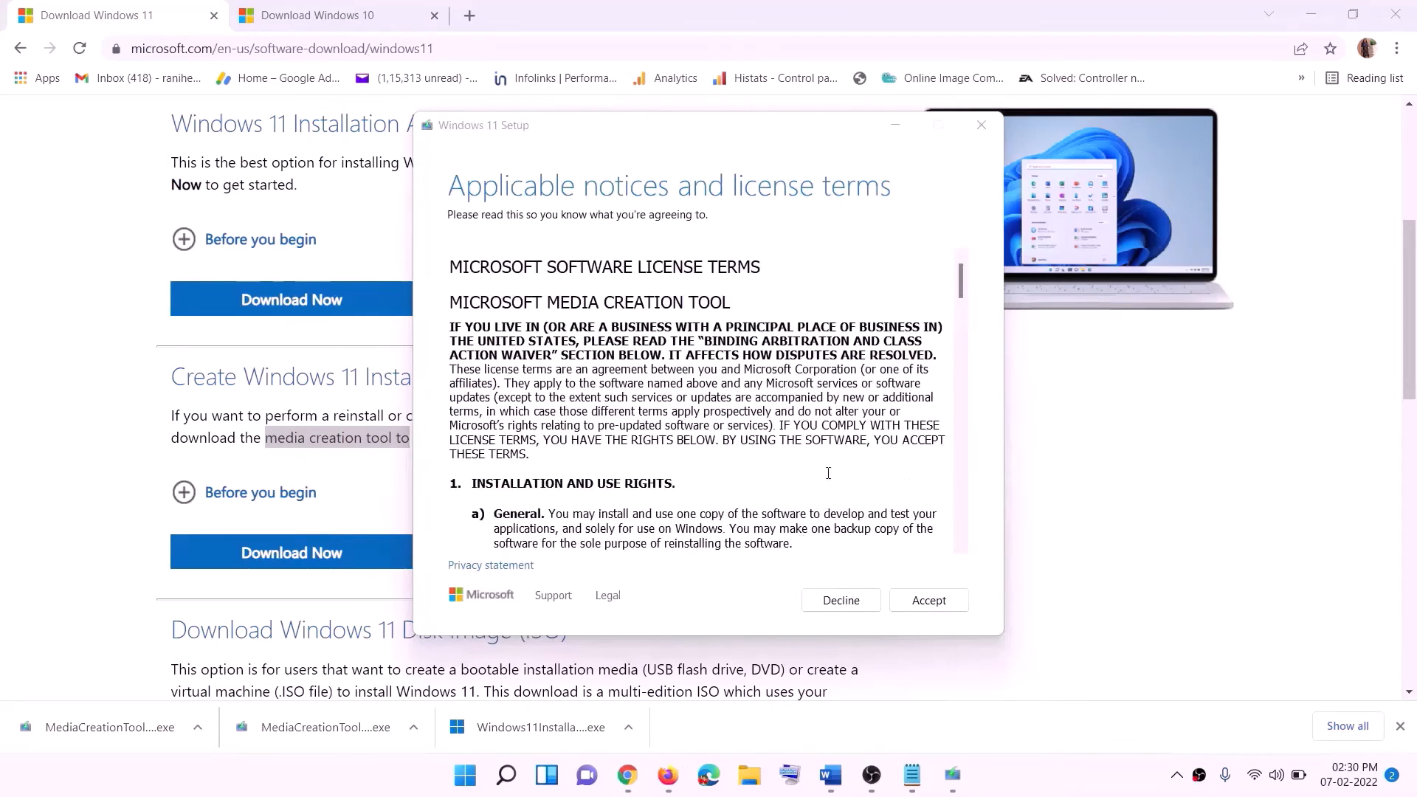
pyautogui.click(920, 601)
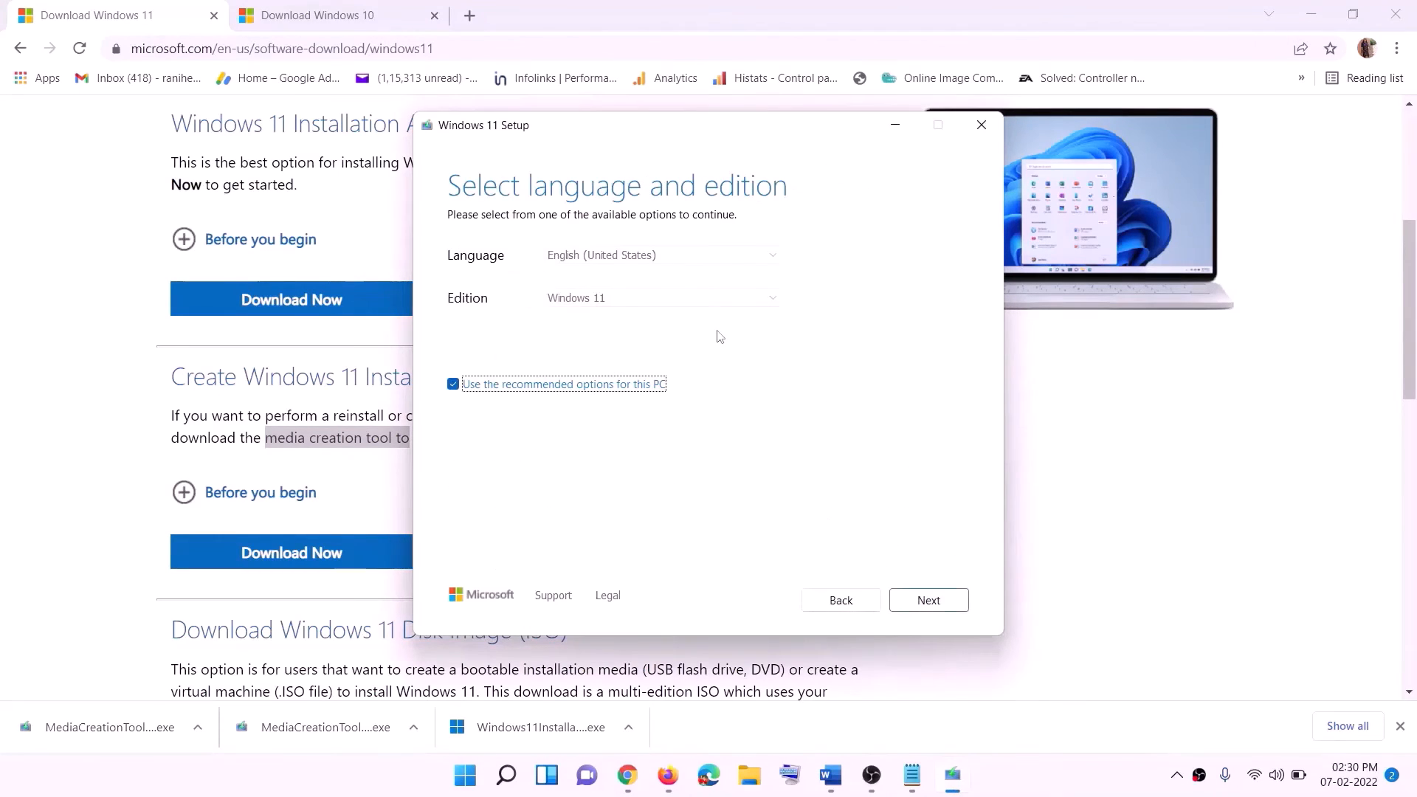
pyautogui.click(919, 602)
# Choose ISO file as the media and save it to the Desktop as Windows
pyautogui.click(476, 319)
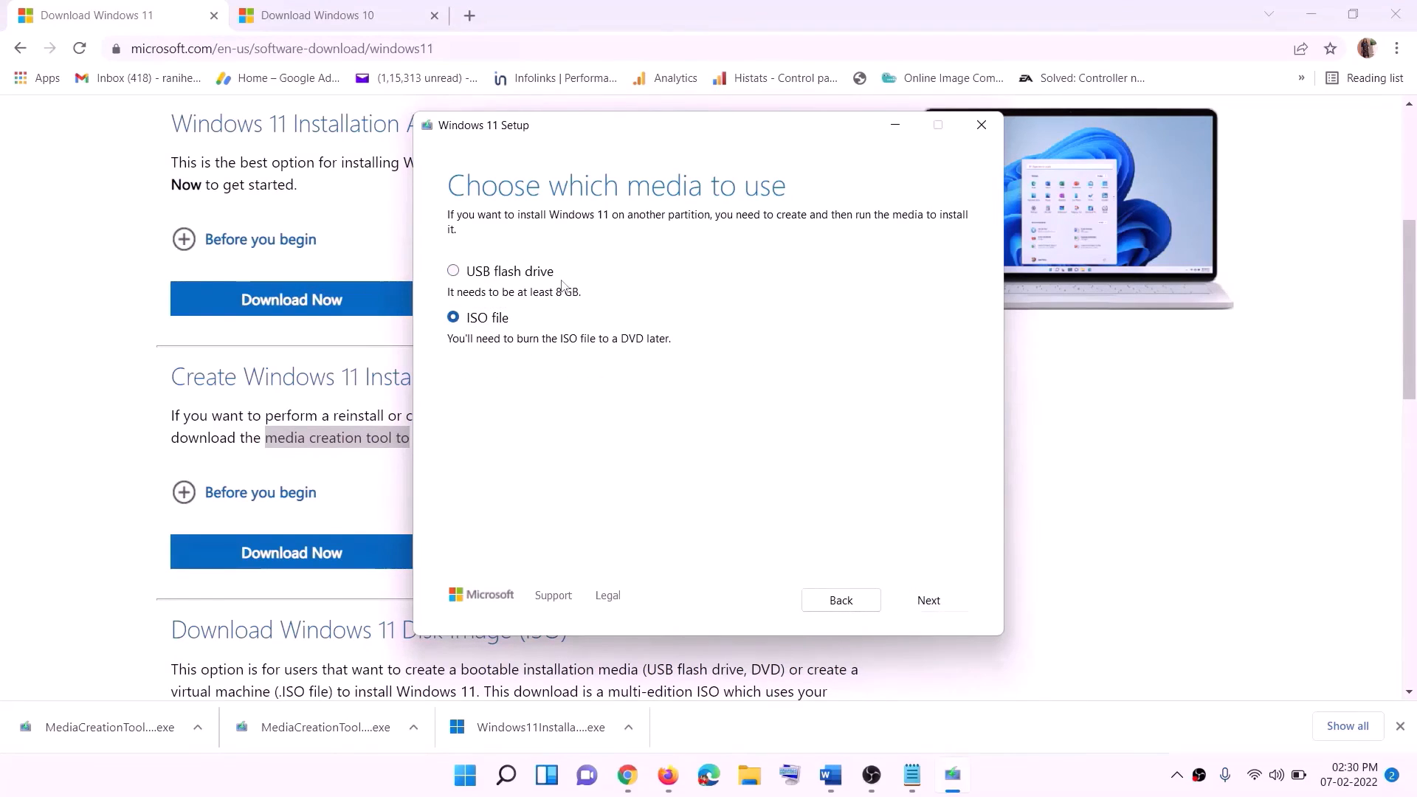
pyautogui.click(929, 600)
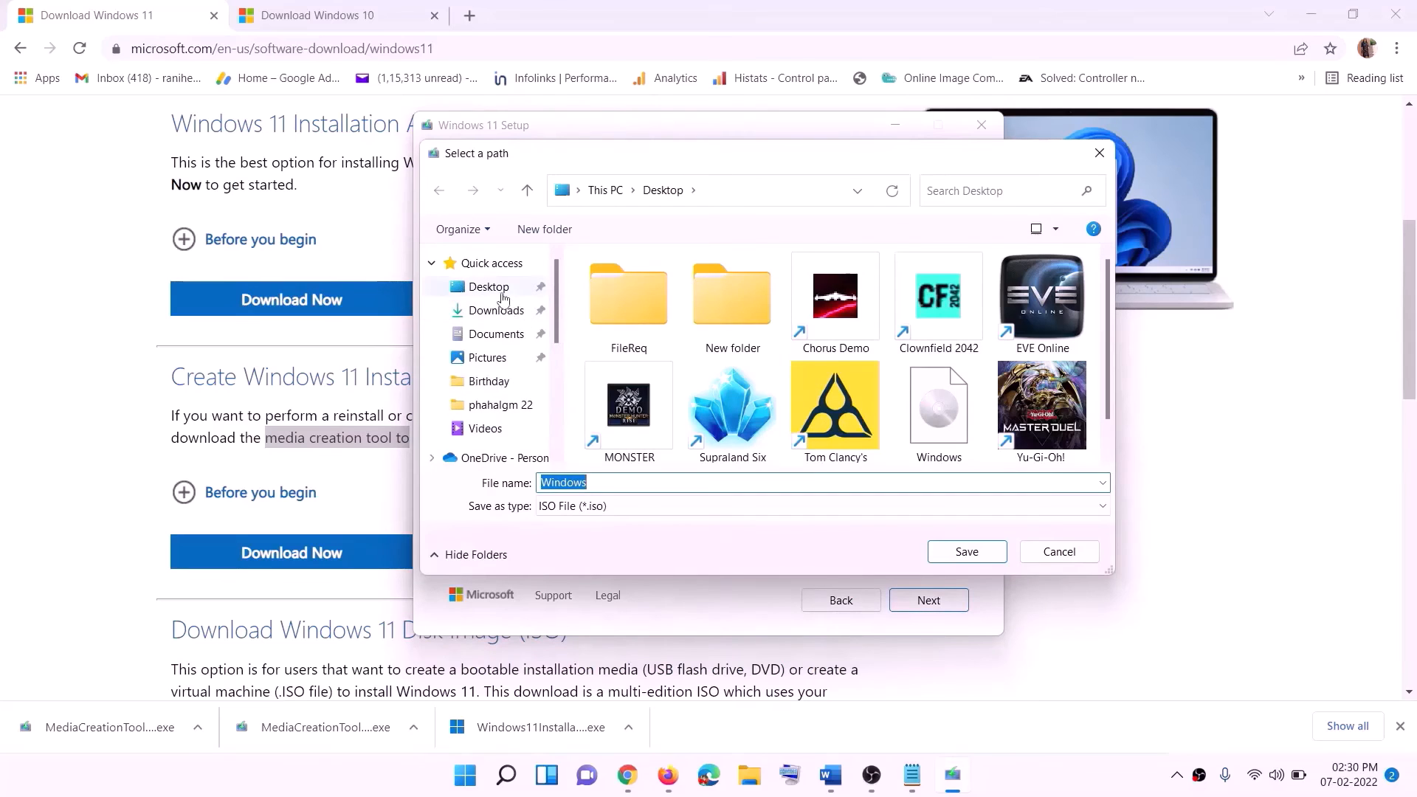
pyautogui.click(485, 291)
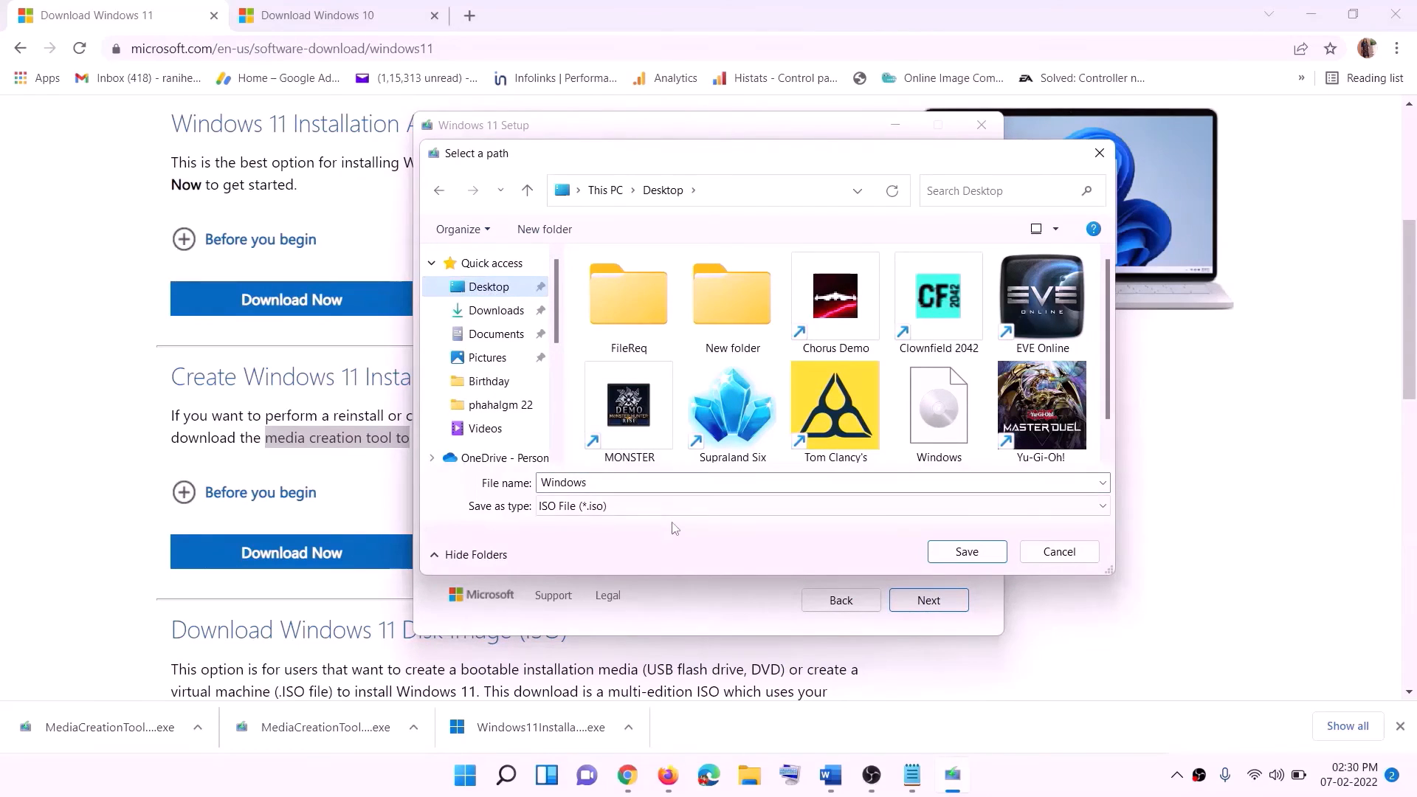
pyautogui.click(968, 553)
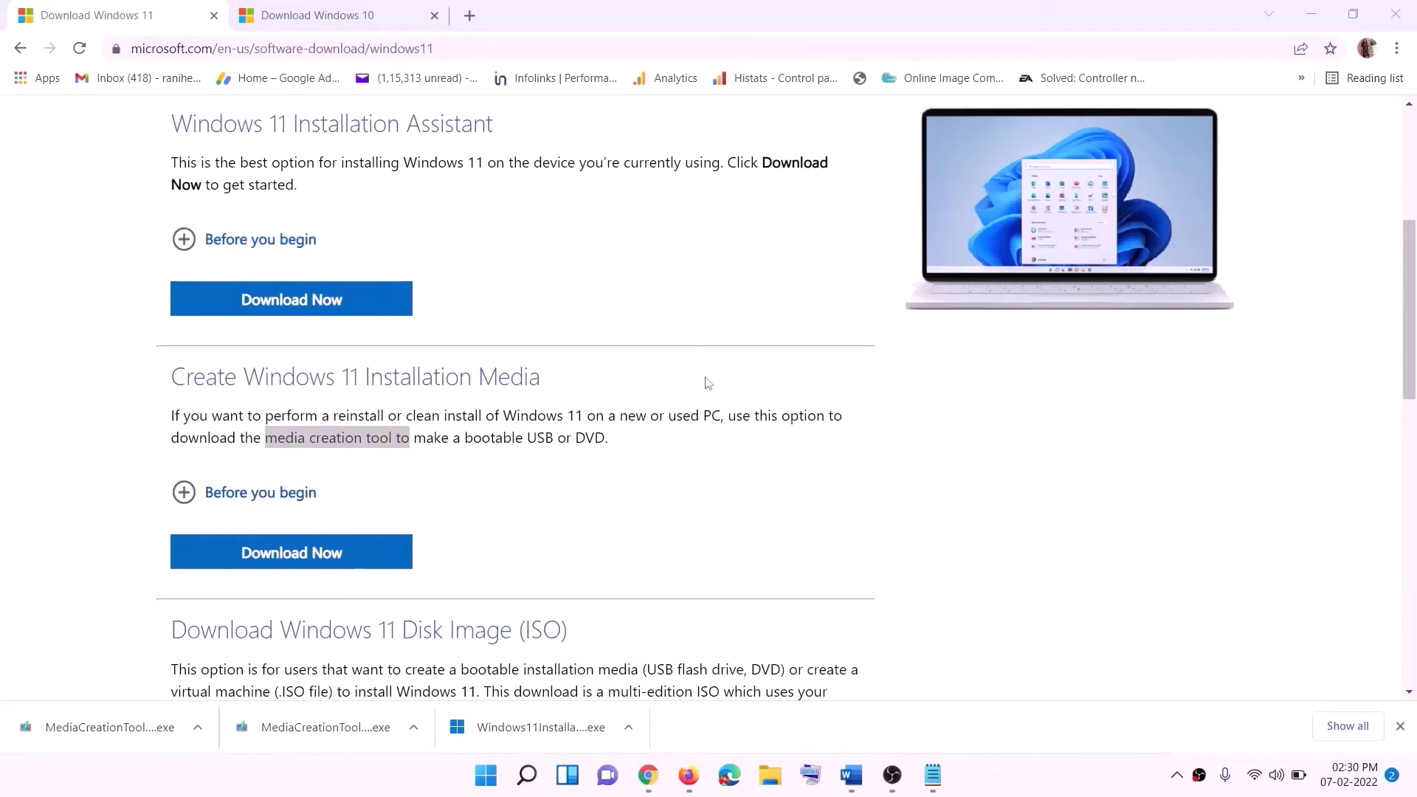
# Show the desktop and open the Windows disc image file to mount it
pyautogui.press('super+d')
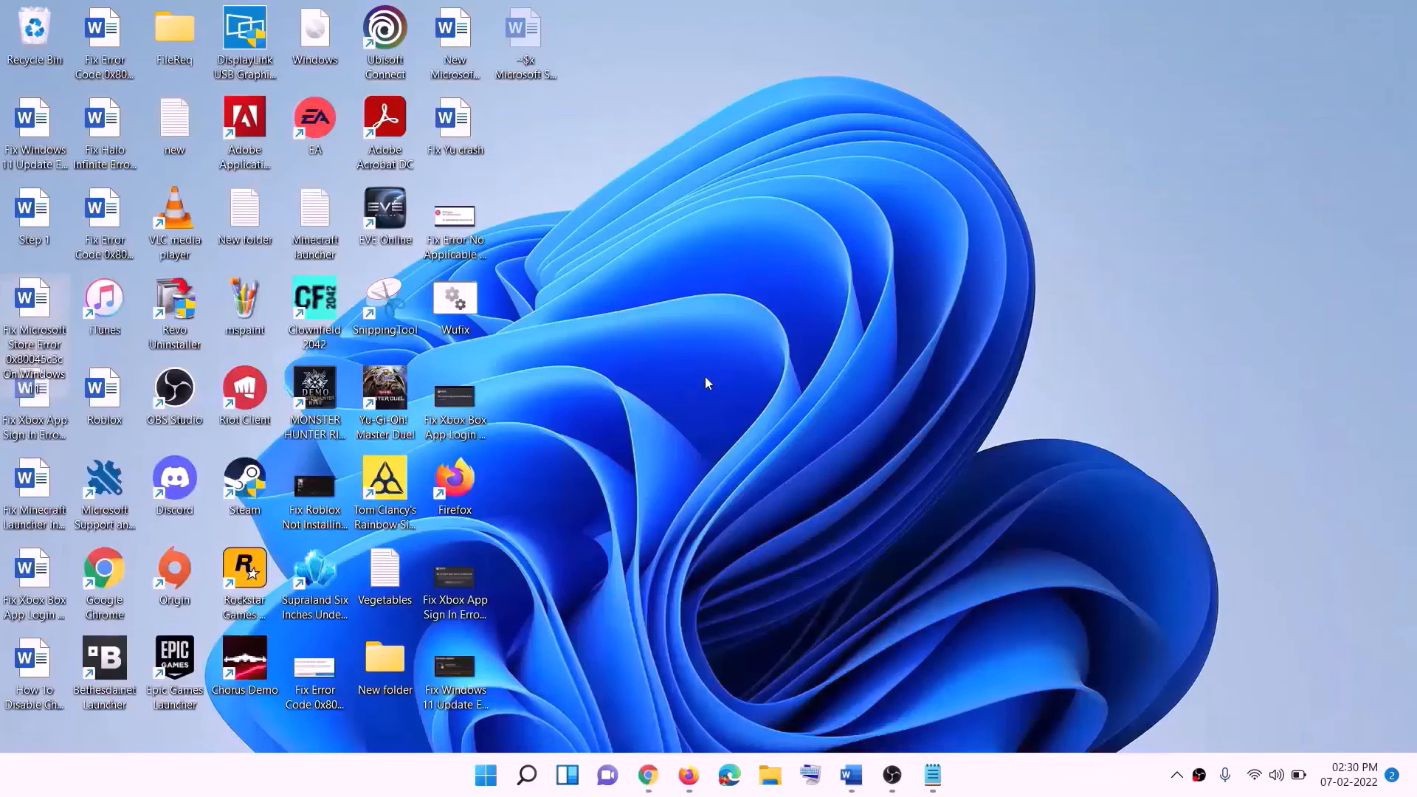
pyautogui.moveTo(323, 32); pyautogui.dragTo(564, 429)
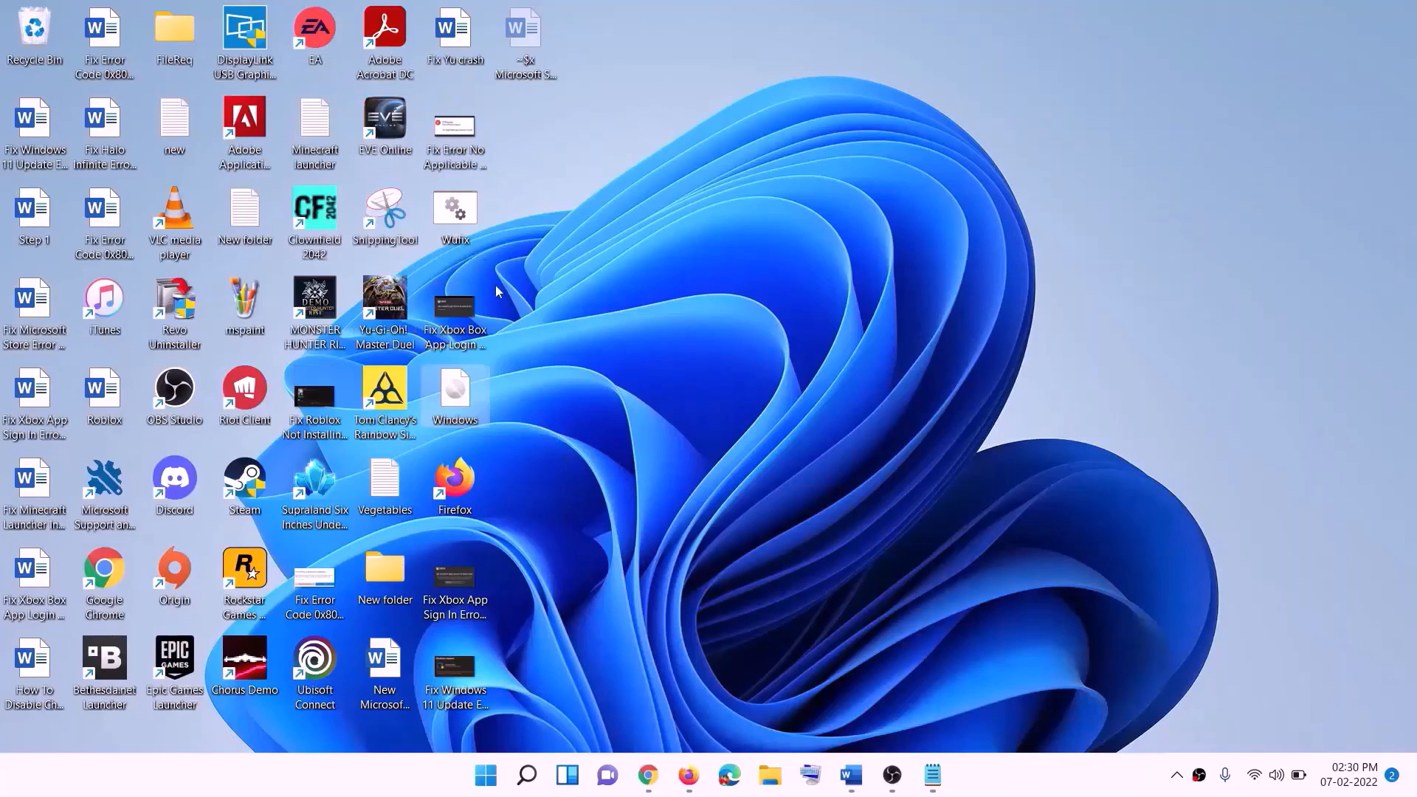
pyautogui.doubleClick(458, 401)
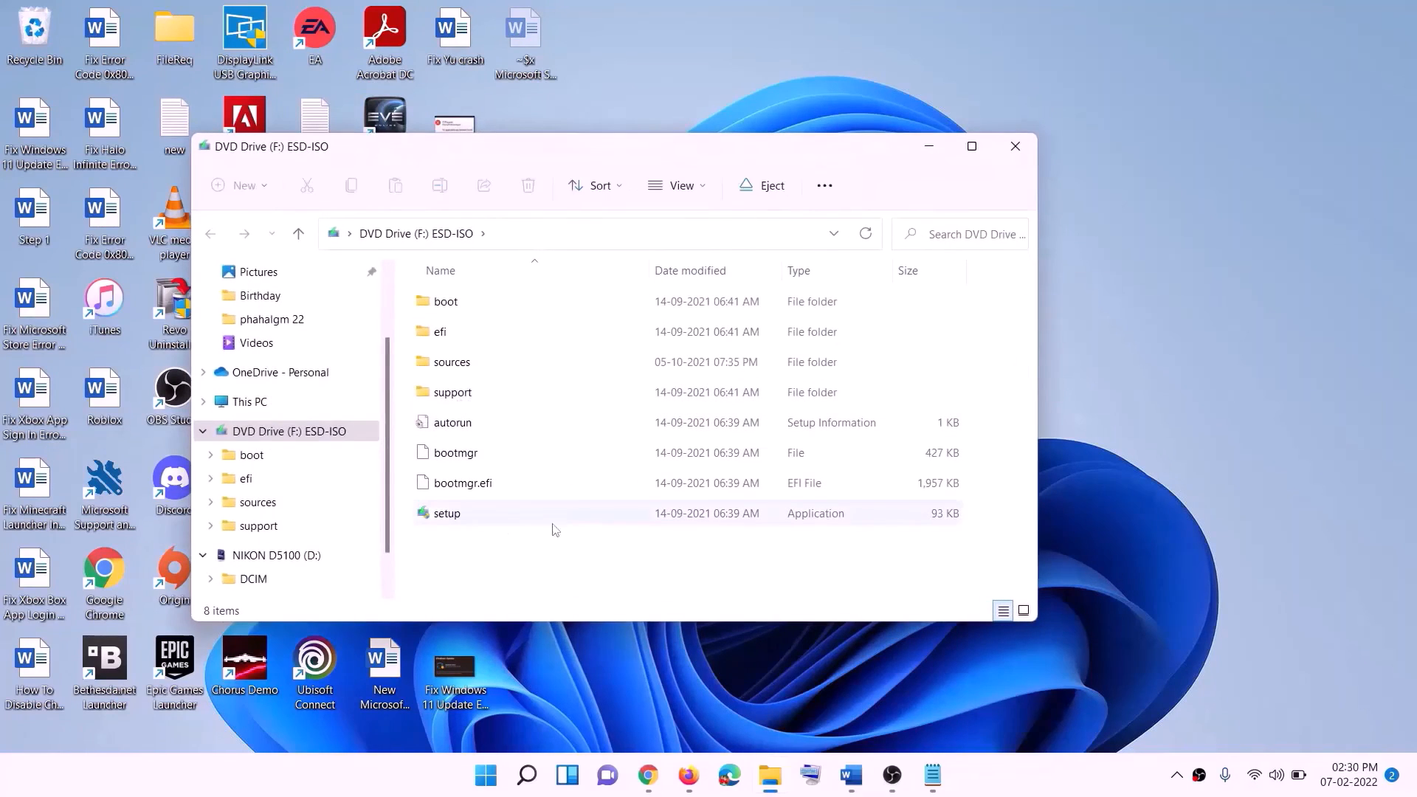
# Run setup from the mounted ESD-ISO drive, allow it, and continue past the Install Windows 11 screen
pyautogui.click(465, 519)
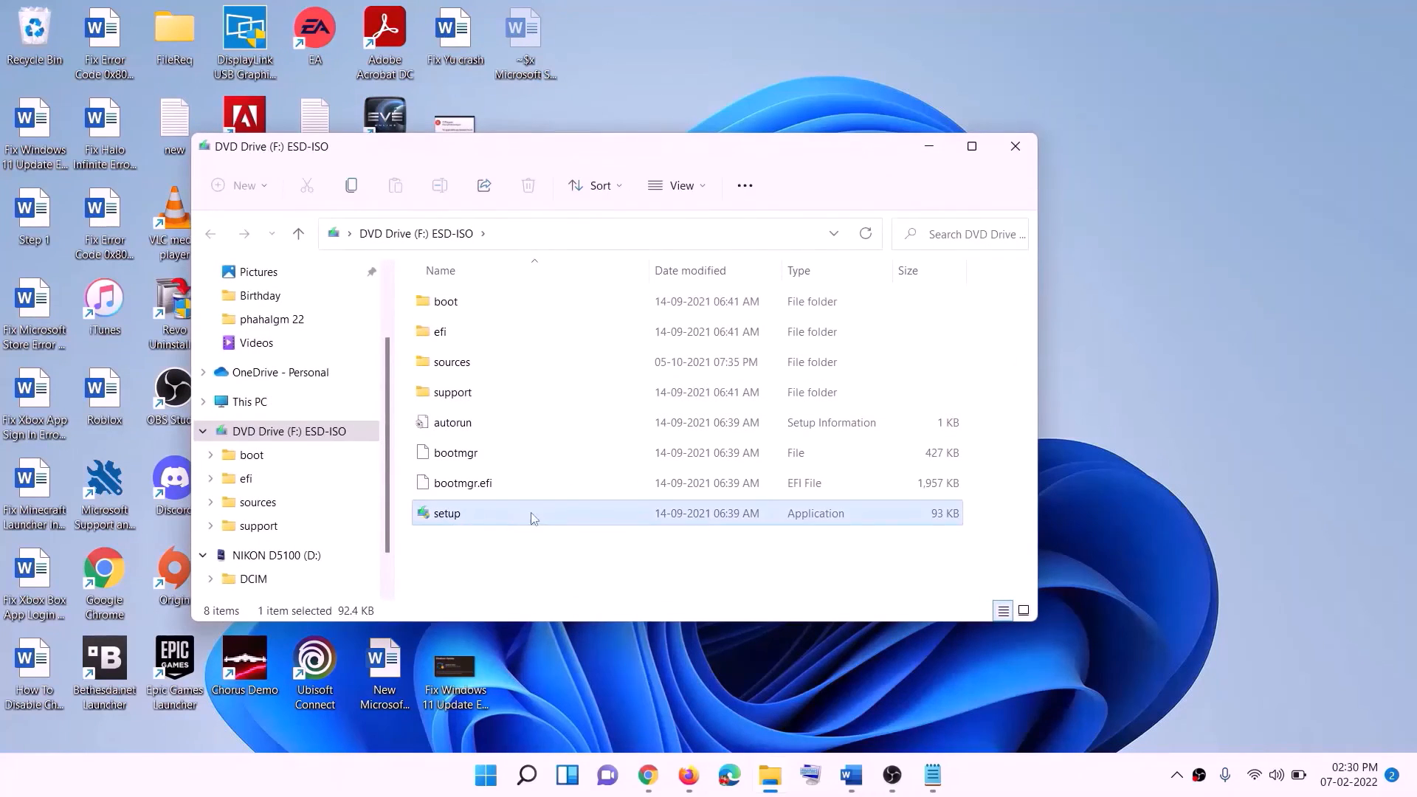
pyautogui.doubleClick(484, 516)
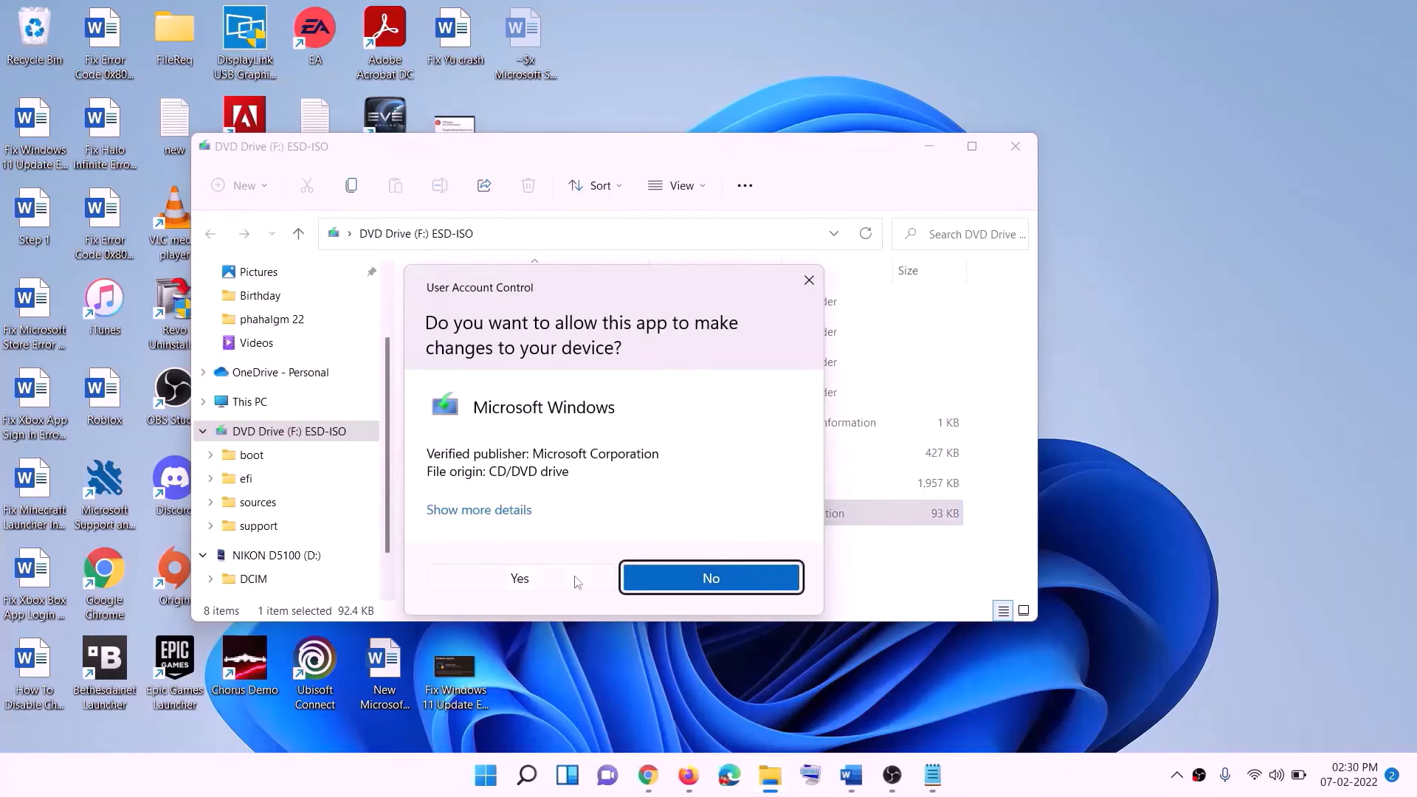
pyautogui.click(576, 579)
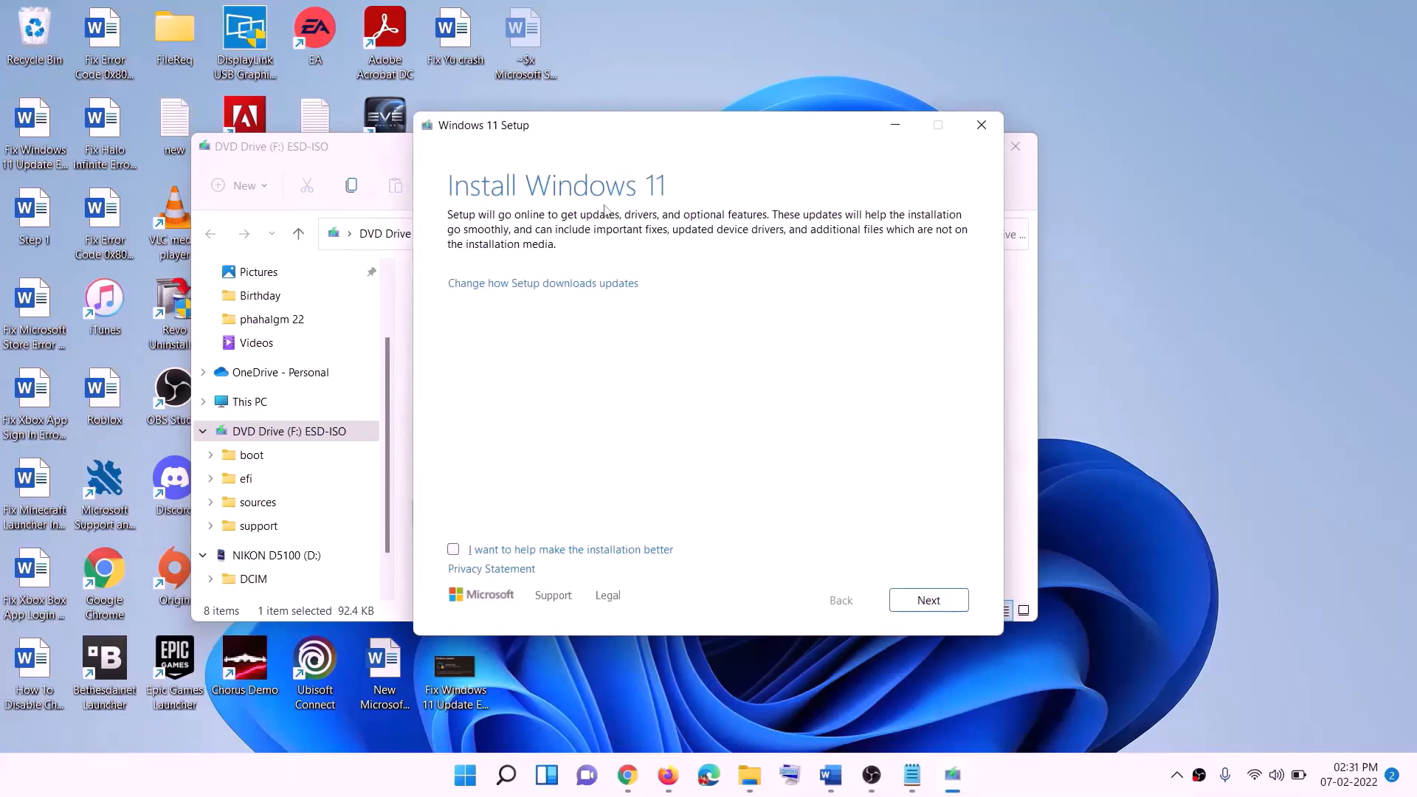
pyautogui.click(933, 603)
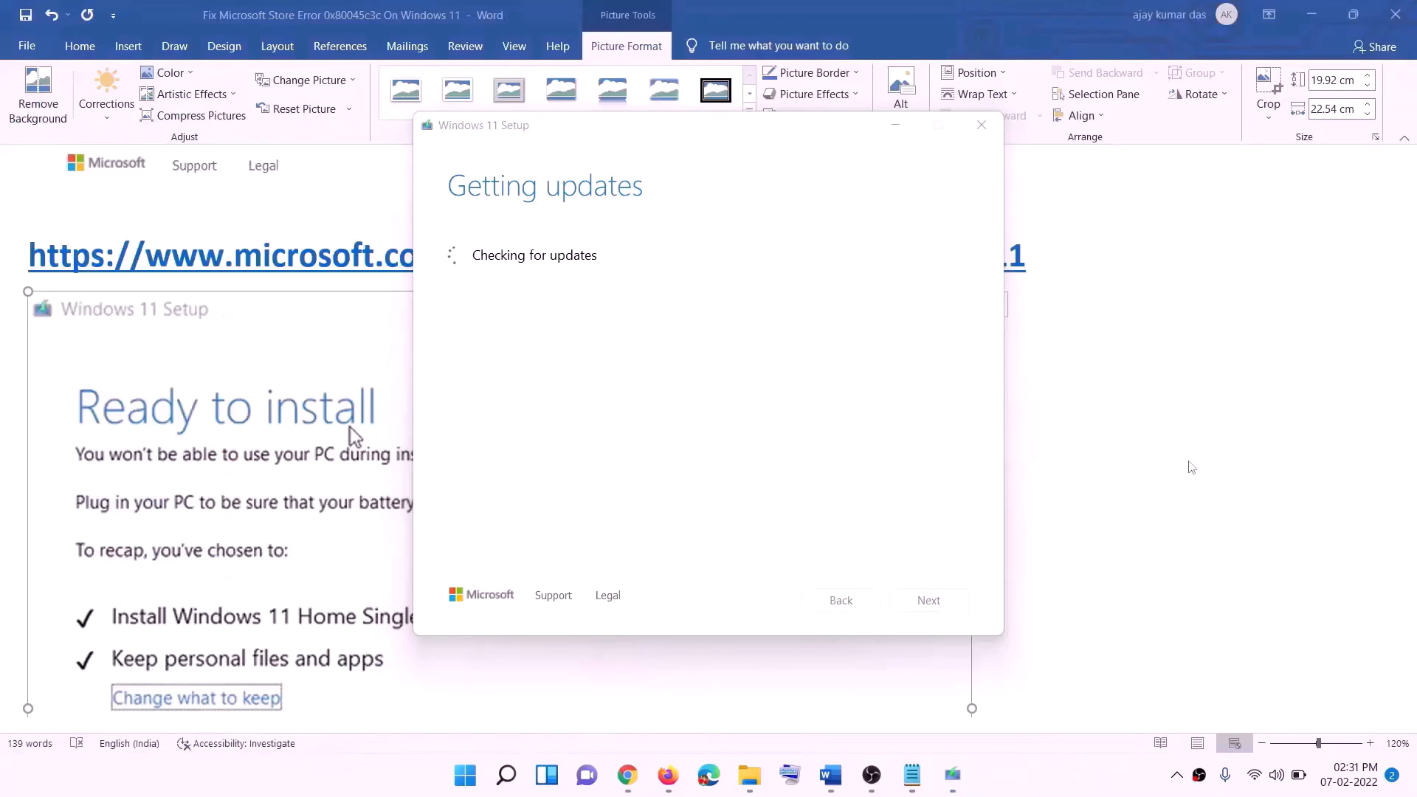
# Scroll through the Ready to install screenshot in the guide document
pyautogui.click(1141, 467)
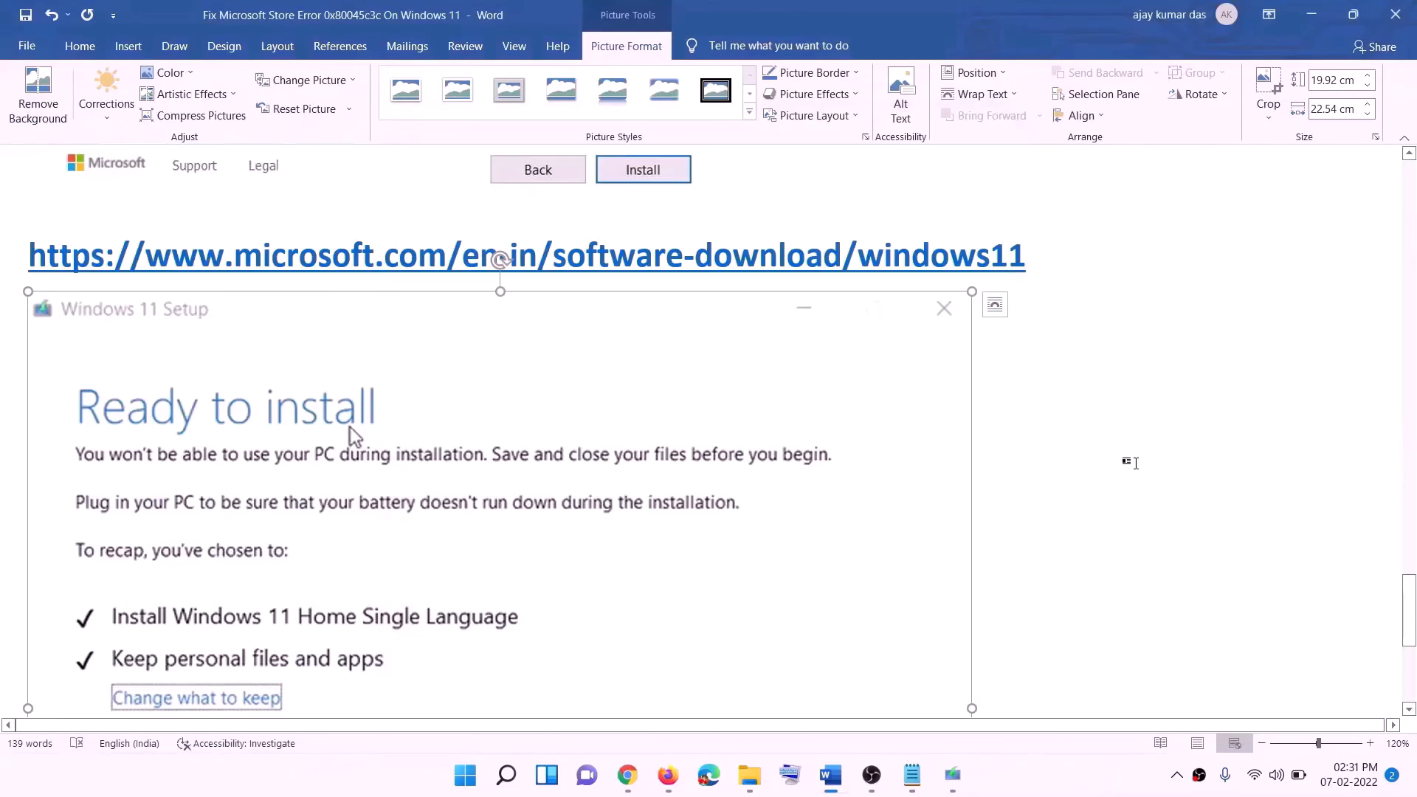
pyautogui.scroll(-2, 332, 371)
pyautogui.scroll(-1, 331, 371)
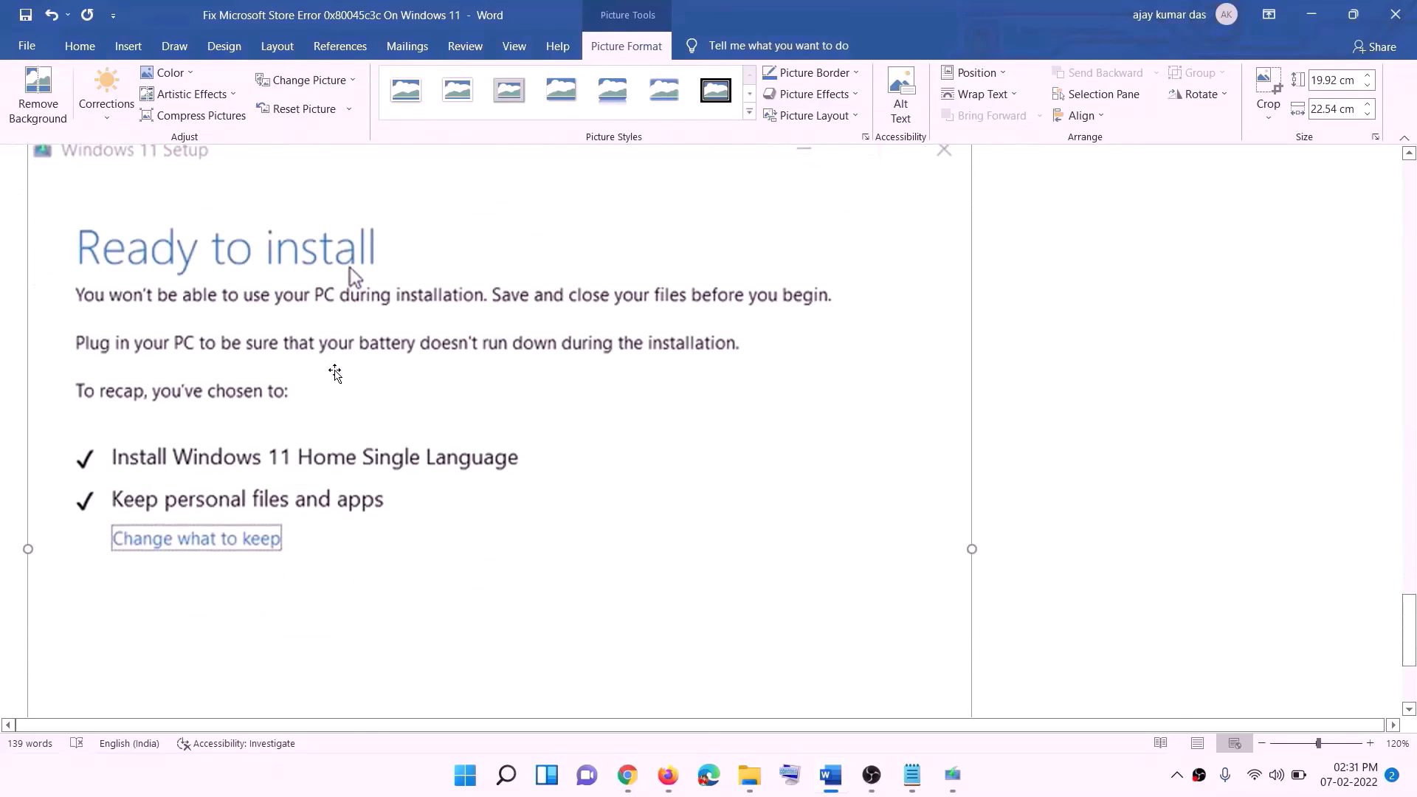
pyautogui.scroll(-1, 280, 467)
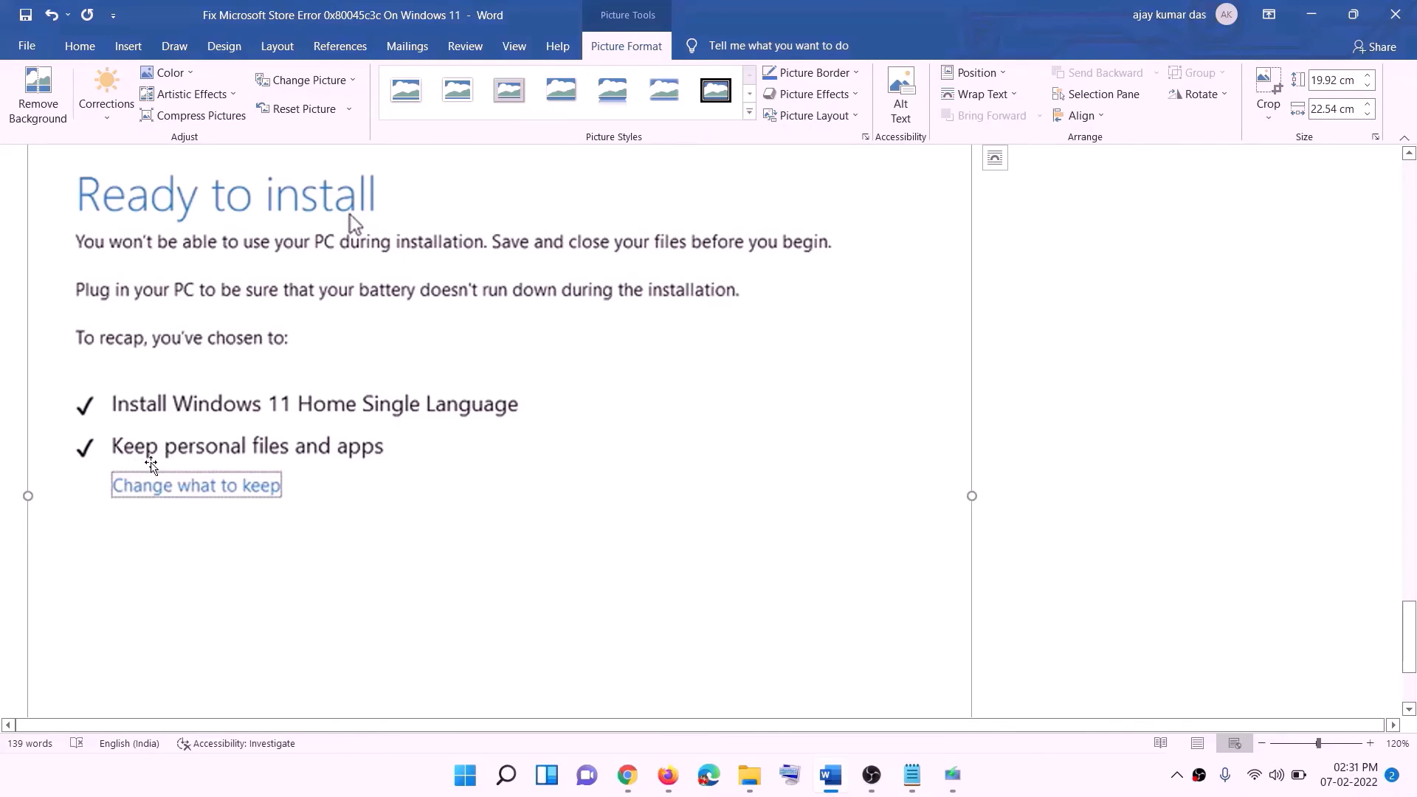
pyautogui.scroll(-3, 525, 462)
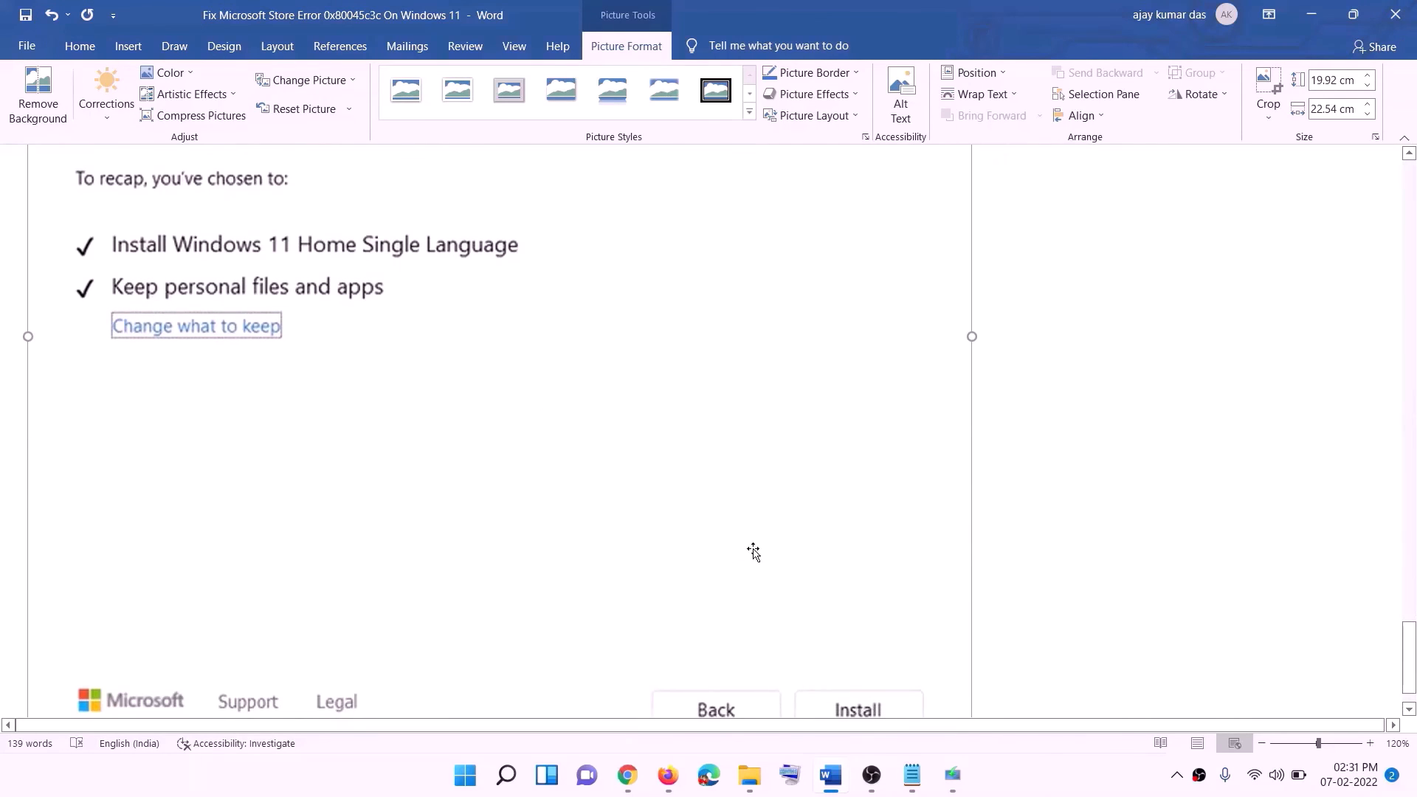
pyautogui.scroll(5, 753, 554)
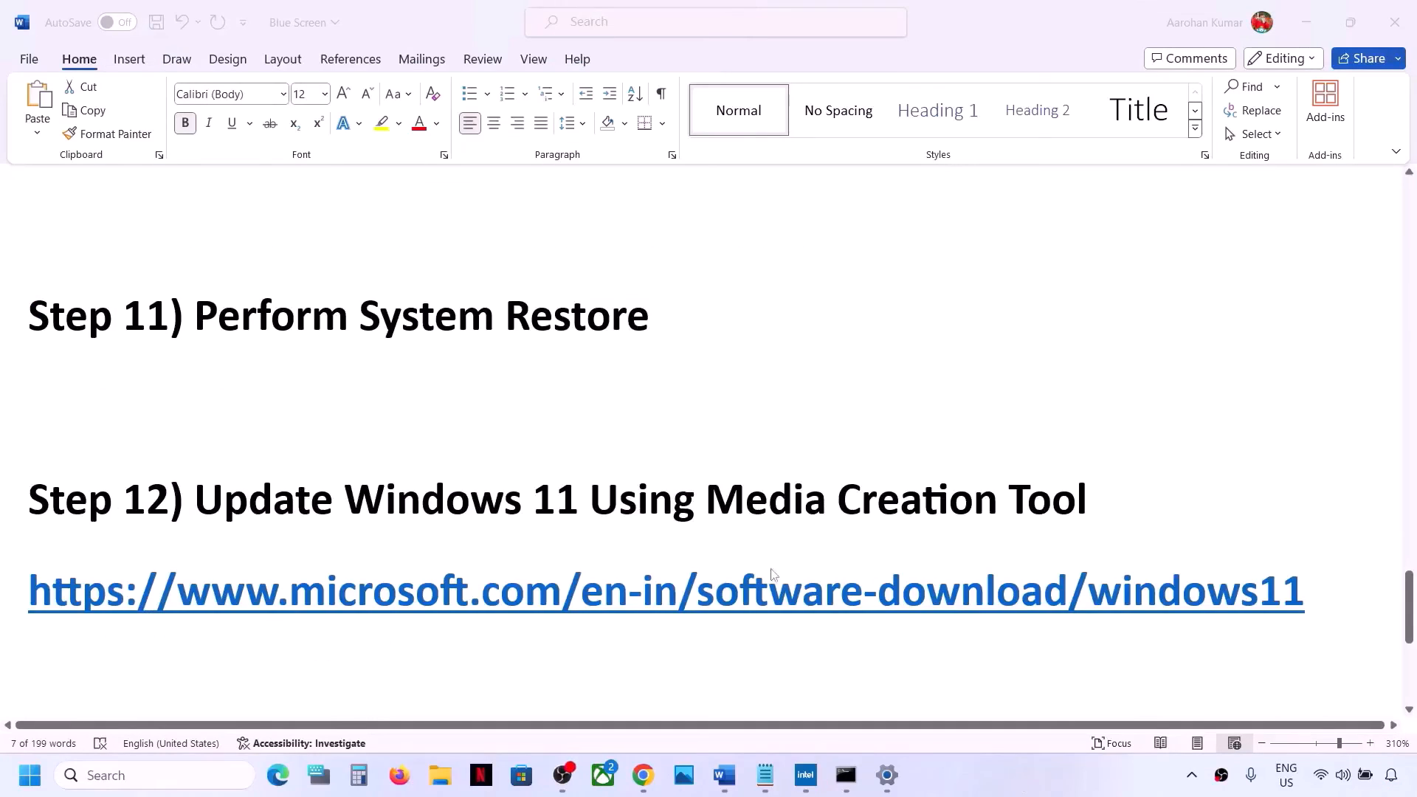
# Highlight the Step 13 heading text Clean Installation of Windows 11 Using USB Flash Drive
pyautogui.scroll(-5, 772, 574)
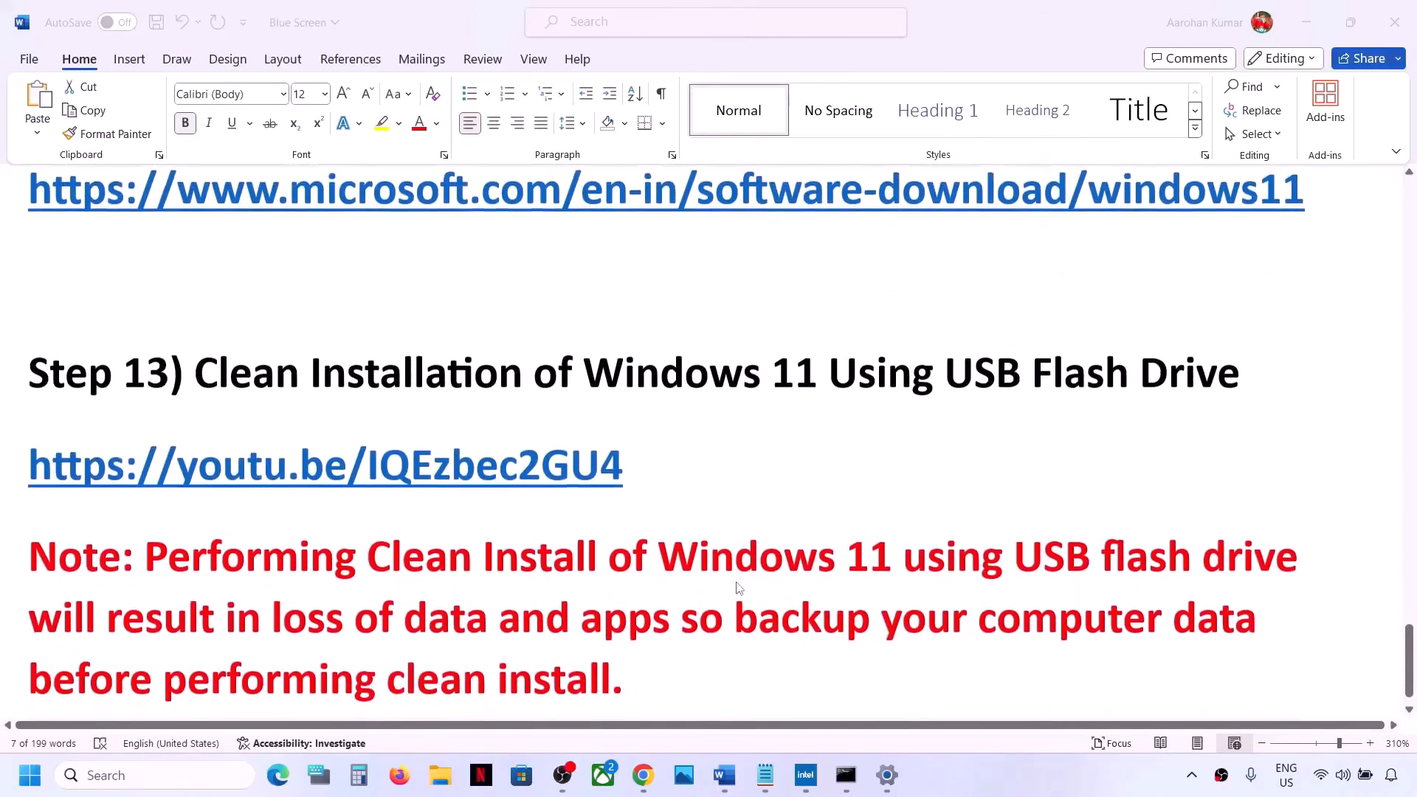
pyautogui.click(194, 341)
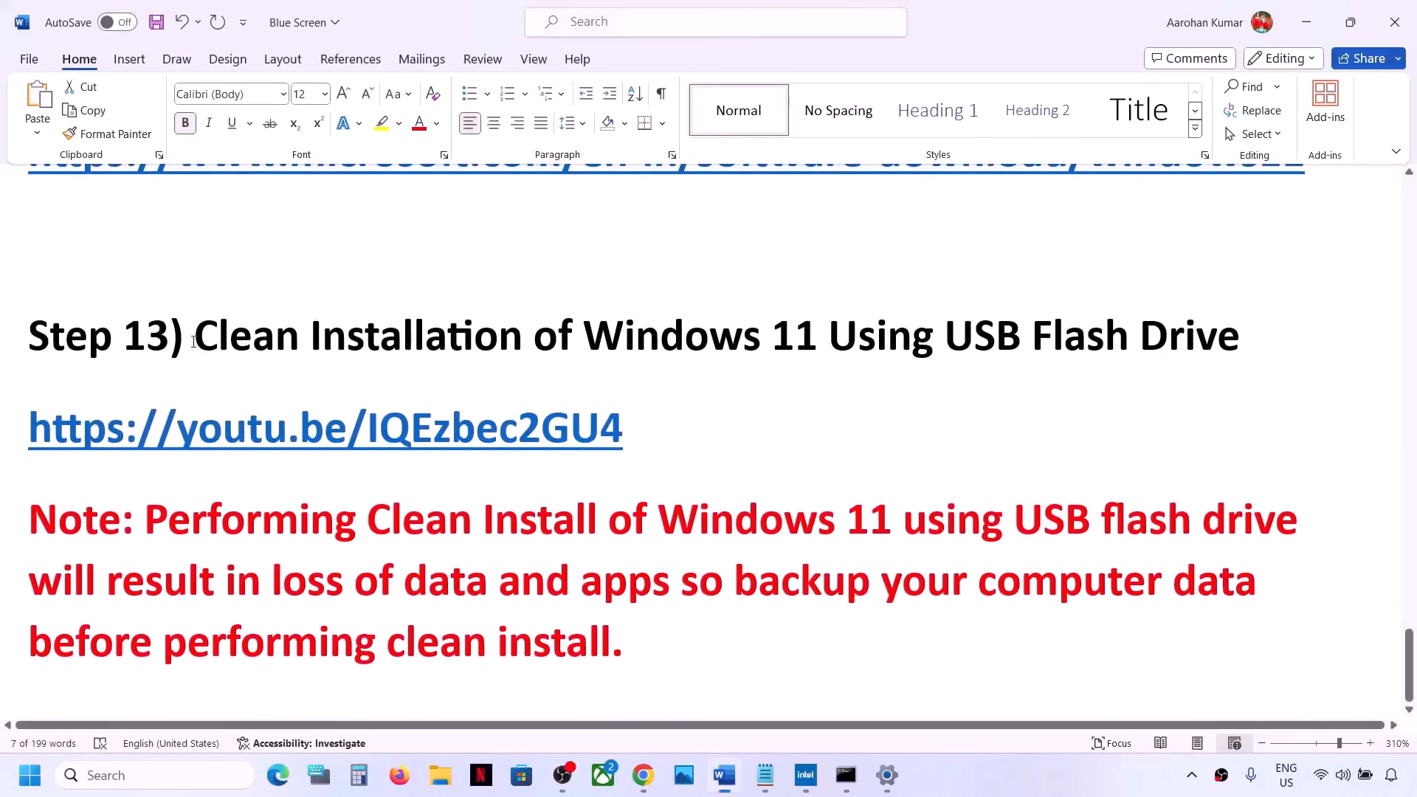
pyautogui.moveTo(201, 341); pyautogui.dragTo(1252, 345)
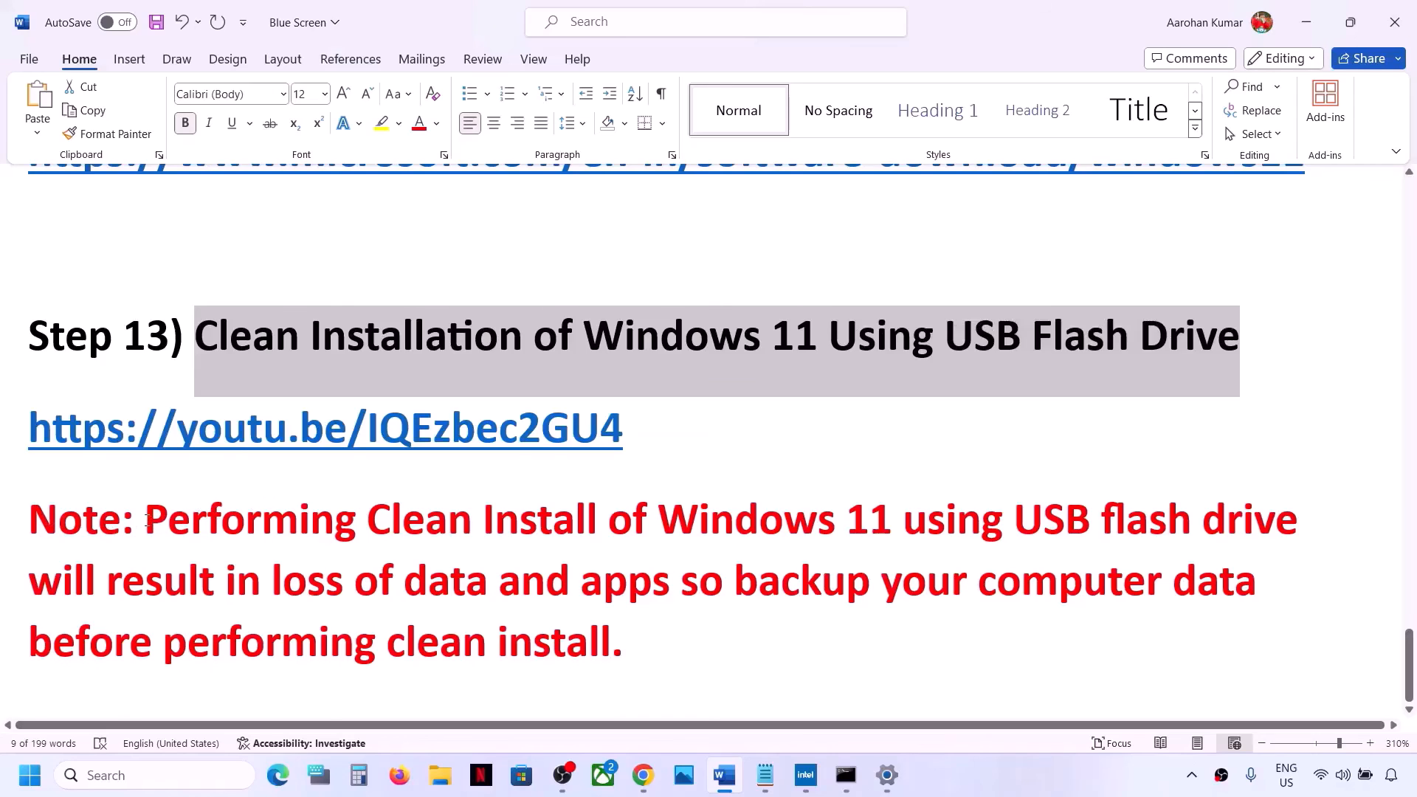
# Highlight the red Note paragraph warning that a clean install loses data and apps
pyautogui.moveTo(146, 519); pyautogui.dragTo(626, 638)
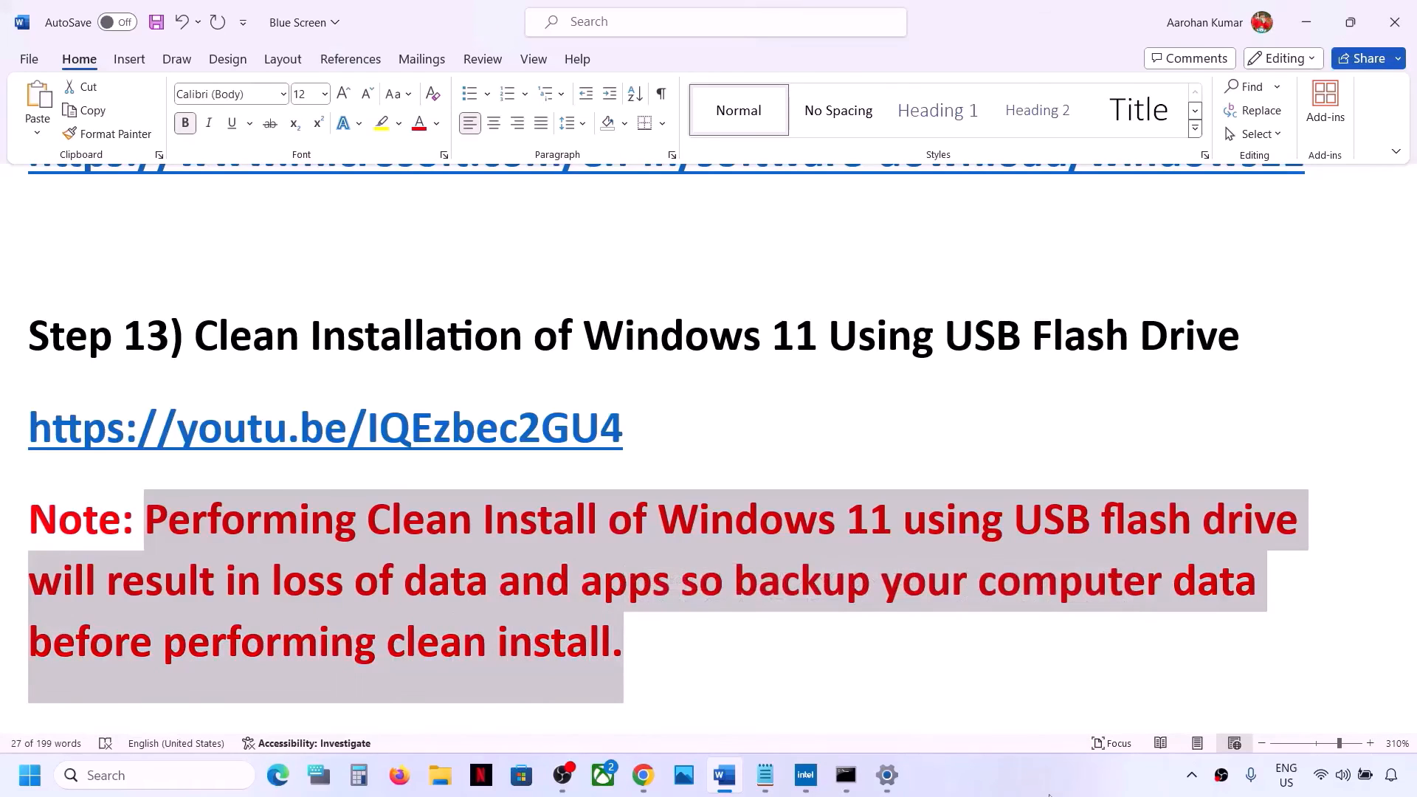
pyautogui.click(974, 786)
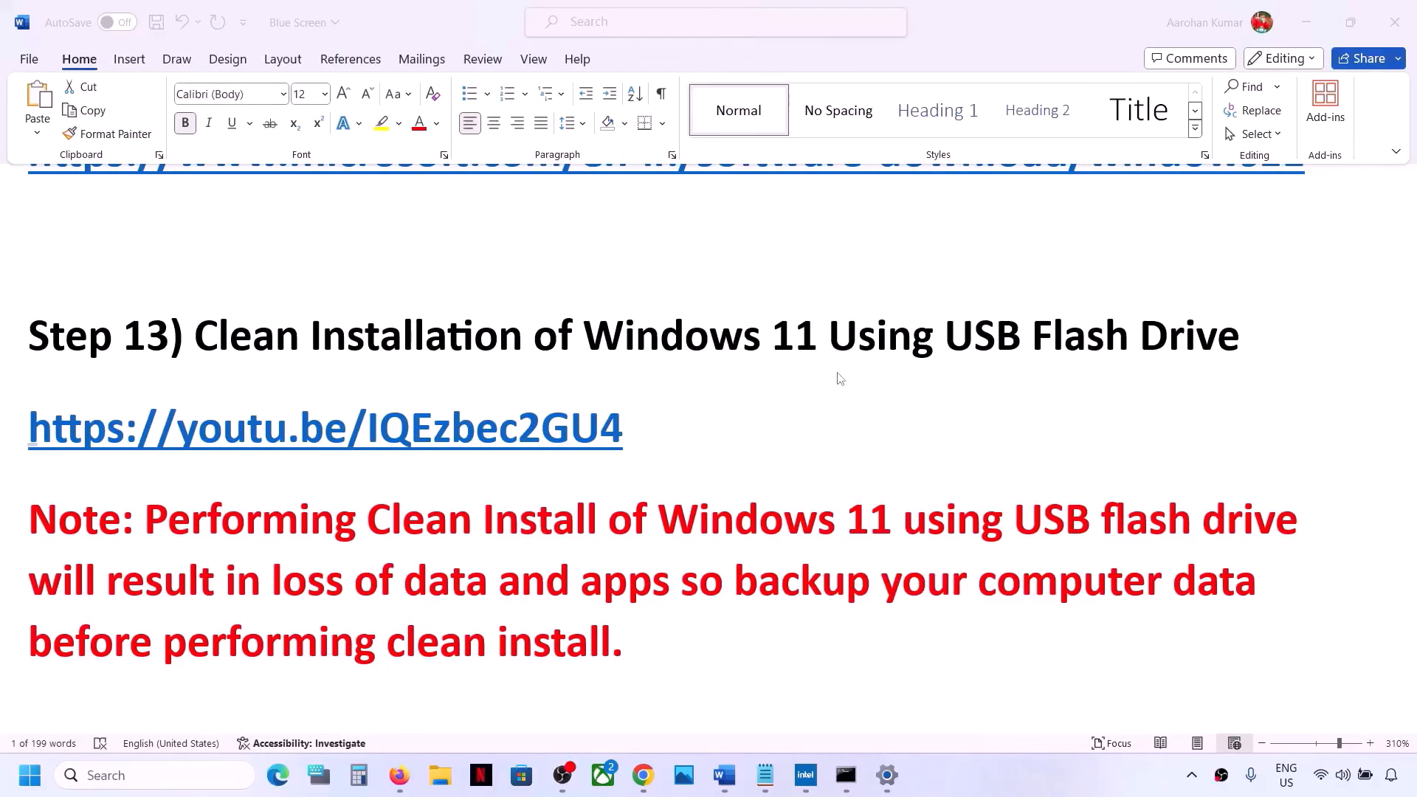
# Select the youtu.be tutorial link line, view its YouTube video results in the browser, and return to the document
pyautogui.tripleClick(645, 437)
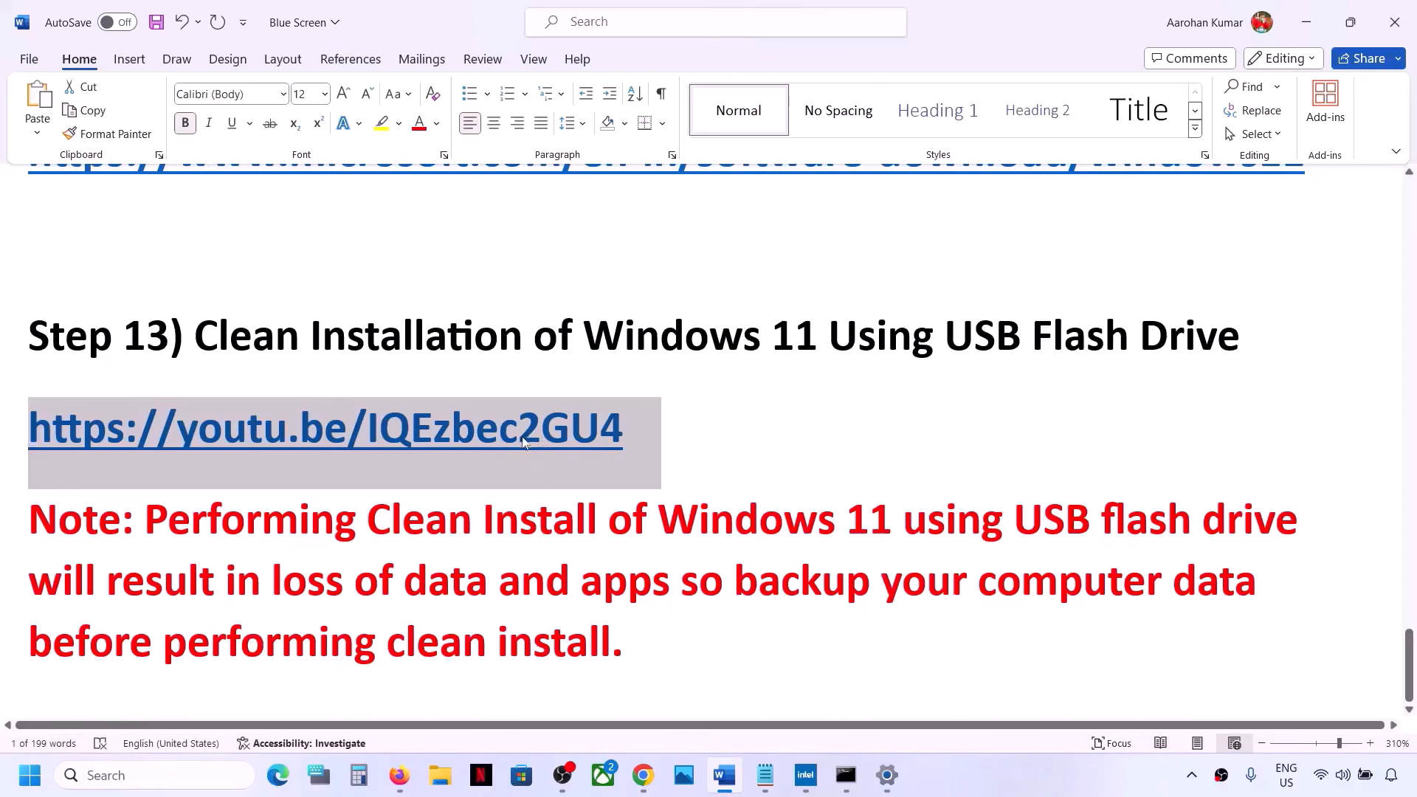
pyautogui.click(641, 775)
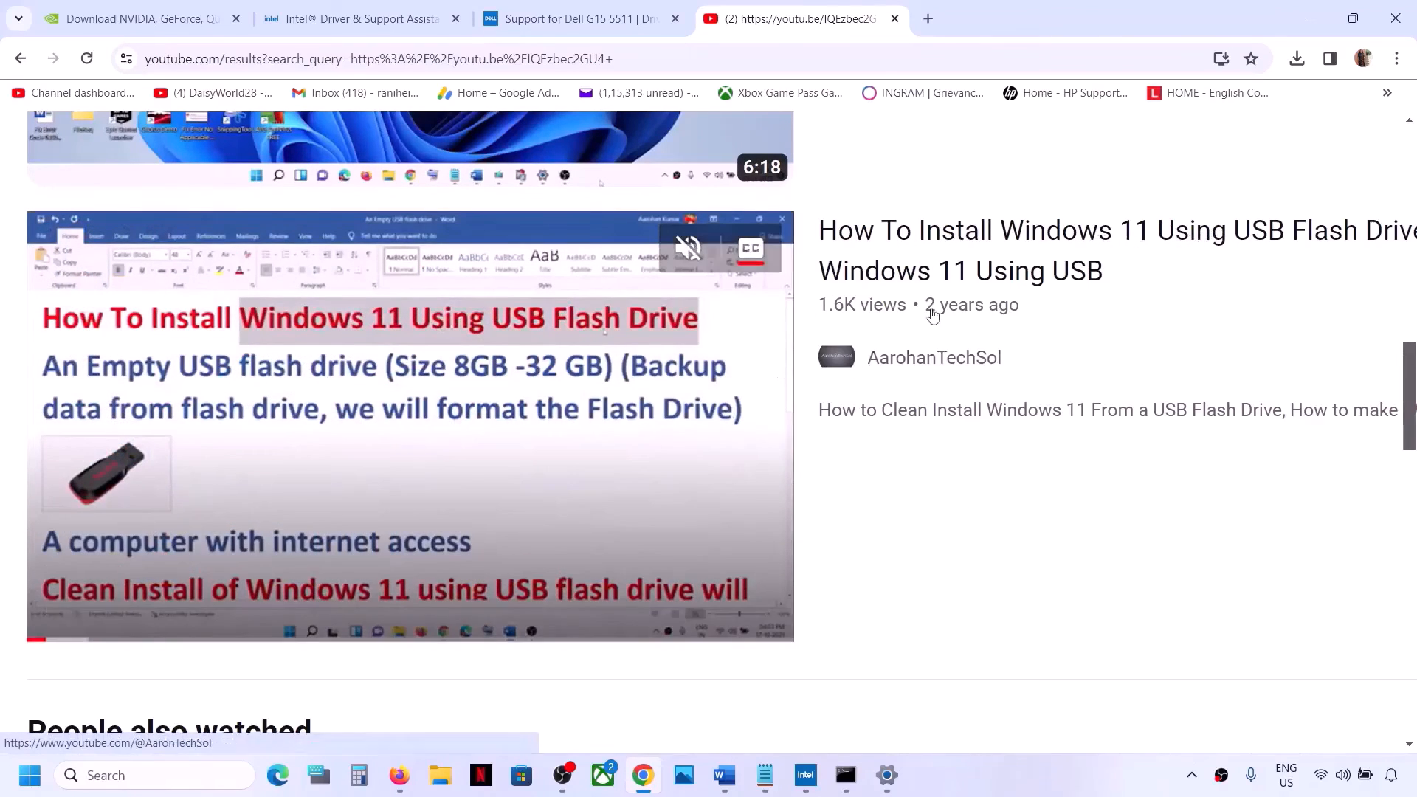
pyautogui.moveTo(781, 784)
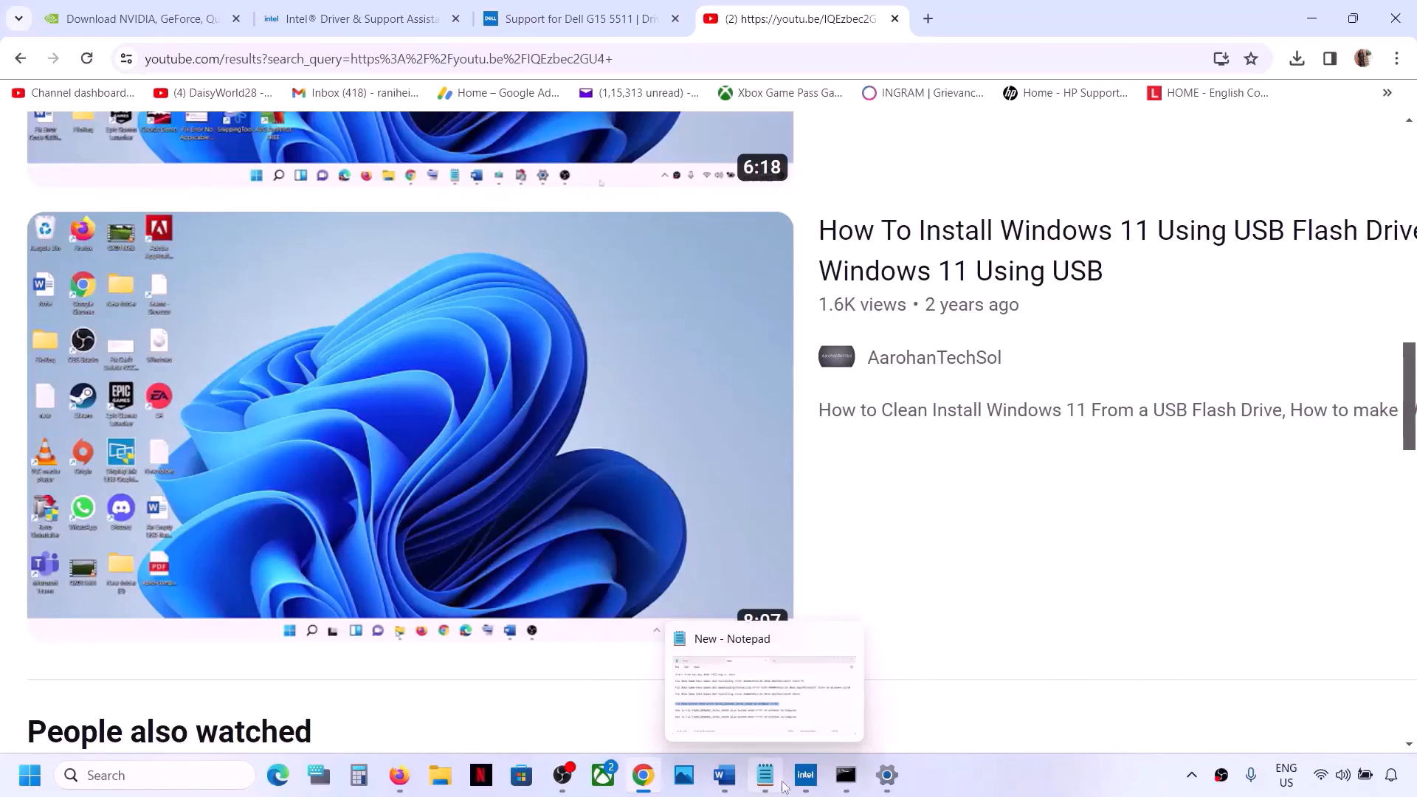
pyautogui.click(725, 775)
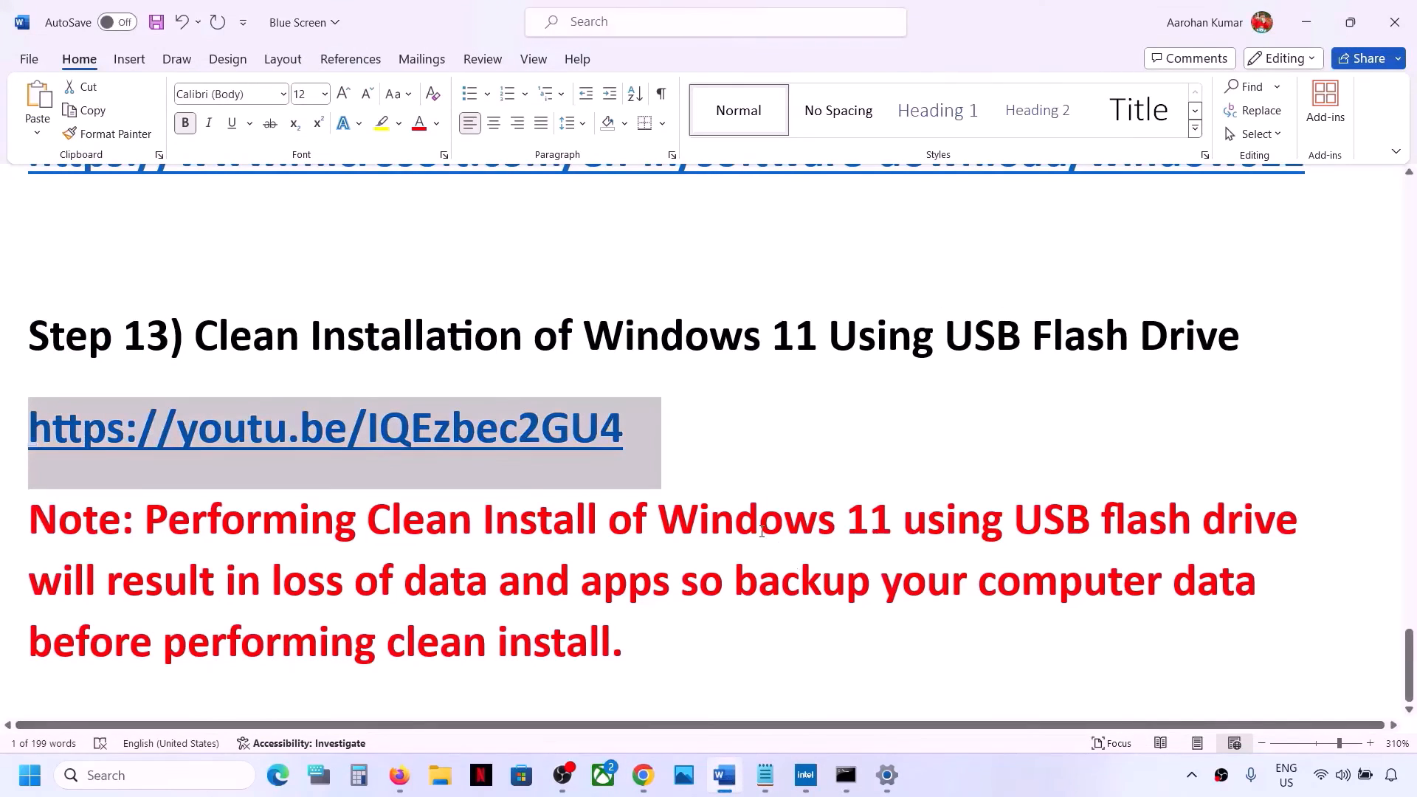